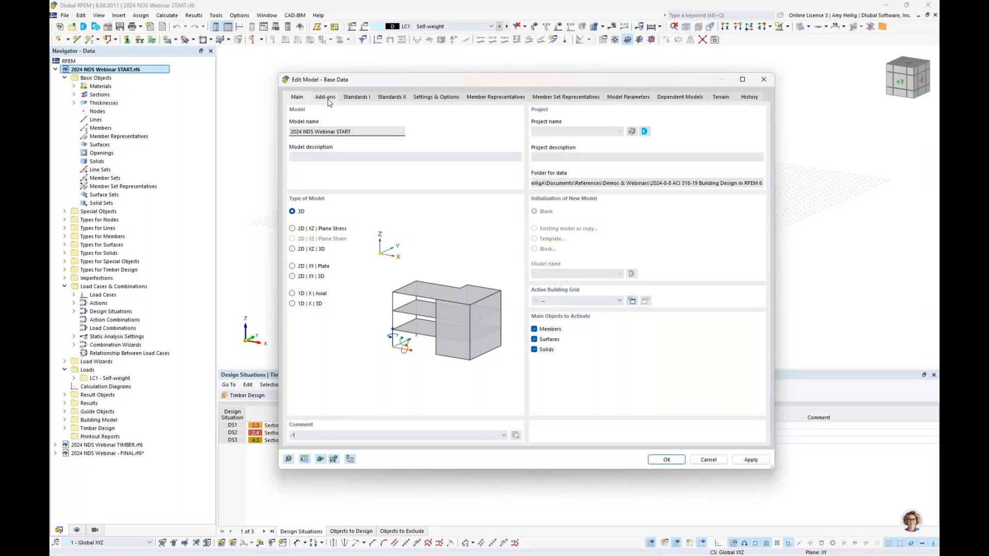
- Review the model's active add-ons and standards, keeping ASCE 7 | Wood as the standard group for load combinations
left_click(325, 98)
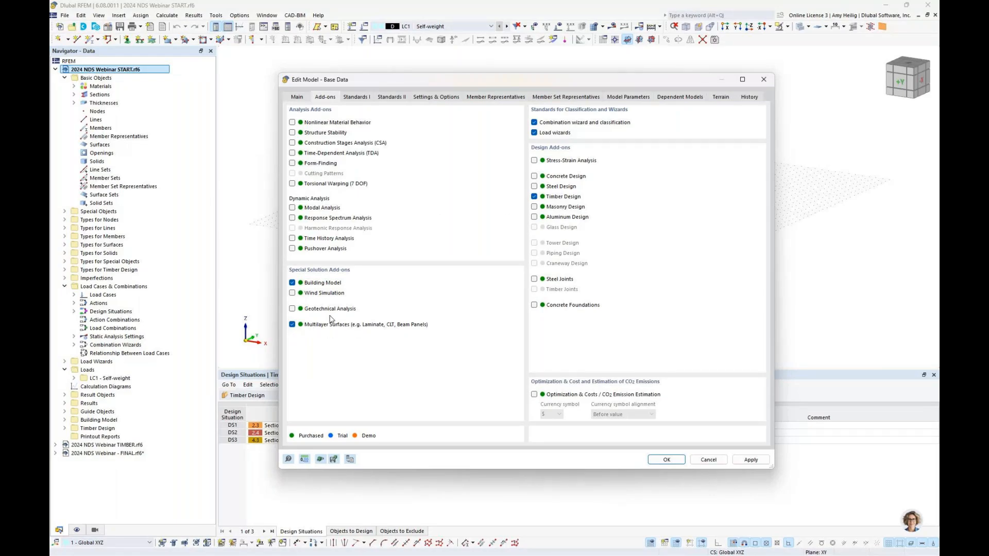
left_click(358, 98)
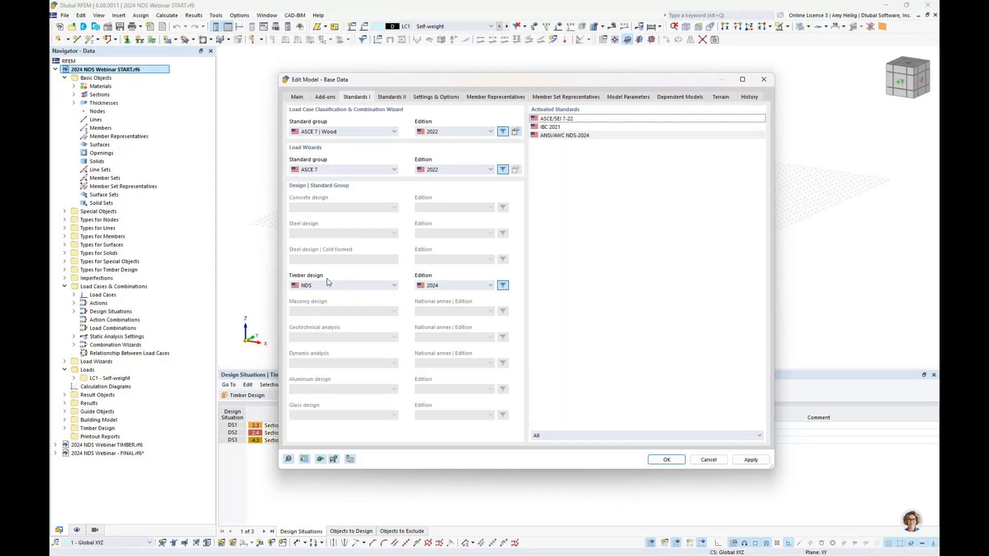
left_click(348, 133)
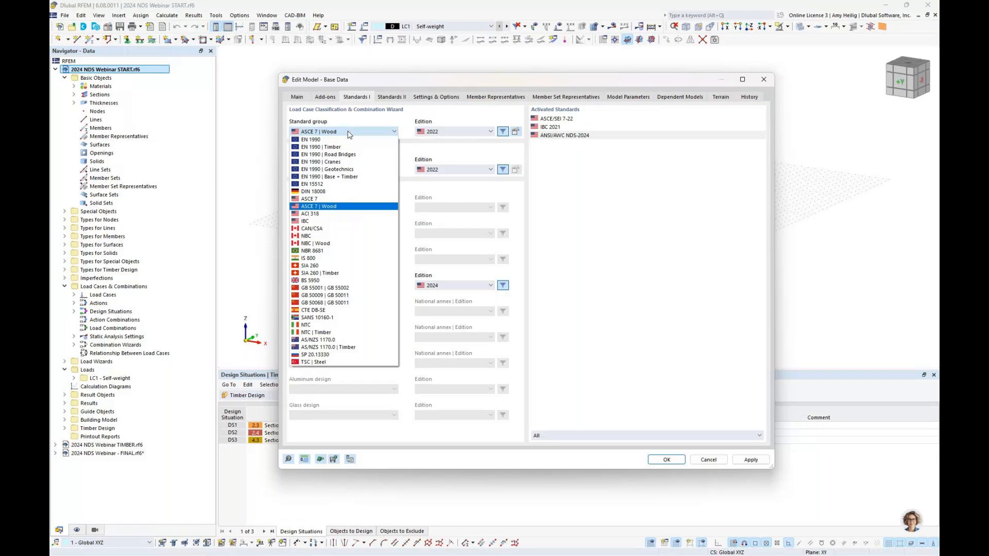
left_click(337, 209)
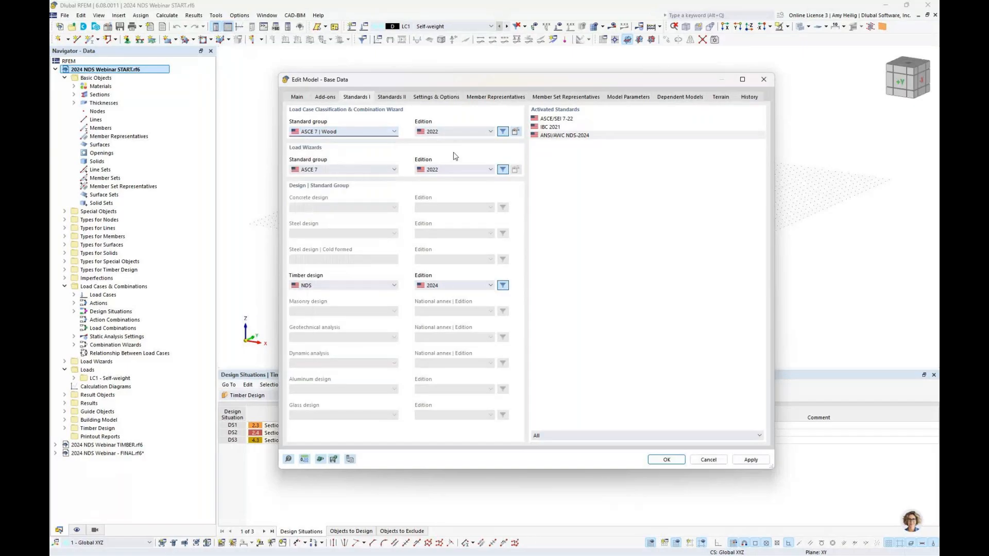
- Inspect the partial factors of the load combination standard and close the base data without applying changes
left_click(515, 133)
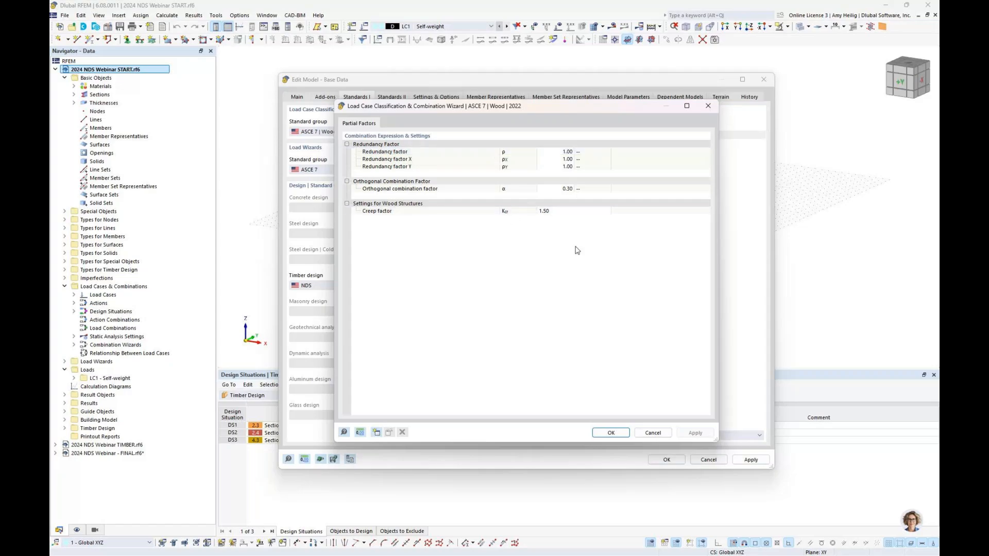
left_click(652, 433)
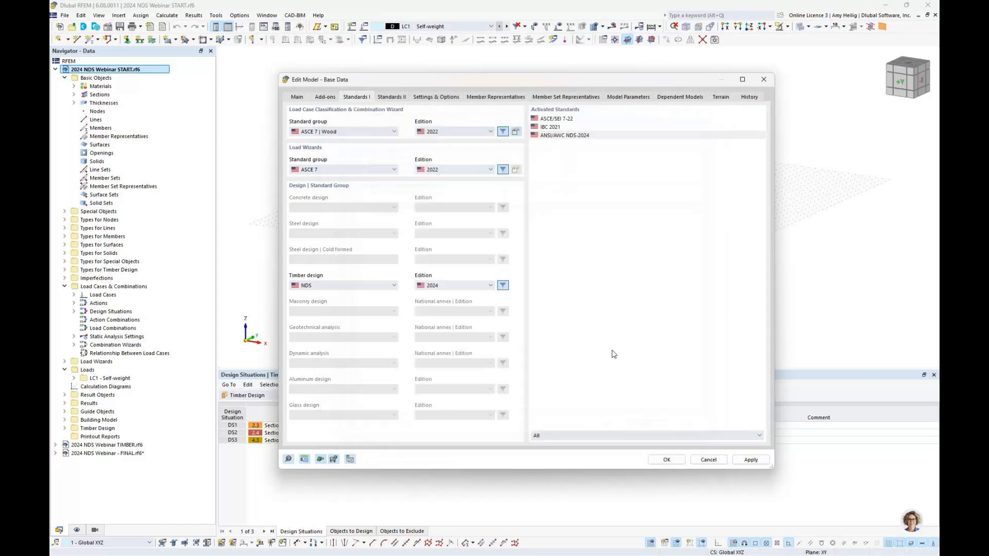
left_click(379, 133)
left_click(614, 259)
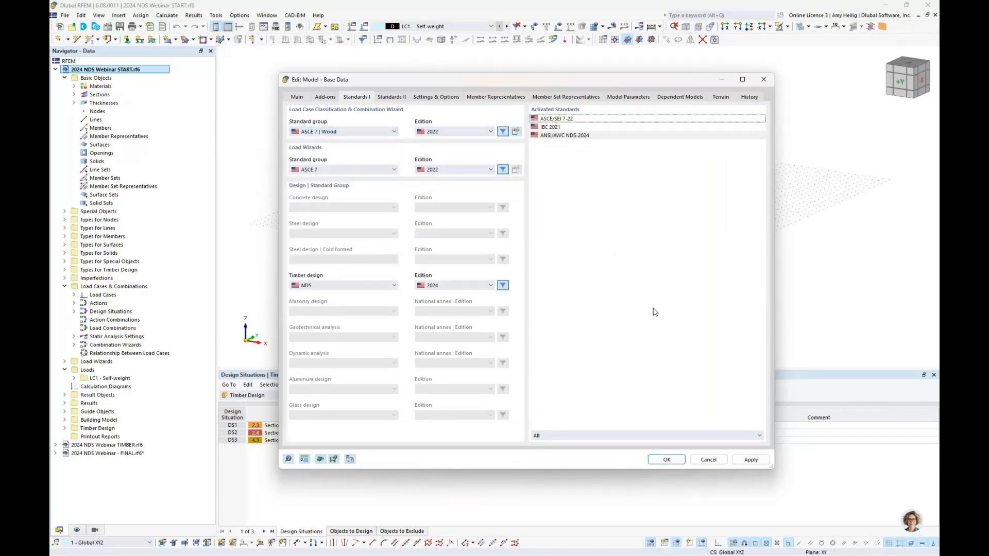
left_click(708, 460)
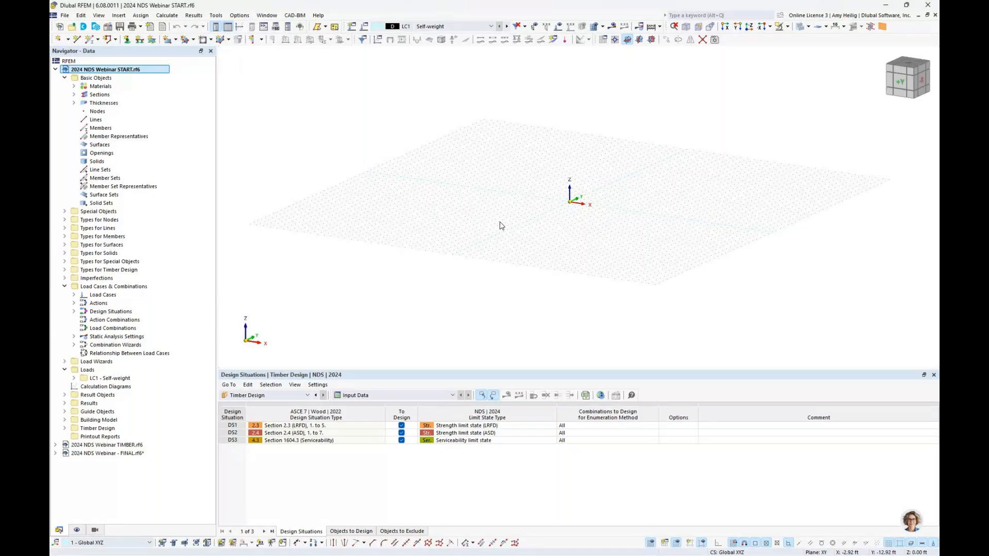
- Create a new building story in the building model with its top elevation at 10 ft
left_click(65, 287)
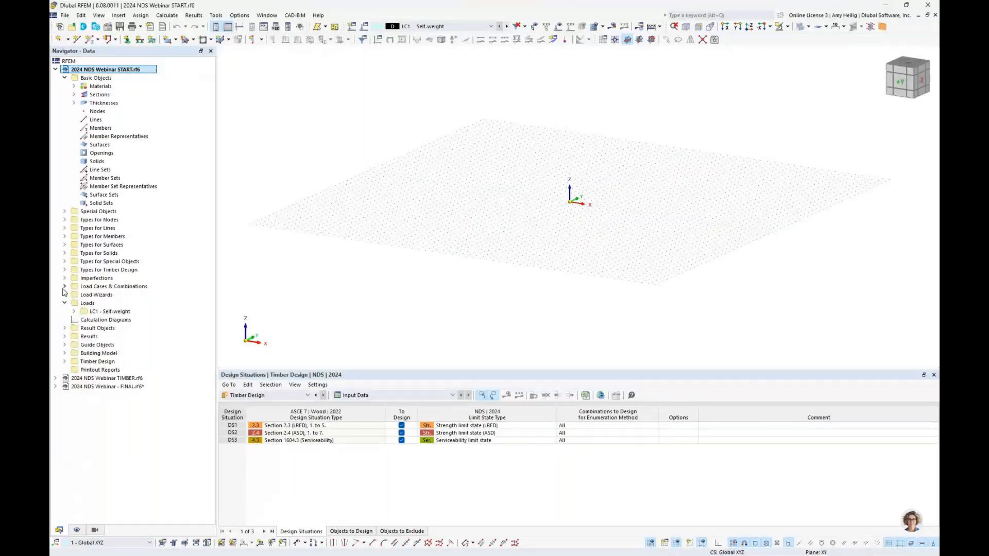
left_click(65, 354)
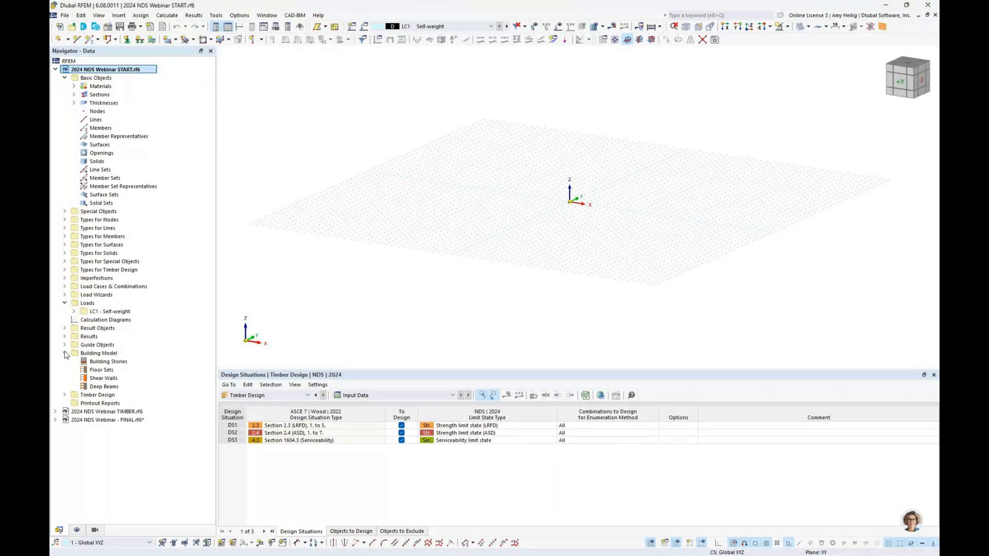
left_click(106, 362)
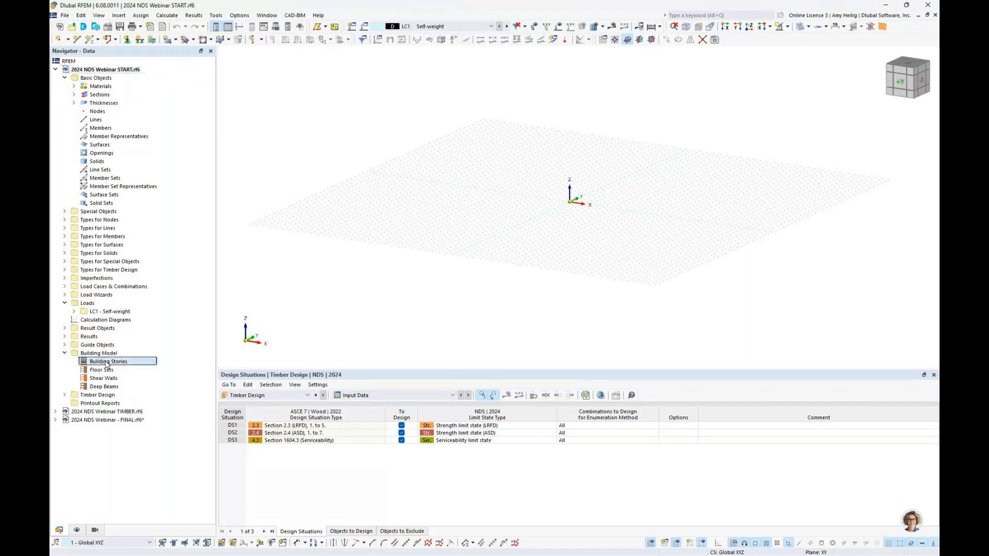
right_click(106, 363)
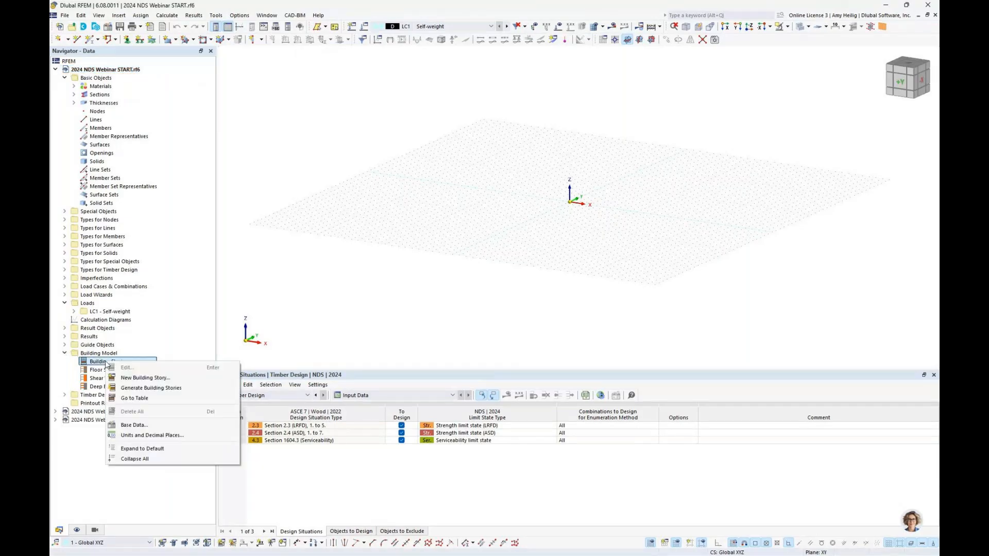
left_click(135, 377)
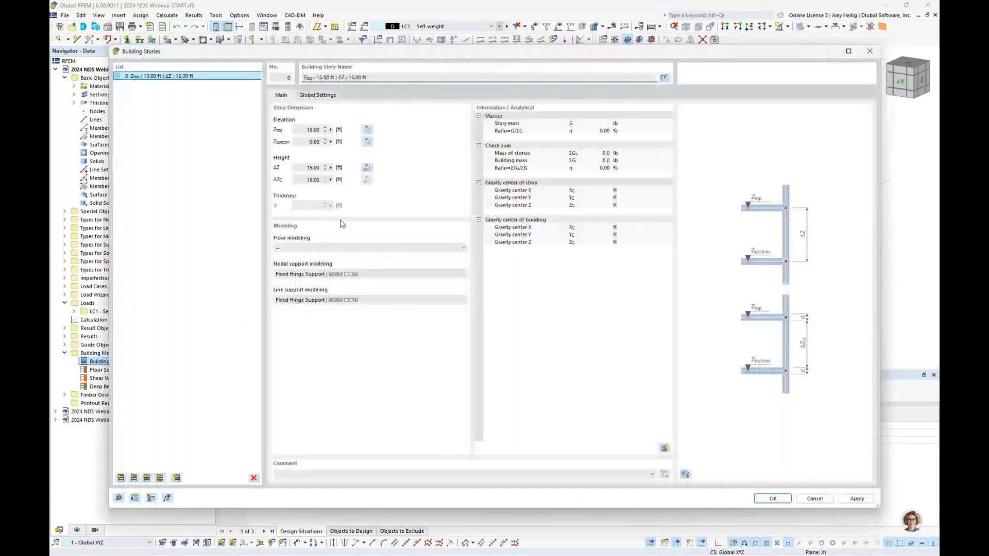
left_click(302, 130)
type("10")
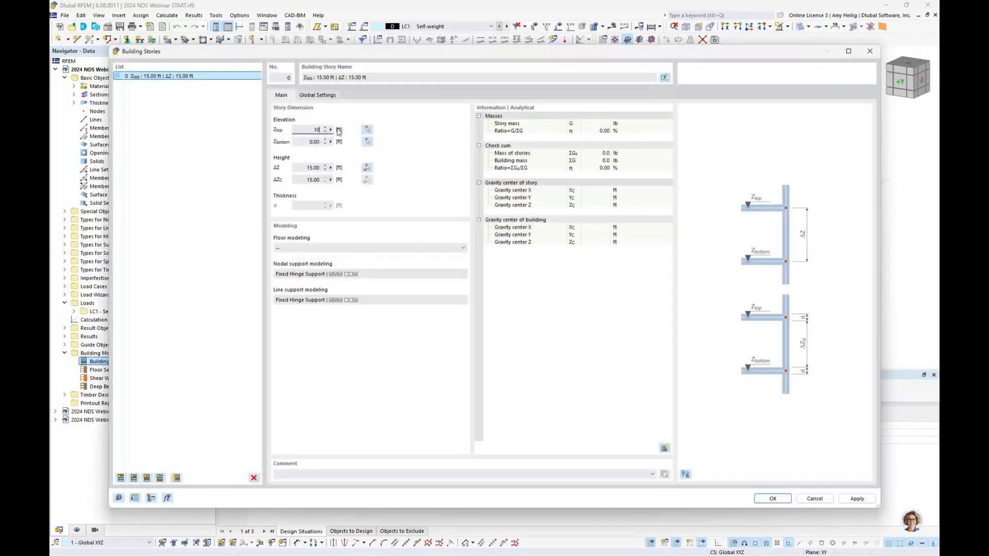
- Add two more 10 ft stories above the first one, leaving the top story's floor modeling unassigned
left_click(121, 478)
left_click(120, 477)
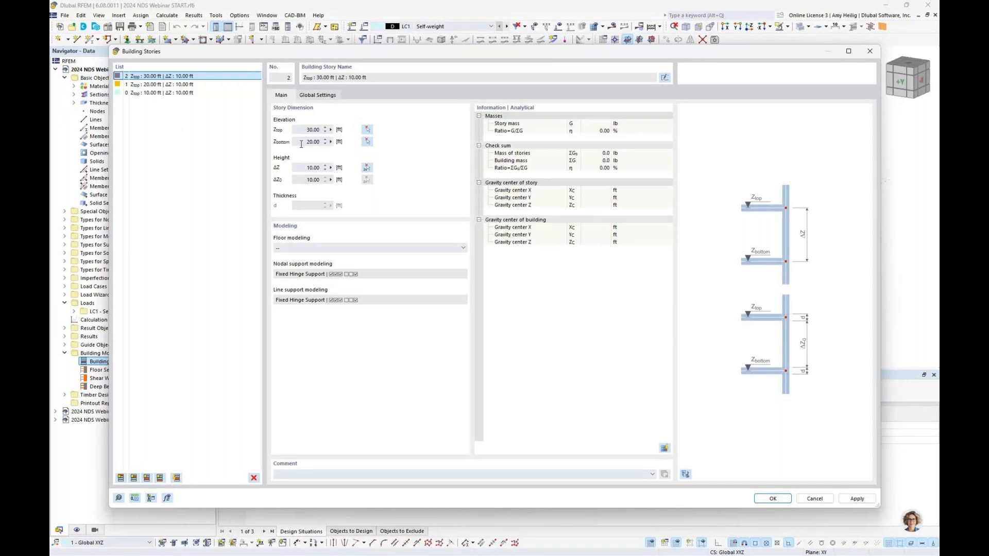
left_click(348, 248)
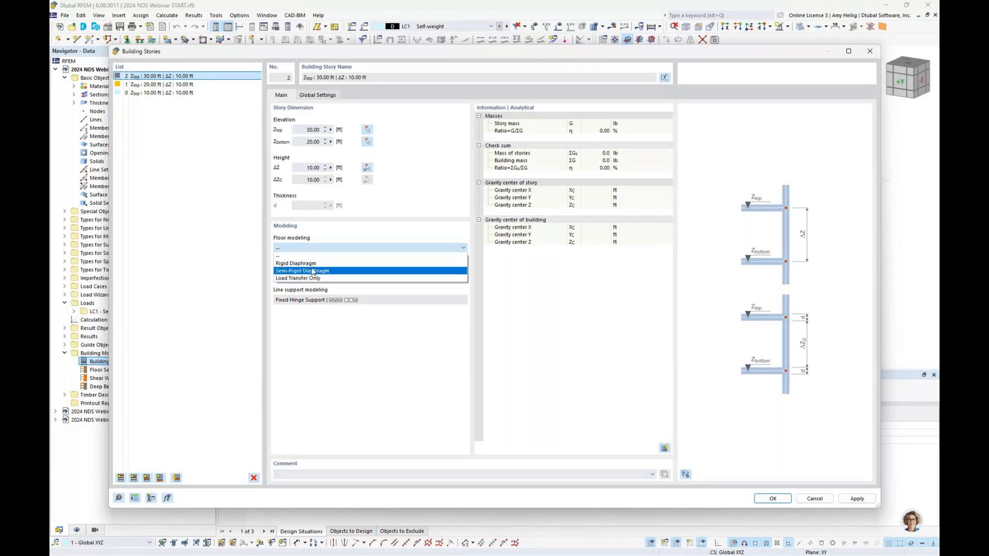
left_click(312, 257)
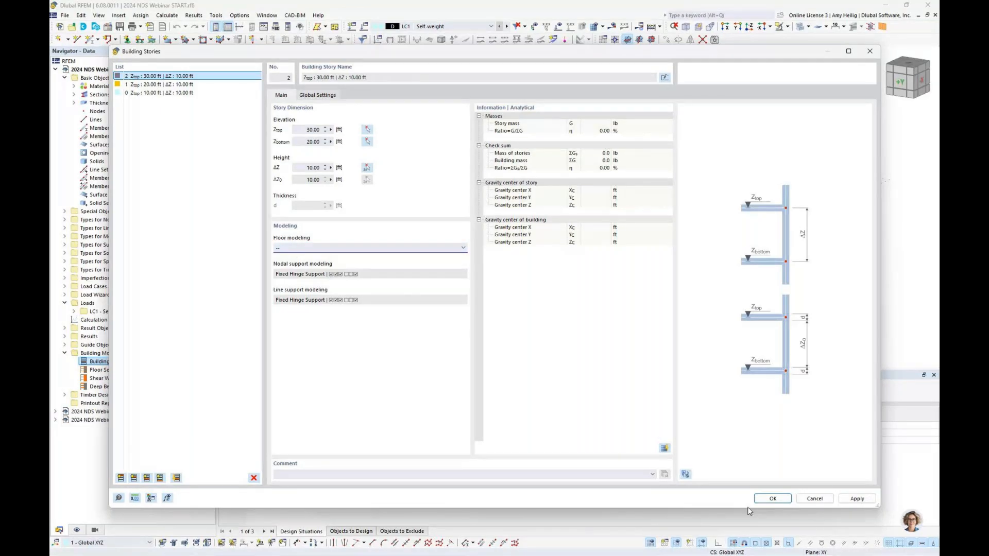
left_click(773, 499)
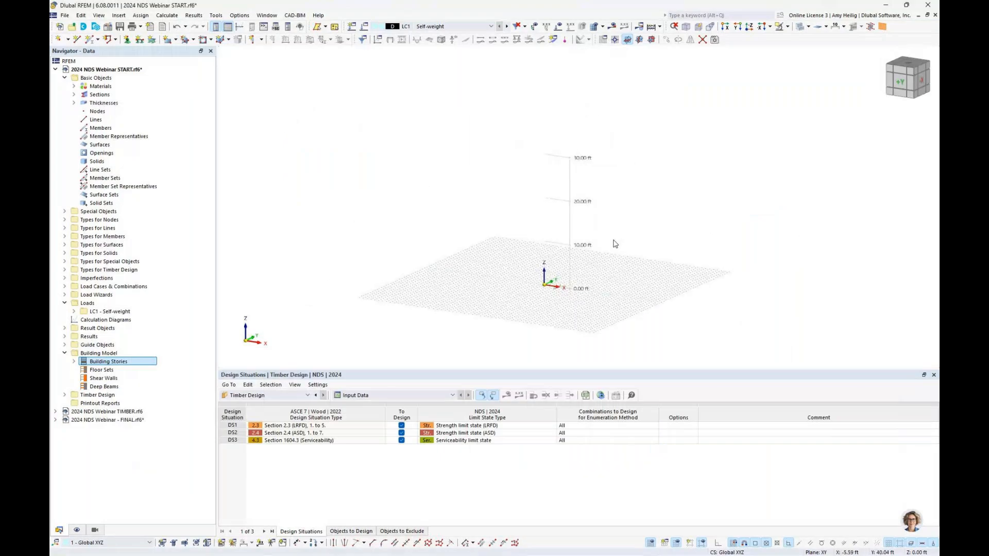
- Set the work plane's number of grid points to 25 in the positive and negative sense of both directions
scroll(616, 273, "up", 1)
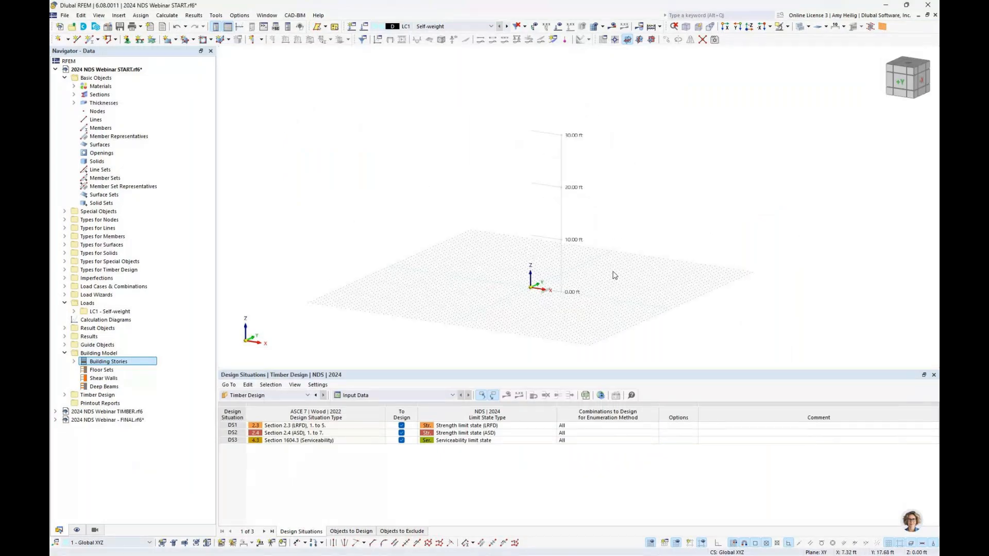
right_click(651, 543)
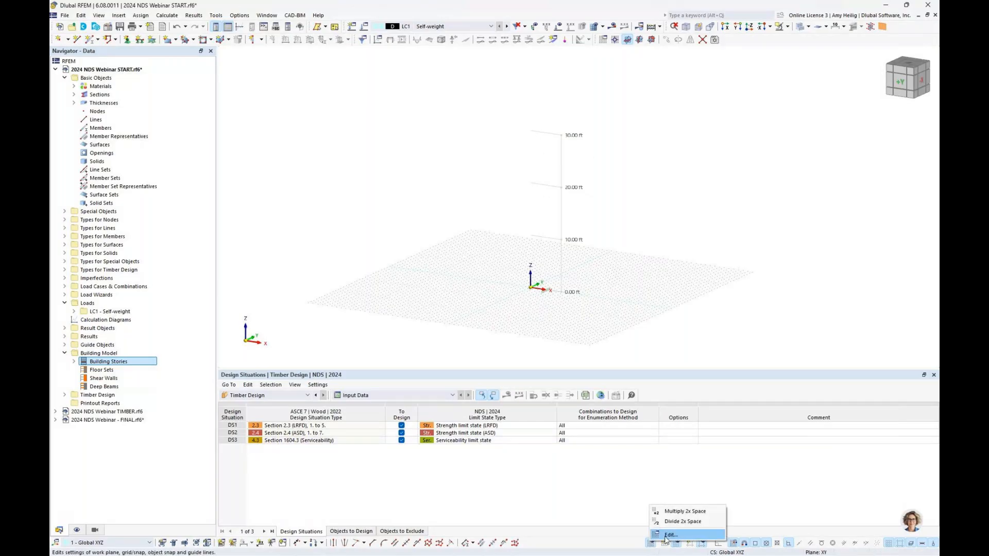
left_click(669, 535)
left_click(366, 368)
double_click(368, 368)
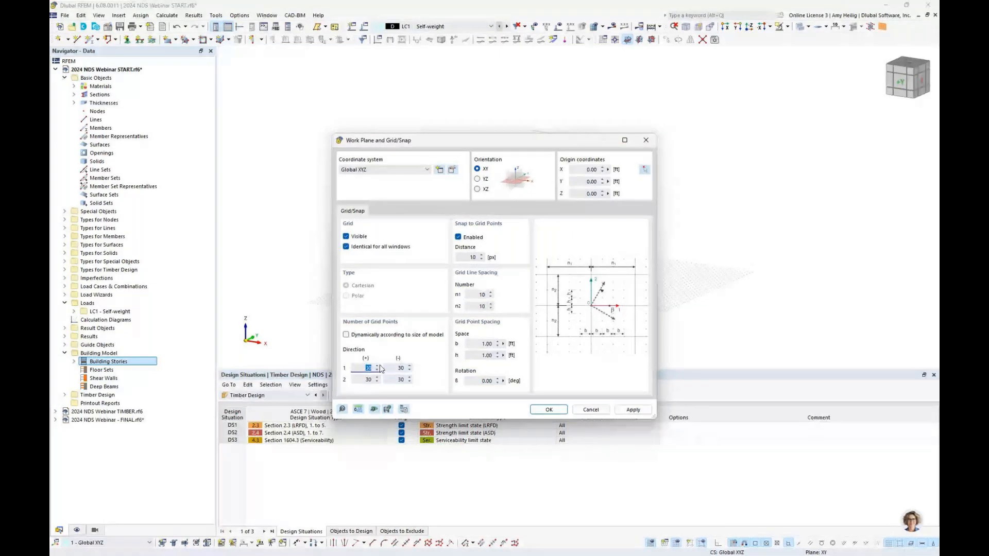
type("25")
key("Tab")
type("25")
key("Tab")
type("25")
key("Tab")
type("25")
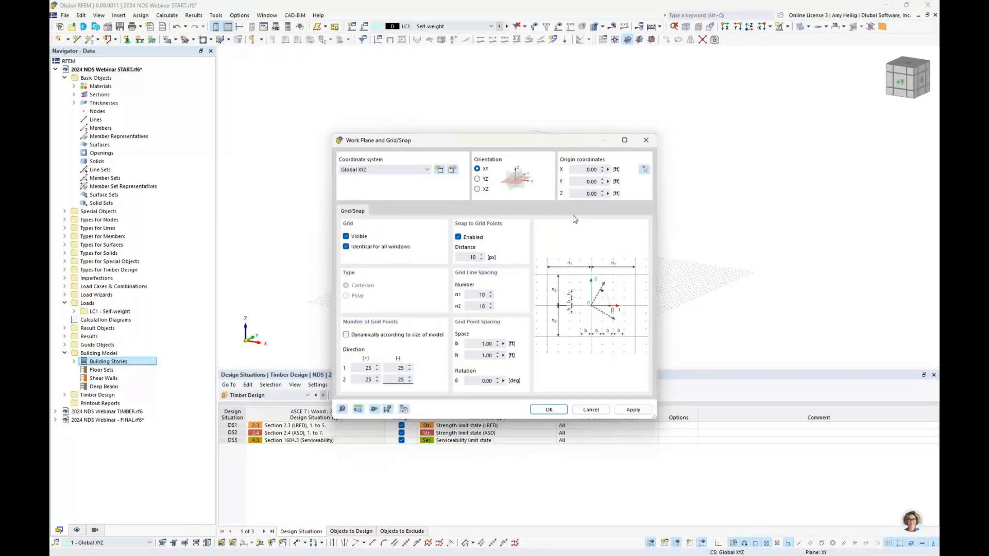
- Move the work plane's origin to Z = 30 ft and apply the grid settings
left_click(588, 194)
type("30")
left_click(563, 409)
- Start a rectangular floor for the building model and give it a new thickness of type Layers
middle_click_drag(586, 186, 535, 206, "ctrl")
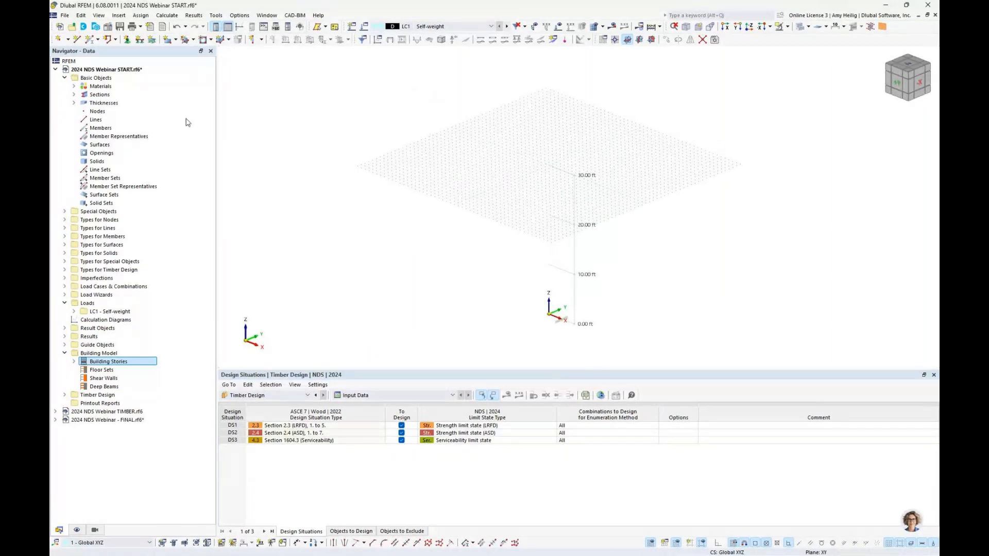
scroll(524, 191, "up", 3)
middle_click_drag(534, 175, 541, 212)
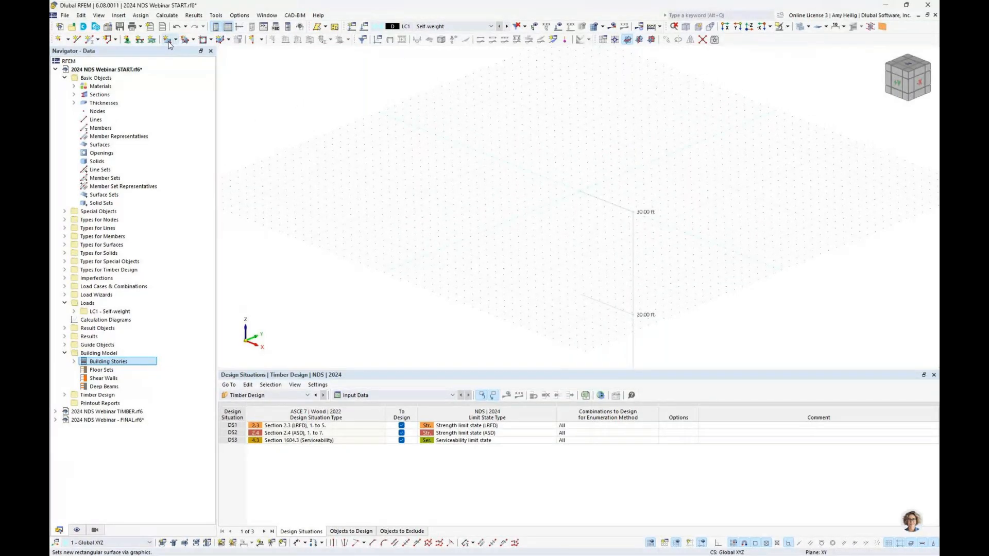
left_click(262, 40)
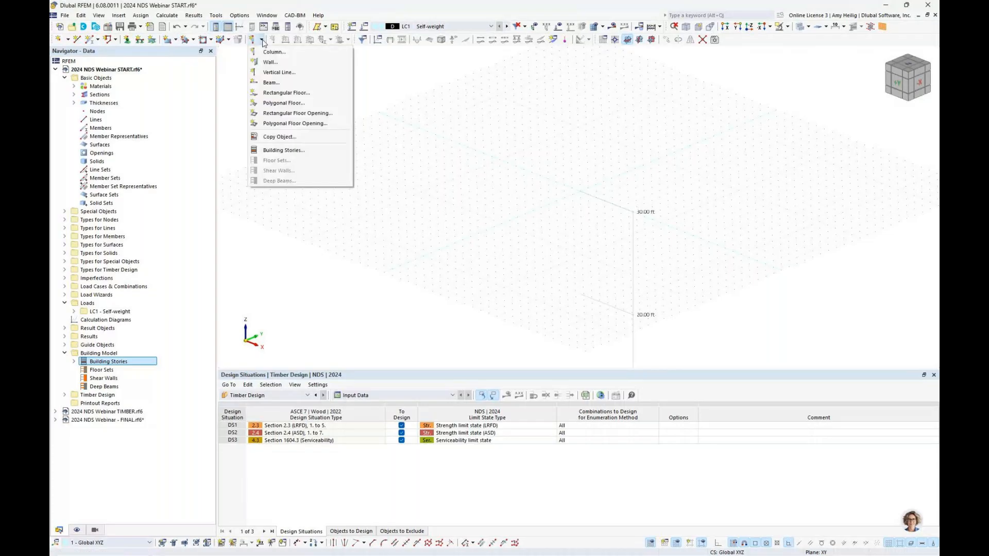
left_click(286, 93)
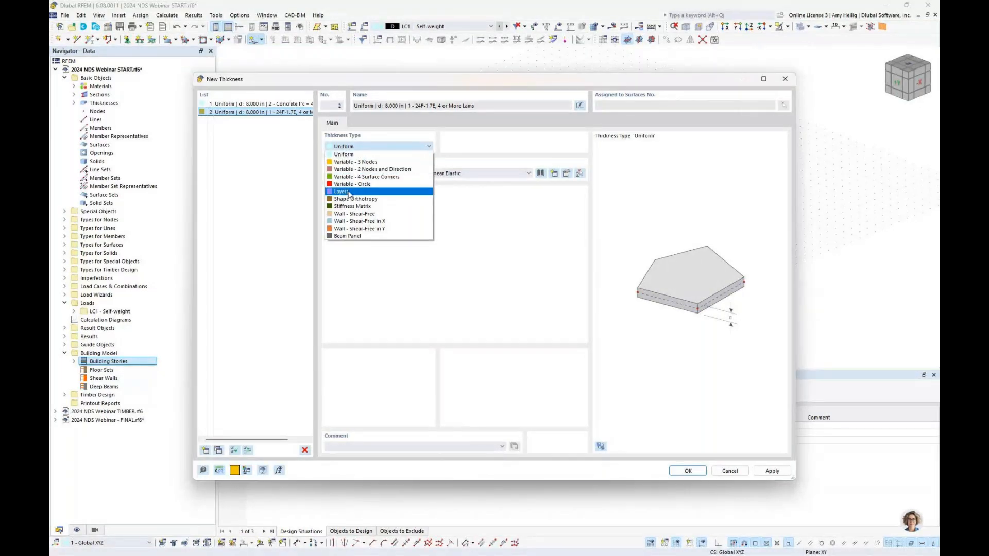
left_click(348, 192)
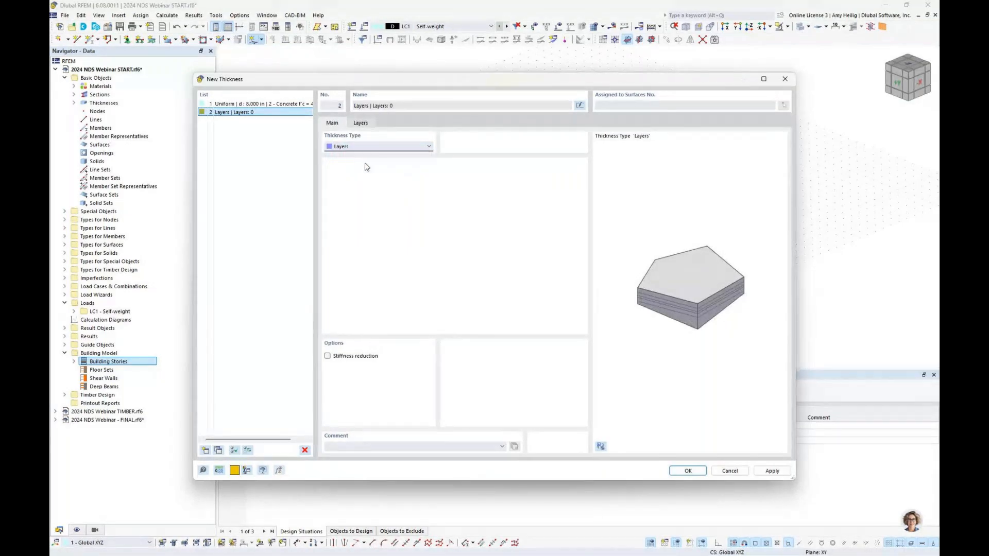
left_click(360, 123)
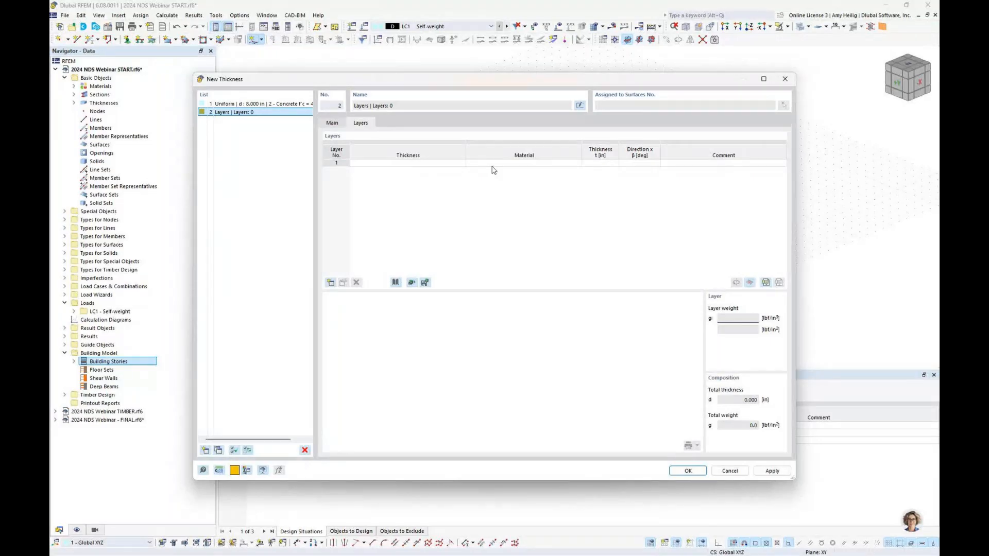
- Begin a new material for the first layer of the floor thickness and open the material library for it
left_click(516, 164)
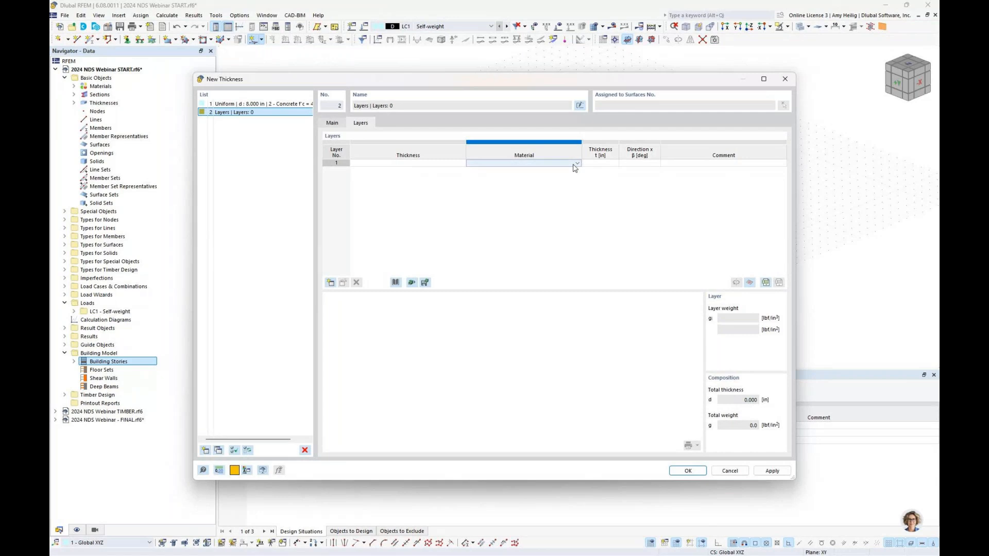
left_click(575, 163)
left_click(549, 185)
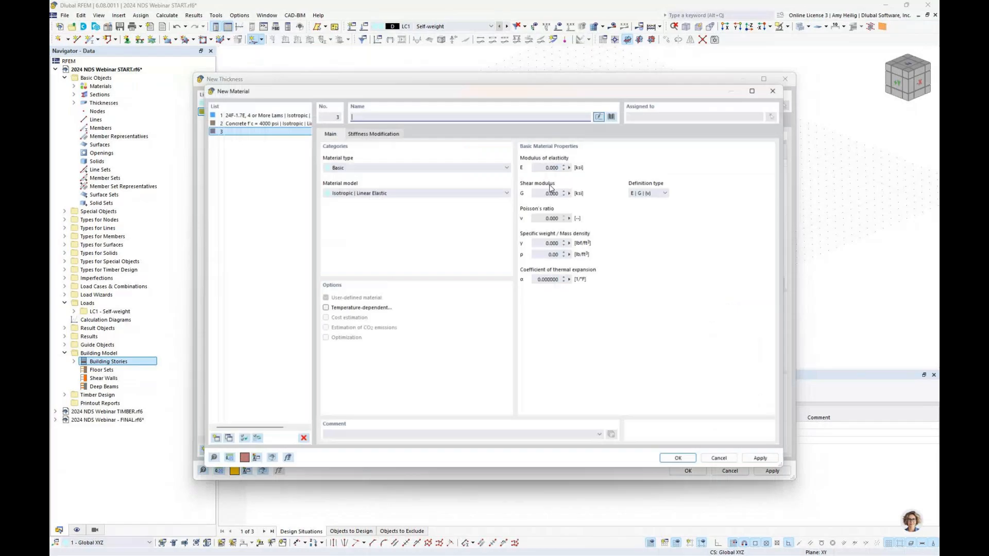
left_click(616, 114)
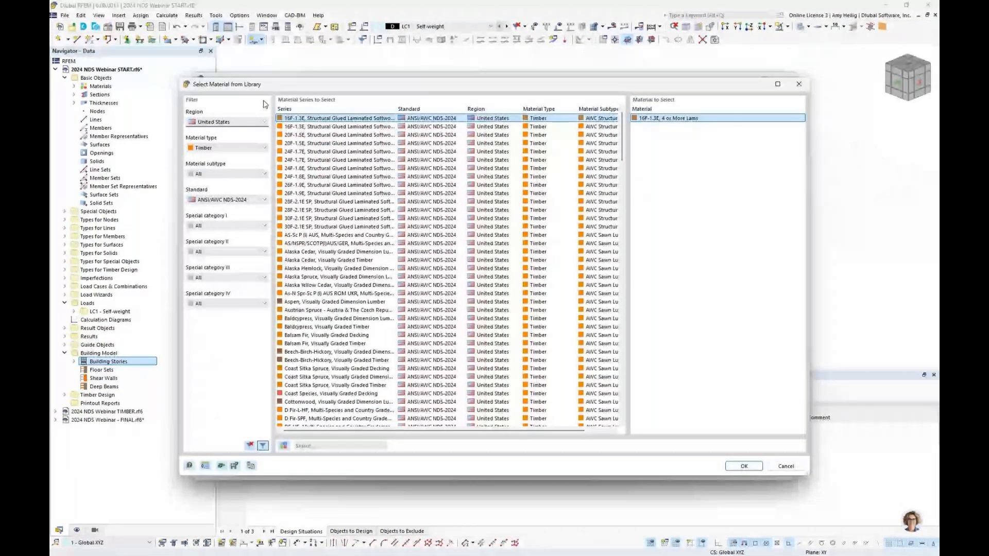
- Filter the material library to United States and assign D Fir-L-HF, 2" - 4" thick, 2" & wider, Select Structural to the new material
left_click(260, 122)
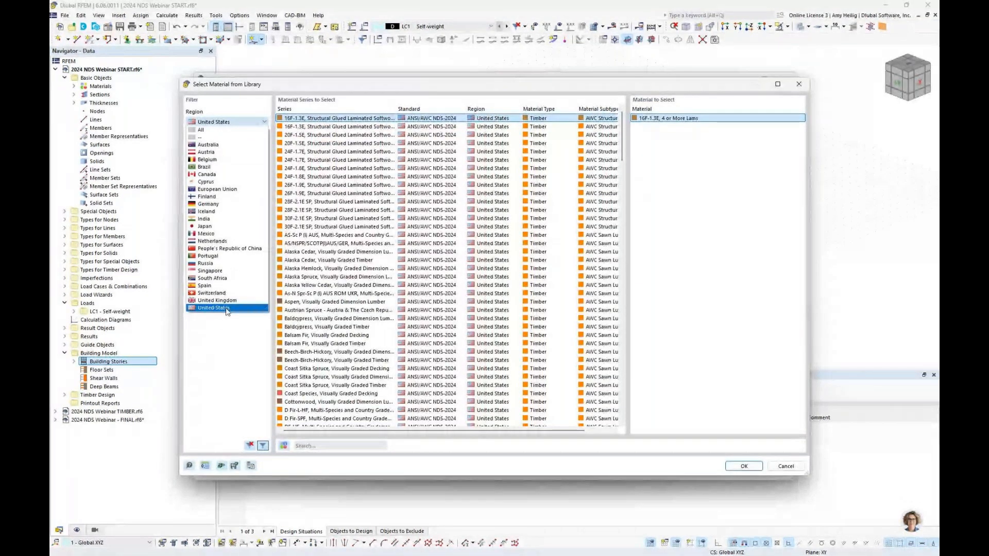
left_click(227, 308)
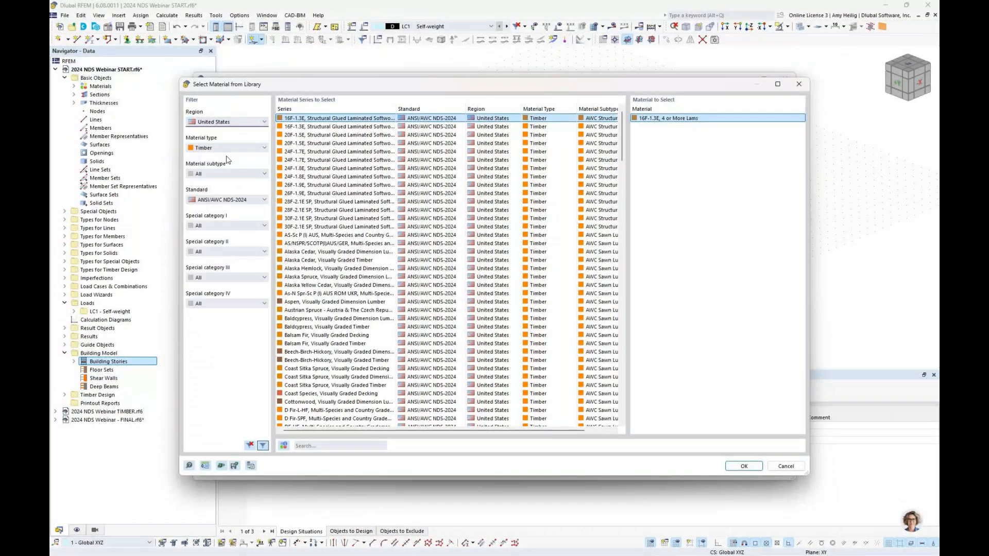
left_click(313, 252)
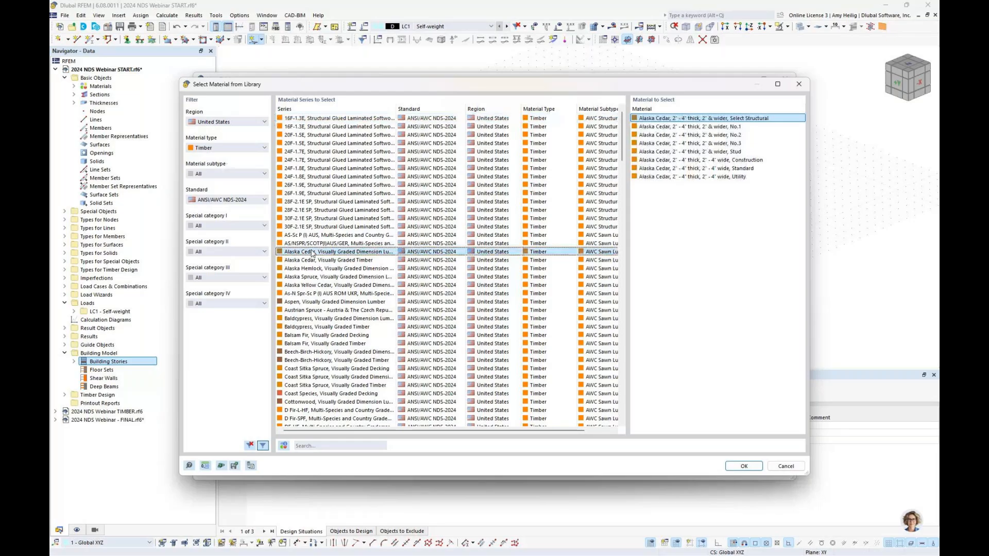
scroll(314, 253, "down", 2)
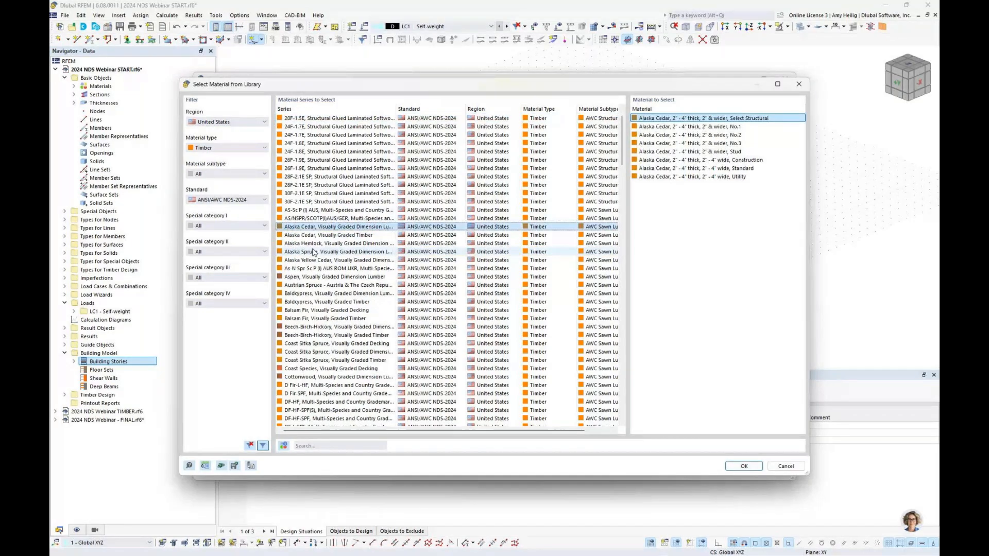
left_click(329, 276)
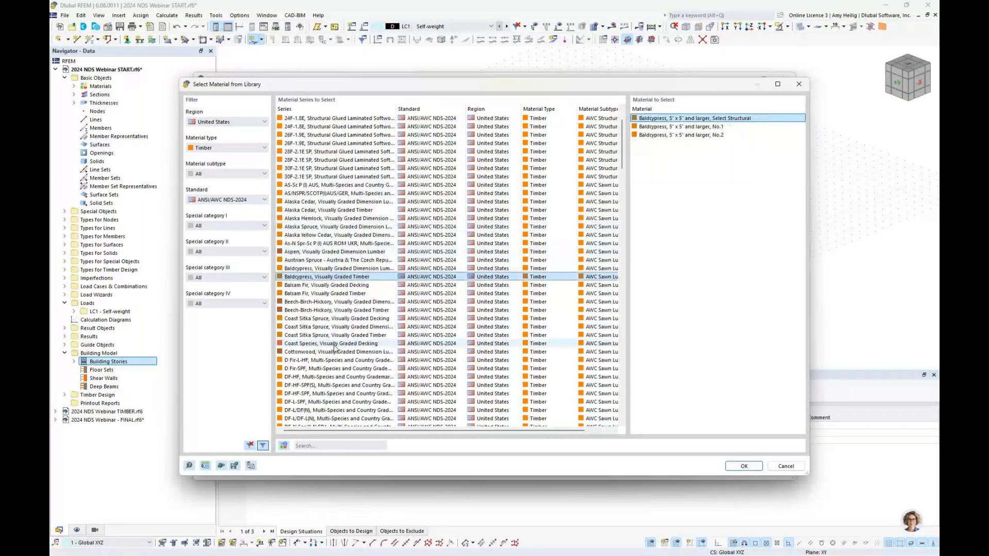
left_click(332, 360)
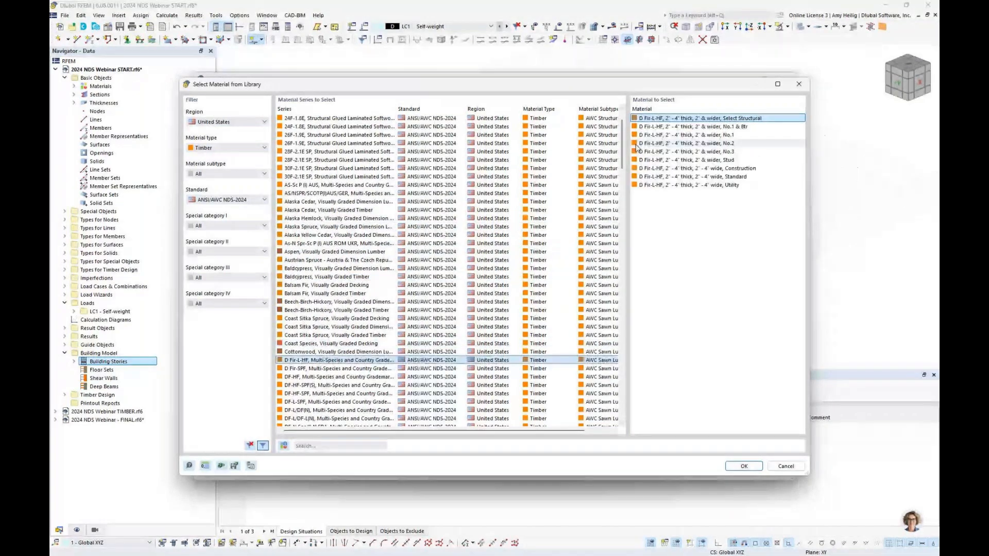
key("Return")
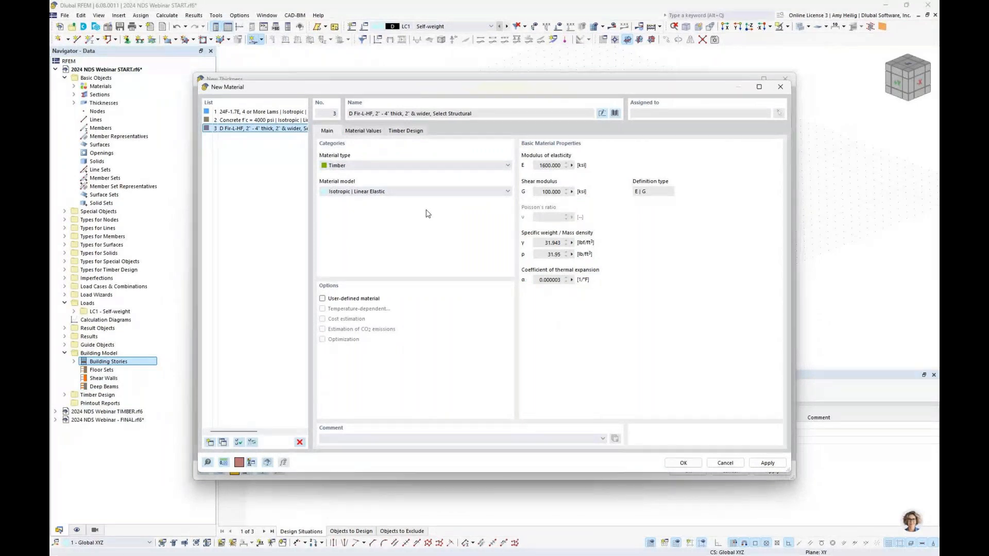
- Set the material model to Orthotropic | Linear Elastic (Surfaces) and make the material user-defined
left_click(401, 191)
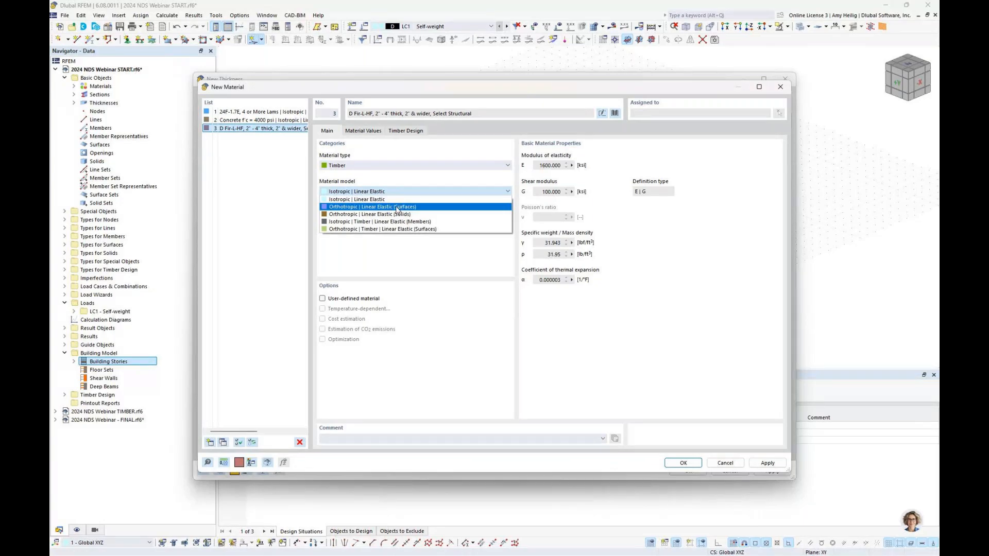
left_click(397, 207)
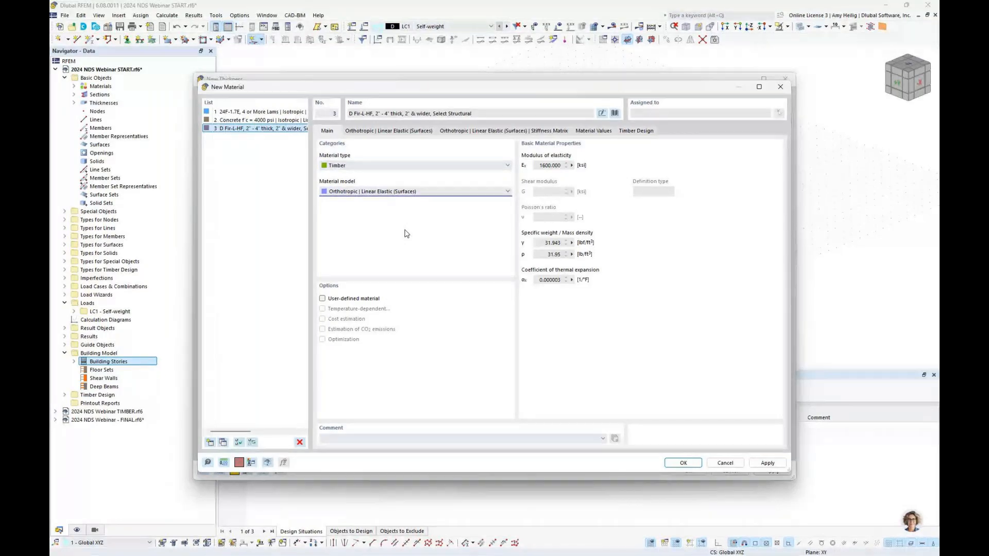
left_click(323, 299)
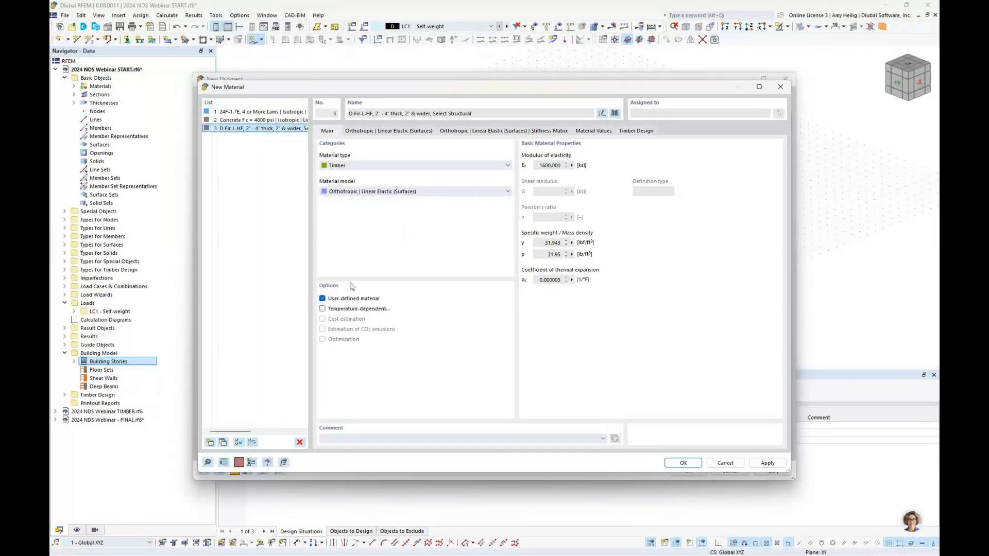
- Set the orthotropic material's modulus of elasticity Ey to 0 and accept the new material
left_click(375, 131)
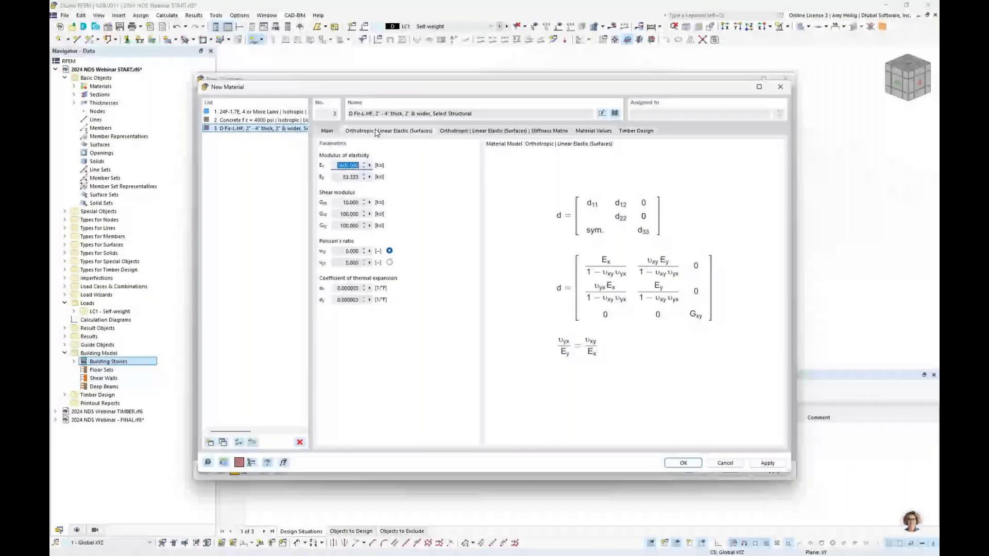
key("Tab")
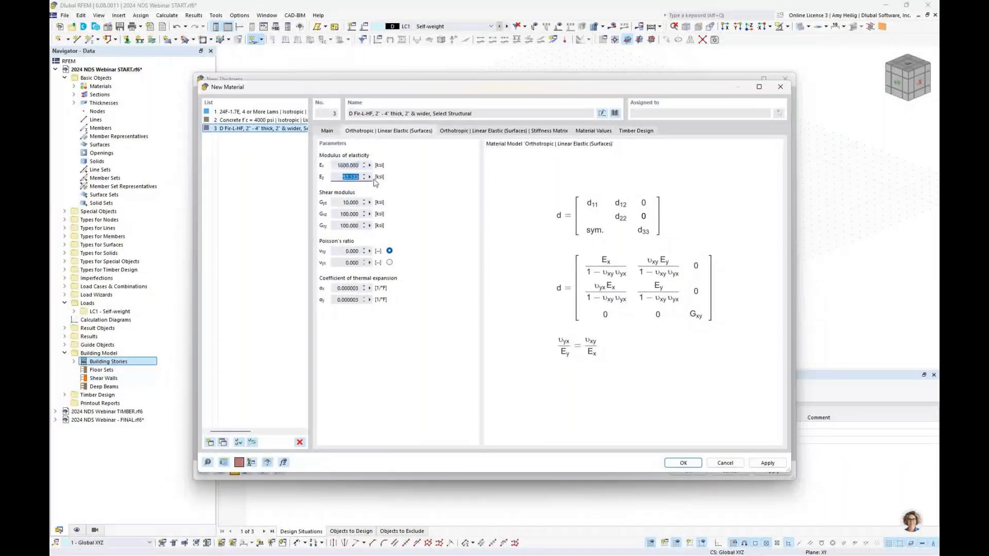
type("0")
left_click(330, 130)
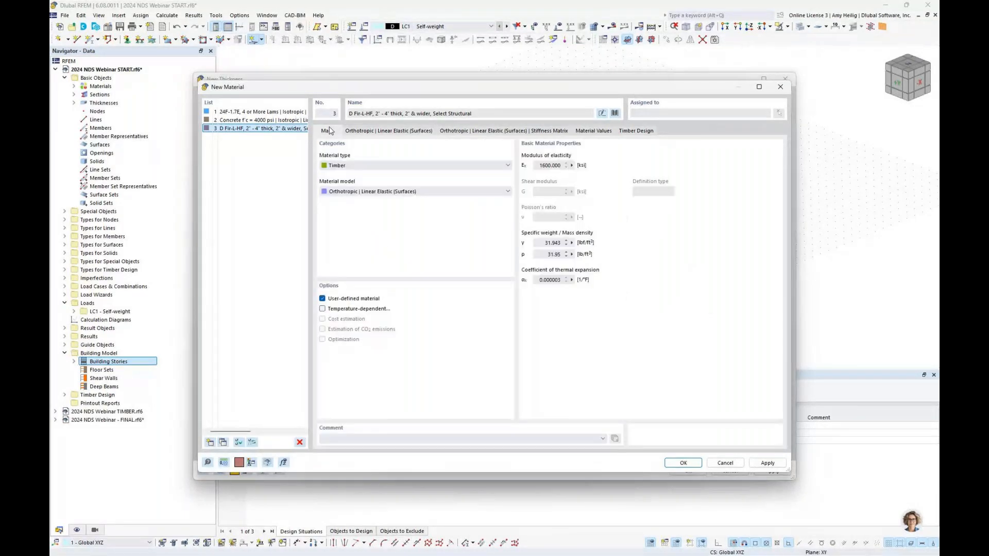
left_click(683, 462)
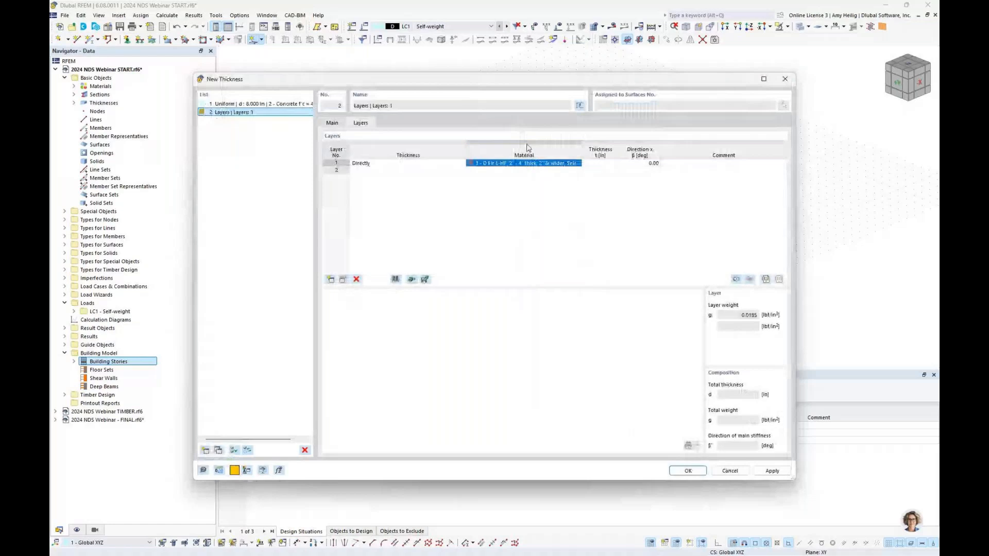
- Make the first layer 1.5 in thick and add a second D Fir-L-HF layer, 1.5 in thick, with direction 90°
key("Tab")
type("1.5")
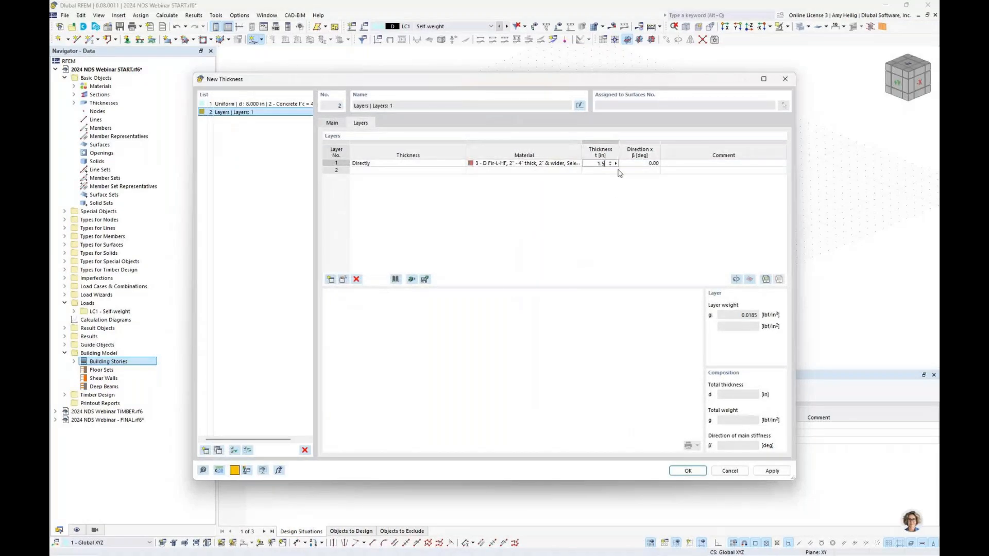
left_click(527, 172)
left_click(577, 171)
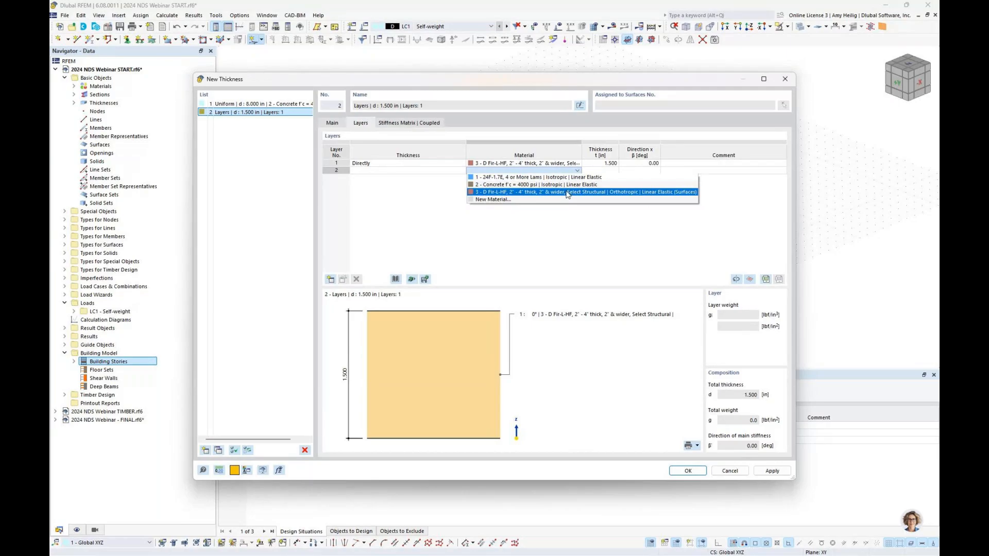
left_click(566, 192)
type("1")
left_click(640, 171)
type("90")
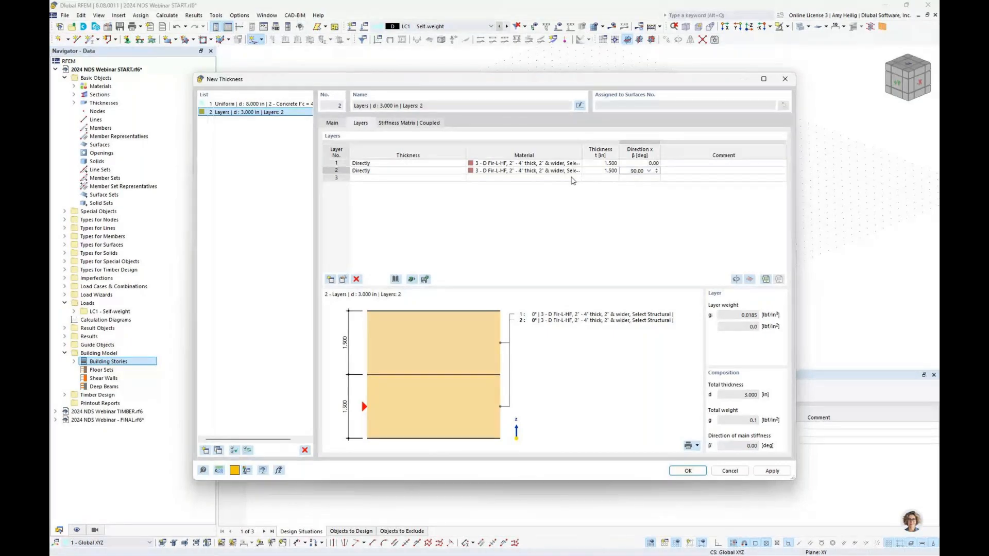
- Add a third D Fir-L-HF layer with a thickness of 1.5 in
left_click(572, 180)
left_click(576, 178)
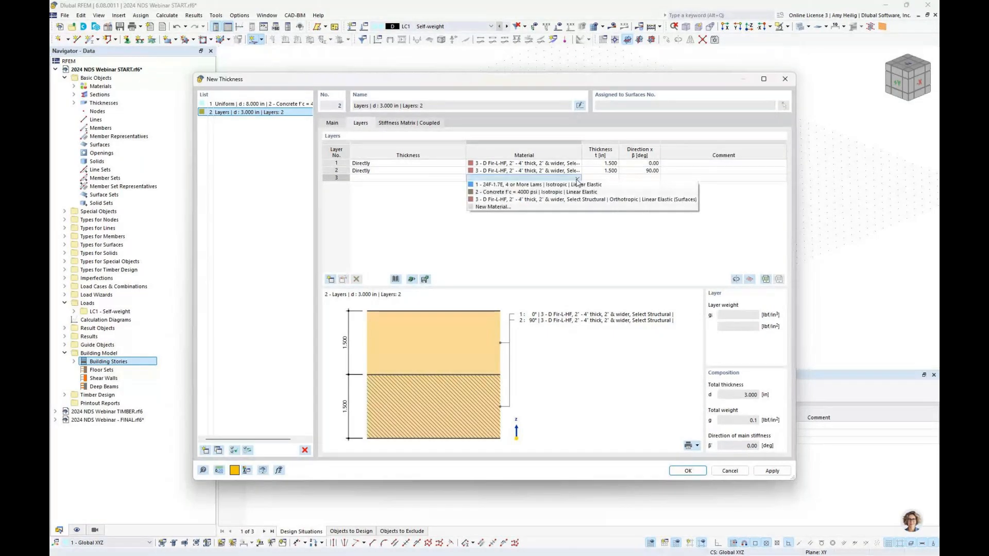
left_click(570, 200)
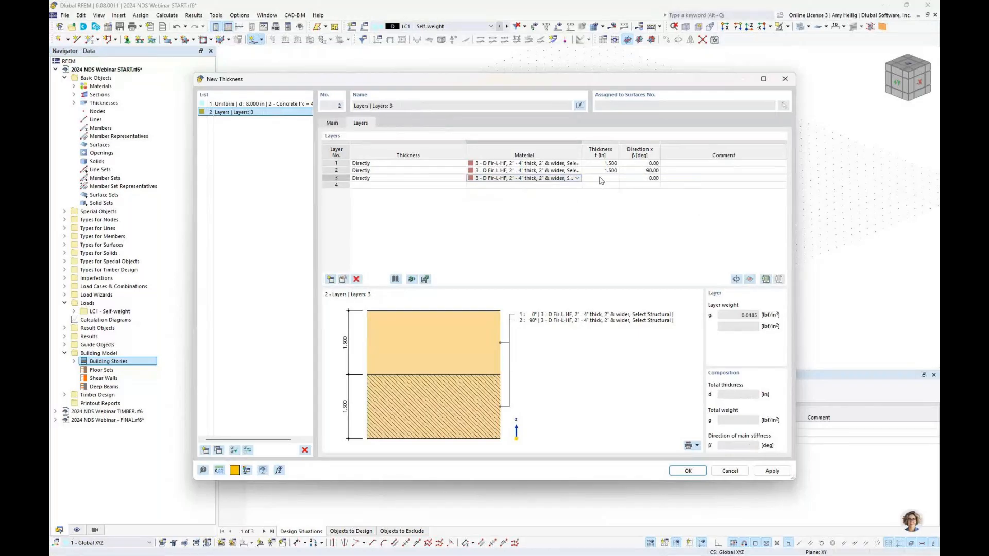
left_click(599, 178)
type("1.5")
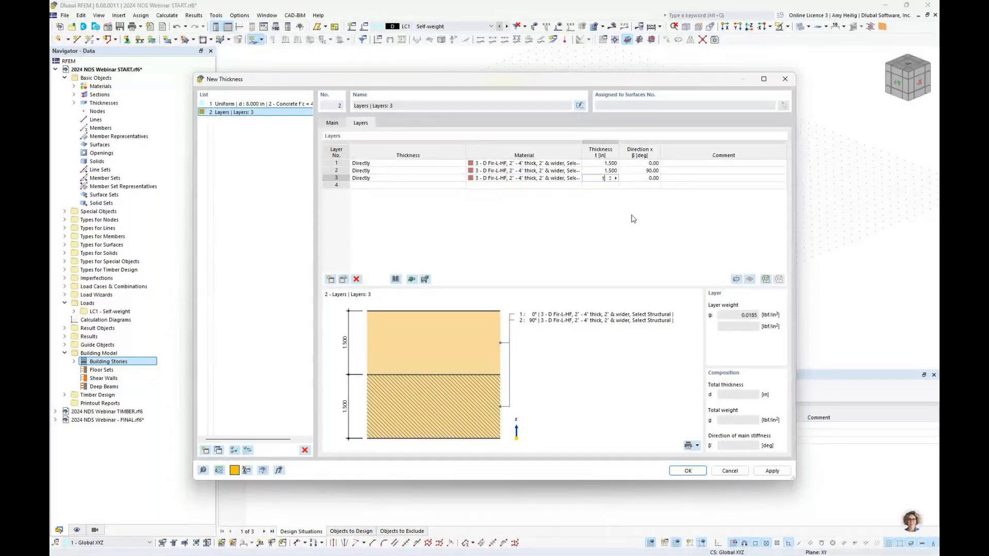
key("Tab")
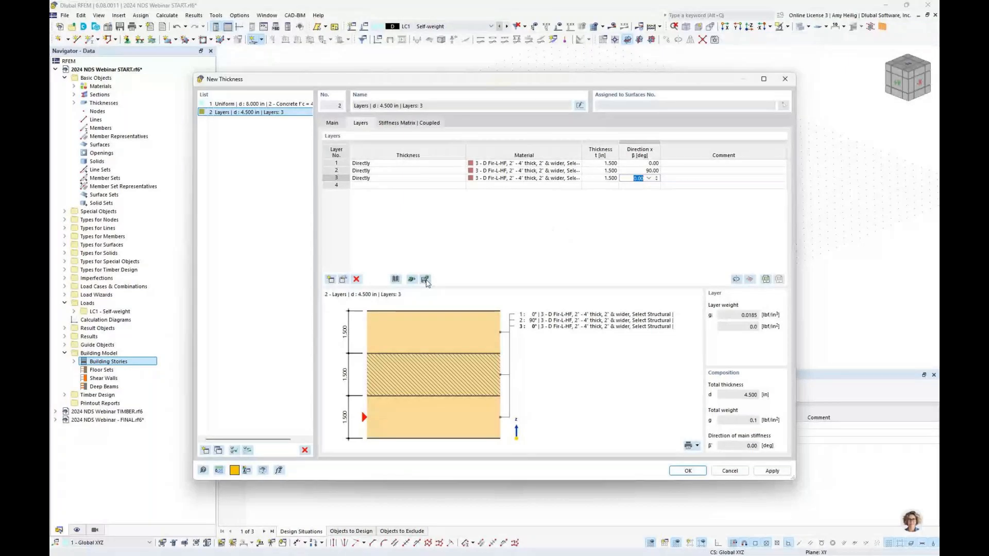
left_click(425, 279)
left_click_drag(477, 252, 501, 203)
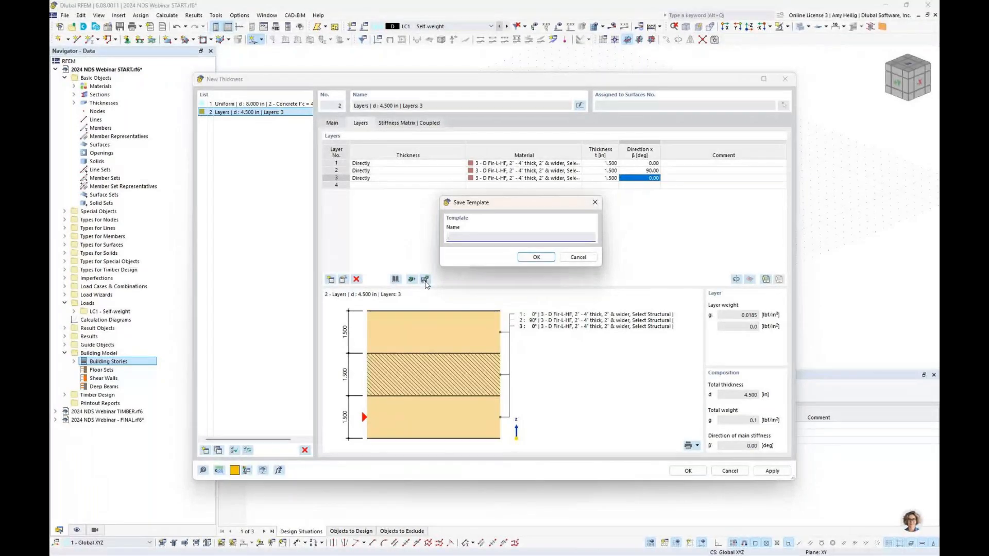
left_click(577, 257)
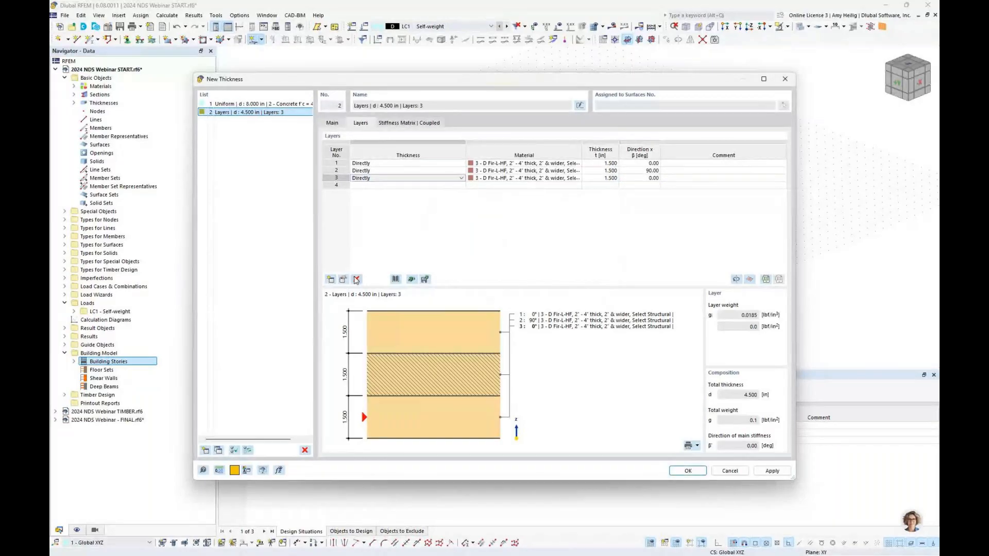
- Delete all three manually defined layers from the thickness
left_click(356, 279)
left_click(356, 280)
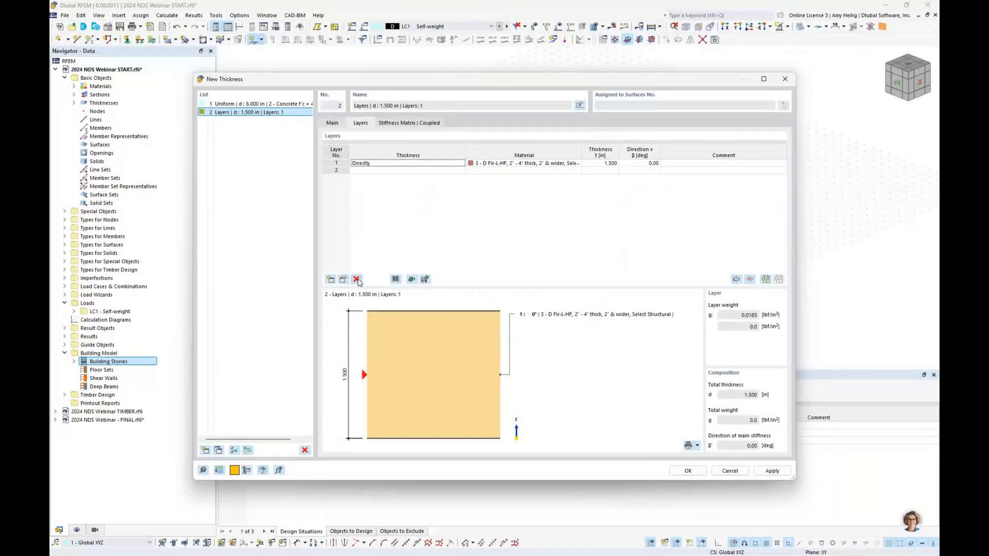
left_click(355, 279)
- Open the layer composition library and filter it to the region United States and the manufacturer Mercer Mass Timber
left_click(396, 279)
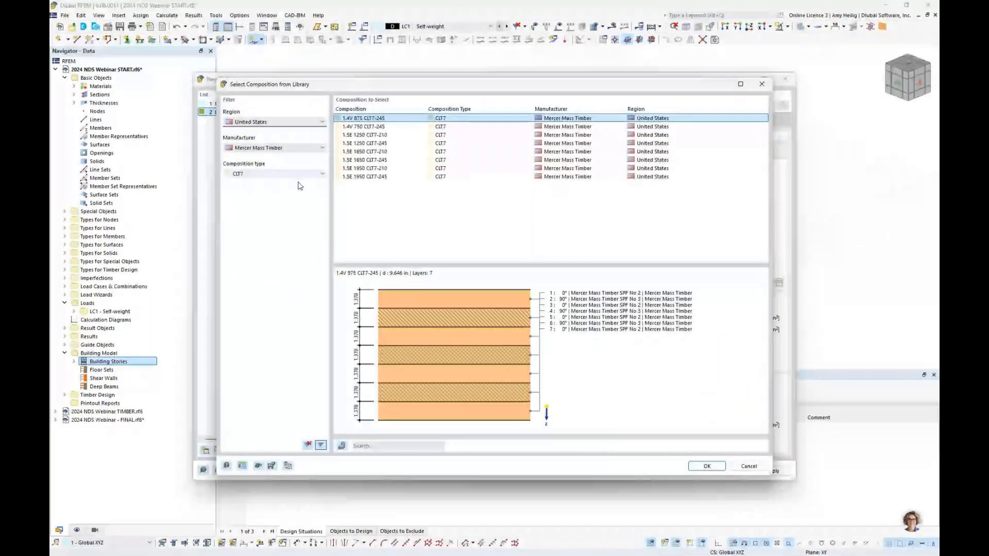
left_click(270, 121)
left_click(270, 130)
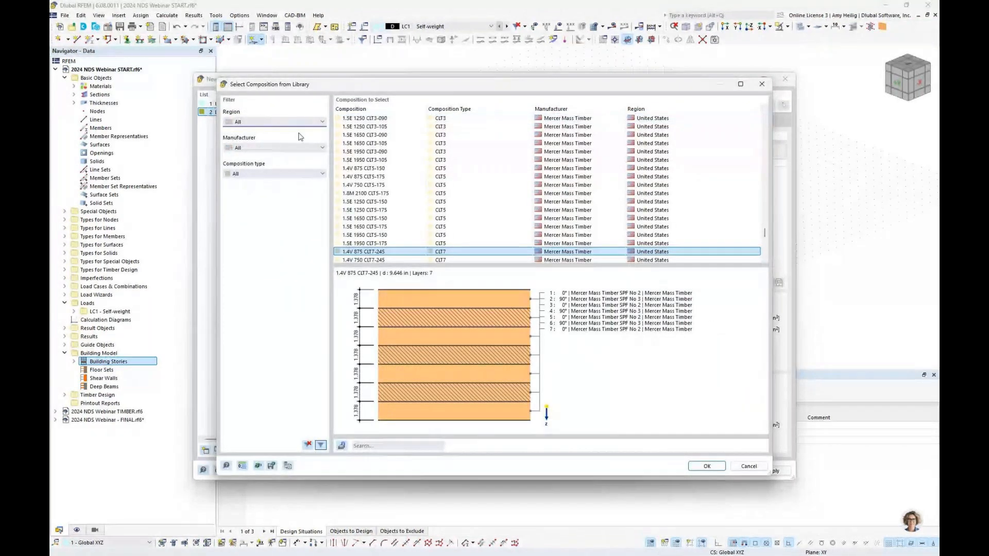
left_click(272, 122)
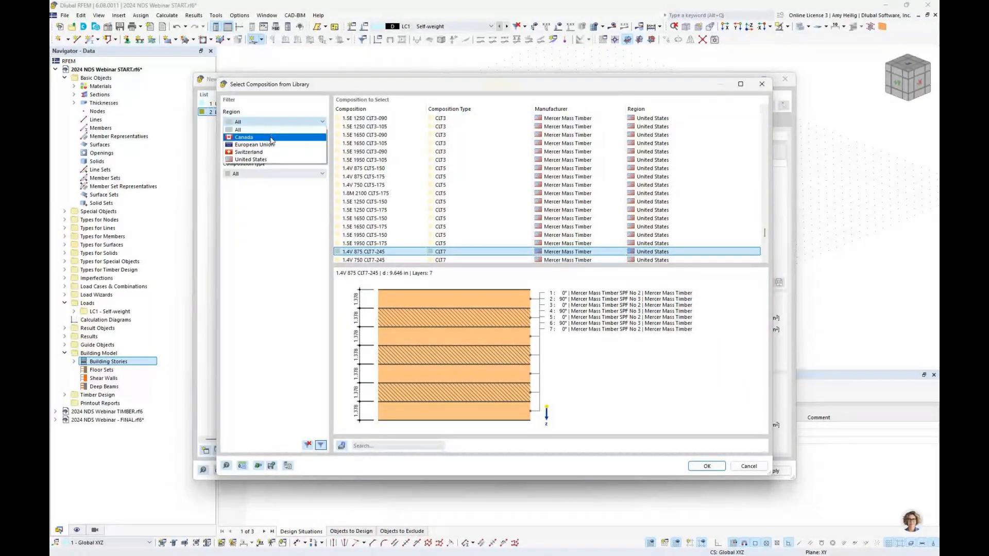
left_click(267, 160)
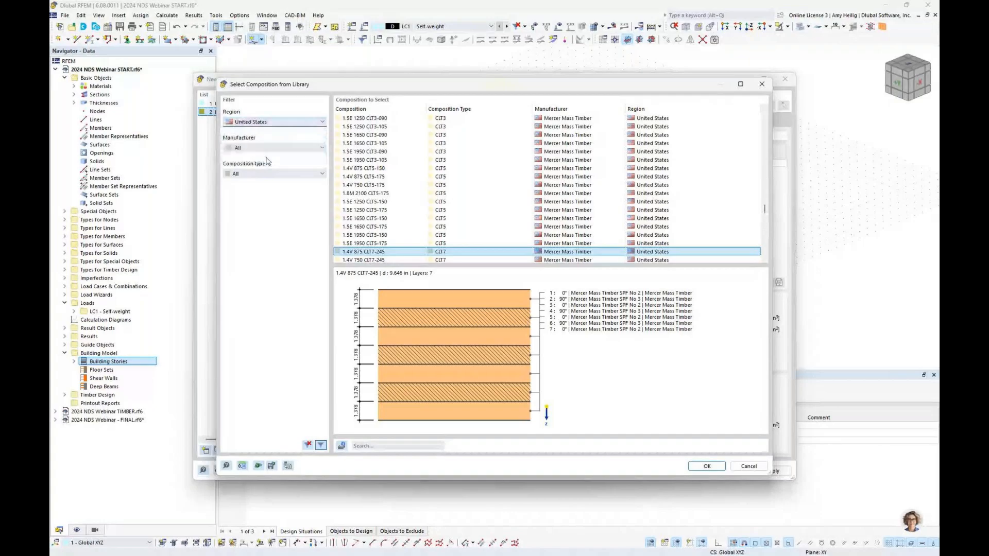
left_click(269, 148)
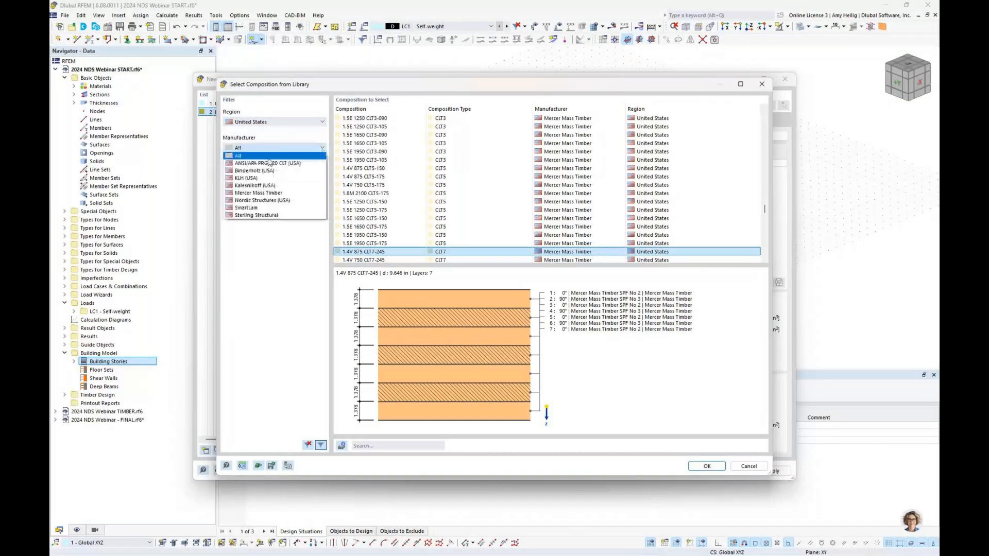
left_click(259, 193)
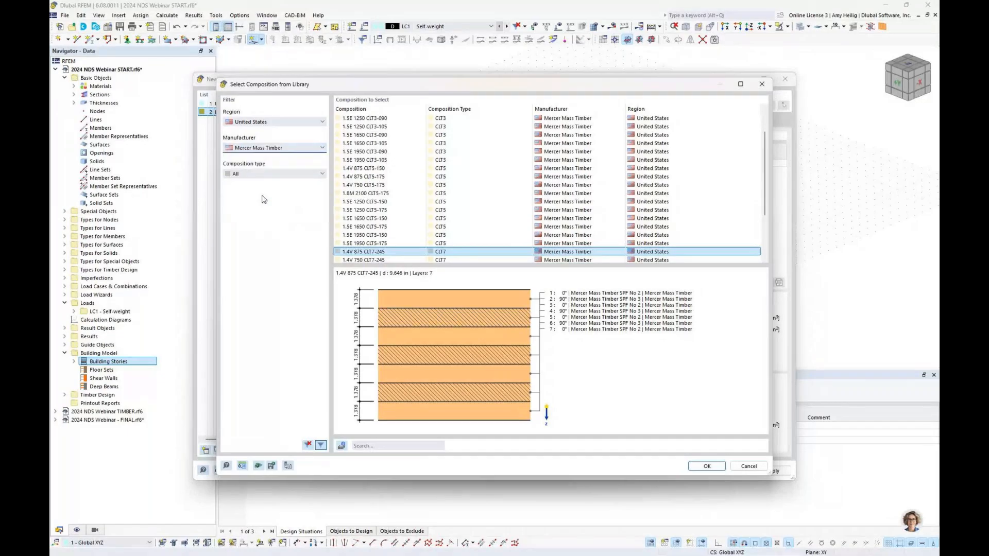
- Limit the compositions to type CLT7 and load 1.5E 1650 CLT7-245 as the thickness layers
left_click(306, 173)
left_click(262, 208)
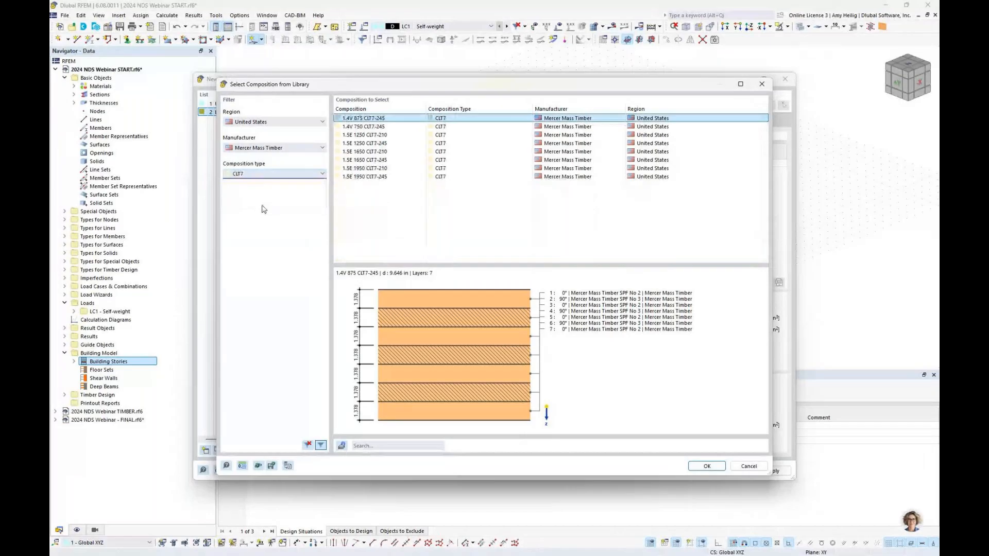
left_click(407, 160)
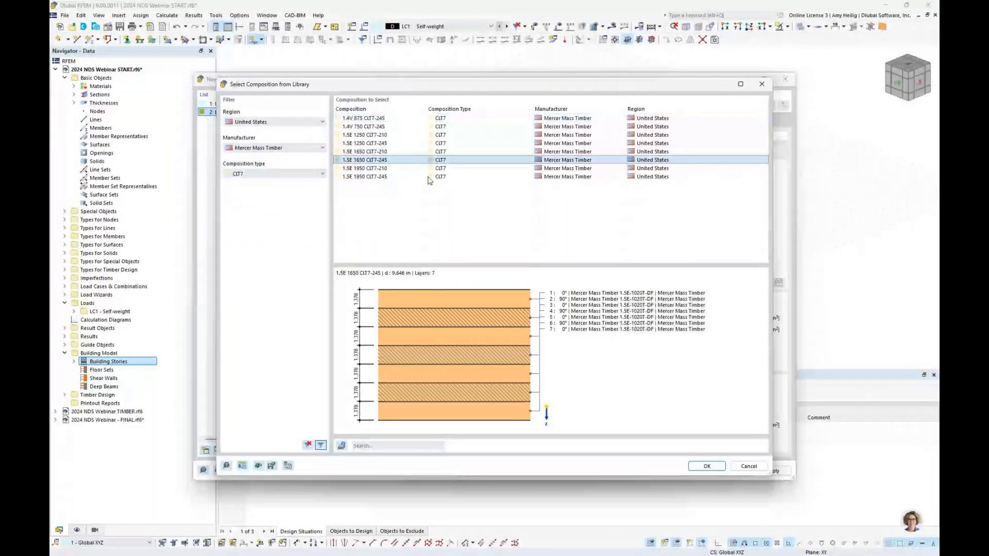
left_click(704, 466)
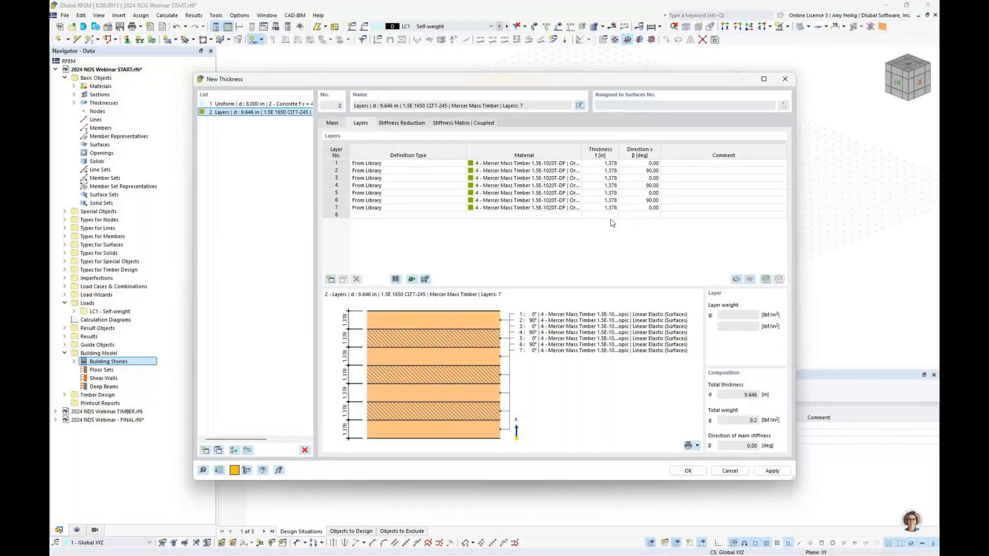
- Check the CLT7 thickness's stiffness reduction settings, switch to Chrome, and examine the FAQ's formulas for factors k33 and k88
left_click(402, 123)
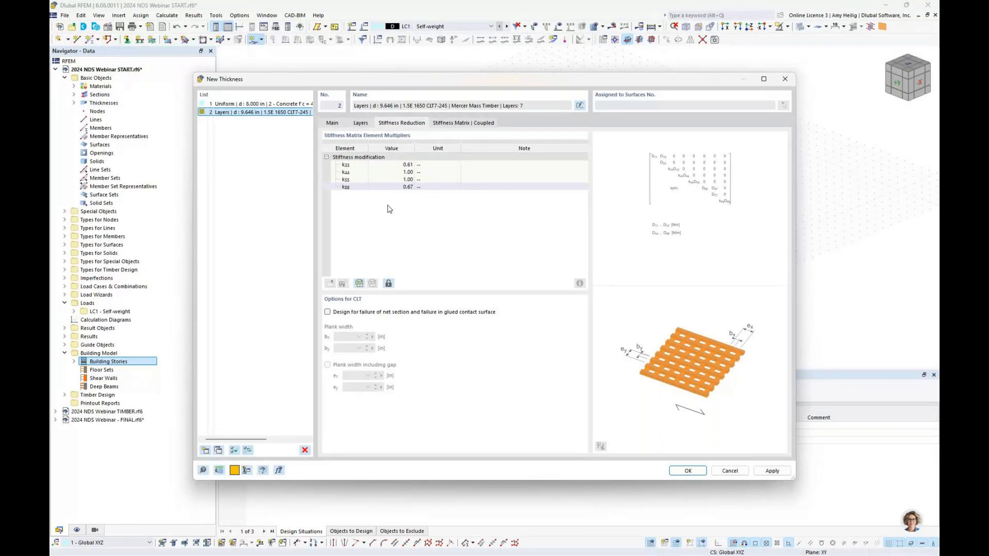
key("super+Tab")
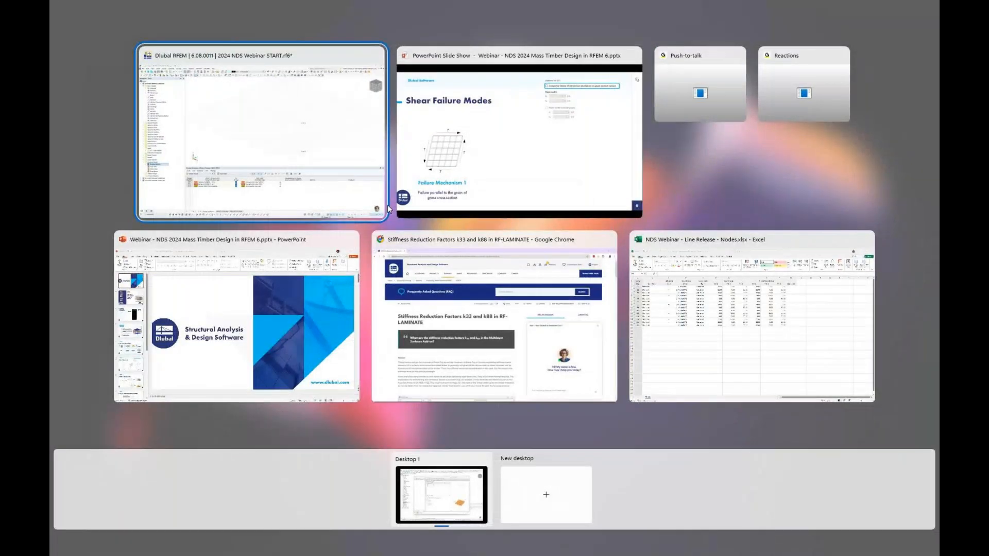
left_click(419, 242)
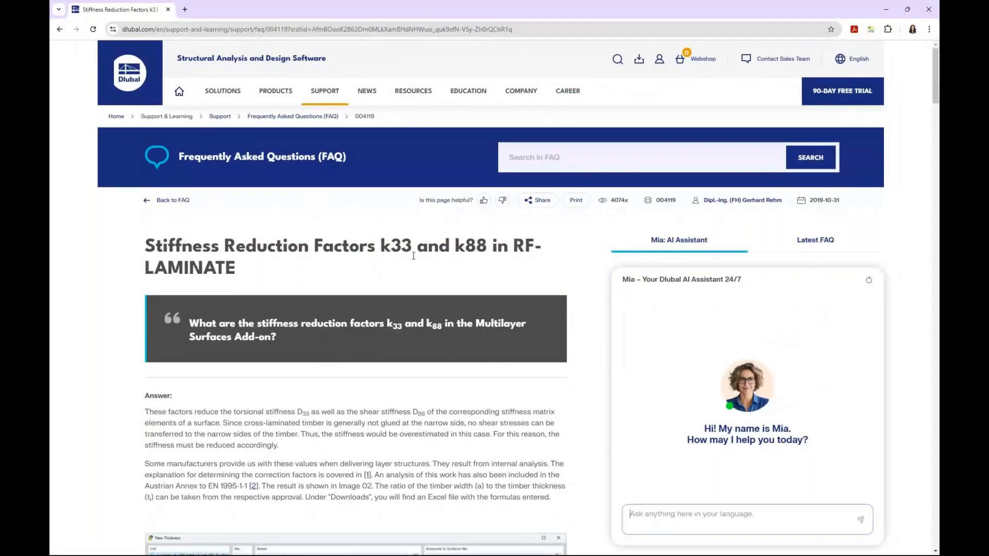
scroll(413, 255, "down", 3)
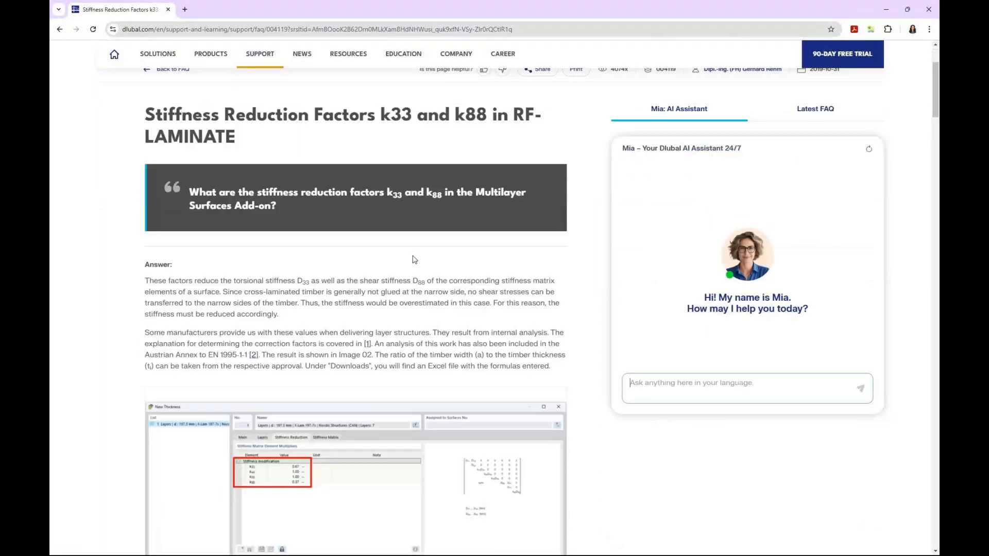
scroll(414, 259, "down", 2)
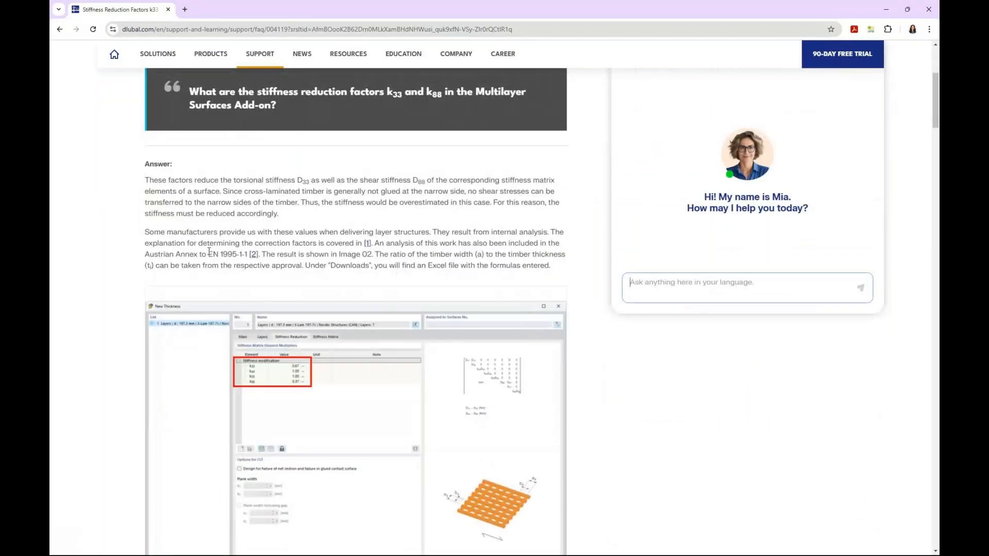
scroll(209, 252, "down", 9)
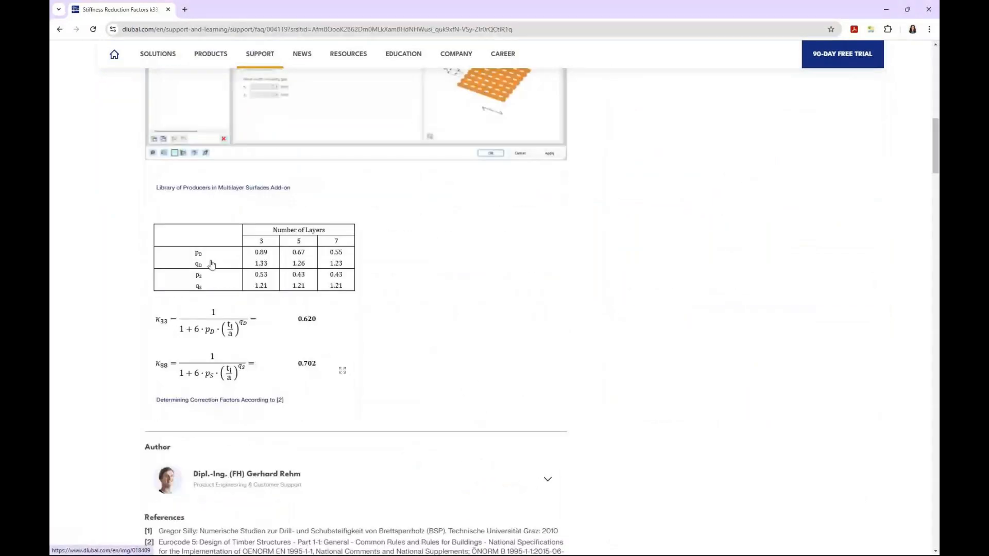
scroll(211, 264, "down", 3)
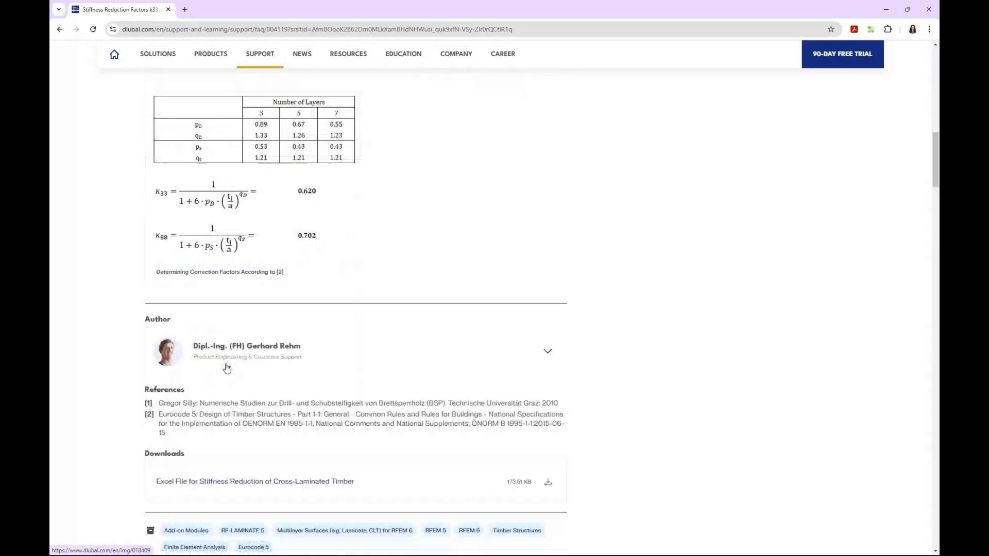
scroll(389, 263, "up", 2)
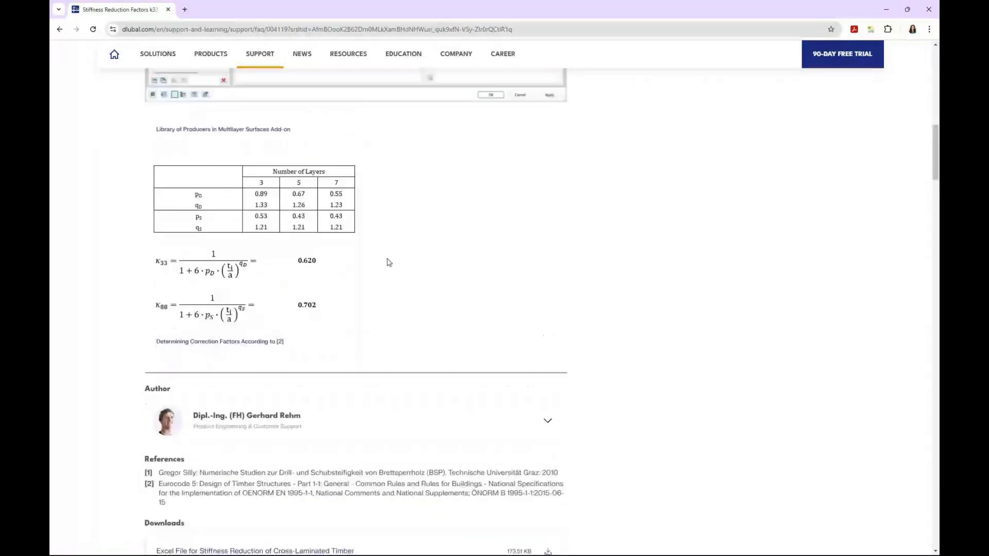
scroll(338, 280, "up", 1)
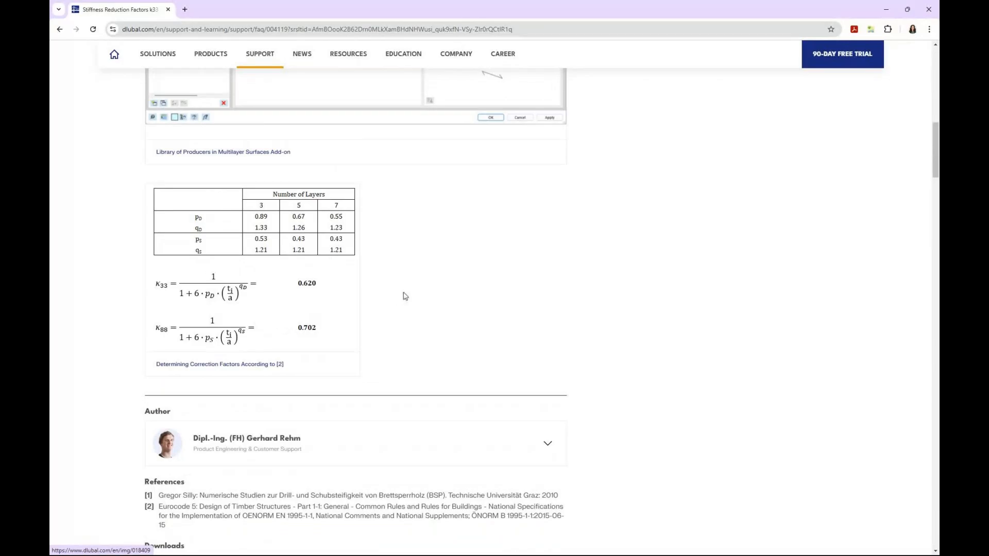
- Return to RFEM and compare the thickness's coupled stiffness matrix with its stiffness reduction factors
key("super+Tab")
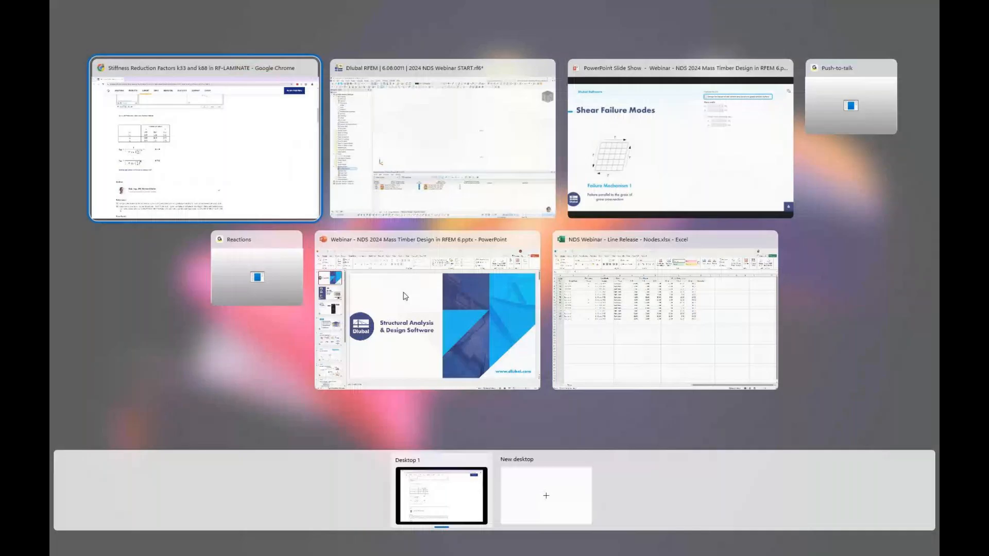
left_click(434, 173)
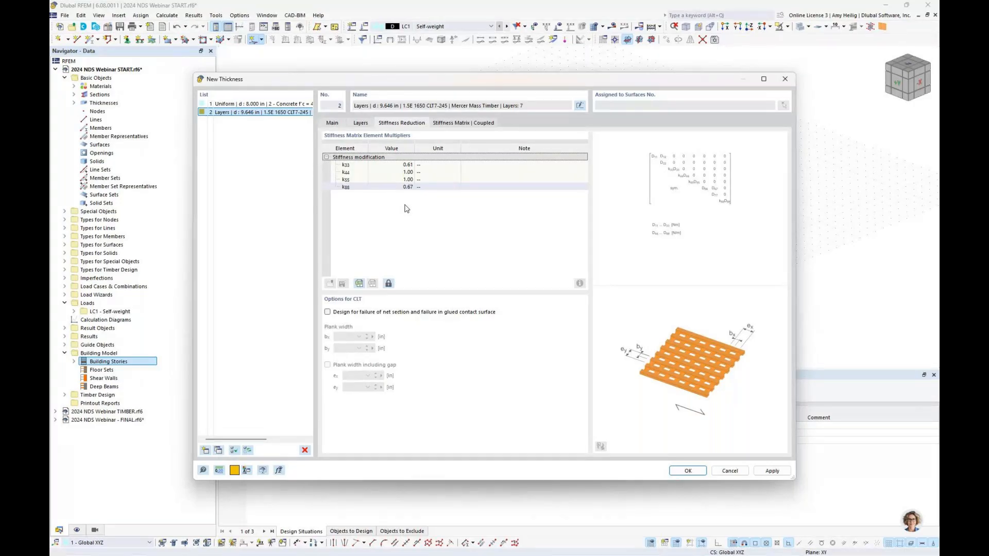
left_click(453, 124)
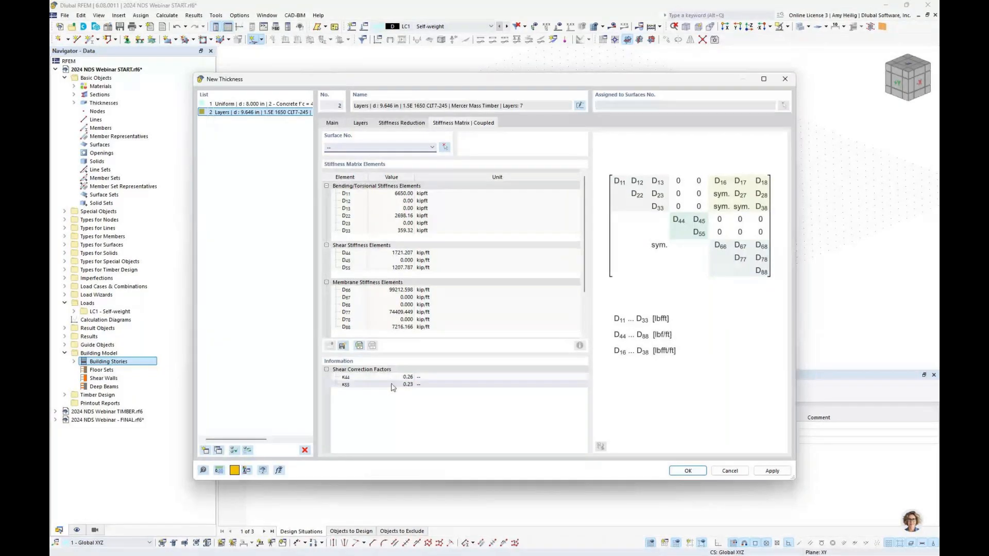
left_click(400, 123)
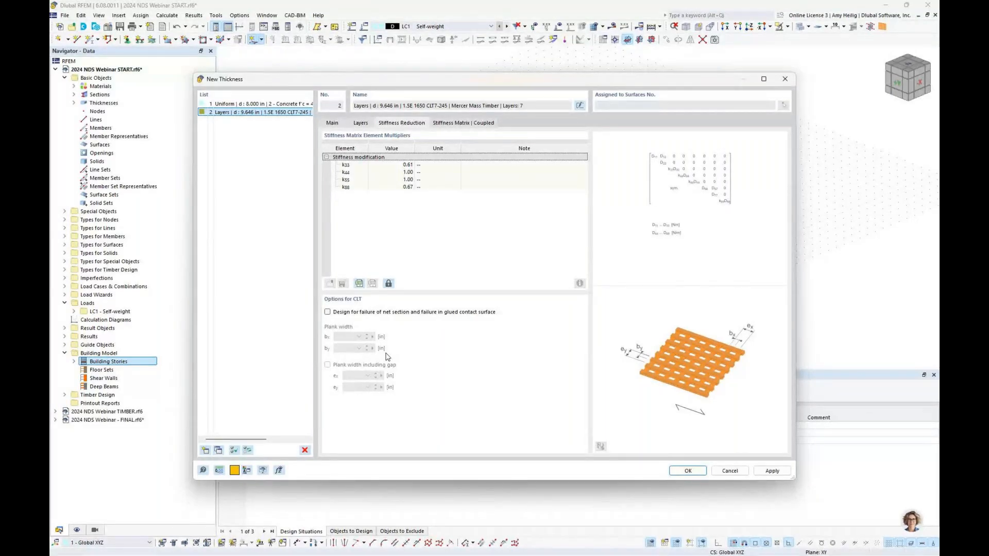
- Switch to the PowerPoint slide show to view the Shear Failure Modes slide
key("super+Tab")
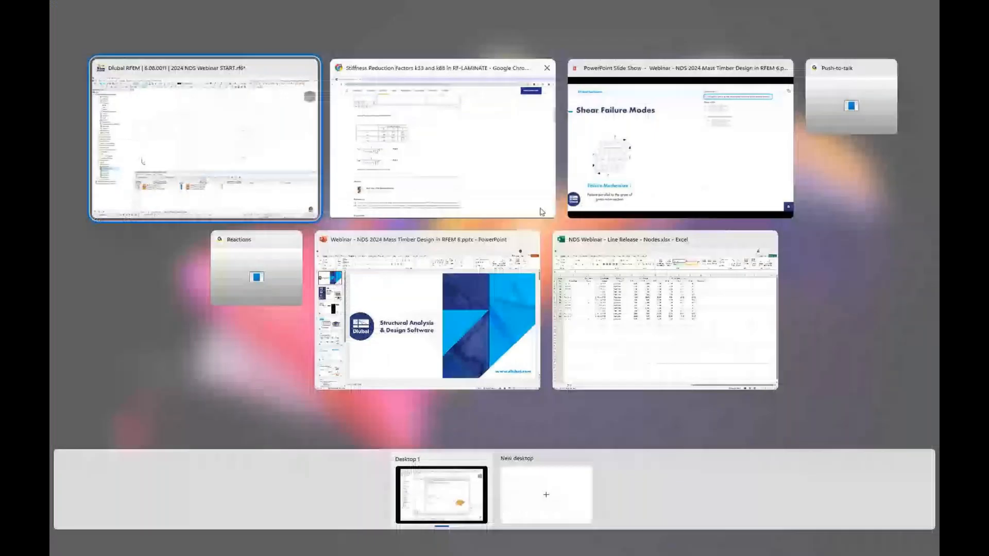
left_click(653, 171)
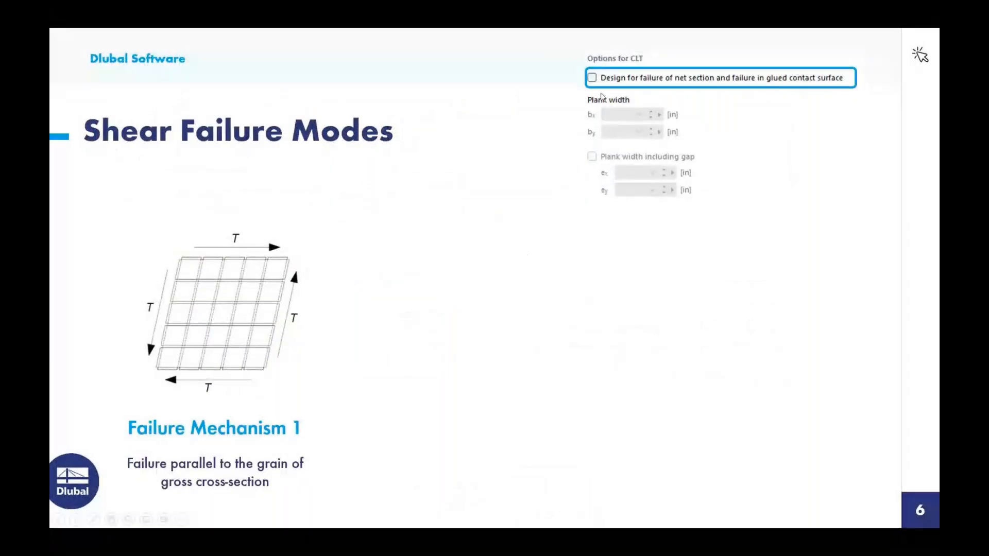
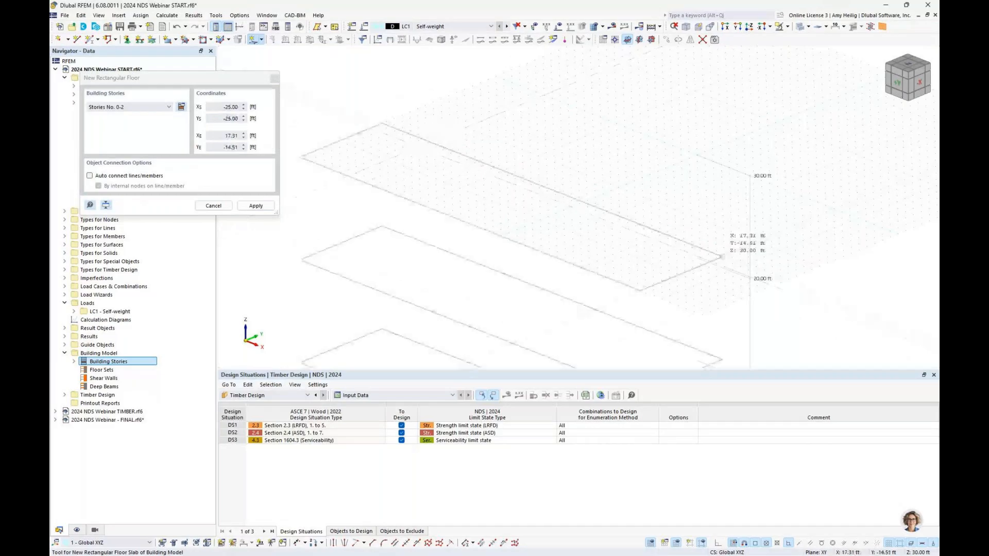
- Place two adjoining rectangular floors on stories 0-2 from X -25 to 25 ft, covering Y -25 to -15 ft and Y -15 to -5 ft
middle_click_drag(721, 255, 637, 215)
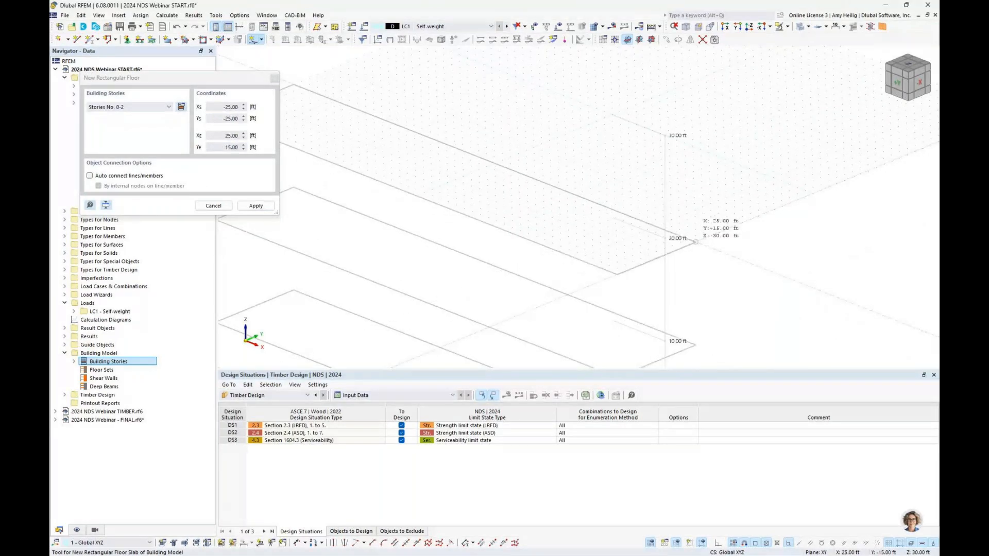
left_click(695, 242)
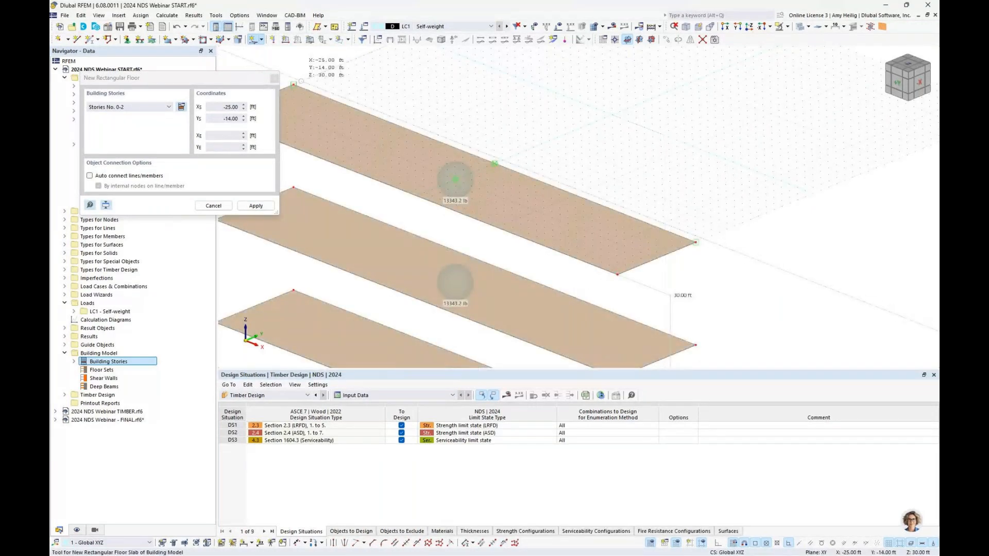
left_click(293, 84)
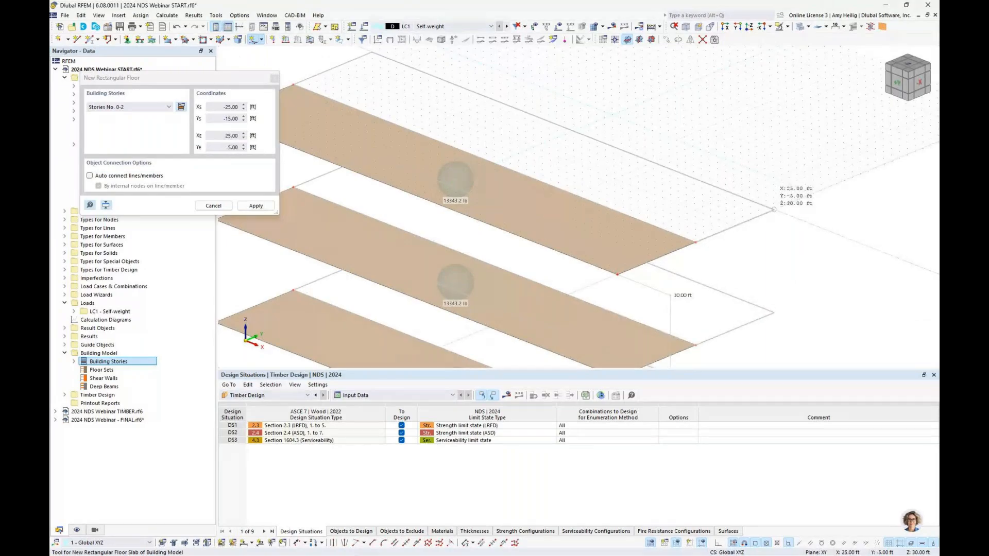
left_click(773, 210)
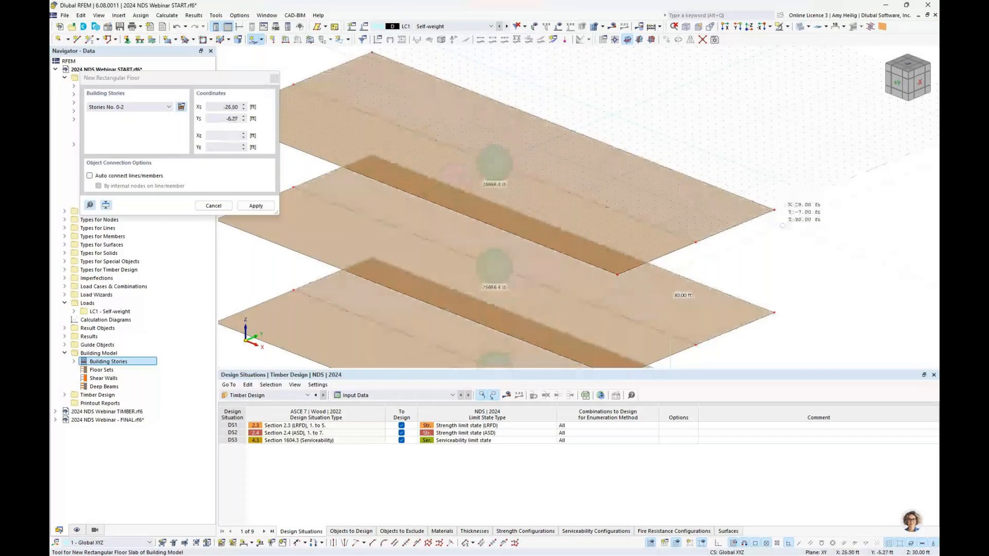
key("Escape")
- Copy both floor strips on all three stories in the Y direction, from the Y -25 ft edge to the Y -5 ft edge
scroll(805, 252, "down", 1)
middle_click_drag(805, 252, 774, 205, "ctrl")
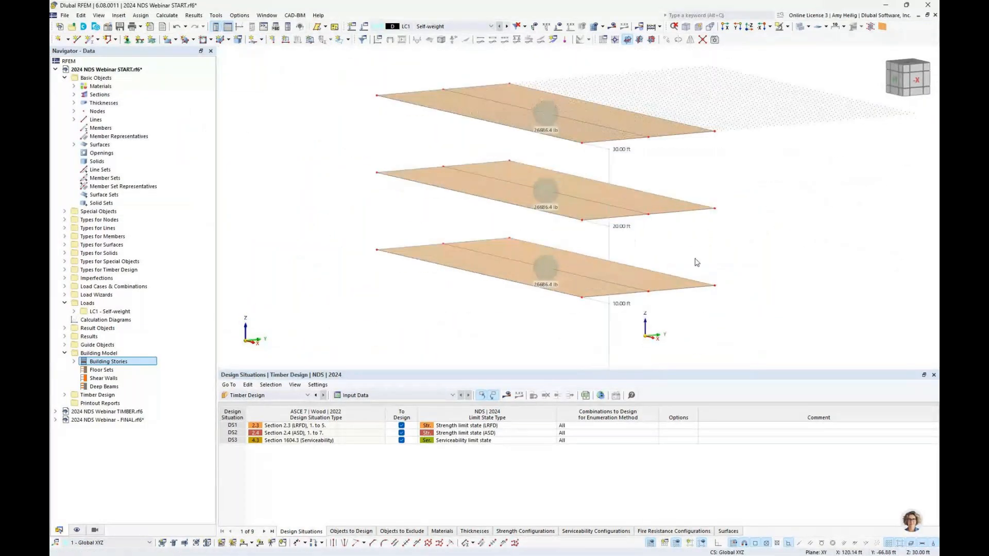
left_click_drag(753, 311, 351, 73)
middle_click_drag(643, 101, 647, 183, "ctrl")
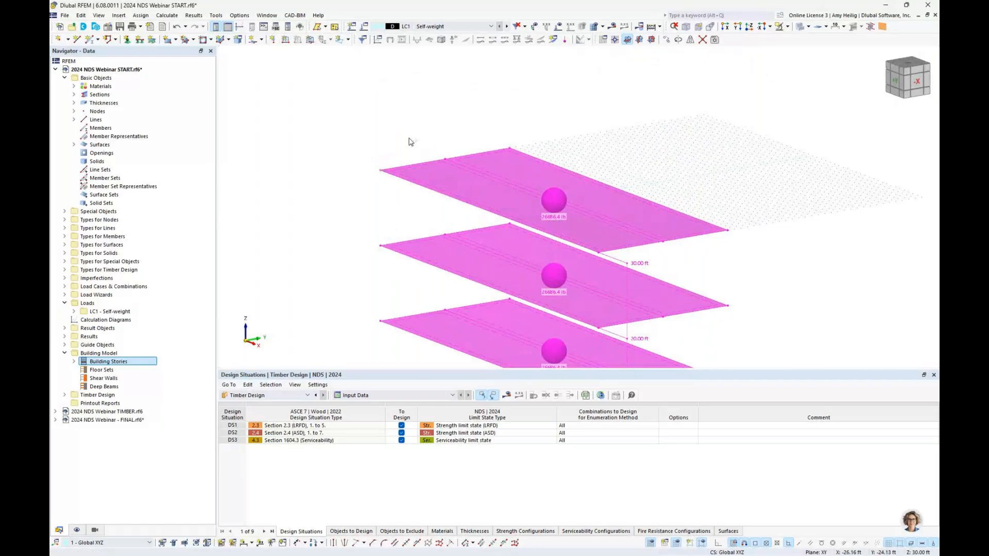
left_click(509, 149)
middle_click_drag(868, 258, 688, 311, "ctrl")
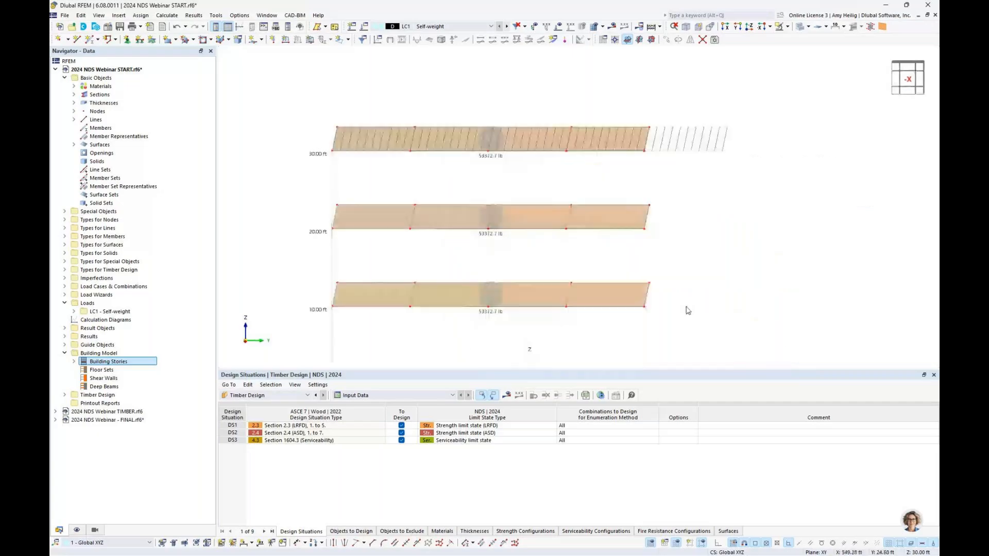
- Copy the outermost floor strip on all three stories by one strip width in Y to form a fifth strip
middle_click_drag(409, 95, 499, 157)
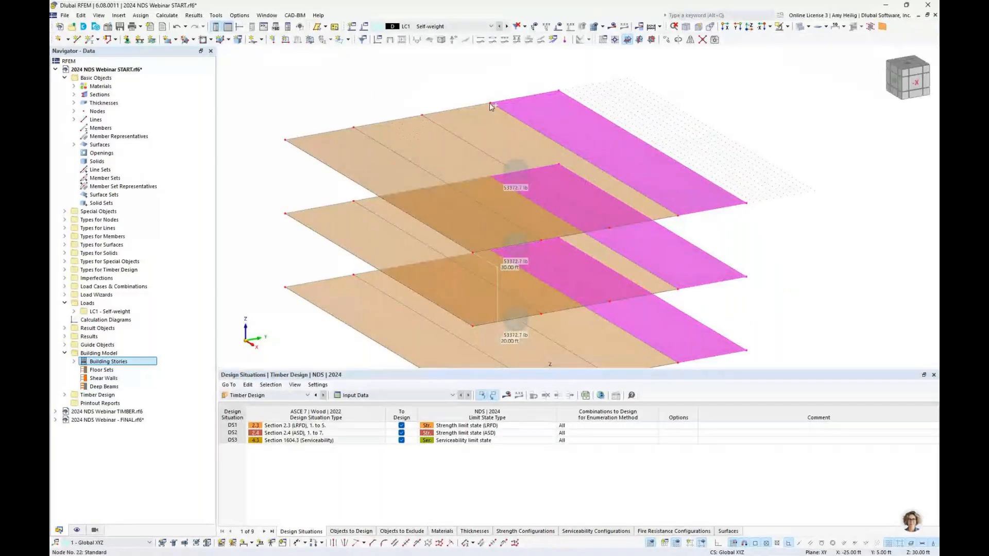
left_click_drag(490, 104, 560, 88, "ctrl")
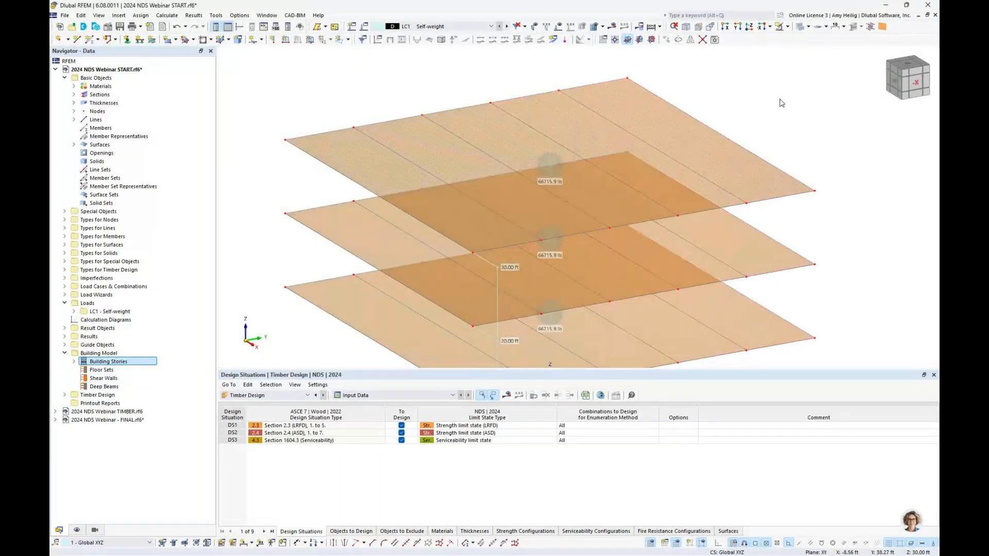
- Hide the Building Model objects in the model display and return to the model data tree
middle_click_drag(302, 195, 360, 154)
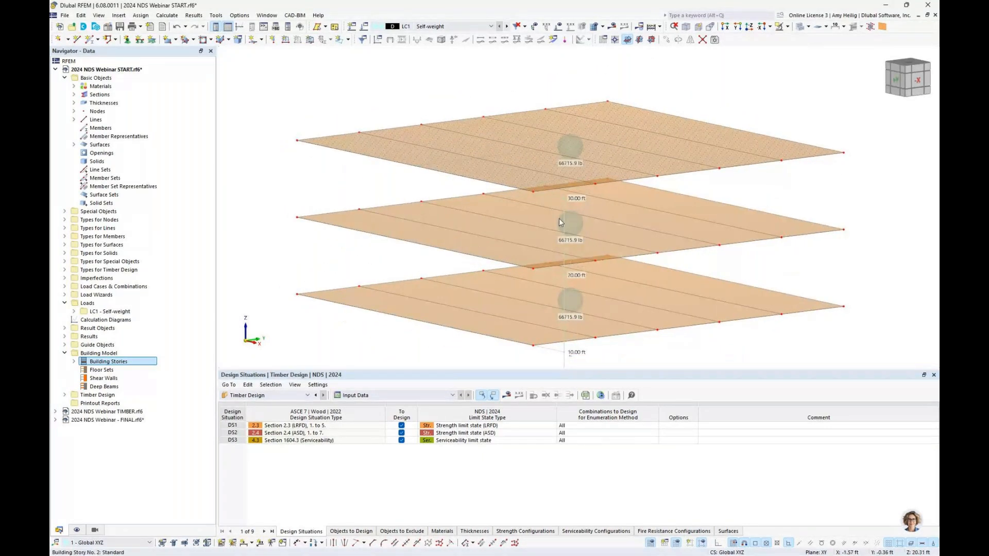
left_click(77, 530)
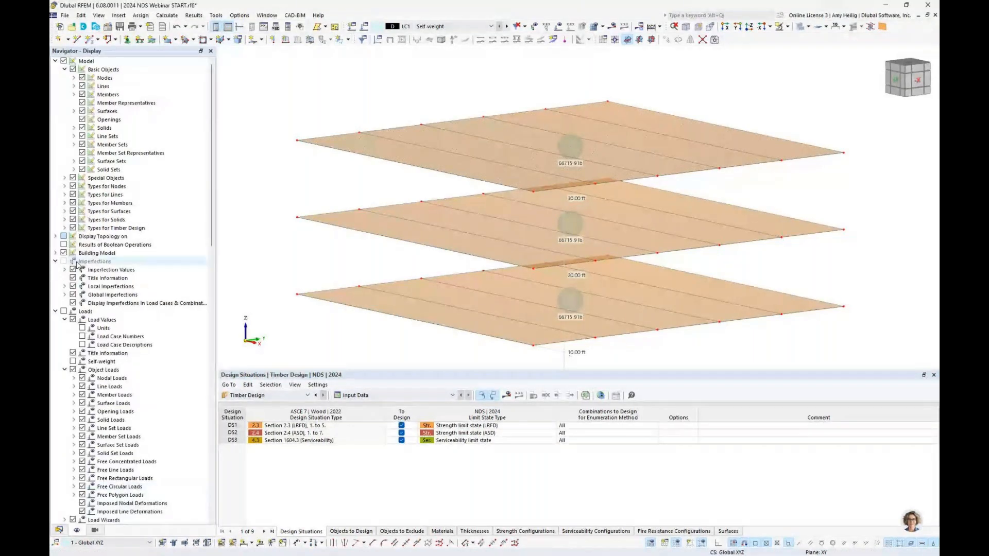
left_click(63, 252)
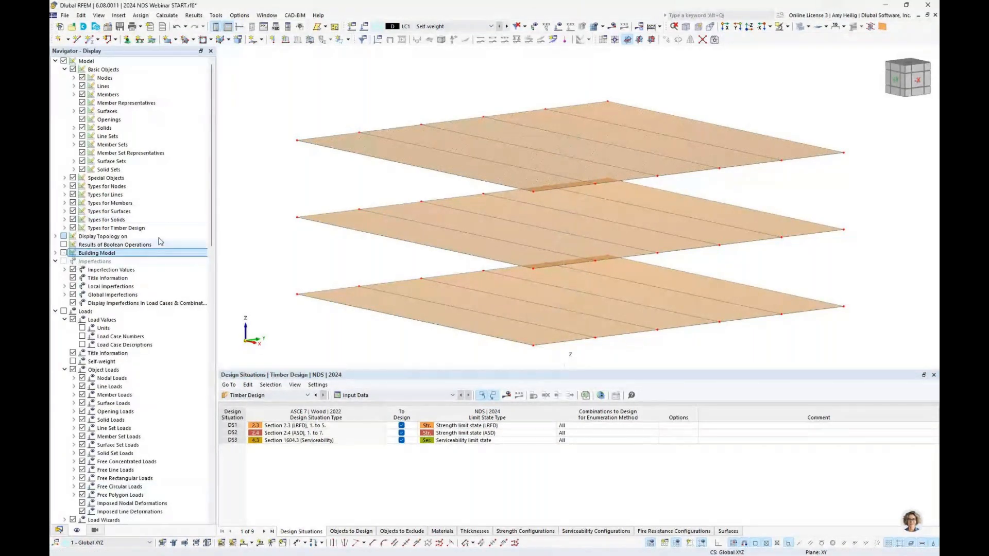
left_click(59, 530)
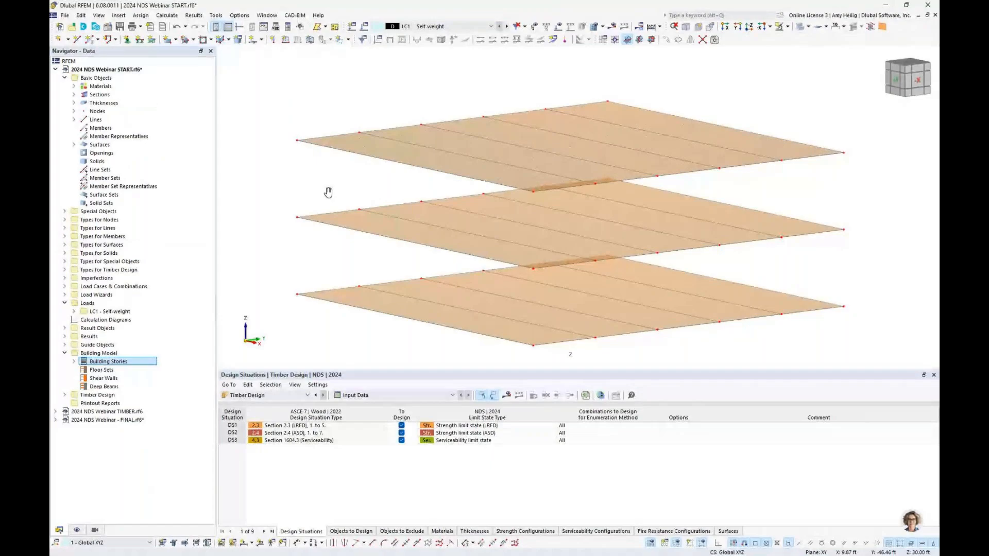
- Turn on the local axis systems of the floor surfaces and display the model as a wireframe
middle_click_drag(328, 193, 327, 203, "ctrl")
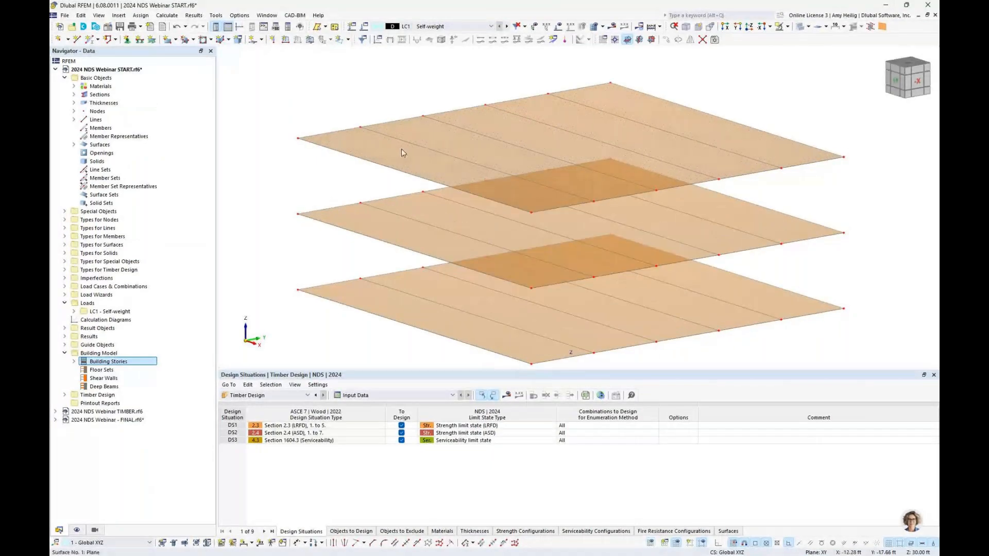
mouse_move(405, 157)
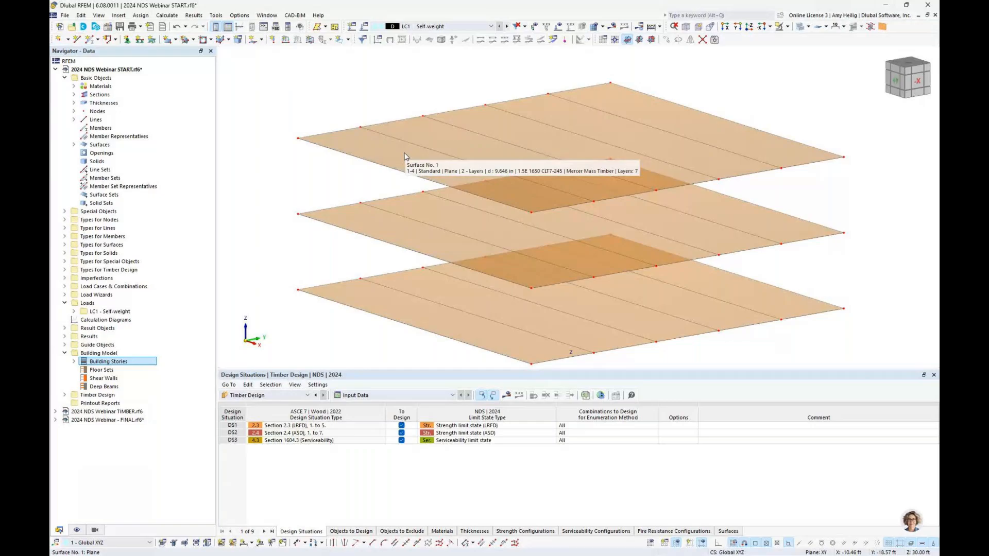
left_click(404, 156)
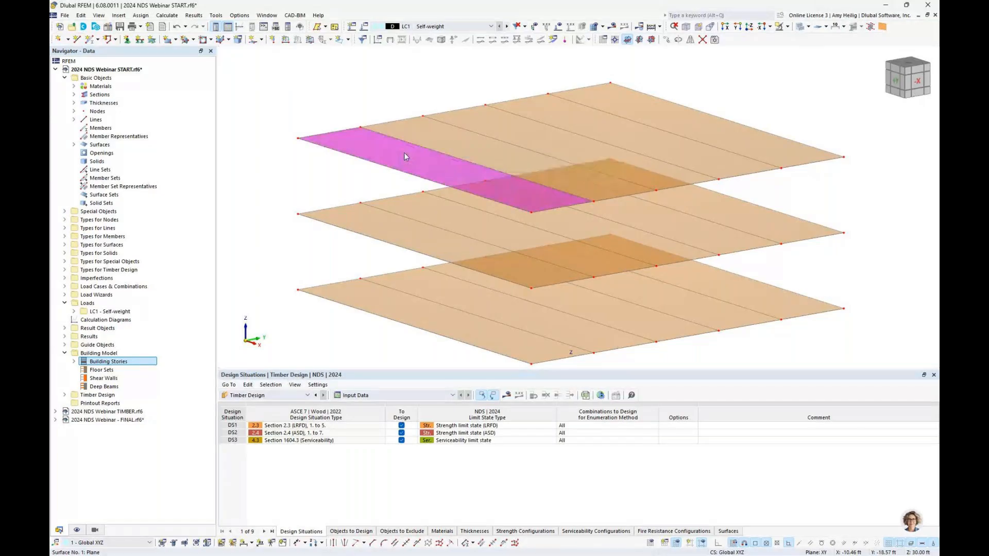
right_click(404, 153)
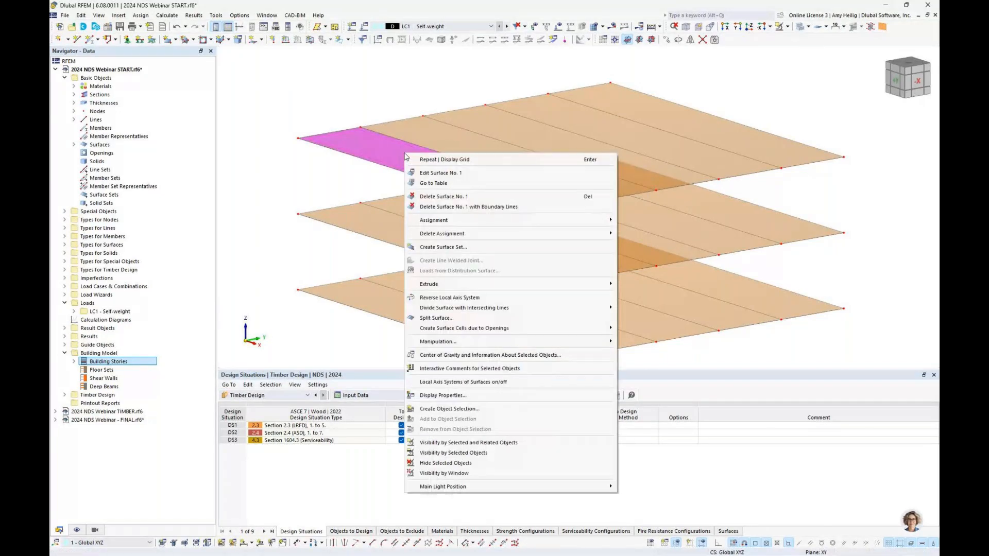
left_click(463, 382)
left_click(376, 191)
middle_click_drag(375, 192, 323, 219)
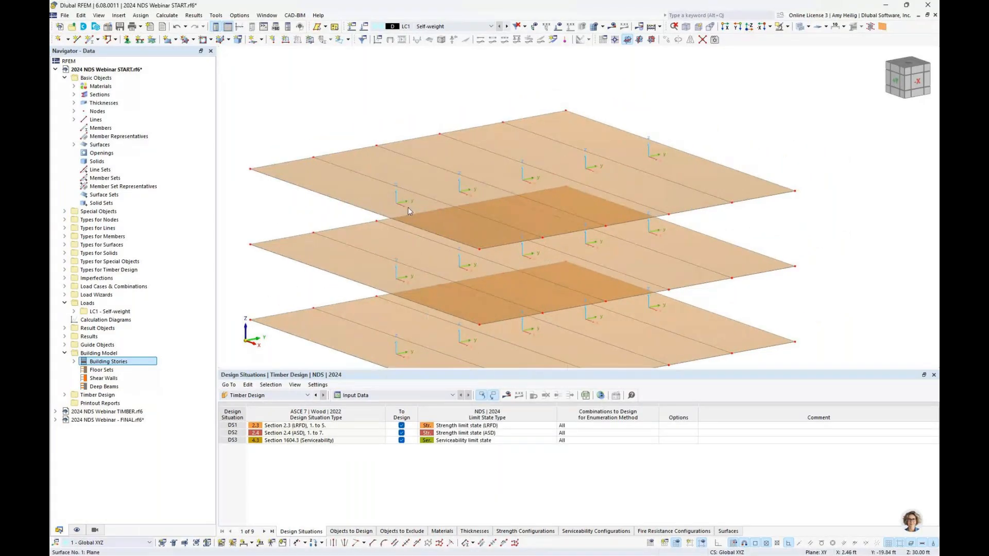
left_click(800, 27)
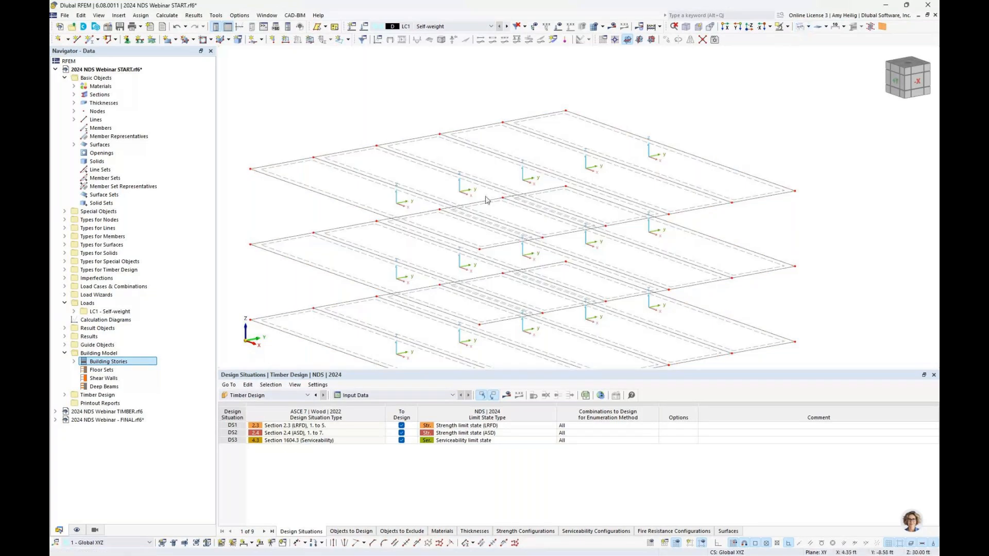
- Return the model to the transparent solid display and turn off the local axis systems of the surfaces
left_click(800, 28)
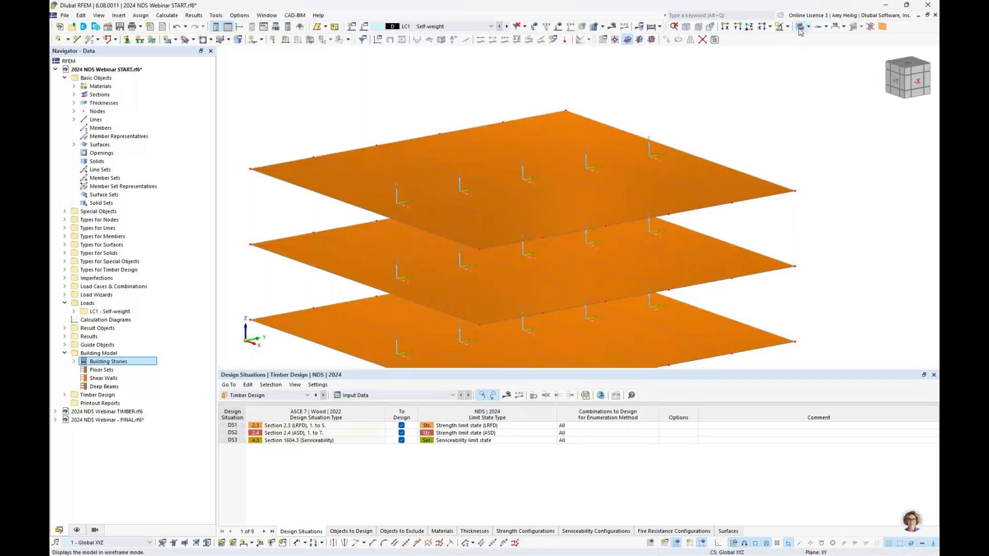
right_click(363, 194)
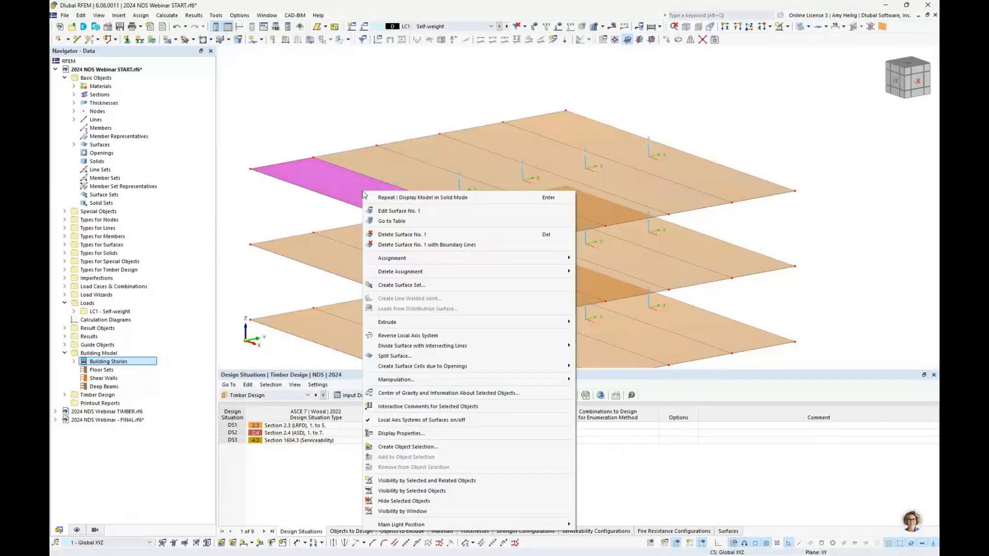
left_click(395, 419)
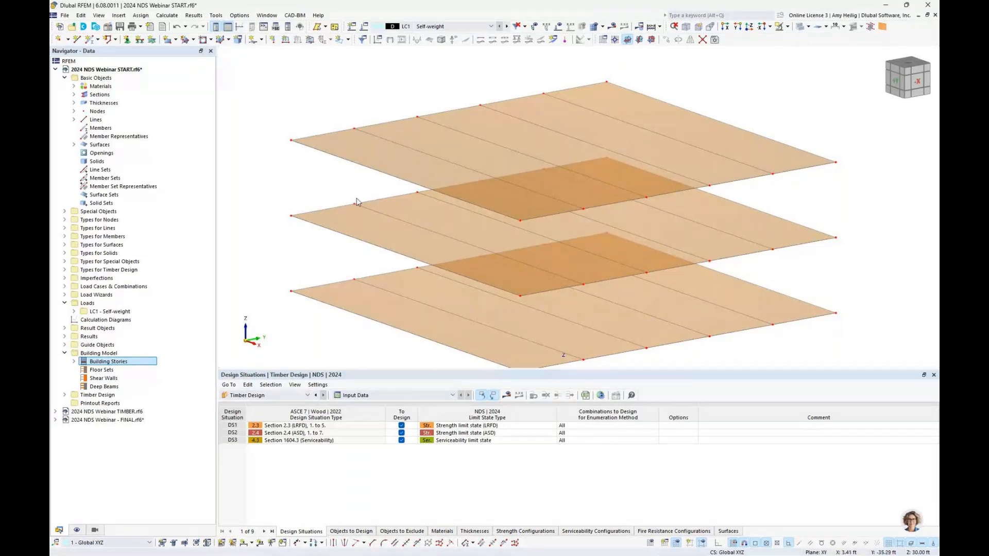
- Switch to the Excel workbook of nodes and copy all global X, Y and Z coordinates, cells I3 to K16
mouse_move(575, 550)
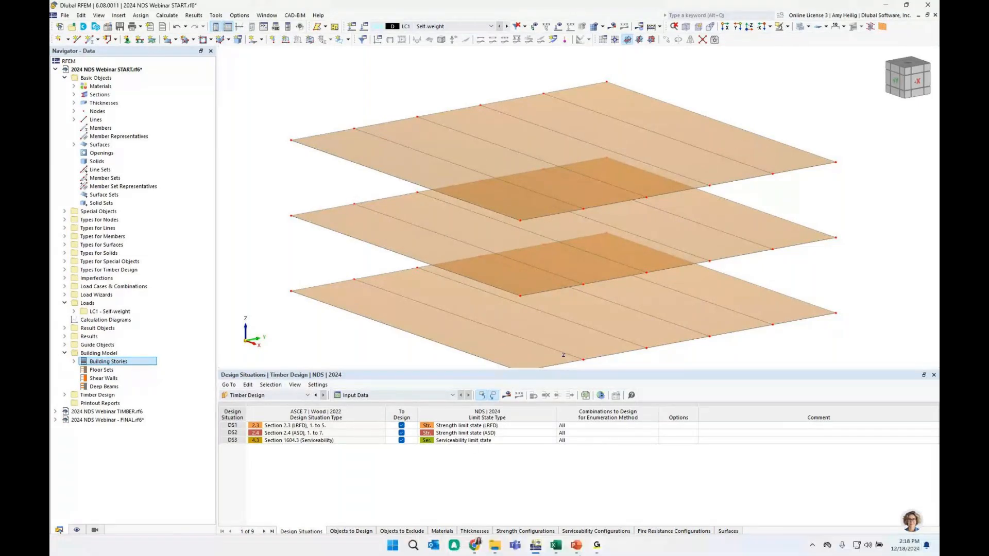
left_click(557, 546)
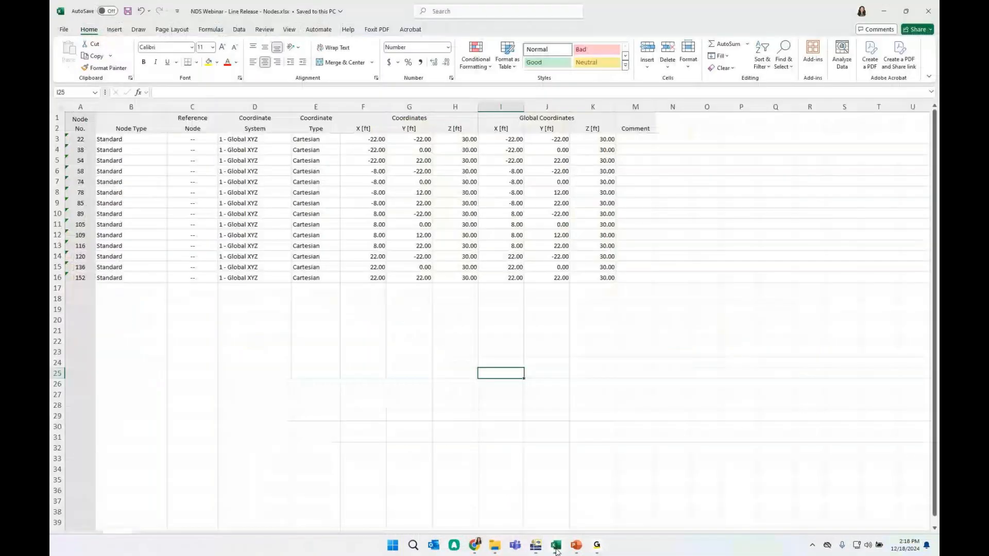
left_click_drag(500, 139, 584, 277)
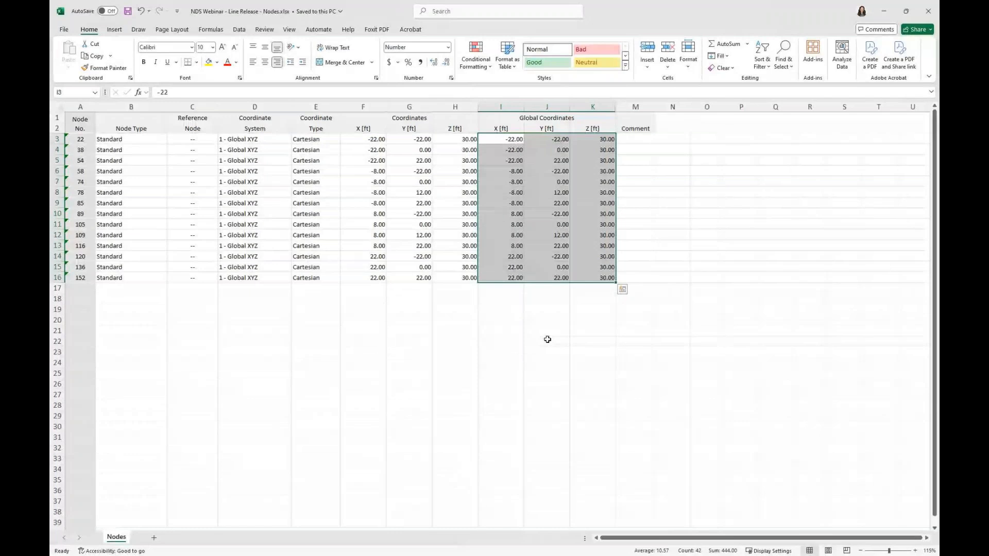
key("ctrl+c")
- Switch back to RFEM and paste the copied coordinates into the Nodes table, starting at the X coordinate of node 44
key("super+Tab")
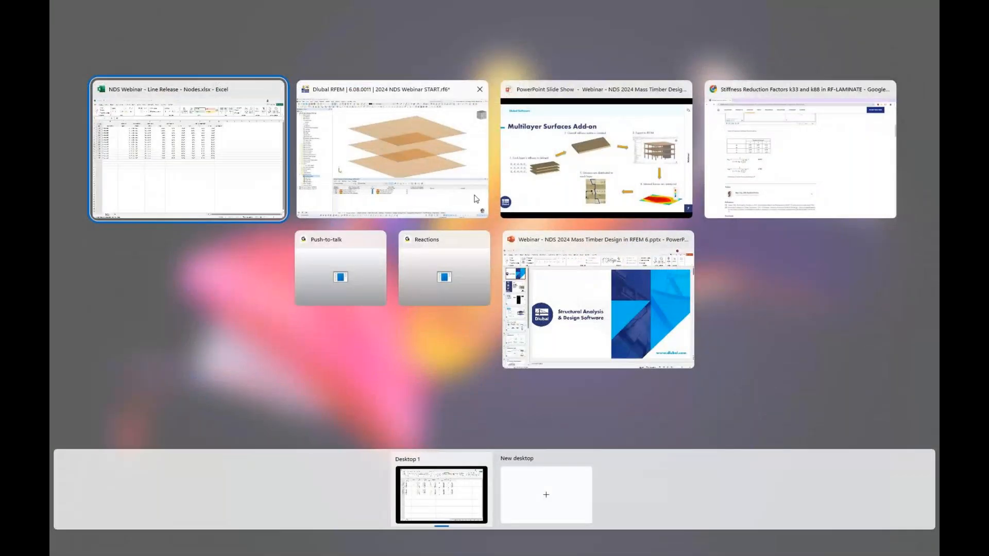
left_click(476, 199)
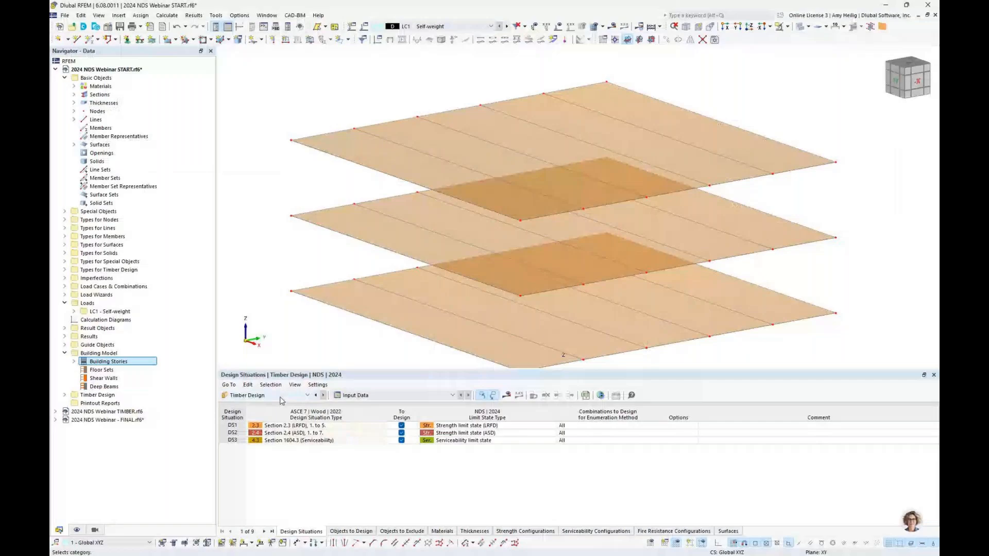
left_click(280, 397)
left_click(272, 405)
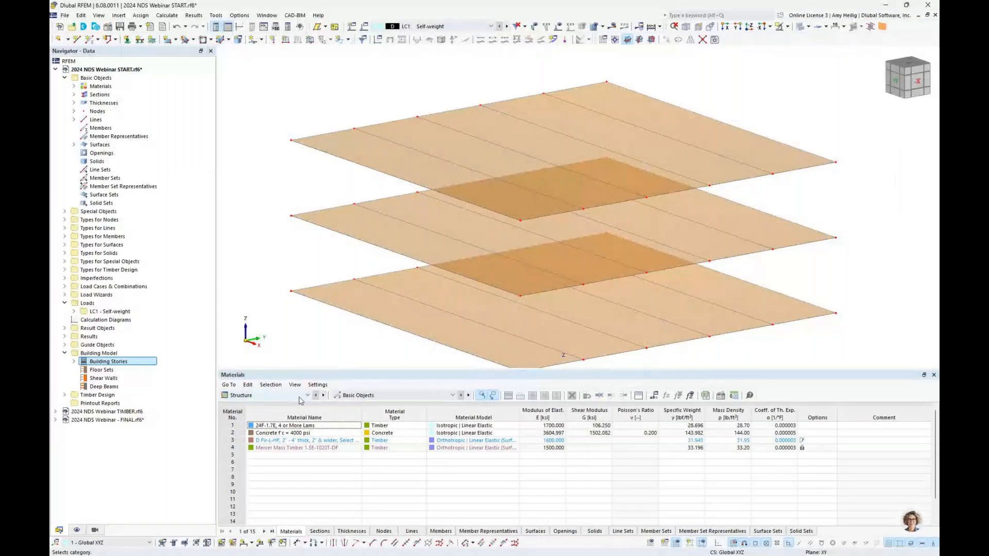
left_click(384, 531)
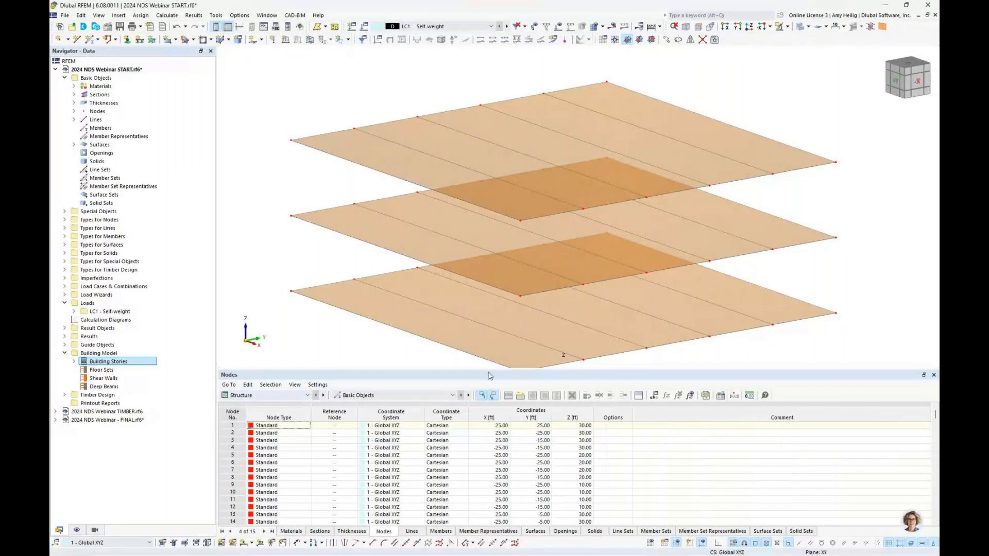
left_click_drag(490, 376, 495, 289)
scroll(580, 421, "down", 10)
left_click(578, 423)
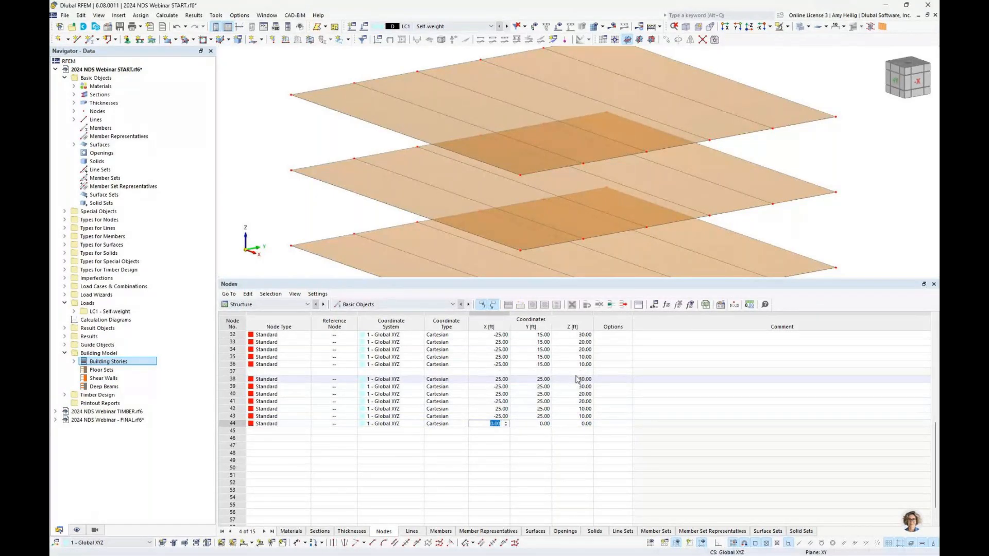
key("ctrl+v")
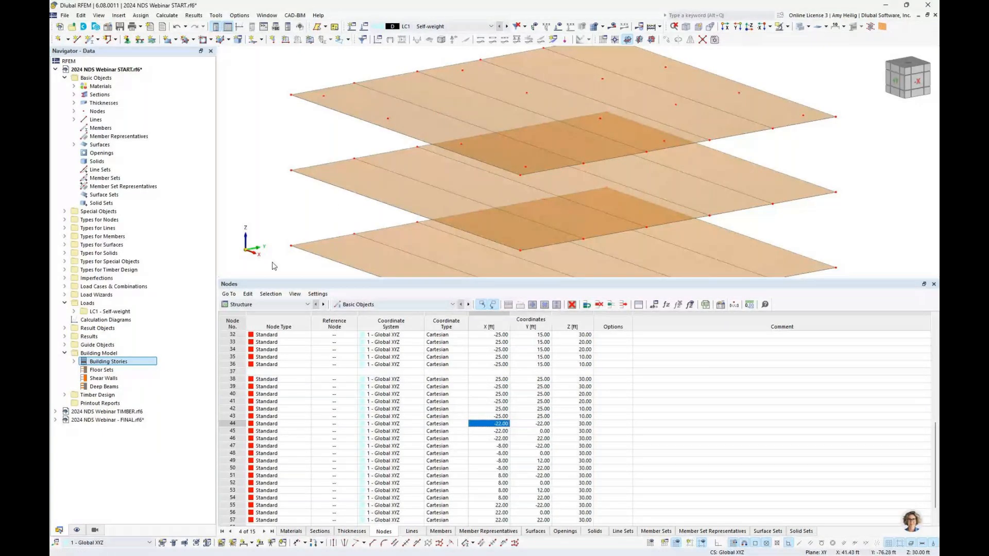
- Check the positions of the pasted nodes on the top floor in wireframe, and return to the transparent solid display
left_click_drag(273, 279, 273, 351)
left_click(799, 26)
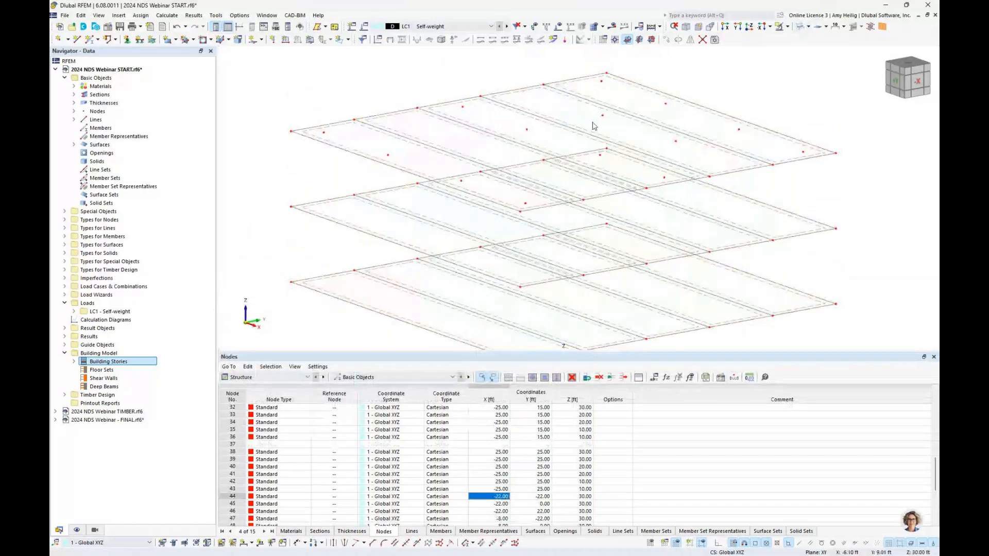
middle_click_drag(594, 126, 704, 144, "ctrl")
left_click(800, 27)
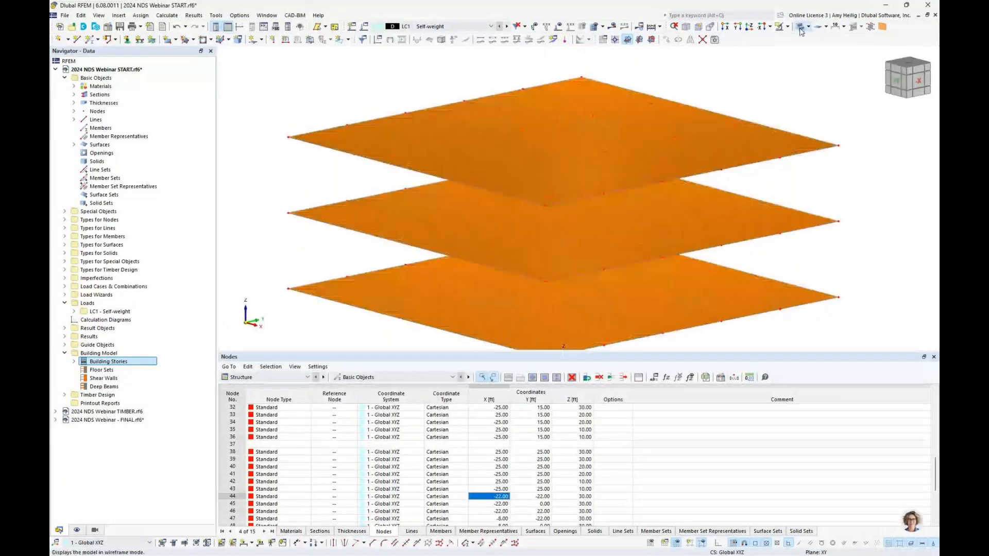
left_click(800, 26)
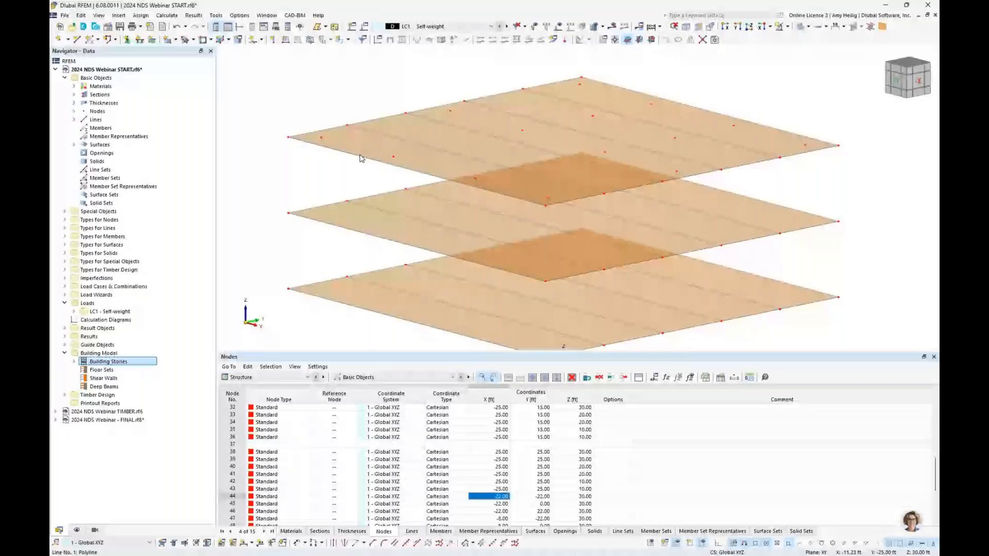
- Start a new building model column with the member type Beam and hinges enabled
left_click(262, 39)
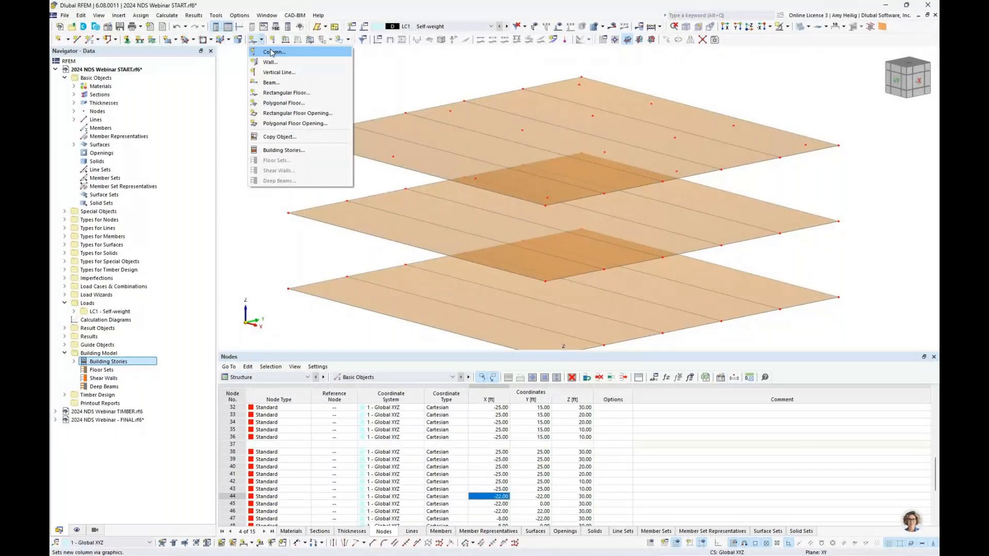
left_click(273, 52)
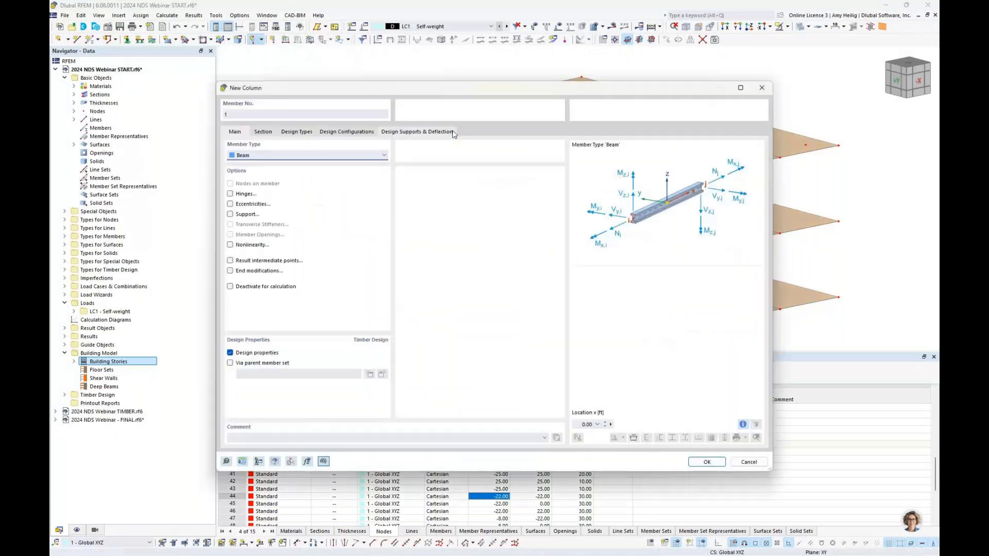
left_click(247, 156)
left_click(445, 176)
left_click(244, 194)
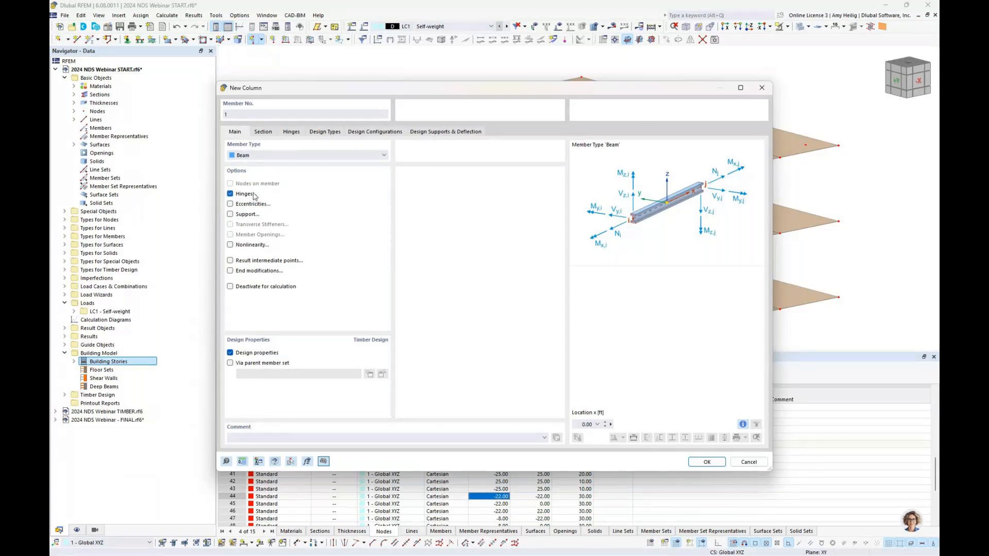
- Assign section 1 - SQ_M1 12 in 24F-1.7E, 4 or More Lams to the column and review its section properties
left_click(264, 132)
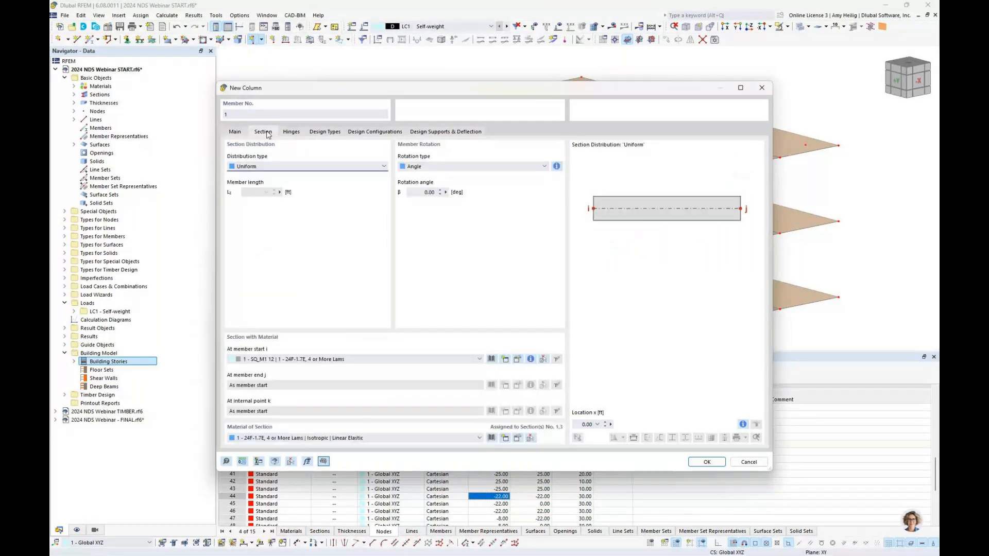
left_click(492, 361)
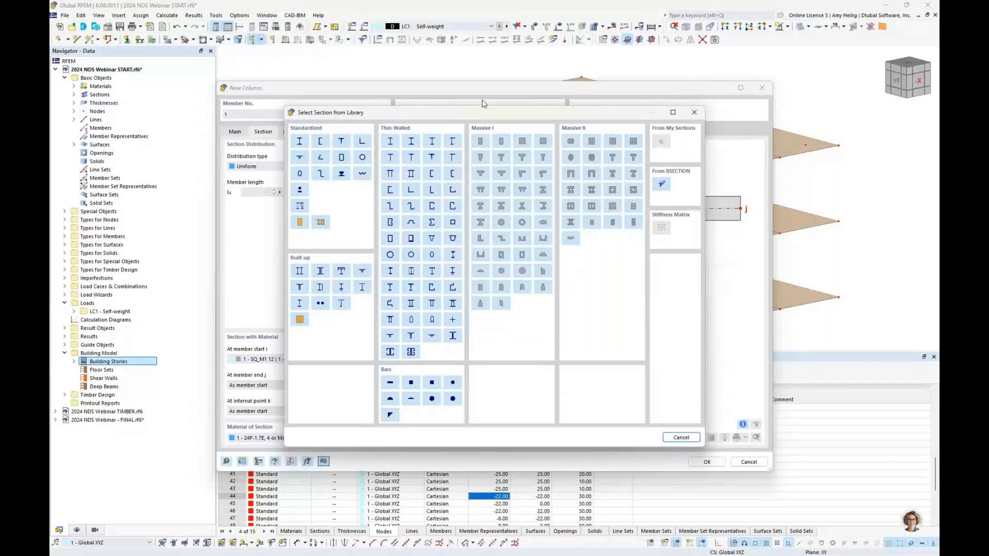
left_click(678, 437)
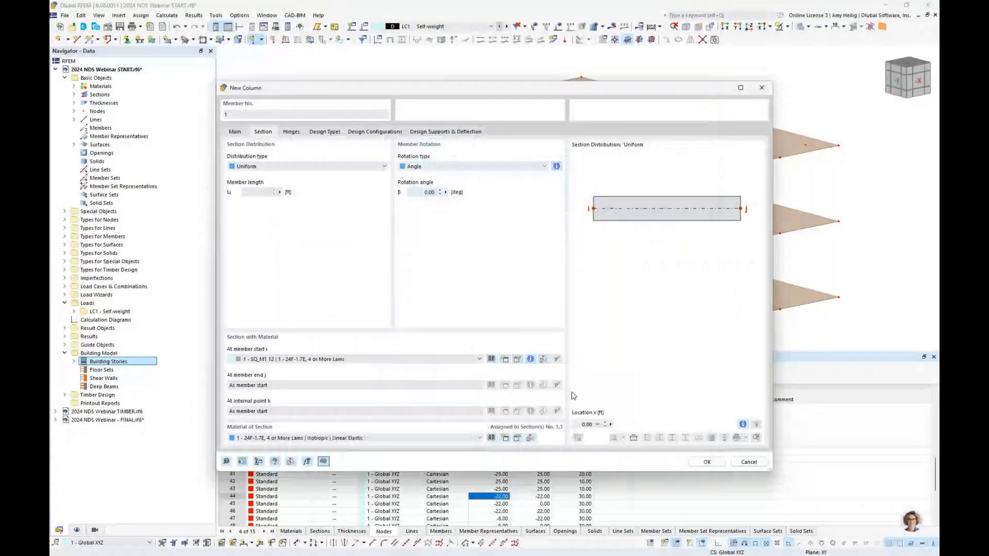
left_click(301, 359)
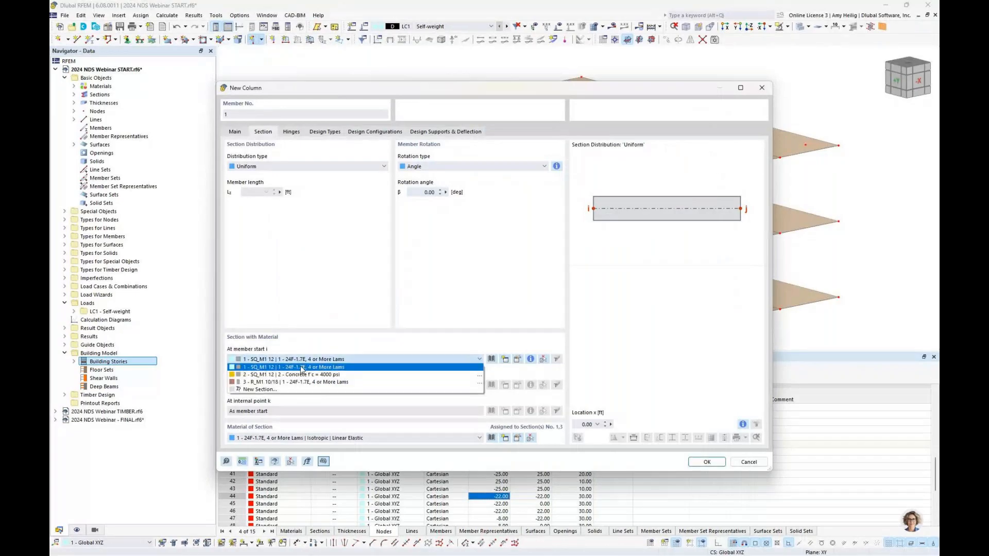
left_click(302, 367)
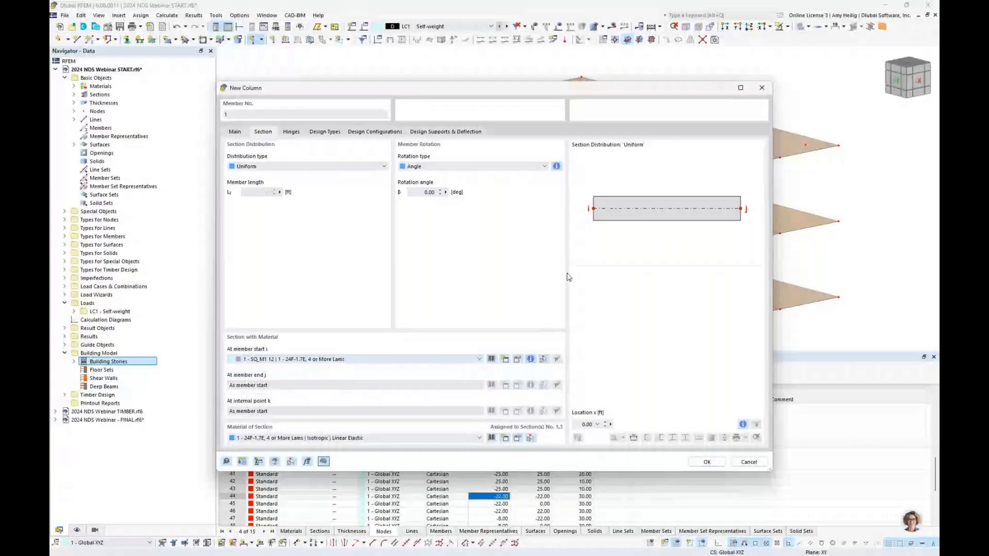
left_click(530, 359)
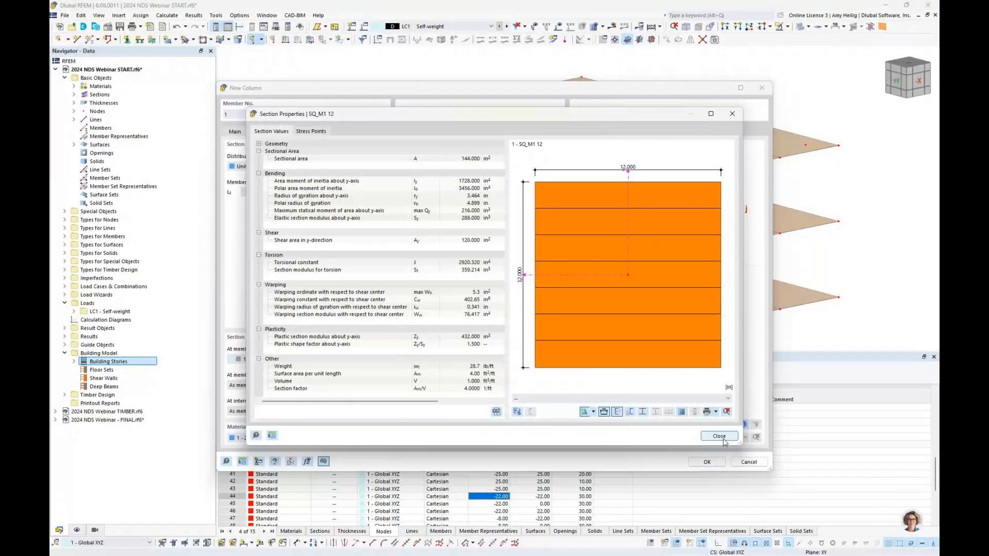
left_click(718, 436)
- Create a local xyz member hinge releasing the rotations φy and φz, assign it to both column ends and confirm the column definition
left_click(291, 132)
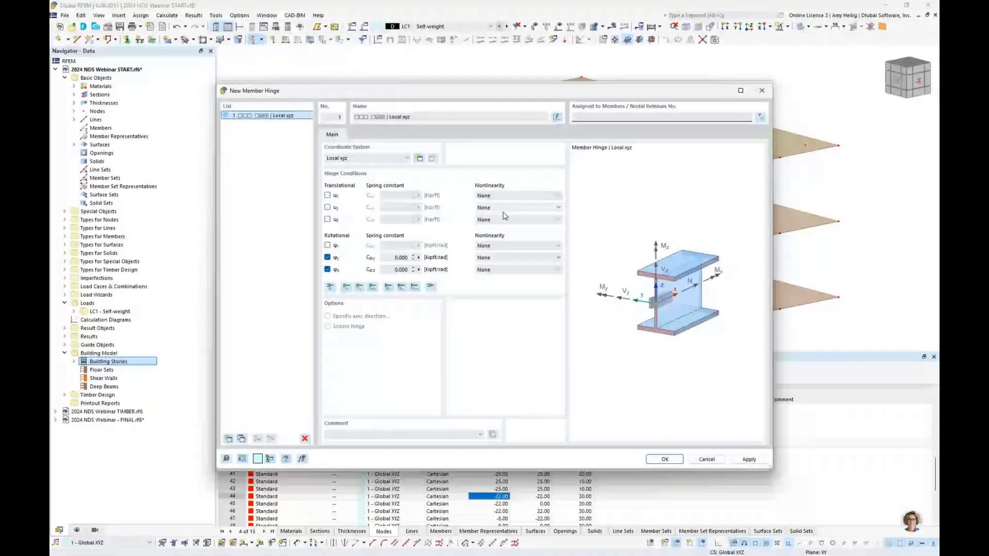
left_click(673, 457)
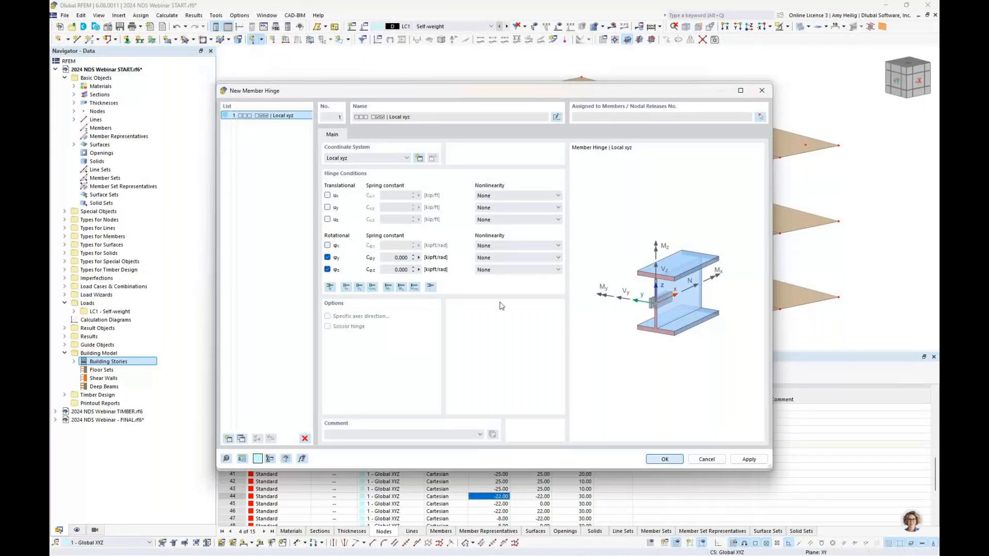
left_click(395, 194)
left_click(327, 208)
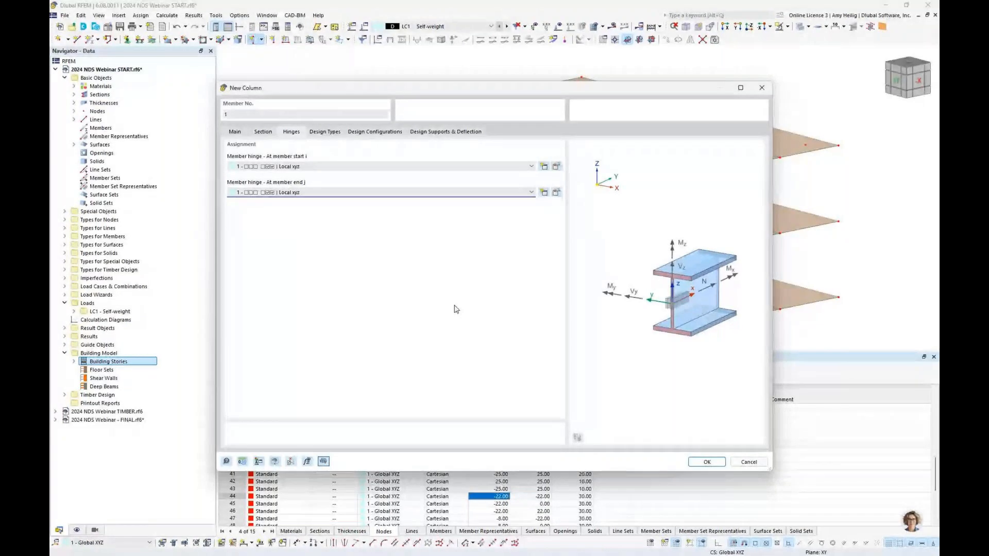
left_click(697, 463)
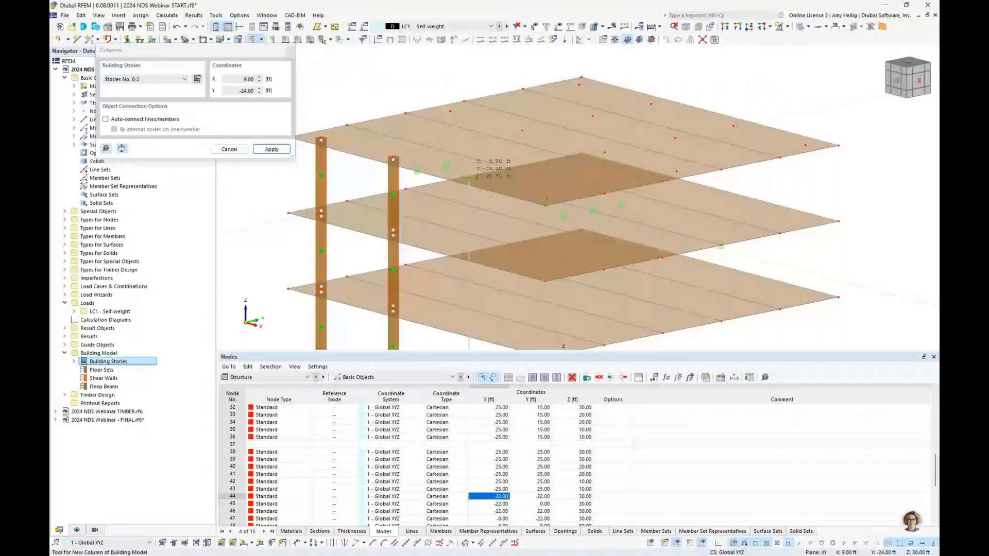
- Place columns over stories 0-2 at the four nodes along Y -22 ft, at X -22, -8, 8 and 22 ft
left_click(475, 181)
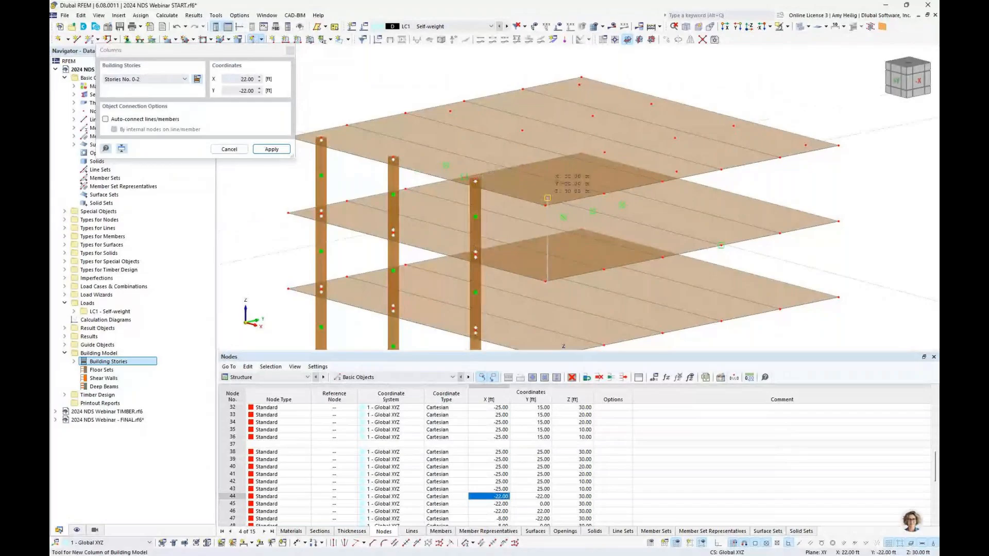
left_click(547, 198)
- In a wireframe plan view, place columns at the four nodes along Y 0 ft and at the nodes X -22 and 22 ft on Y 22 ft
left_click(801, 27)
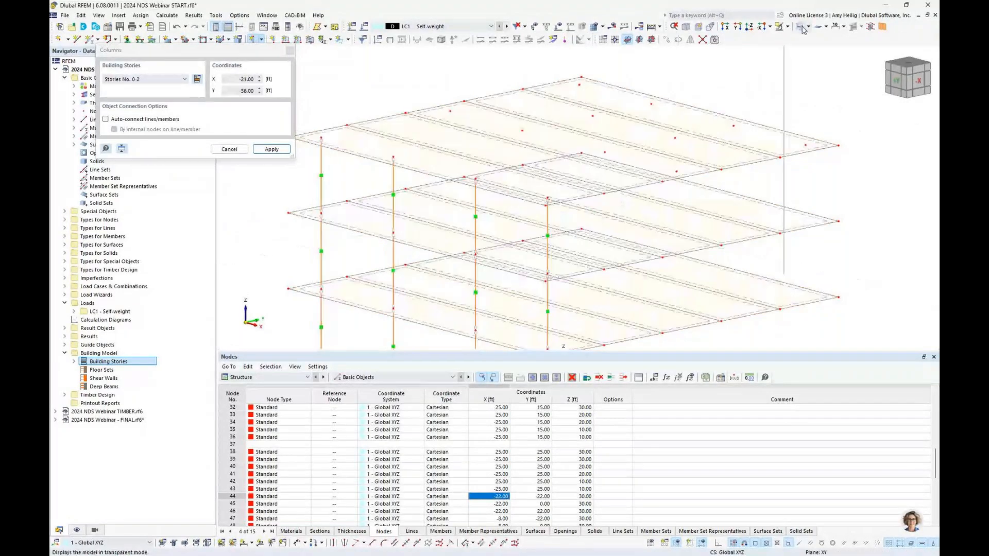
left_click(750, 28)
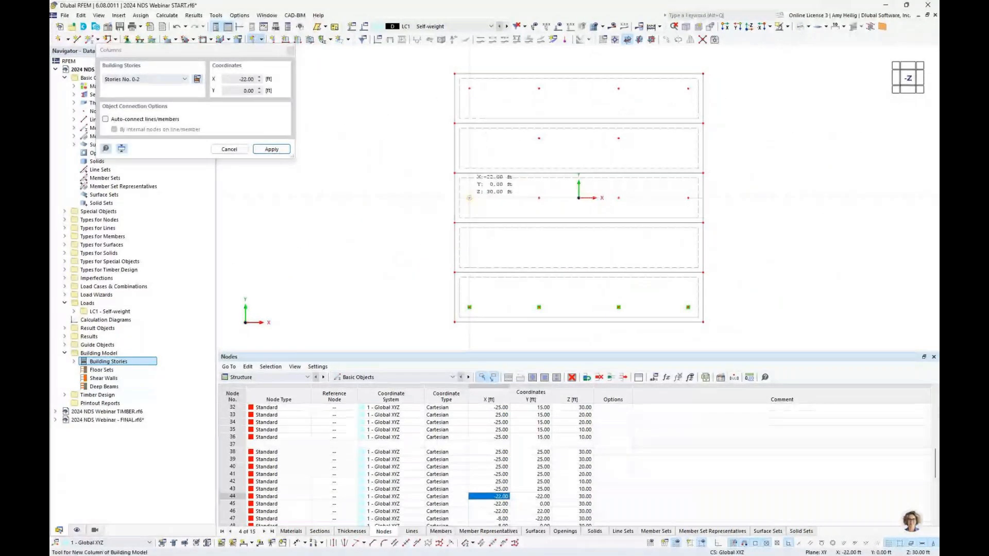
left_click(469, 198)
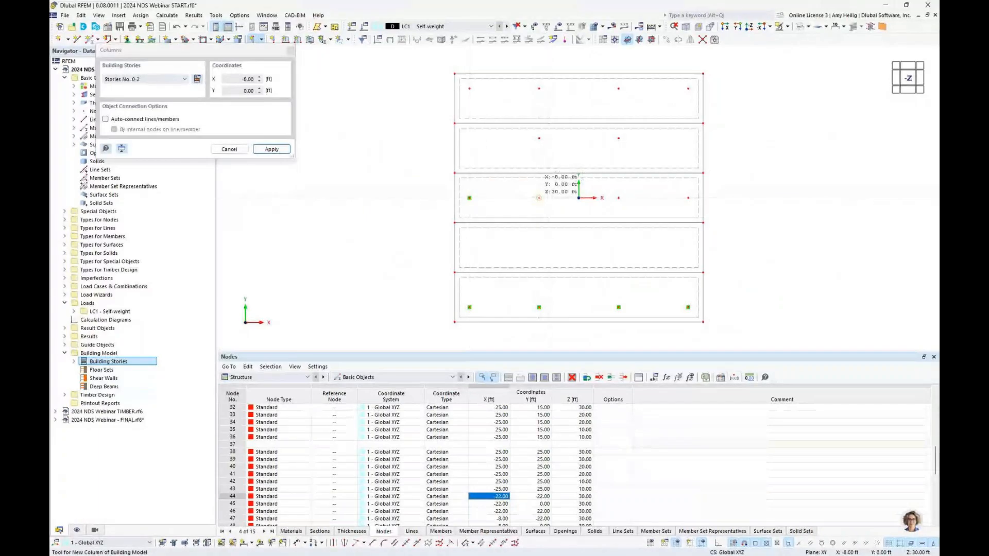
left_click(538, 198)
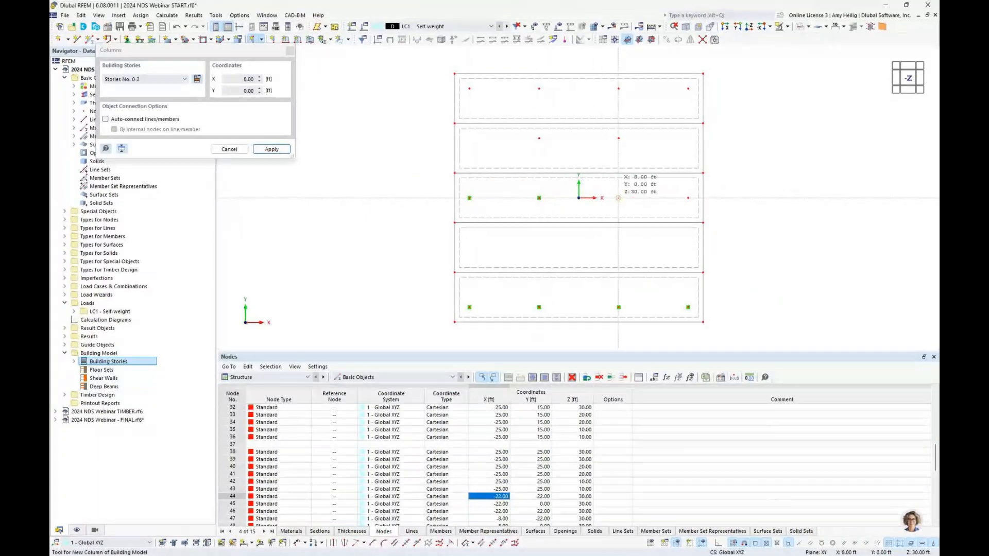
left_click(618, 198)
left_click(688, 198)
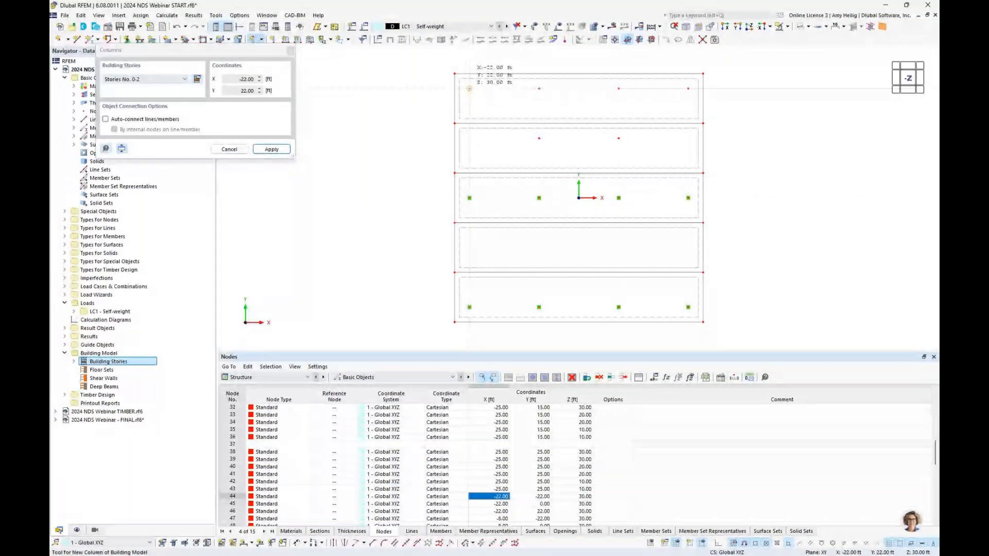
left_click(469, 88)
left_click(687, 89)
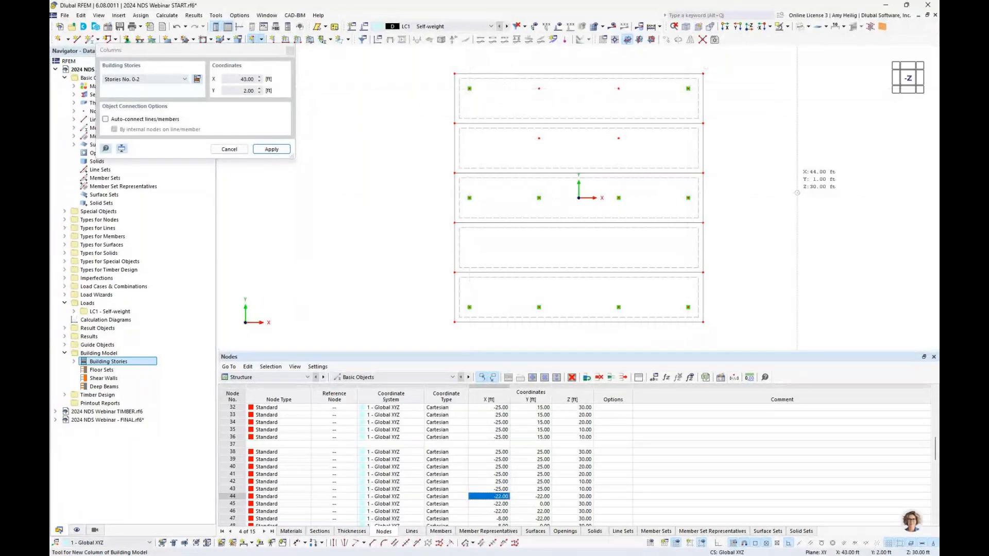
- Finish placing columns and display the three-story model in transparent rendered mode
key("Escape")
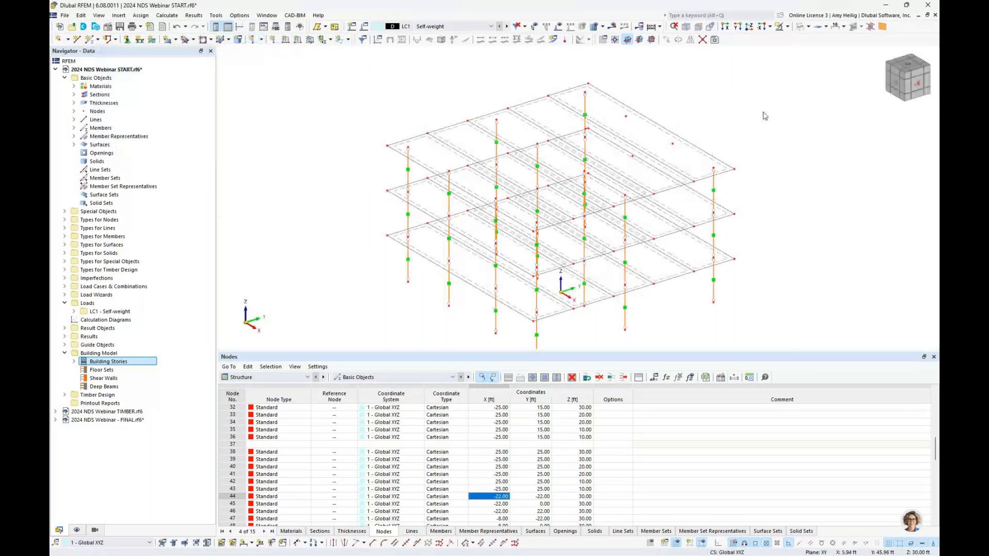
left_click(808, 26)
left_click(801, 61)
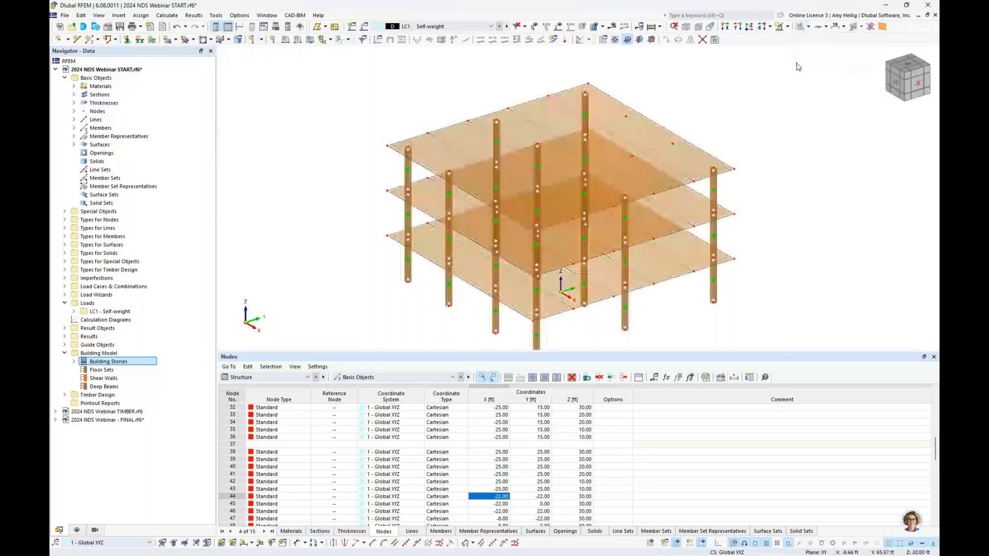
middle_click_drag(750, 190, 447, 152)
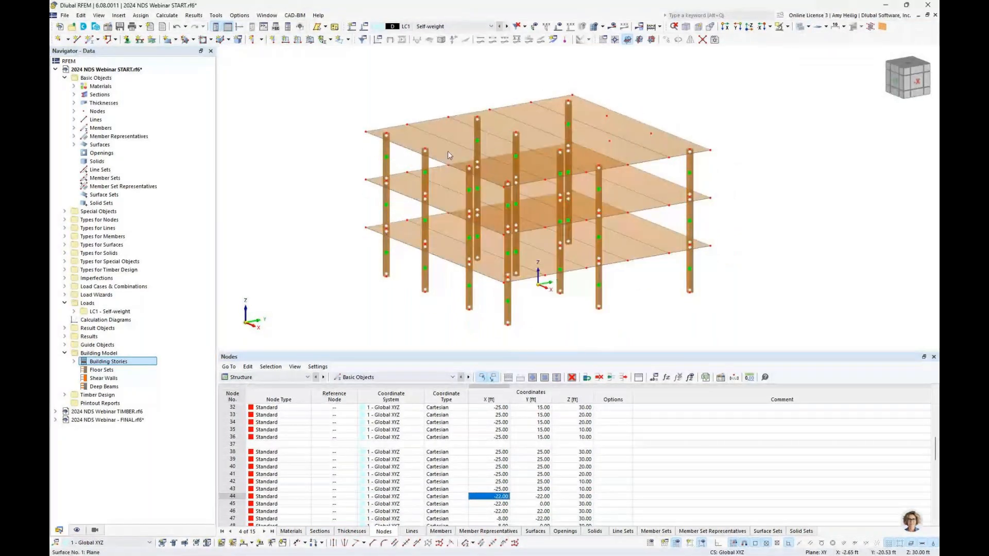
- Turn off the display of member representatives and member set representatives in the model
left_click(76, 530)
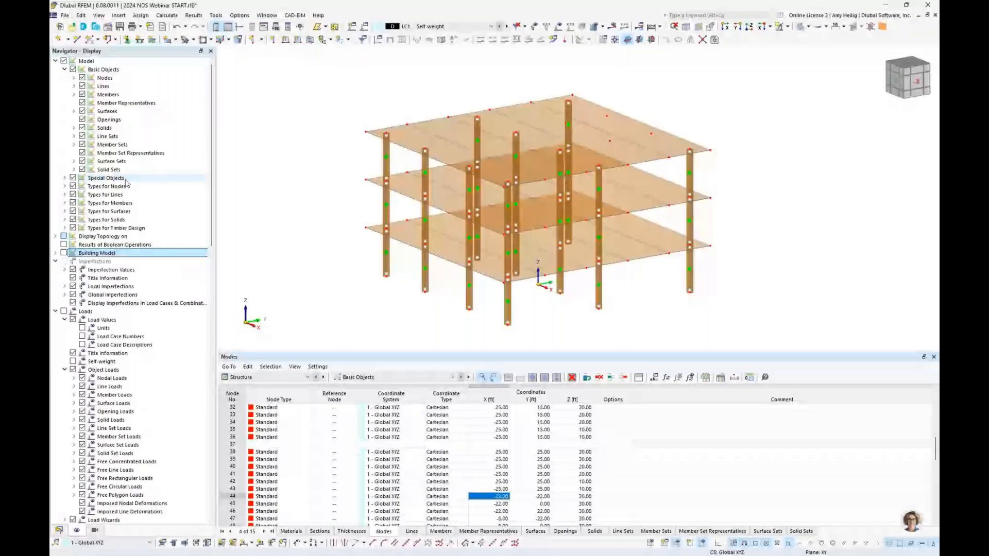
left_click(82, 103)
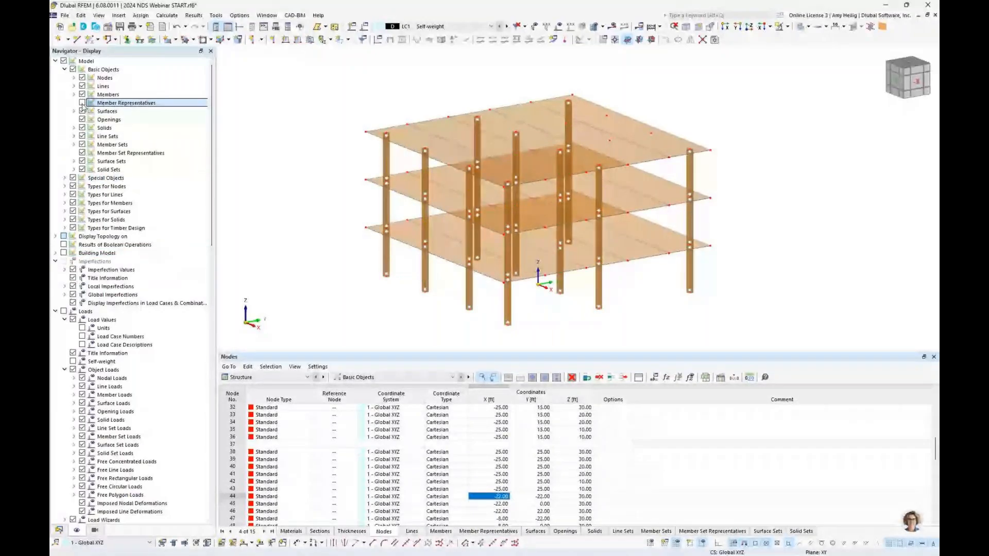
left_click(81, 153)
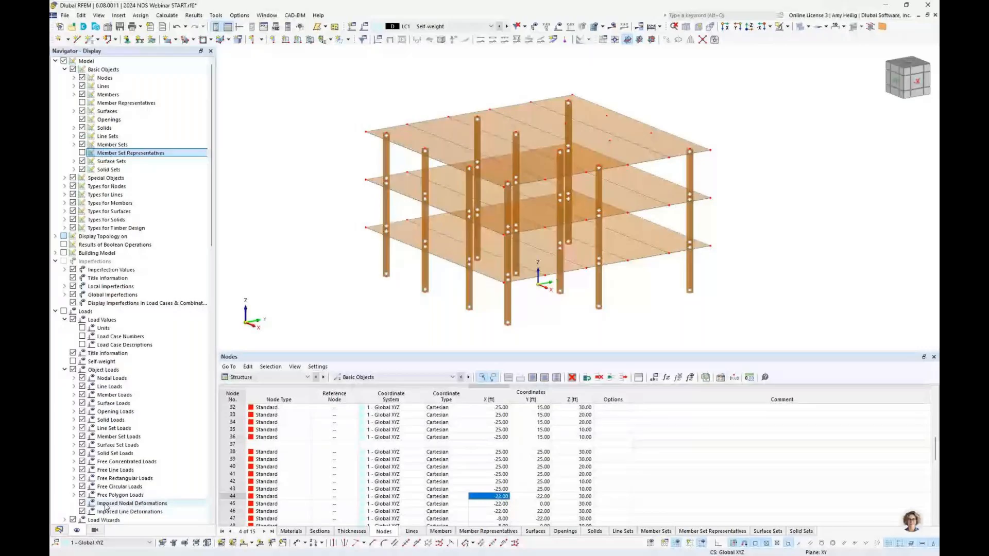
left_click(59, 529)
- Select all ground-story columns in an elevation view and remove their member end hinges
middle_click_drag(309, 191, 476, 200, "ctrl")
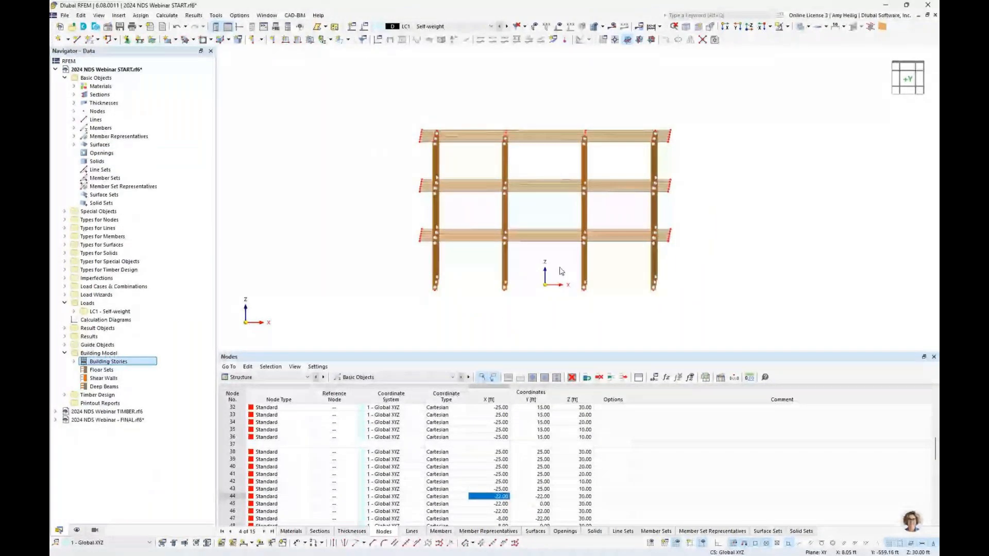
scroll(561, 272, "up", 2)
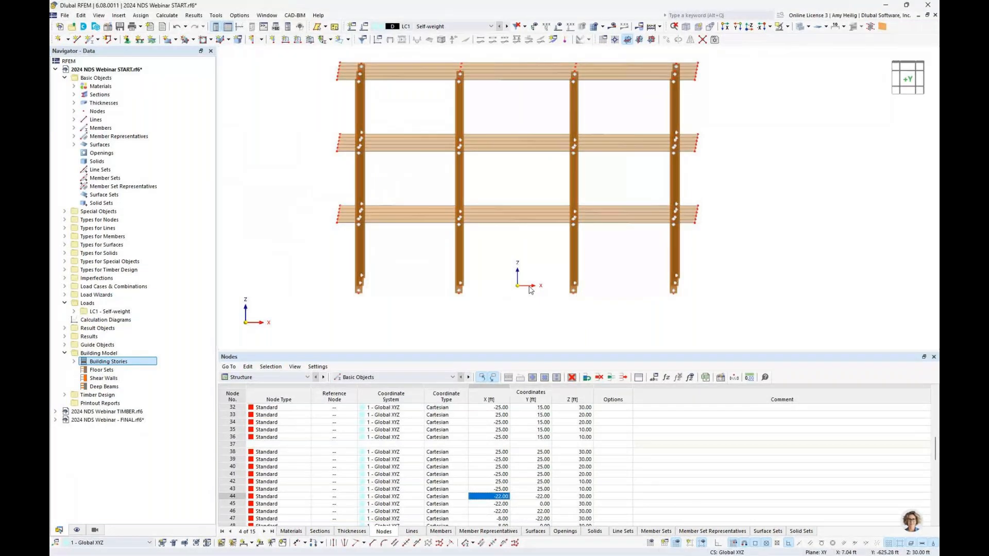
left_click_drag(455, 249, 340, 248)
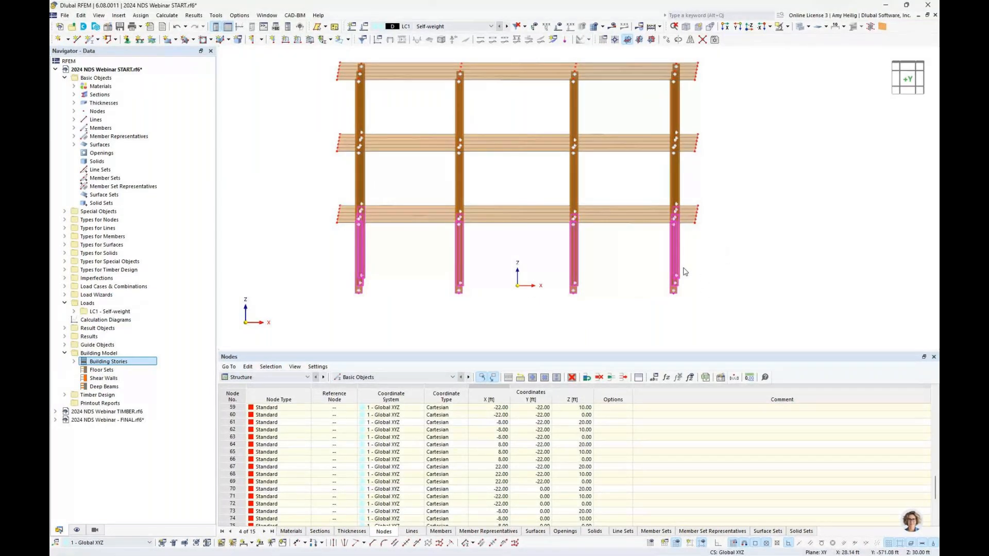
double_click(573, 265)
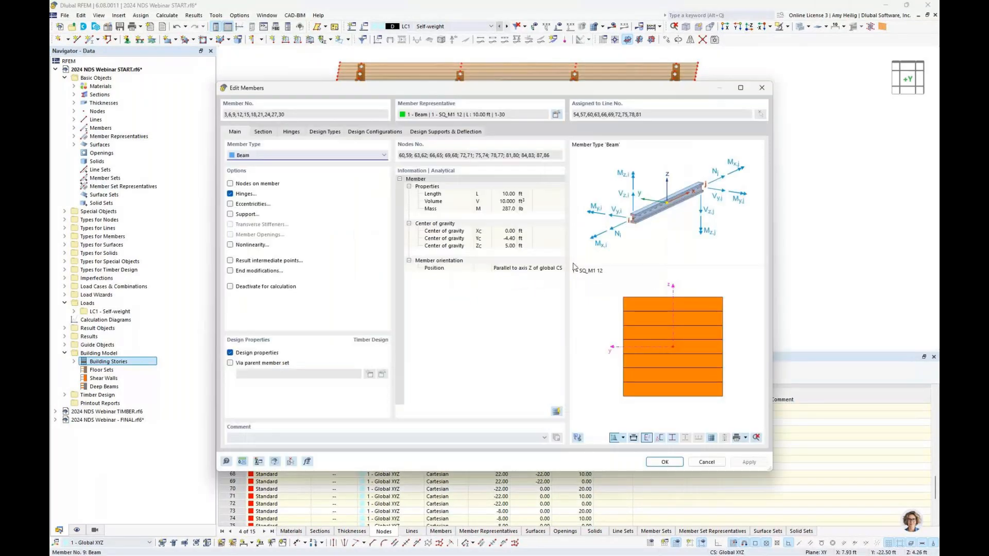
left_click(229, 194)
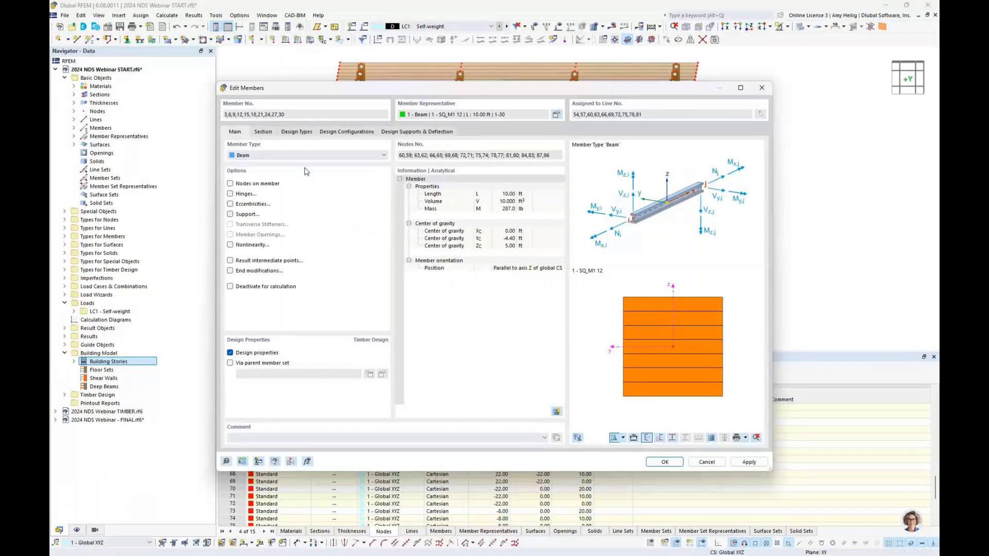
- Assign section 2 - SQ_M1 12 in Concrete f'c = 4000 psi to the ground-story columns and confirm the member changes
left_click(263, 132)
left_click(337, 359)
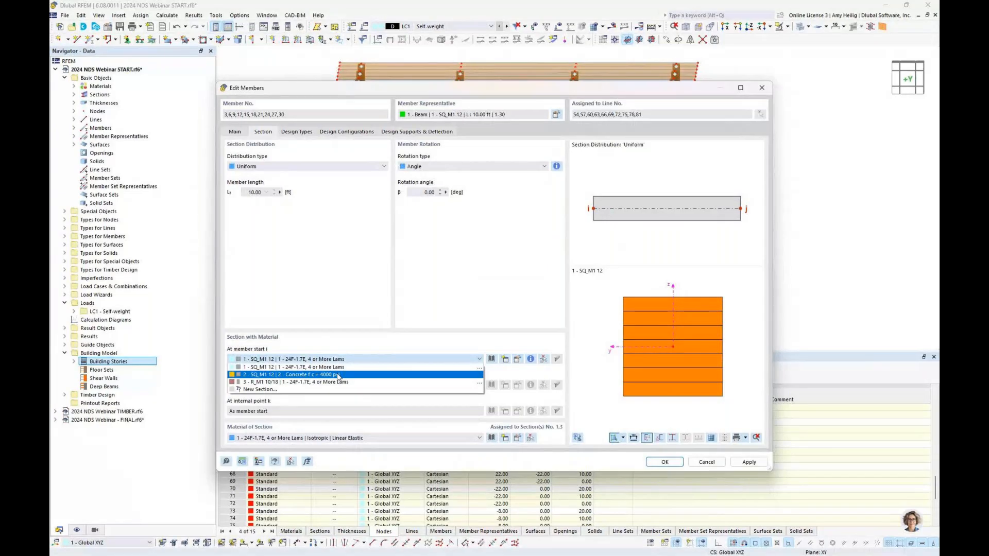
left_click(338, 375)
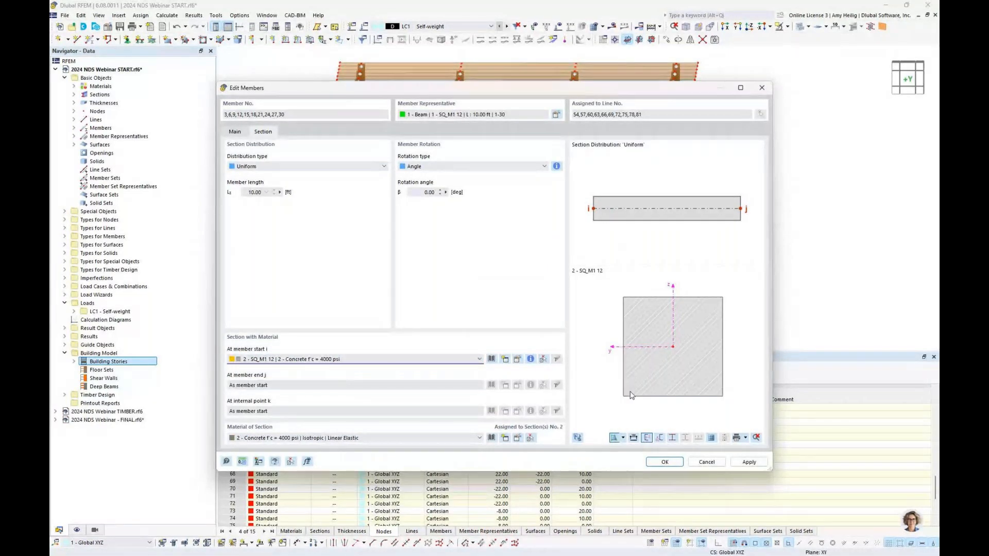
left_click(665, 462)
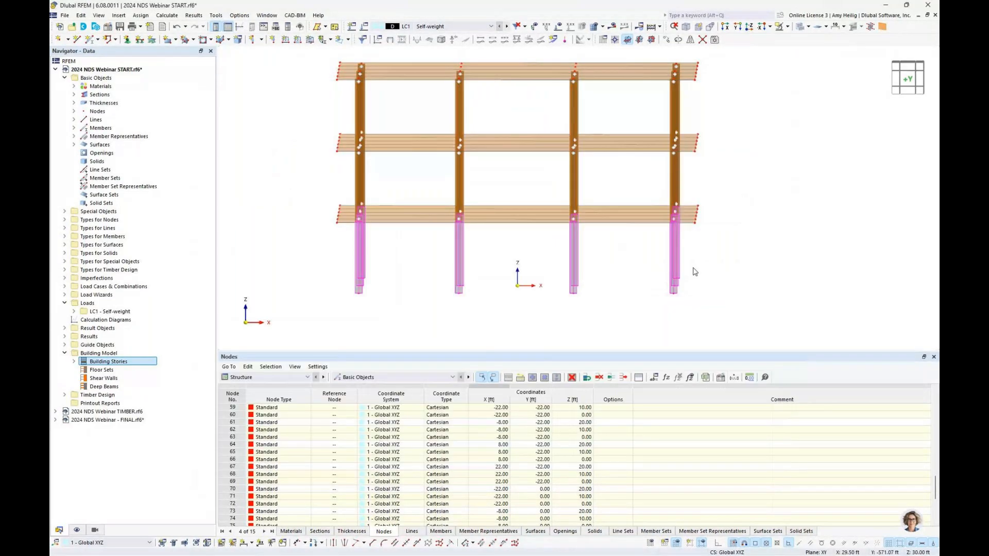
middle_click_drag(694, 271, 758, 275, "ctrl")
left_click(758, 273)
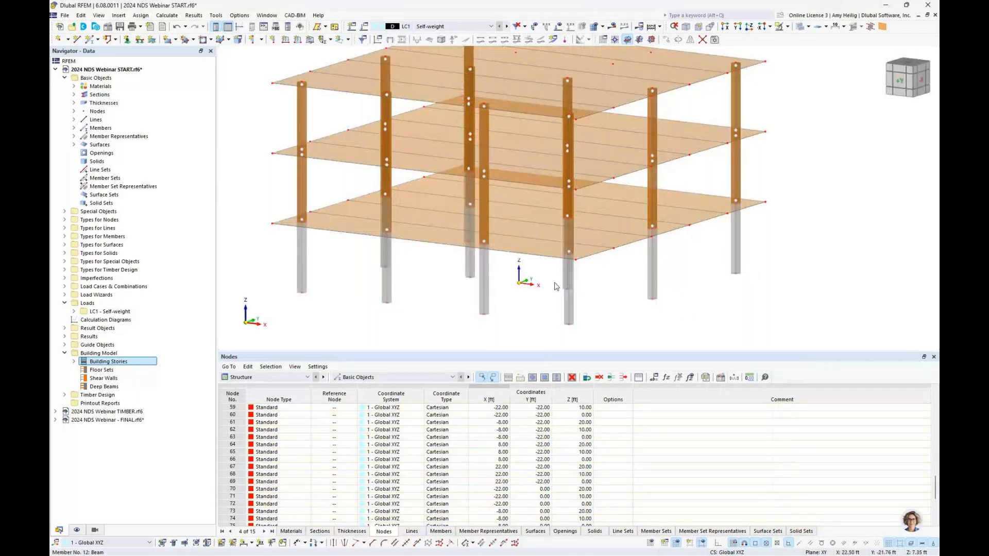
- Define a new building-model wall with the uniform 8.000 in thickness in Concrete f'c = 4000 psi
middle_click_drag(518, 270, 546, 305, "ctrl")
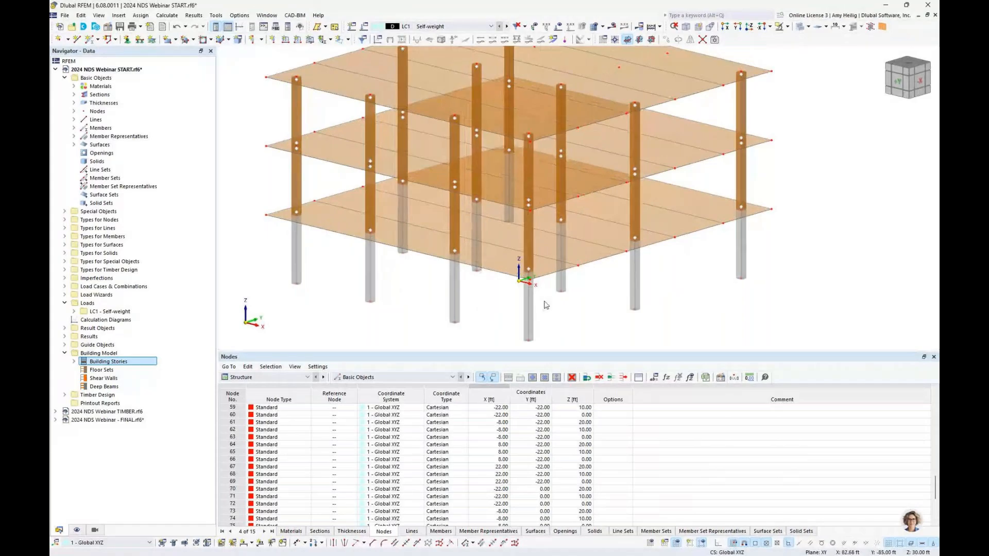
scroll(546, 305, "down", 3)
middle_click_drag(546, 283, 739, 230, "ctrl")
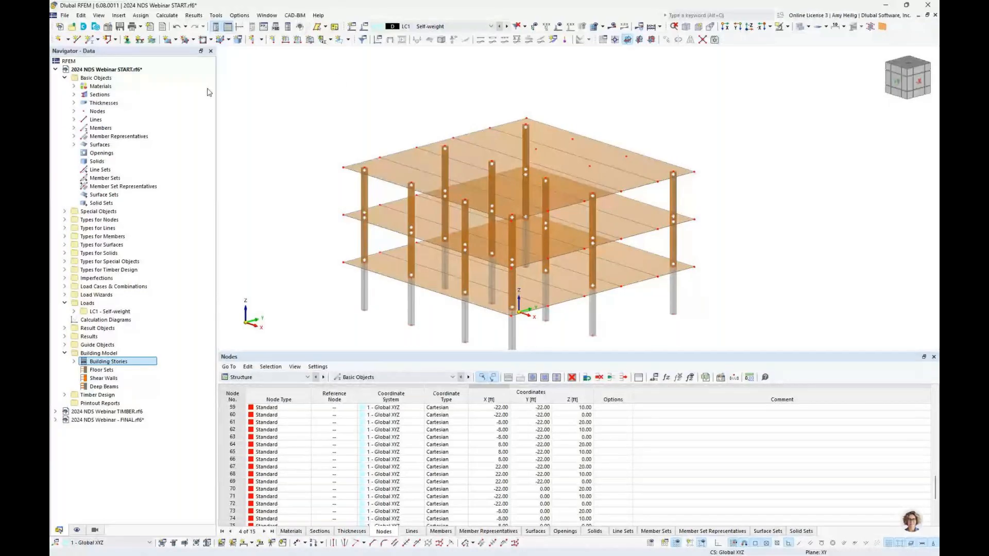
left_click(261, 40)
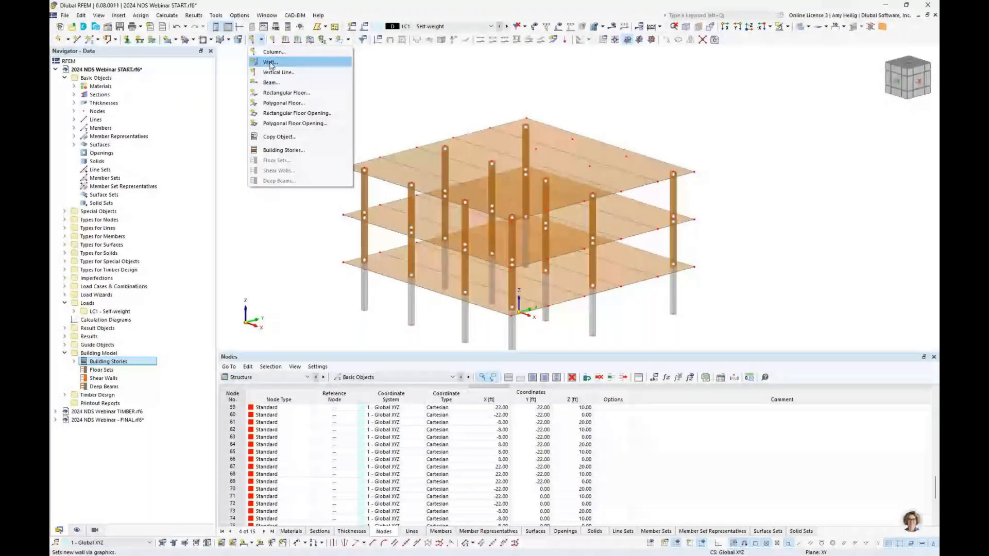
left_click(271, 63)
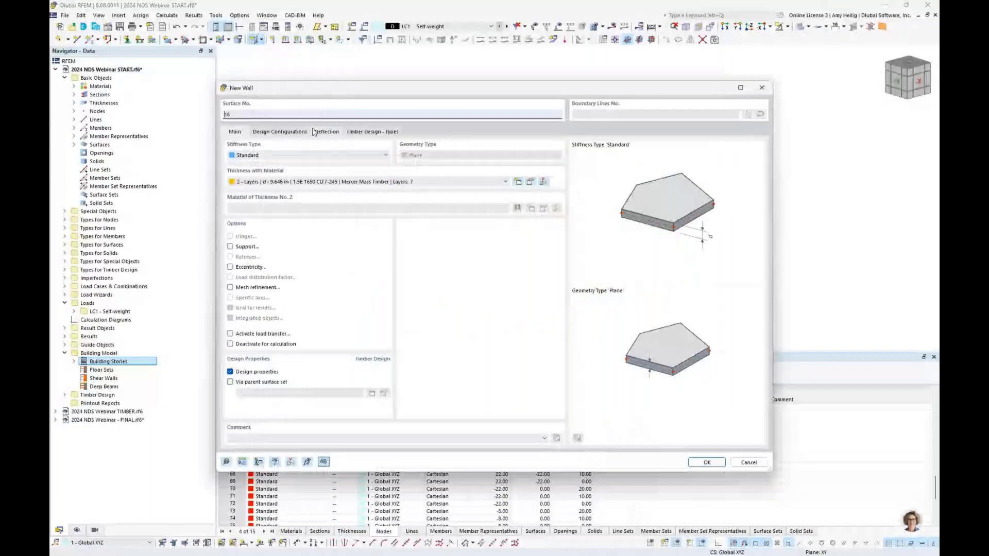
left_click(301, 183)
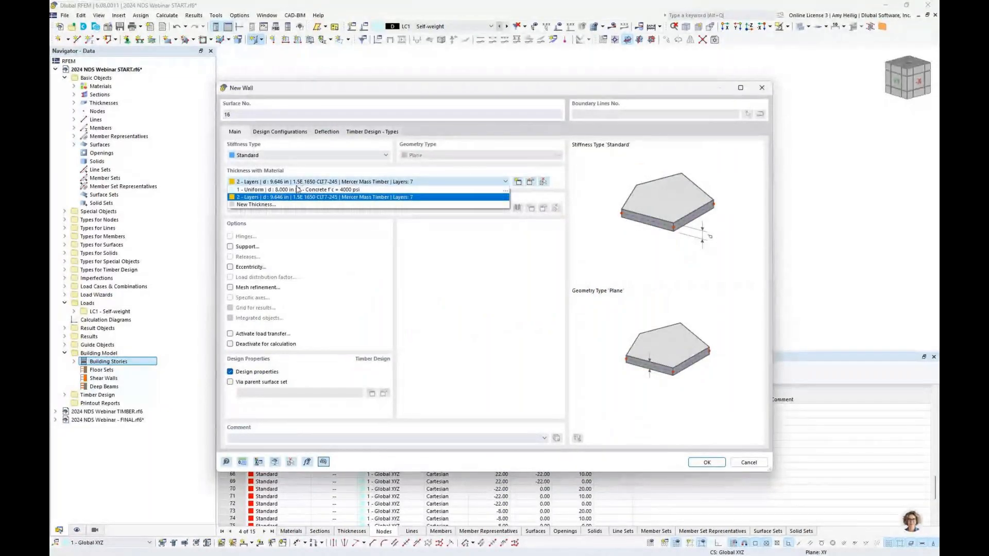
left_click(329, 190)
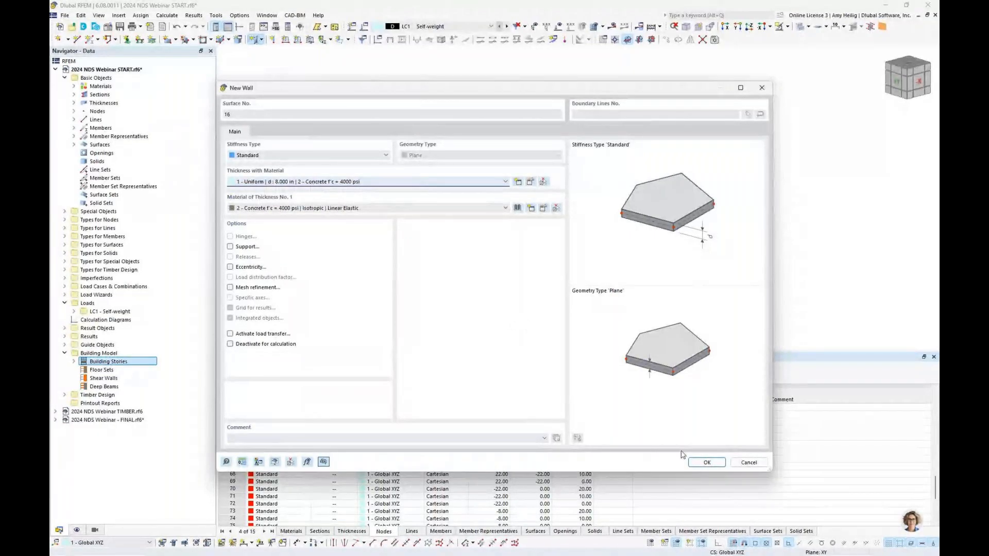
left_click(705, 464)
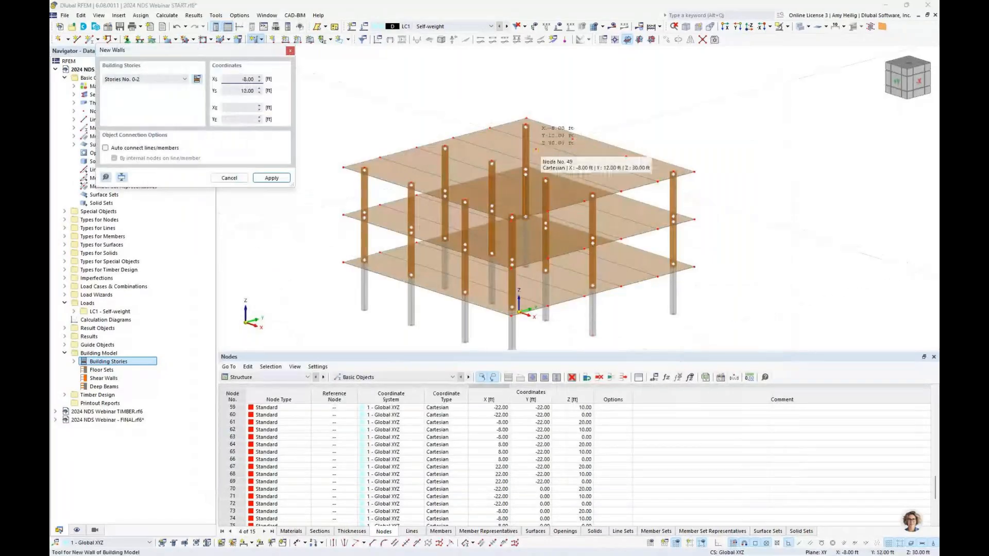
- Place walls over stories 0-2 as a closed rectangular core through X/Y -8/12, -8/22, 8/22 and 8/12 ft
left_click(536, 149)
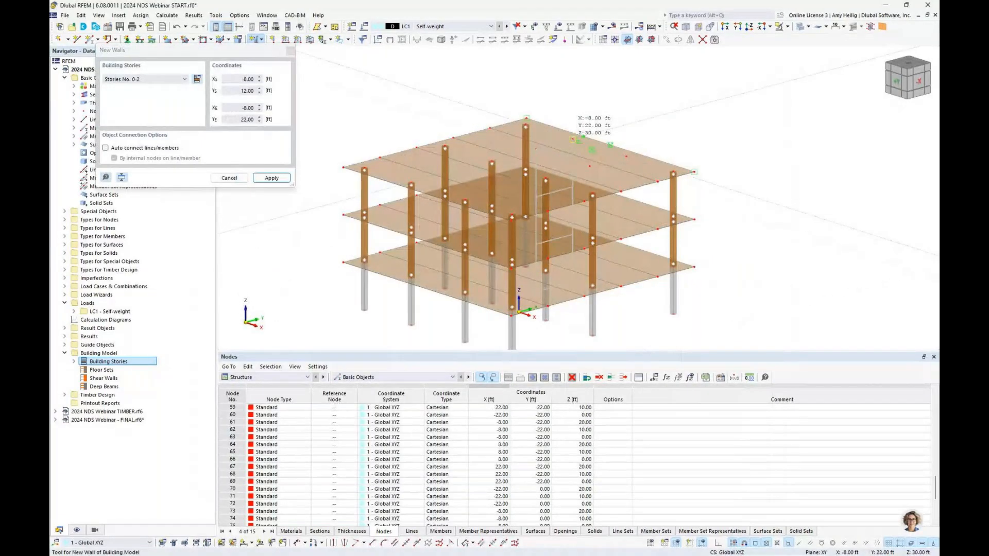
left_click(572, 138)
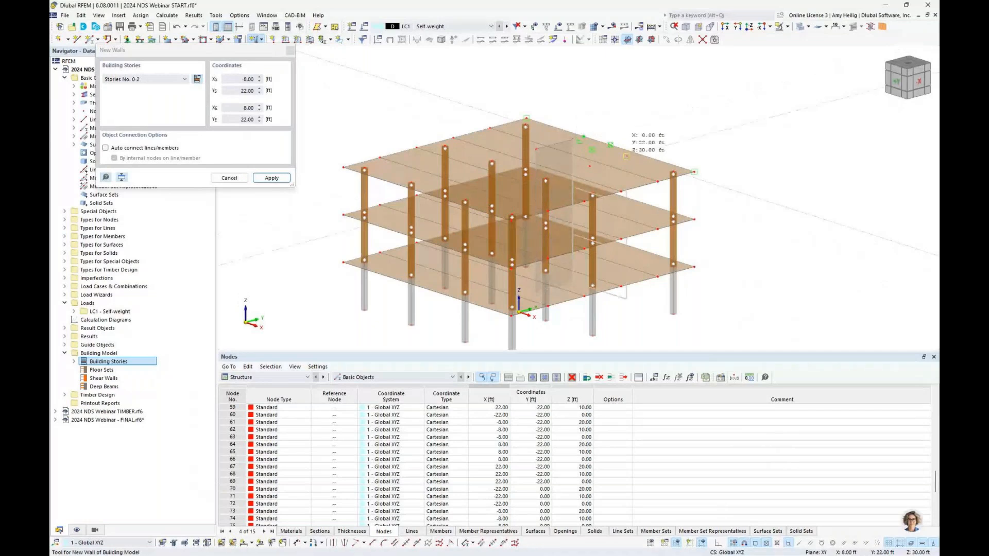
left_click(626, 156)
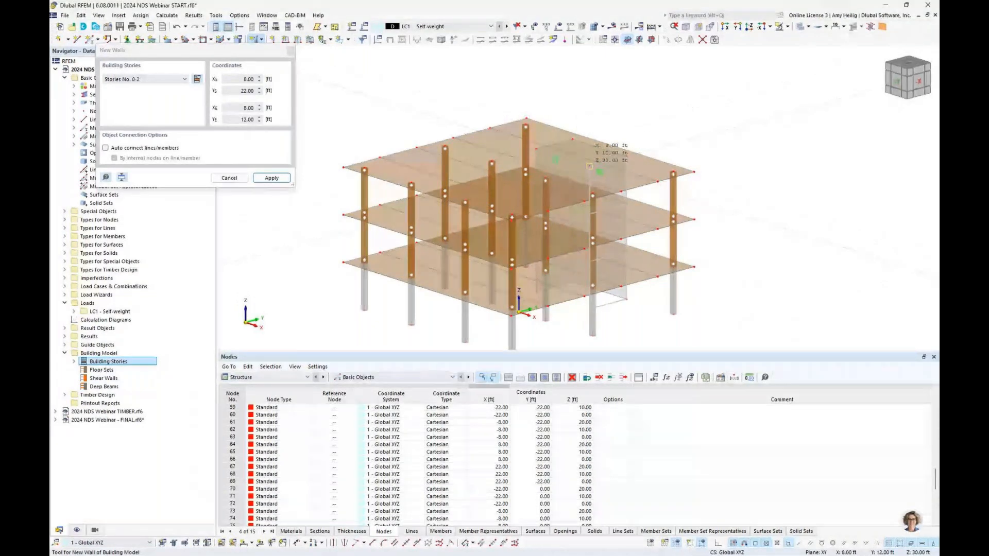
left_click(590, 166)
left_click(535, 149)
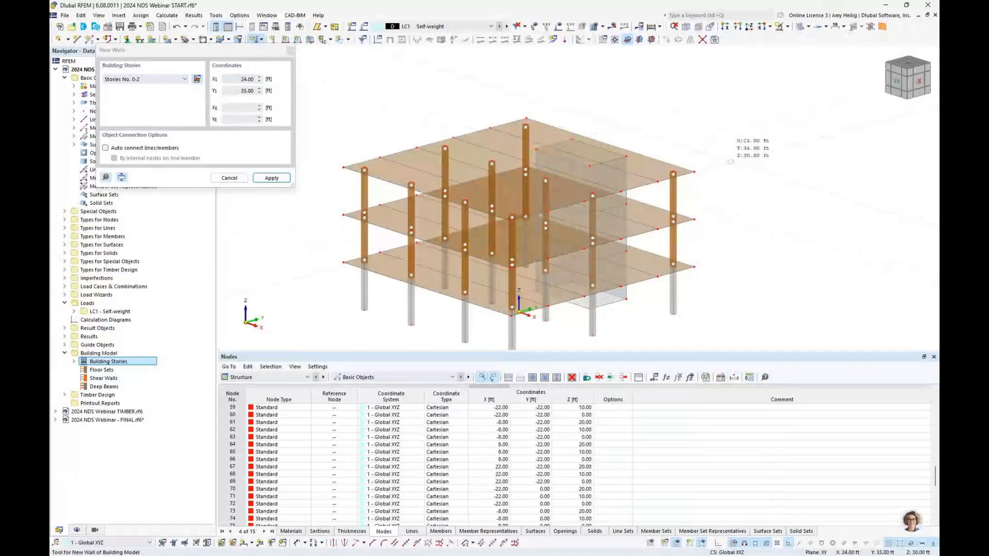
key("Escape")
middle_click_drag(768, 210, 748, 211, "ctrl")
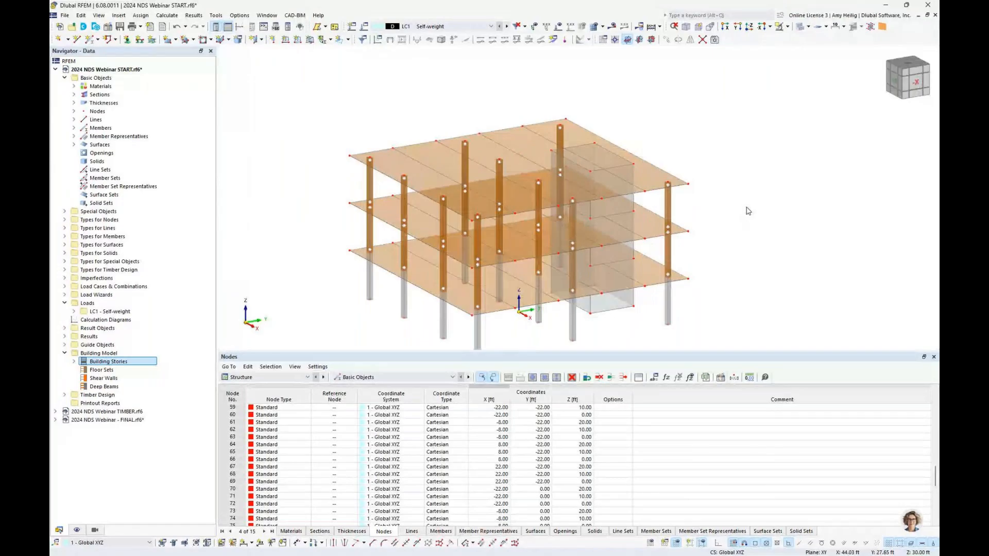
scroll(735, 218, "up", 3)
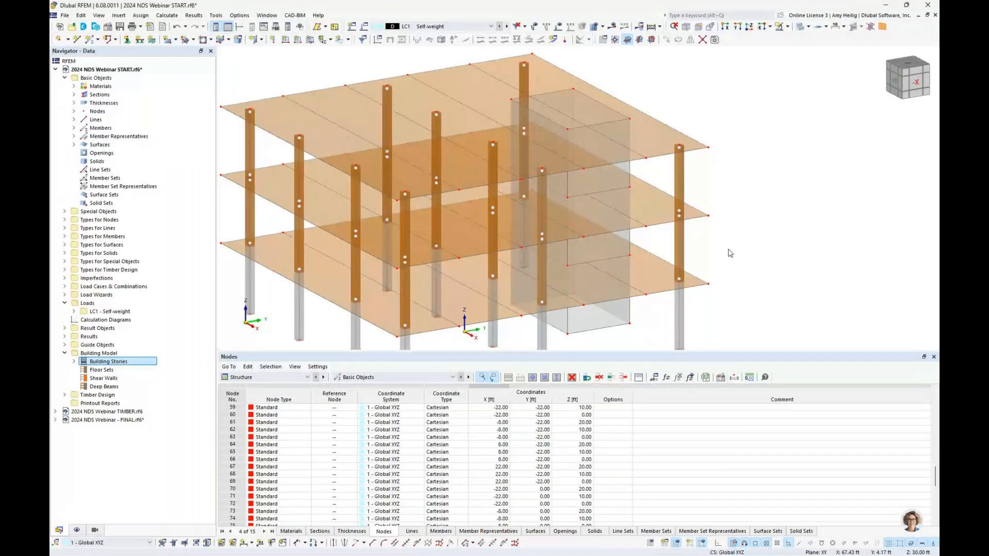
- In a wireframe plan view, auto-connect the lines and members where the core walls cross the floor panel edges
left_click(749, 26)
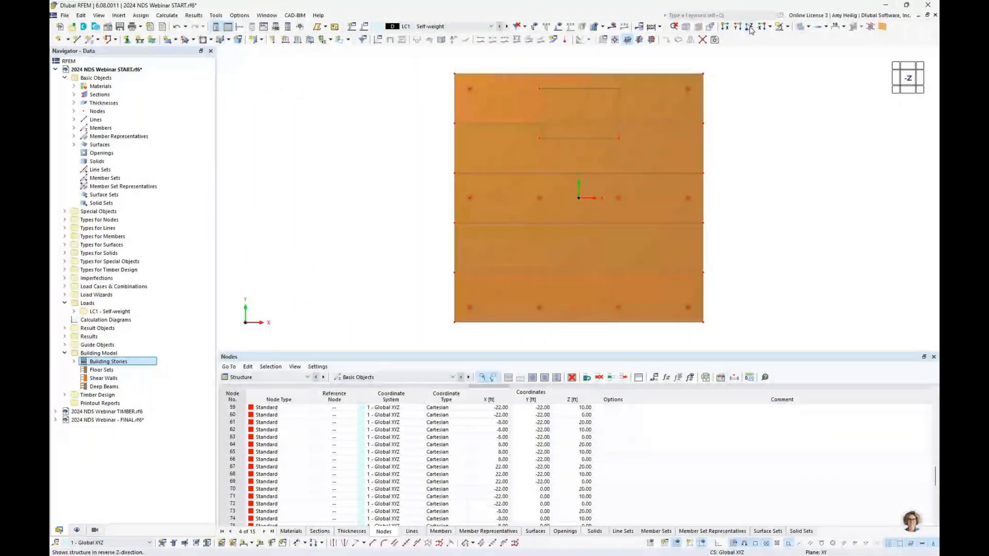
middle_click_drag(759, 101, 727, 115)
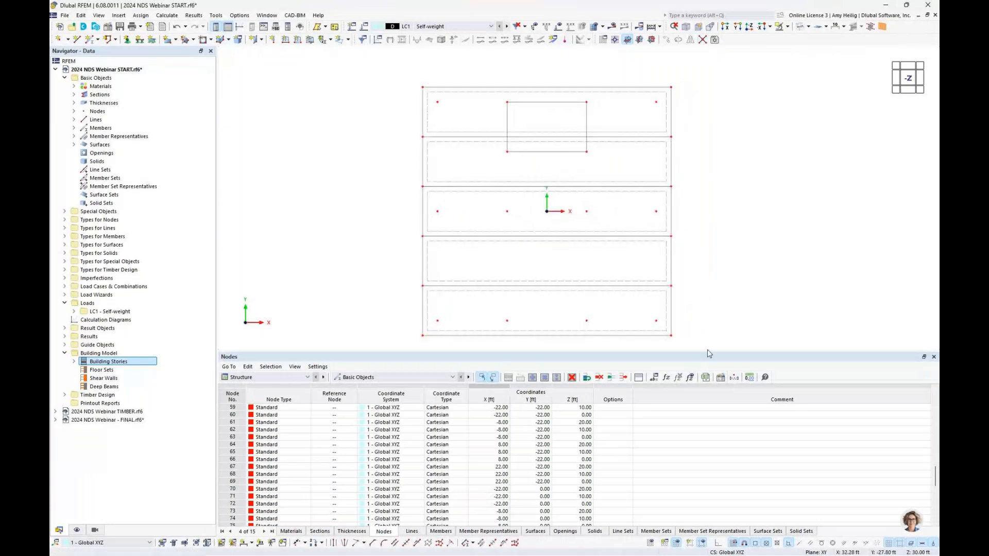
left_click_drag(709, 353, 710, 393)
right_click(722, 140)
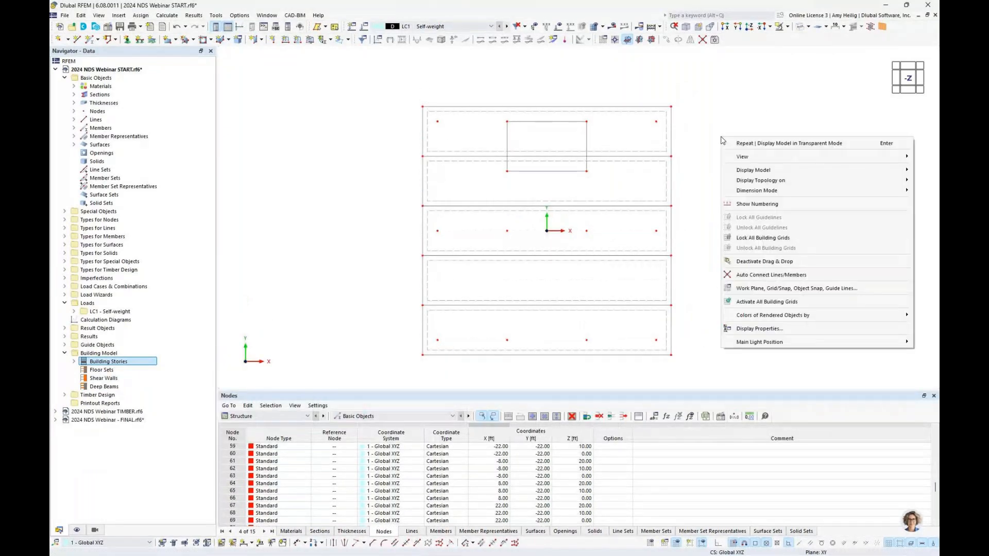
left_click(753, 279)
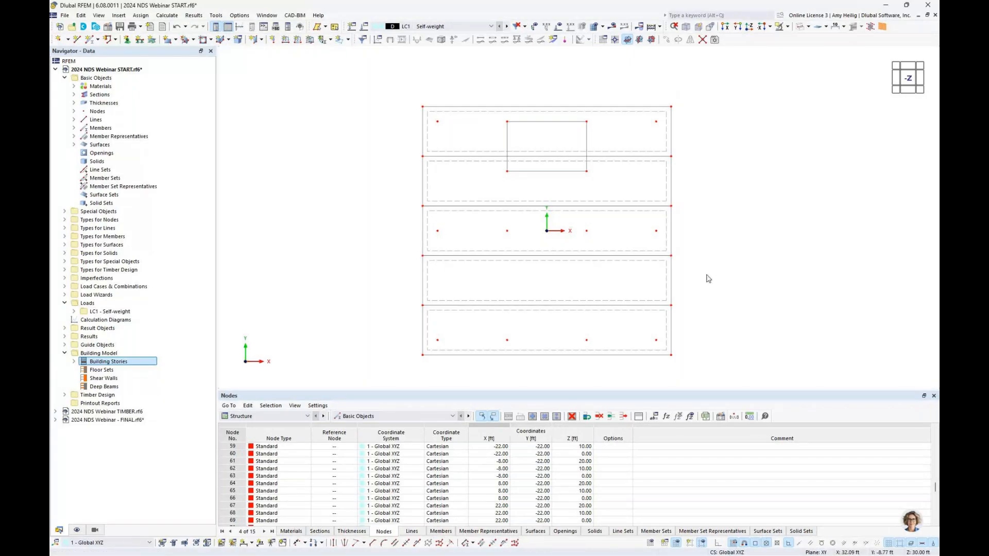
left_click(703, 40)
left_click_drag(488, 140, 612, 186)
scroll(547, 142, "up", 3)
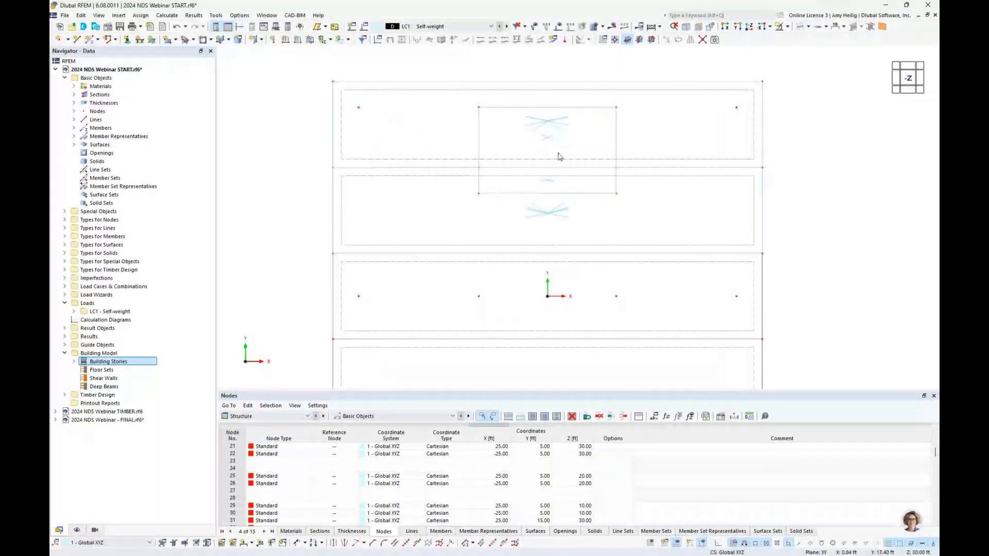
- Turn off the display of the blue special-object symbols around the core walls
left_click(77, 529)
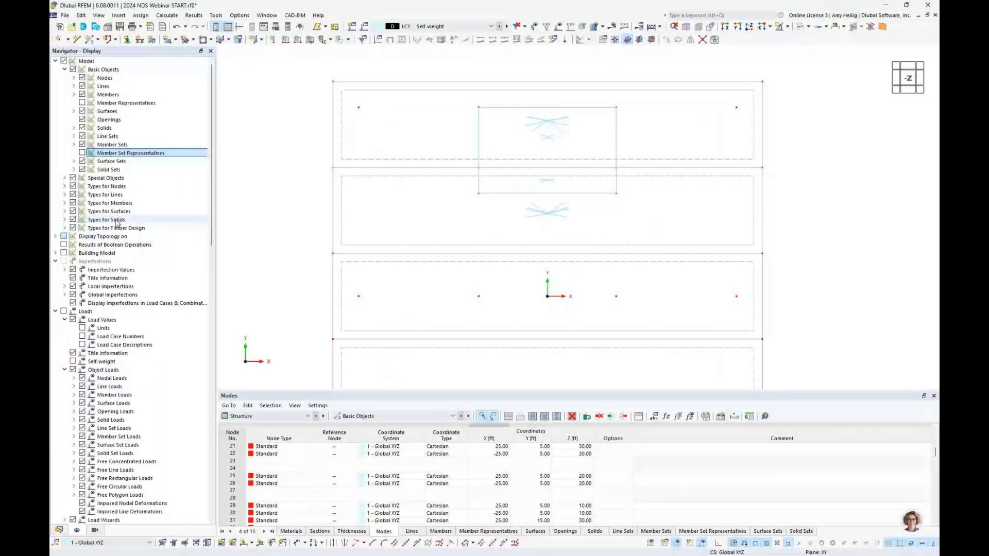
left_click(65, 177)
left_click(82, 195)
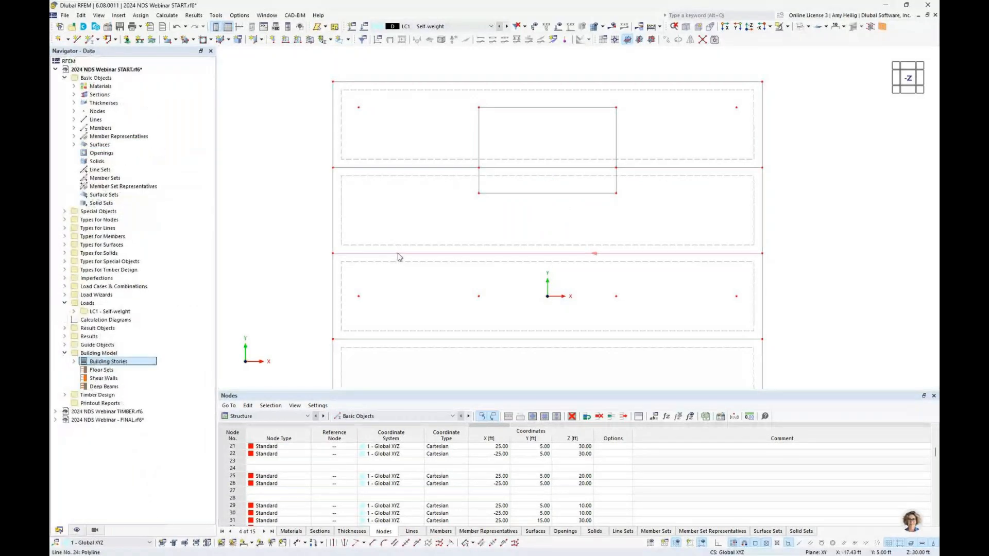
- Cut a rectangular floor opening on stories 0 and 1 inside the core, from X/Y -8/22 to 8/15 ft
left_click(261, 40)
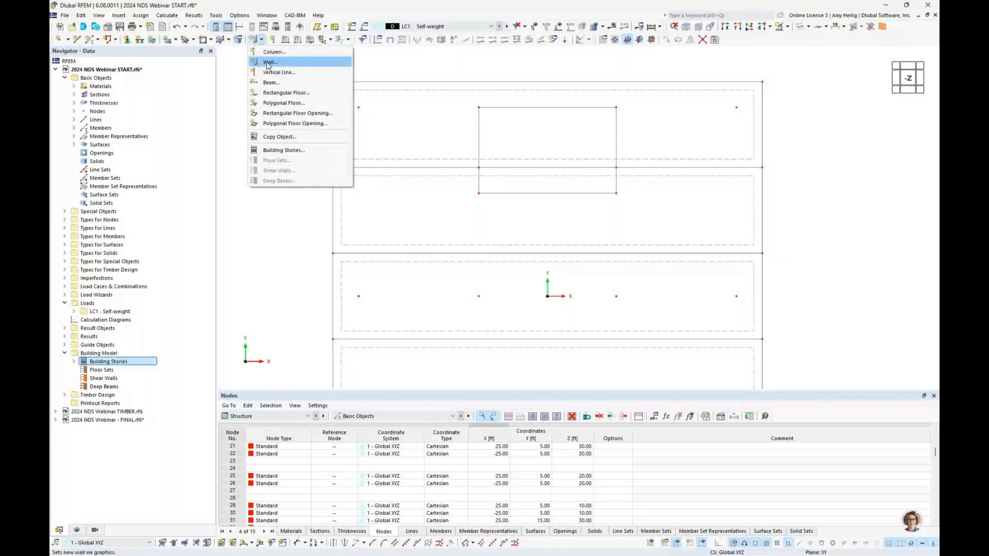
left_click(281, 113)
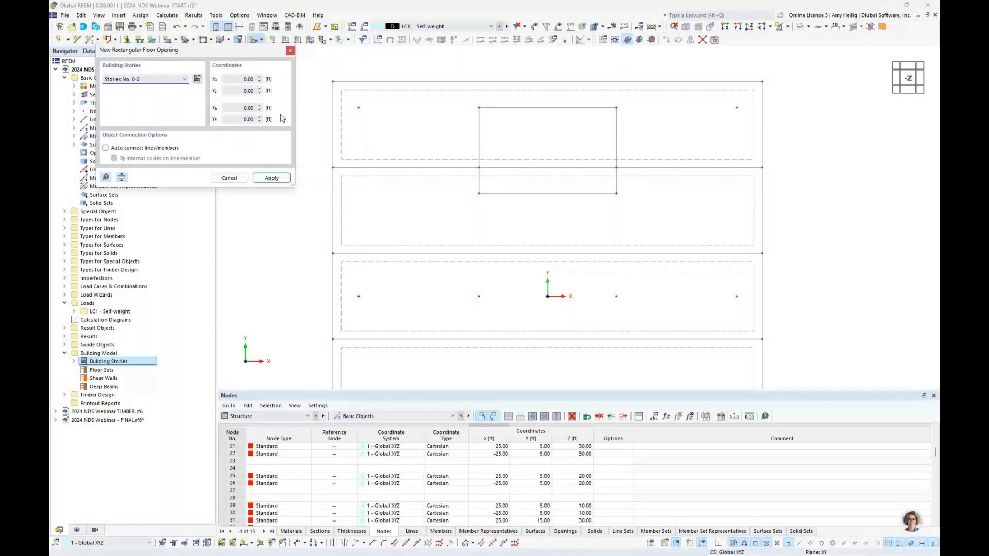
left_click(145, 79)
left_click(108, 88)
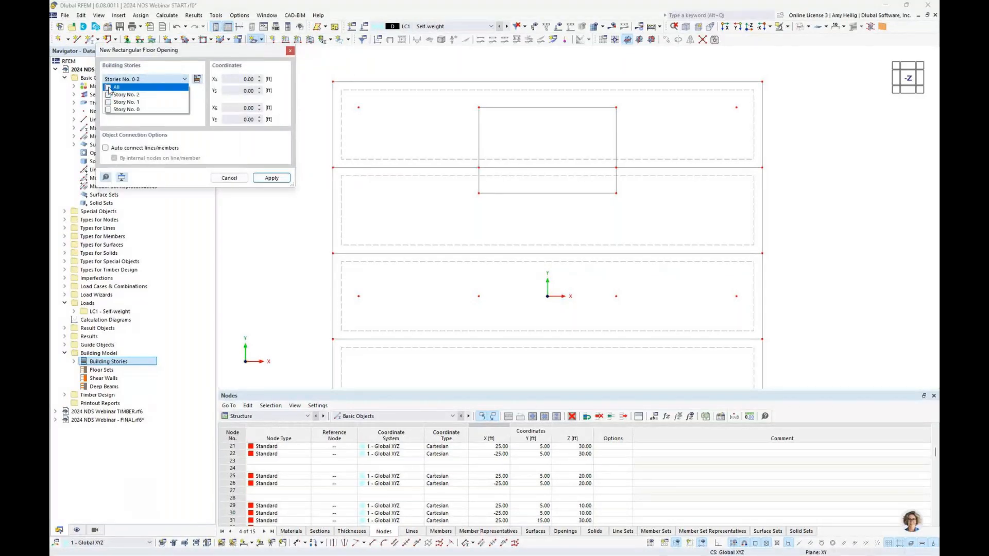
left_click(108, 102)
left_click(108, 109)
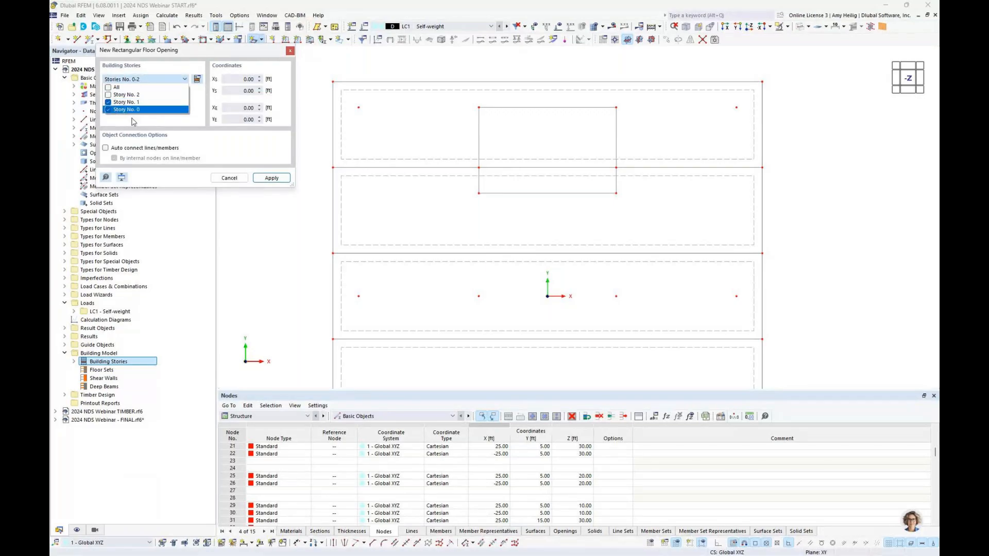
left_click(132, 121)
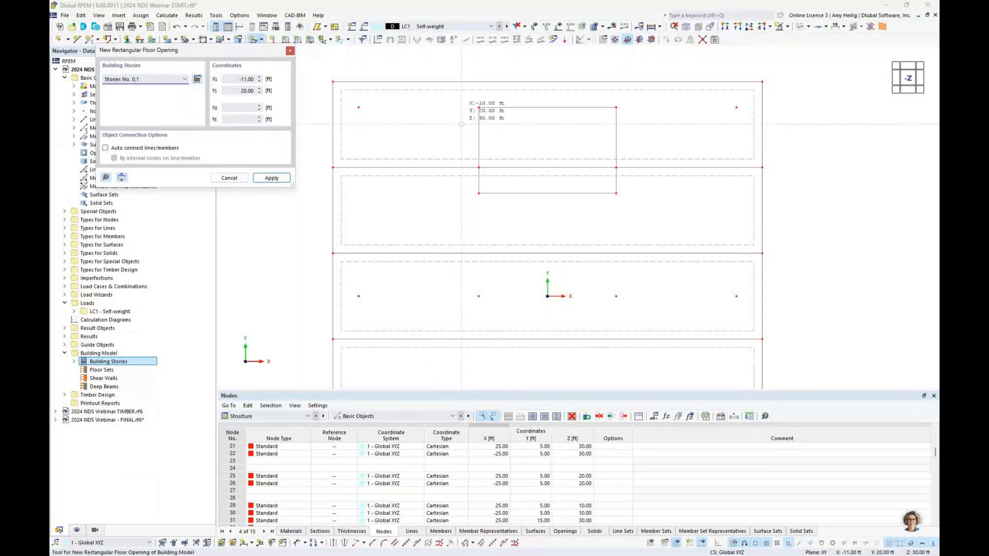
left_click(479, 107)
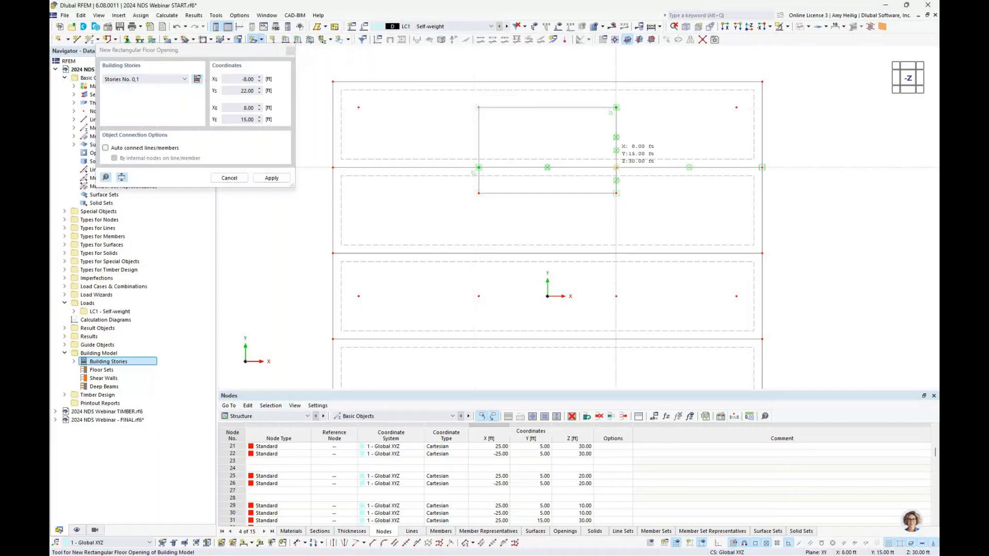
left_click(616, 167)
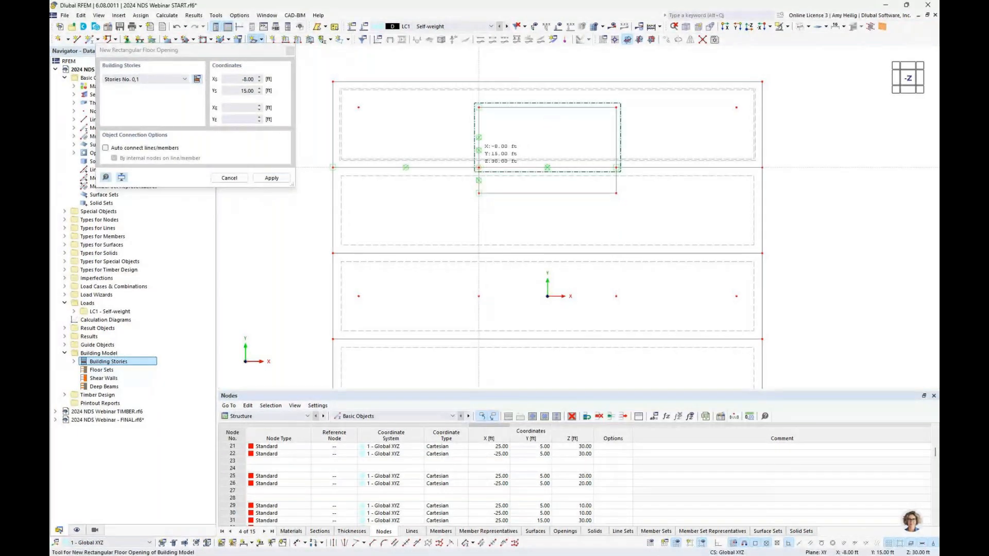
- Add a second rectangular floor opening on stories 0 and 1, from X/Y -8/15 to 8/12 ft
left_click(479, 167)
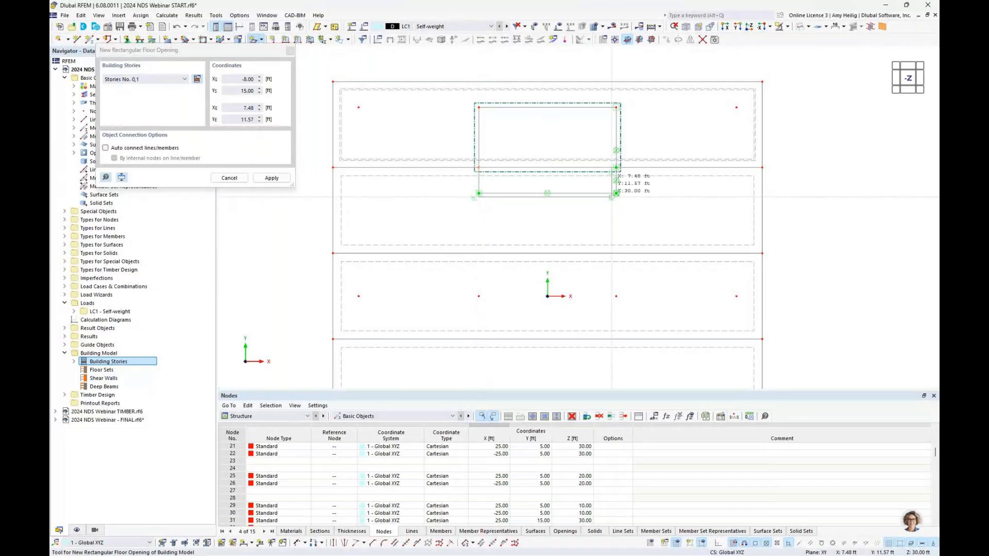
left_click(616, 193)
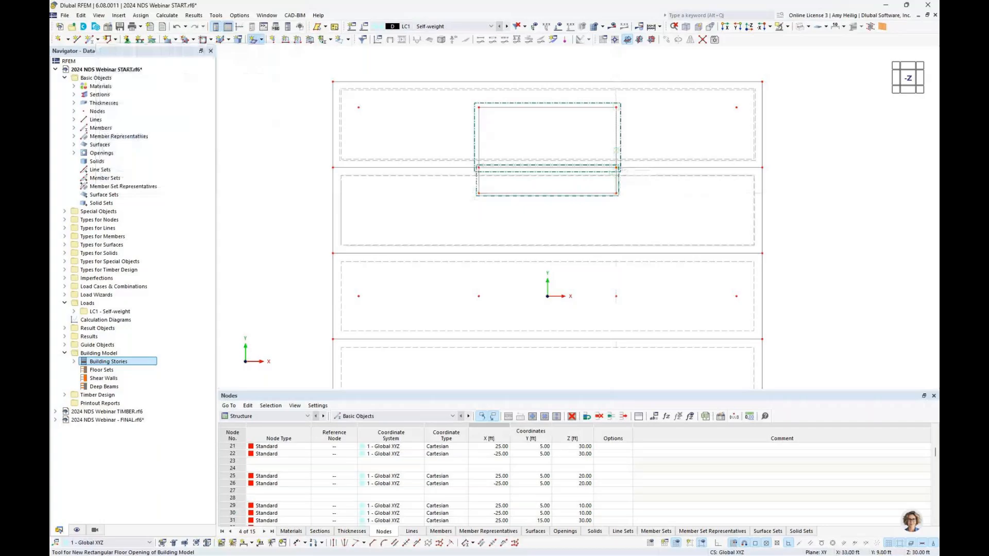
key("Escape")
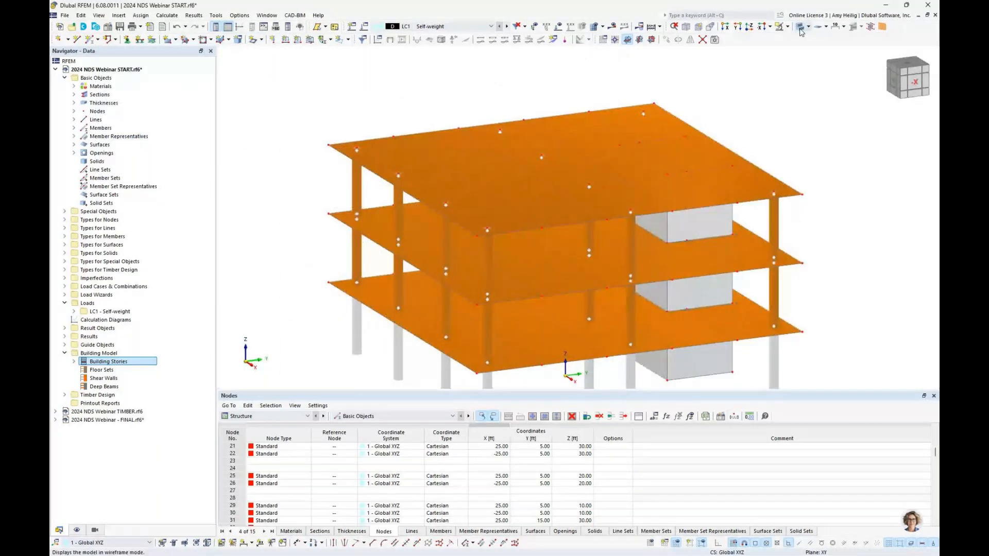
- Start a new building-model beam with hinges and eccentricities enabled, using the R_M1 10/18 section in 24F-1.7E glulam
middle_click_drag(688, 174, 612, 127)
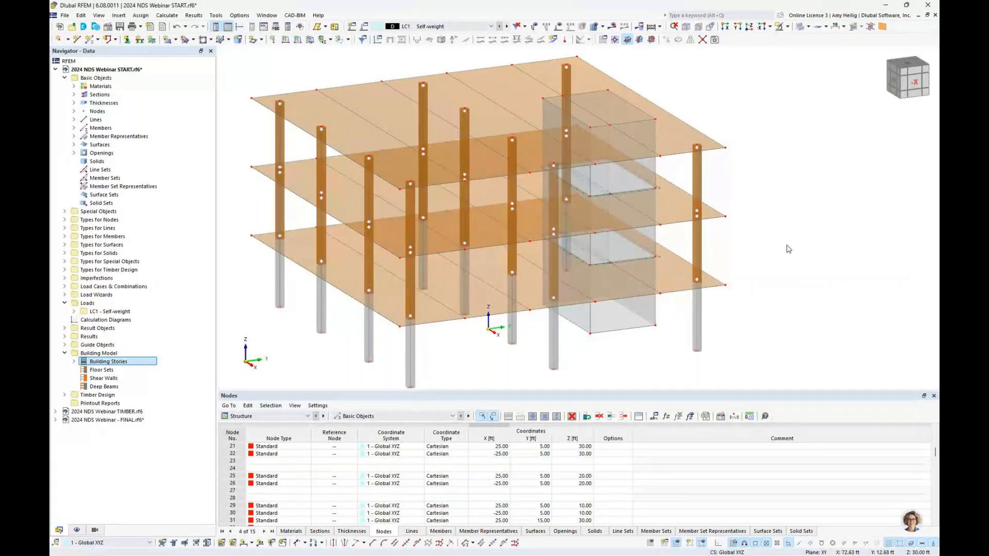
scroll(786, 249, "down", 1)
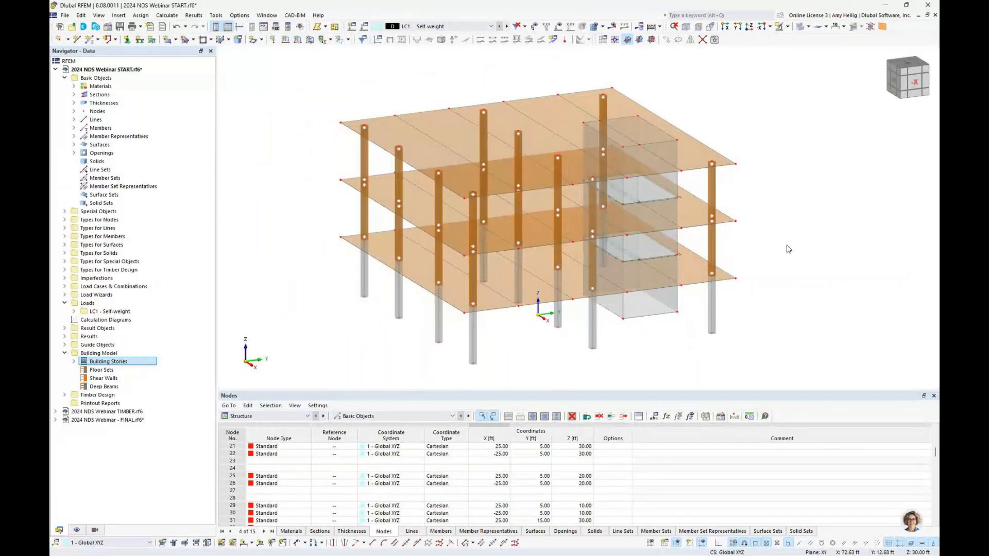
middle_click_drag(786, 249, 795, 247)
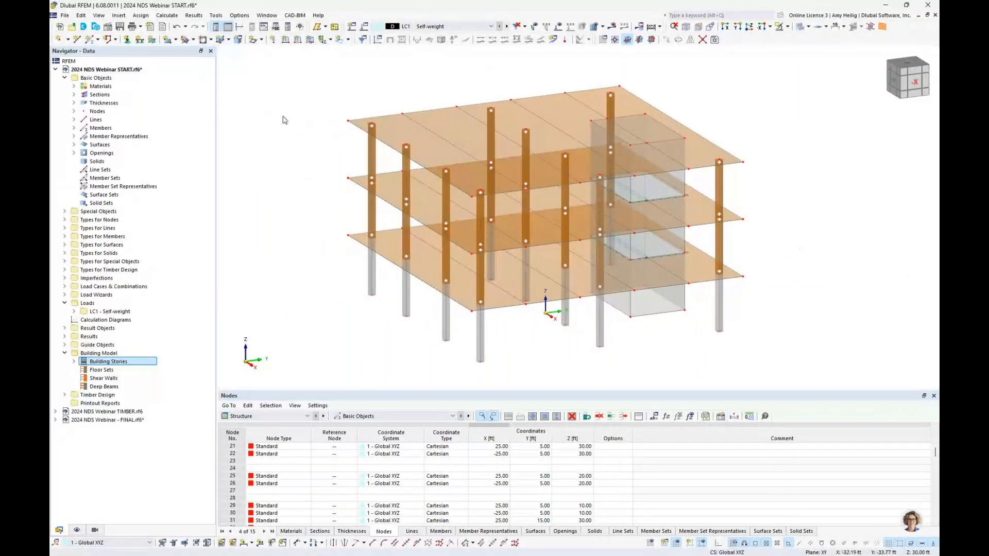
left_click(261, 42)
left_click(267, 86)
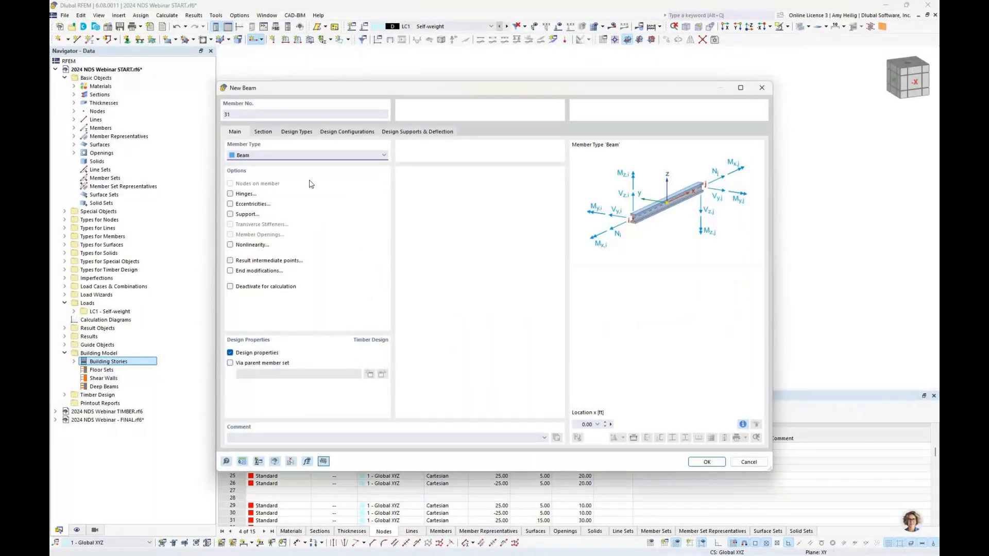
left_click(230, 194)
left_click(231, 204)
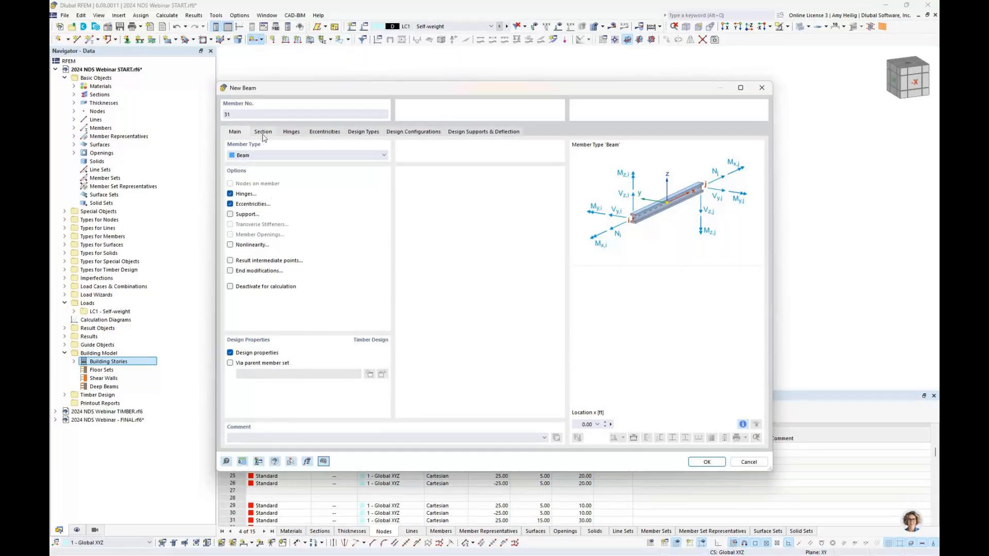
left_click(263, 131)
left_click(376, 359)
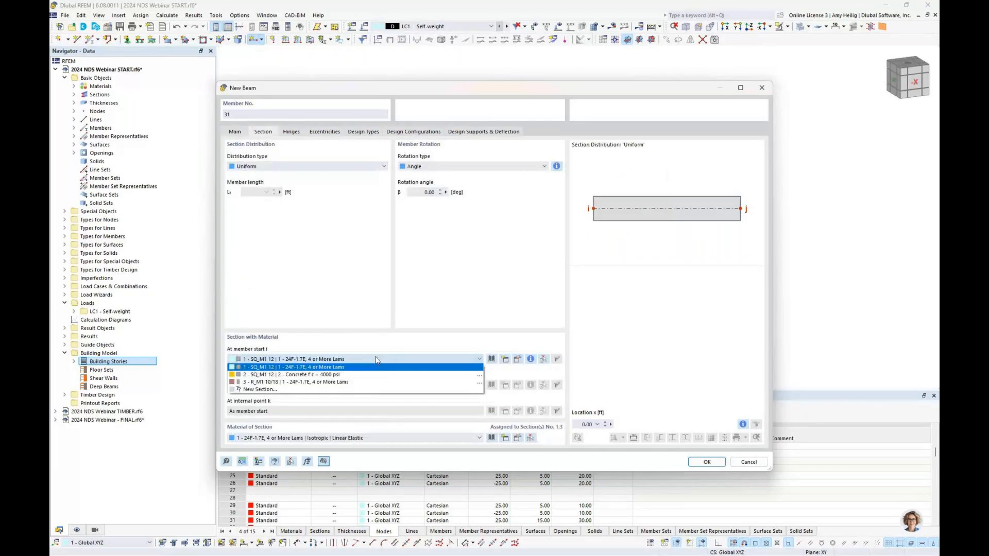
left_click(360, 389)
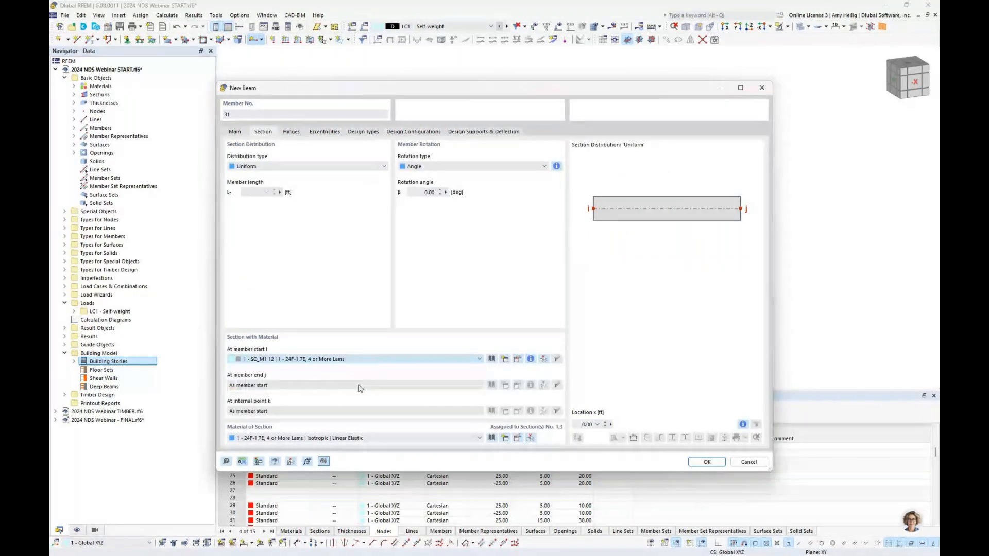
- Assign the existing local xyz member hinge no. 1 at the new beam's start
left_click(291, 132)
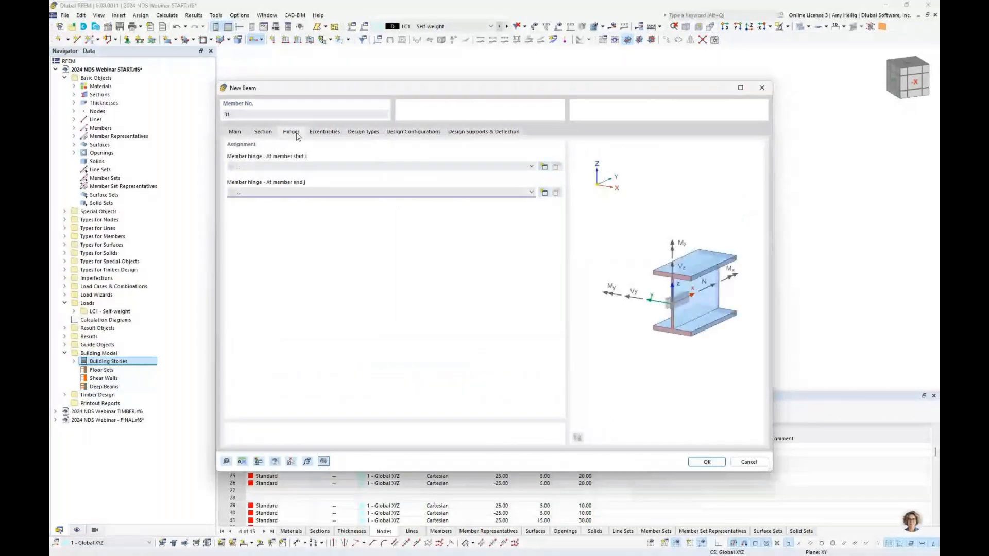
left_click(287, 166)
left_click(286, 177)
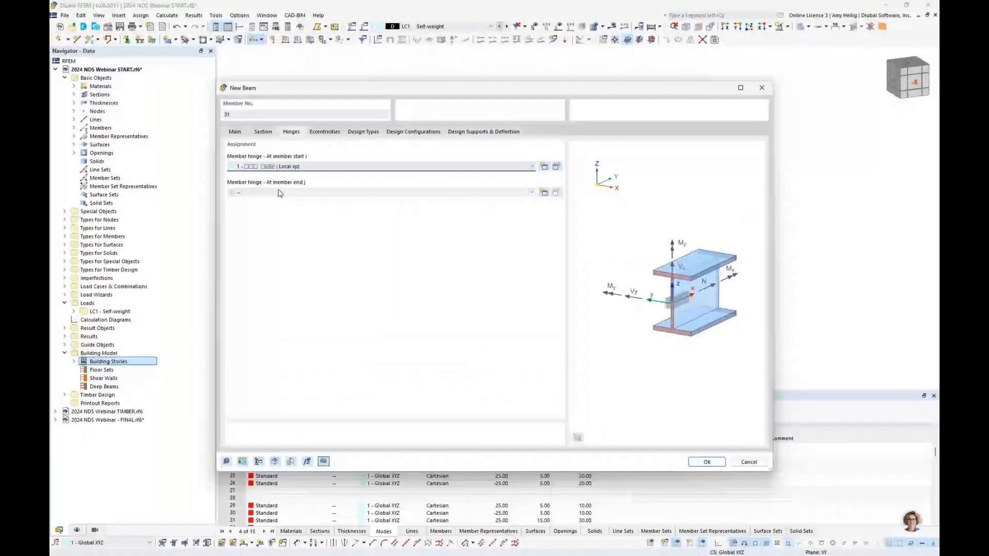
- Create a new eccentricity for the beam's start, relative to section with middle-top section alignment
left_click(339, 133)
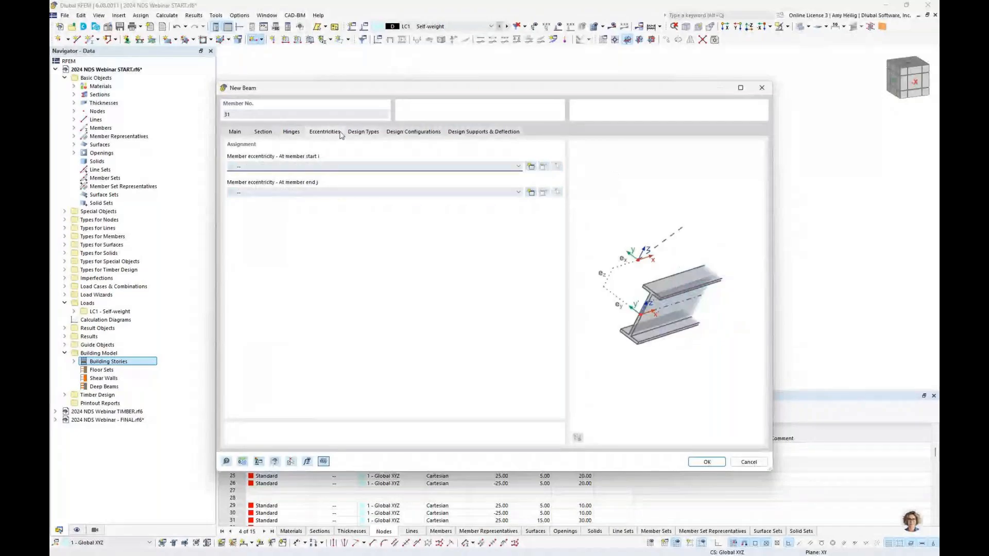
left_click_drag(366, 93, 354, 284)
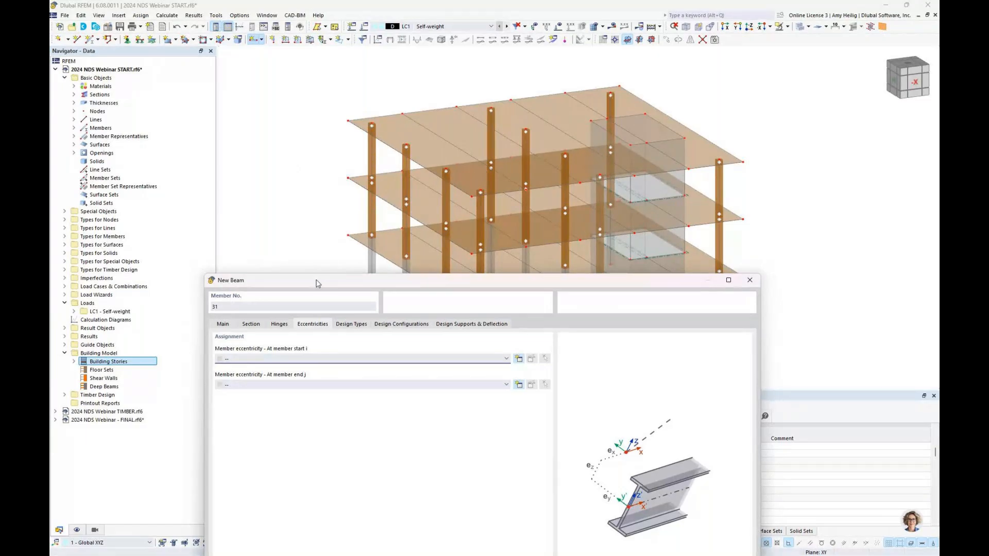
left_click_drag(313, 285, 334, 100)
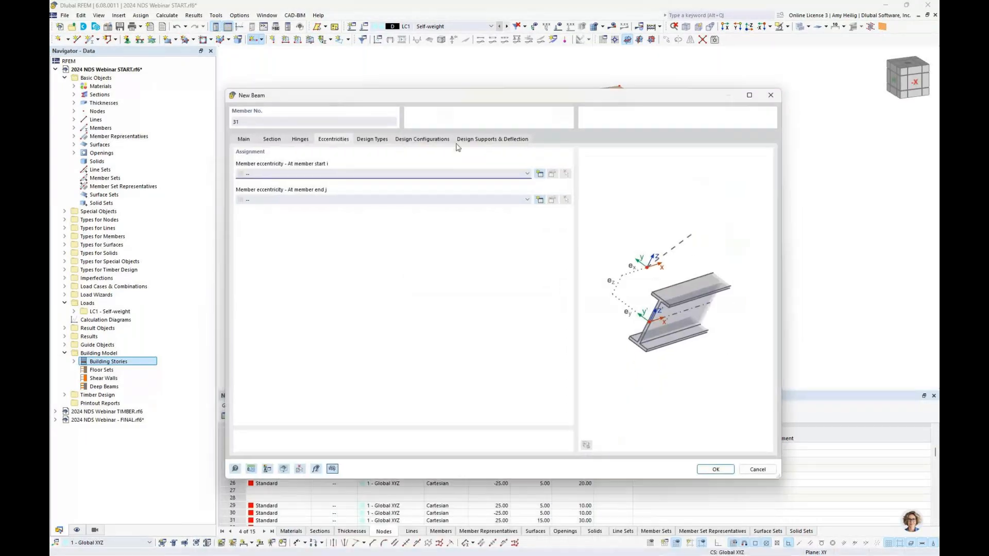
left_click(540, 174)
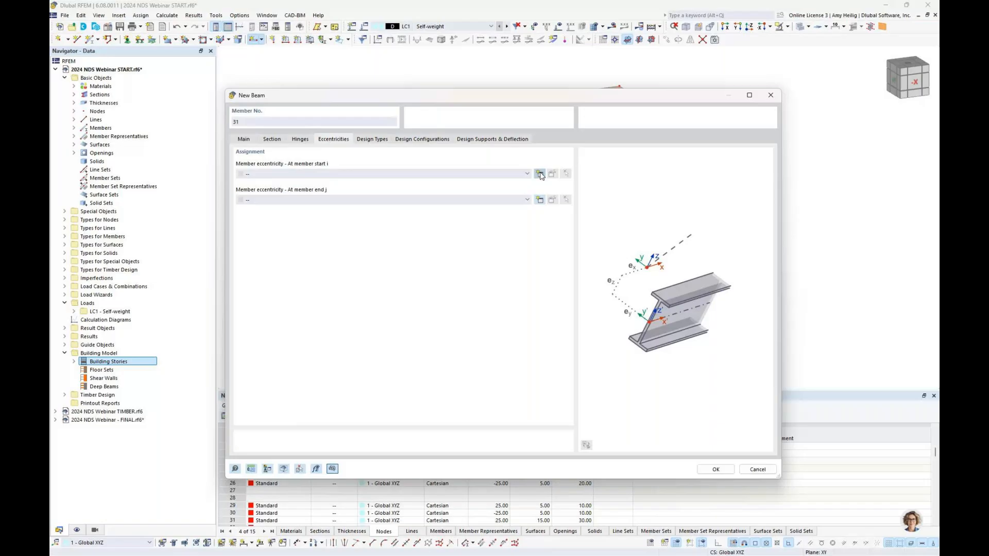
left_click(344, 226)
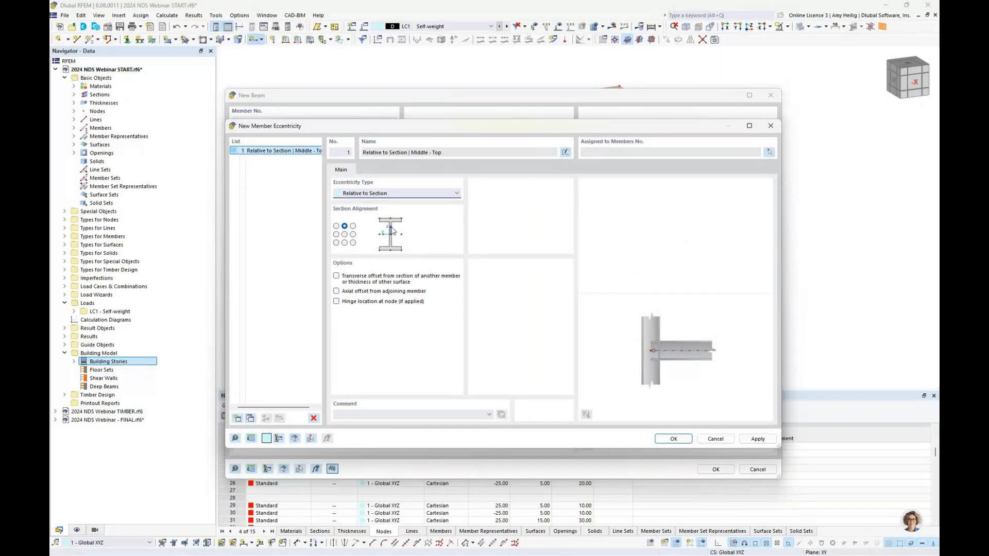
- Add a transverse offset from the thickness of roof surface no. 1 to the eccentricity, with the axis offset at the bottom
left_click(336, 276)
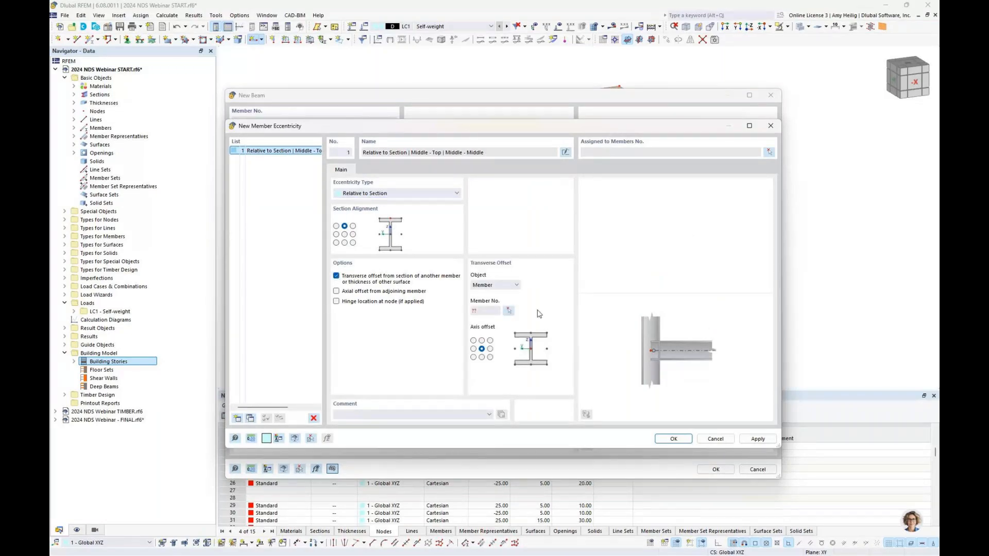
left_click(505, 285)
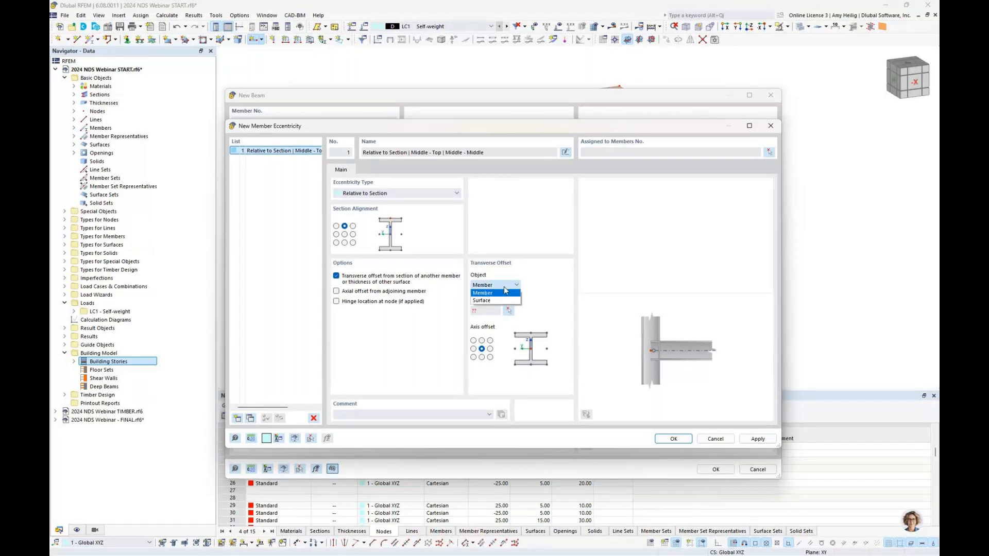
left_click(508, 300)
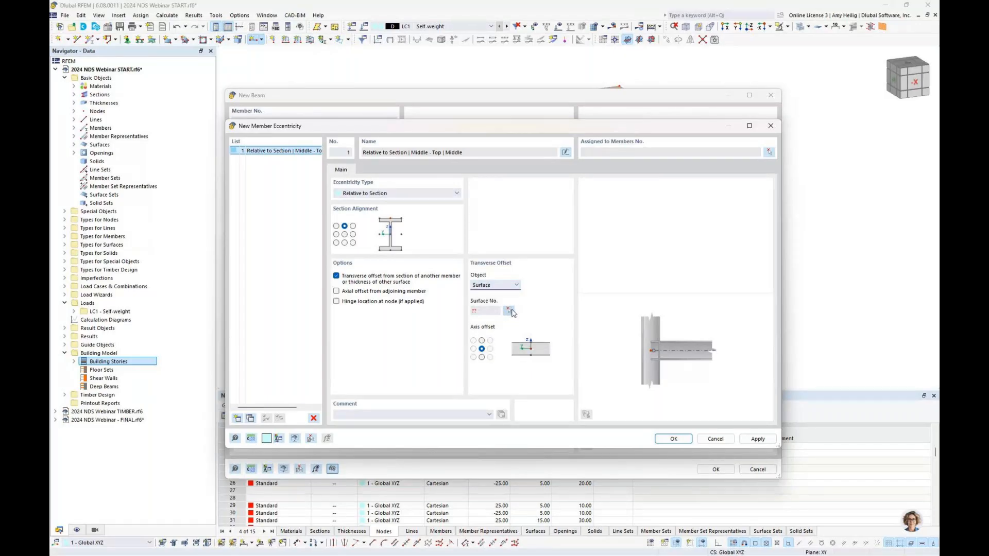
left_click(509, 311)
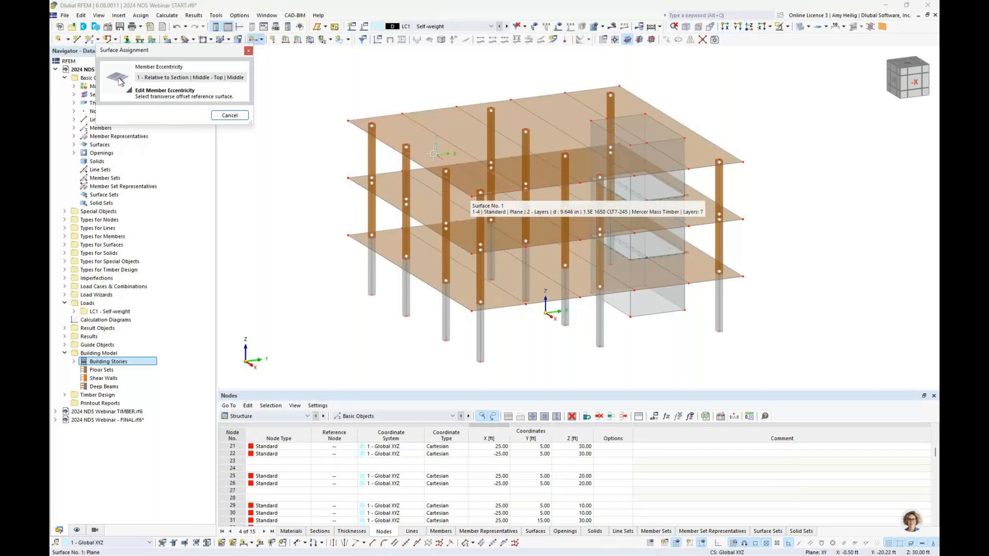
left_click(434, 153)
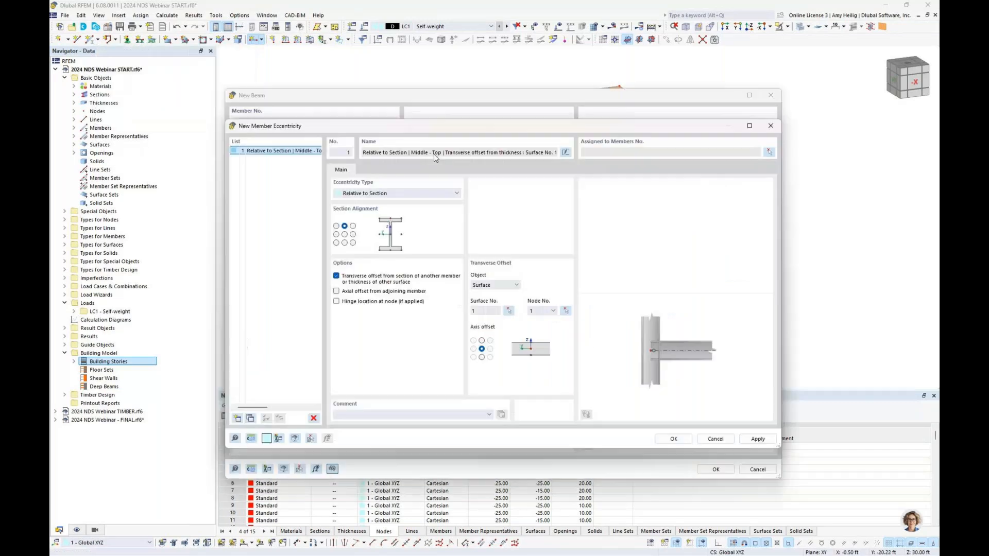
left_click(482, 357)
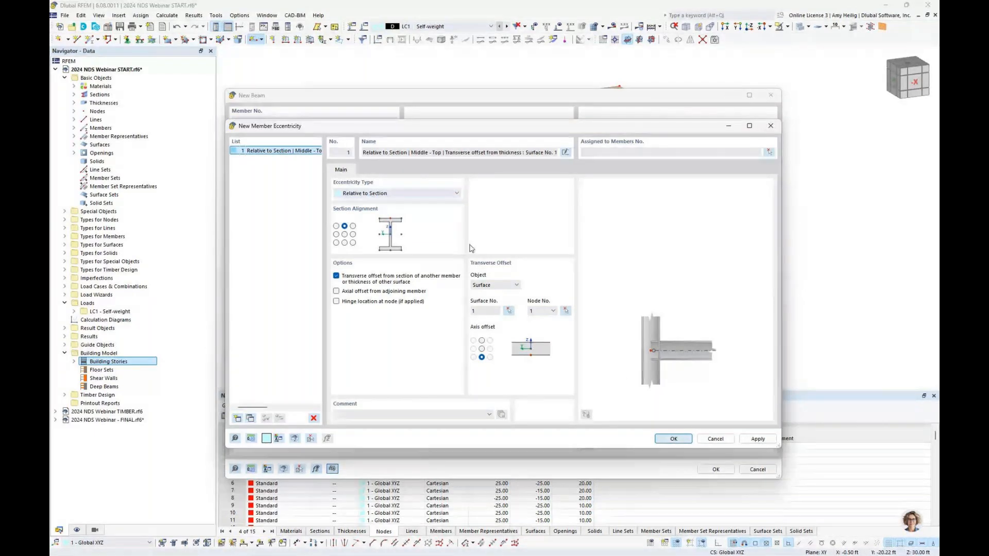
key("Return")
- Assign the same surface-offset eccentricity to the beam's end and accept the beam definition
left_click(337, 199)
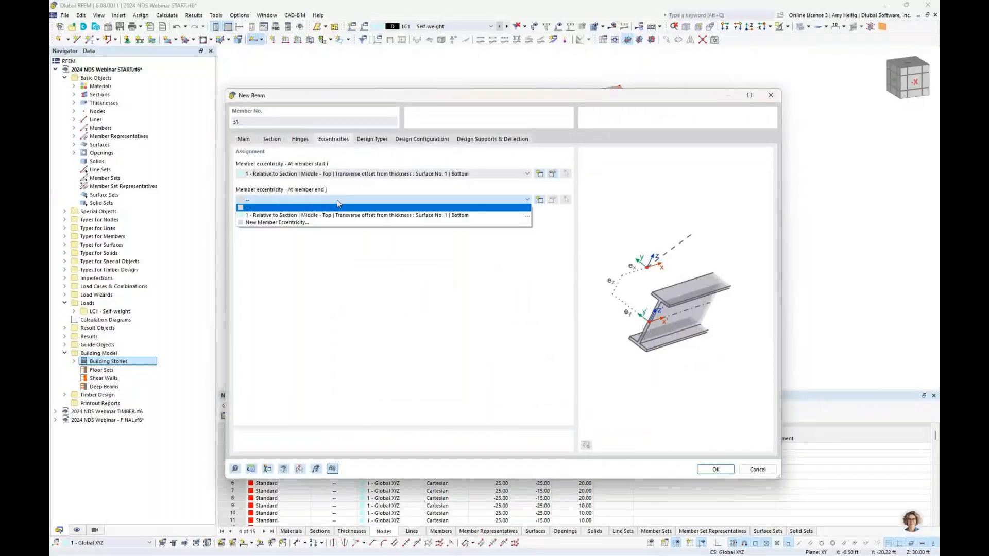
left_click(338, 215)
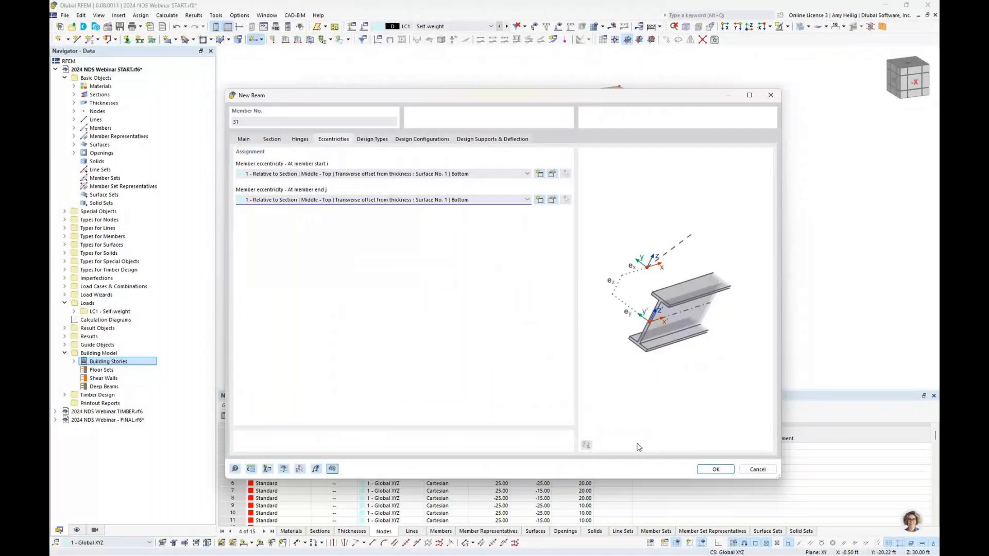
key("Return")
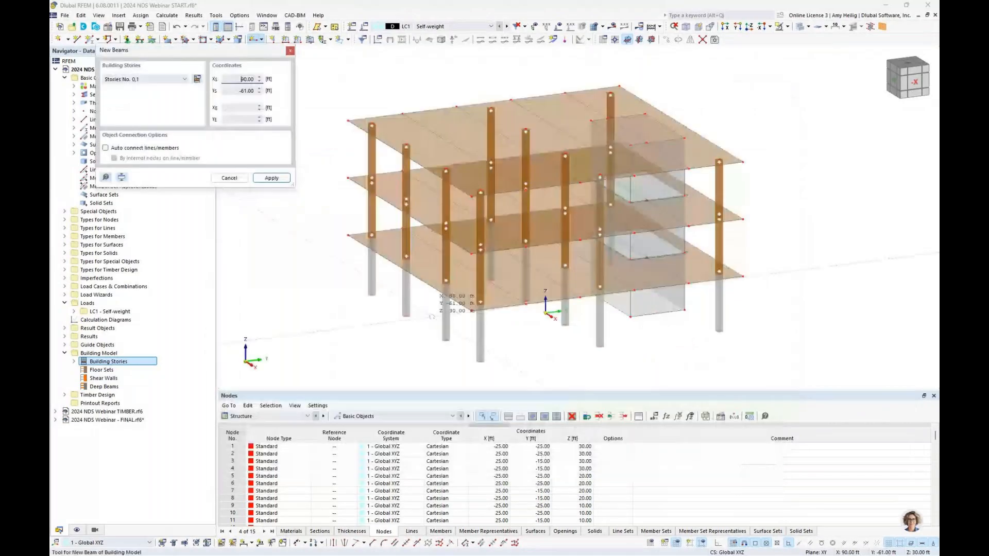
- For building stories 0-2 with automatic line/member connection, place beams along X = -22 ft from Y = -22 through 0 to 22 ft
left_click(181, 81)
left_click(108, 94)
left_click(106, 148)
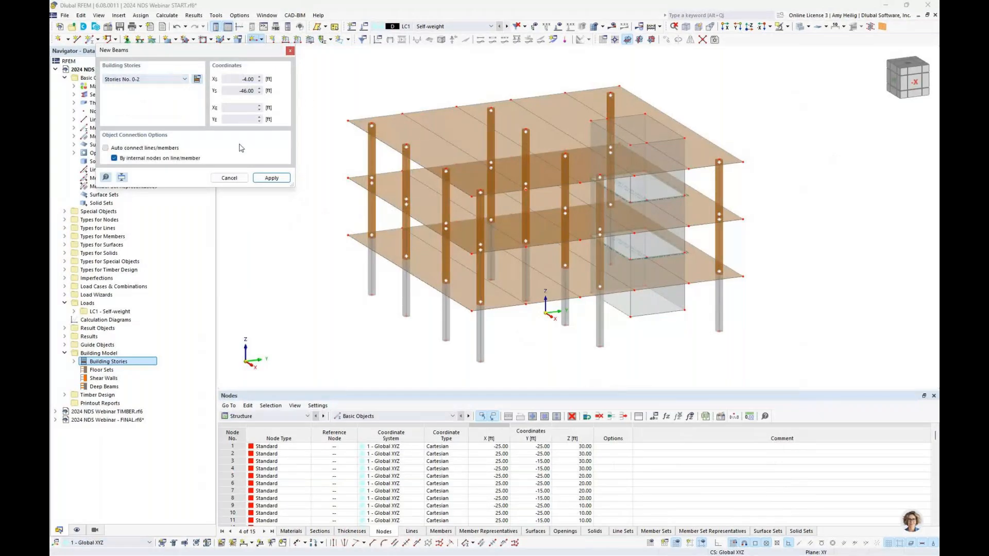
scroll(465, 174, "up", 3)
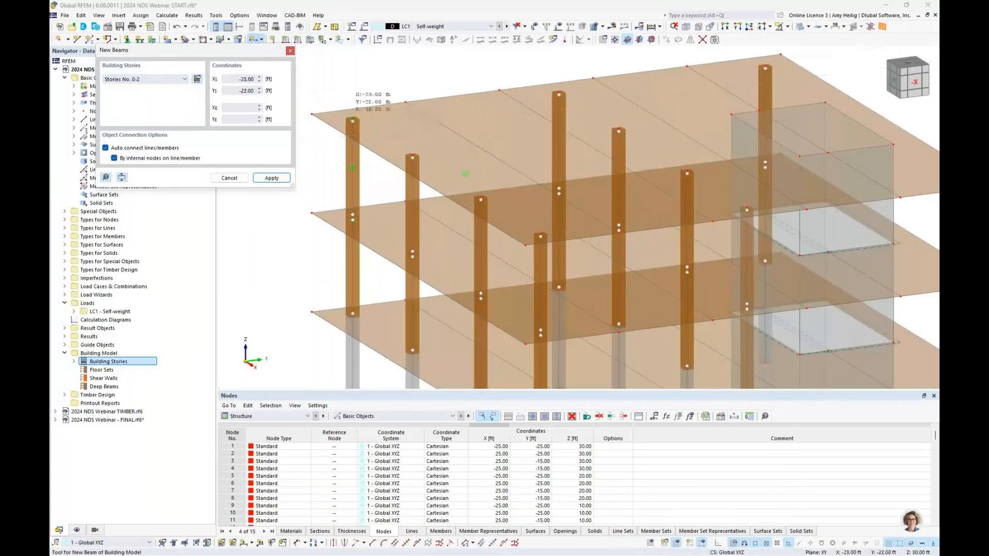
left_click(352, 120)
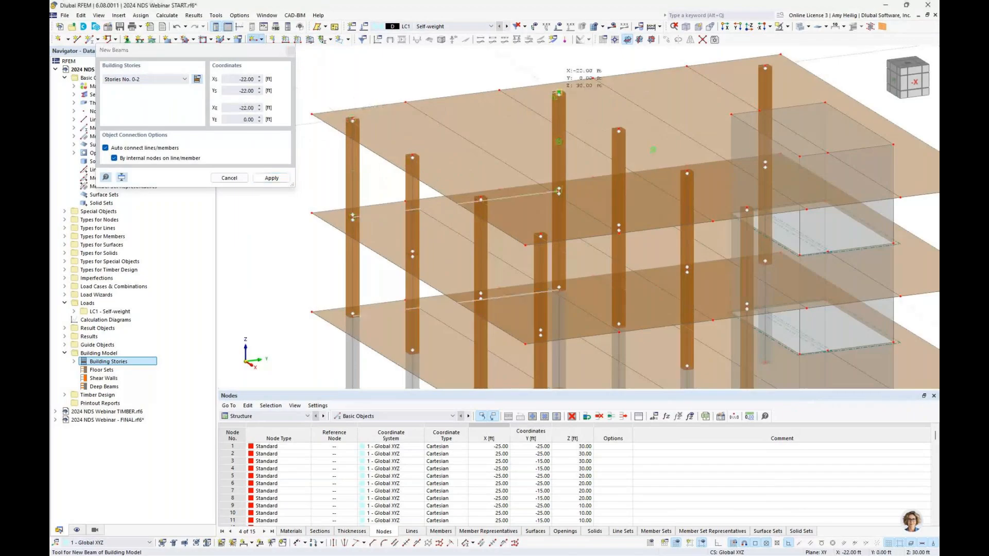
left_click(559, 94)
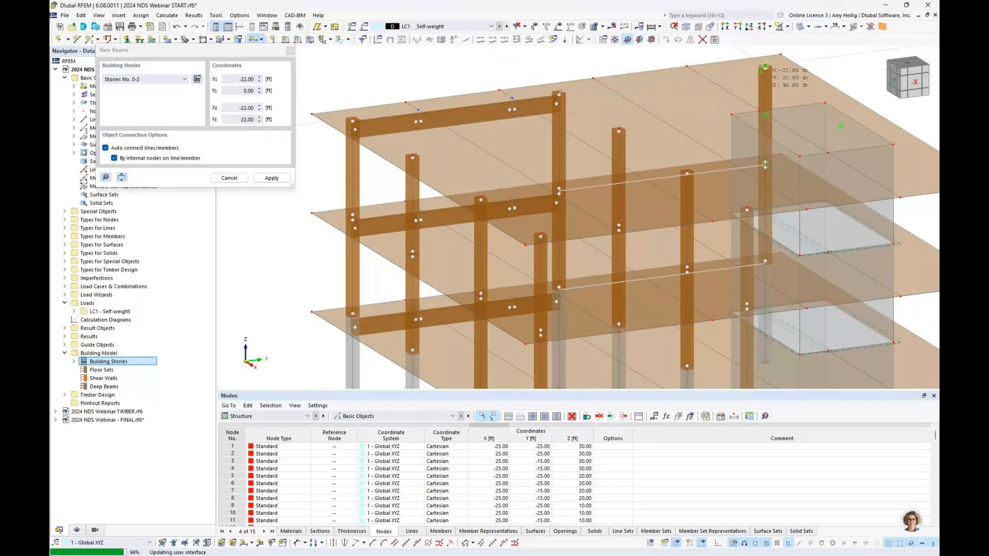
left_click(765, 67)
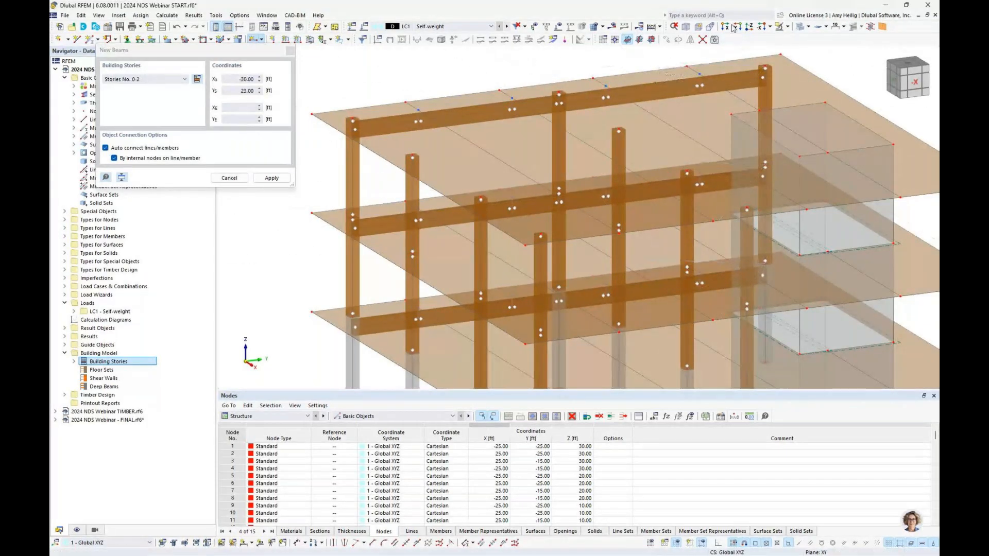
- Place beams in plan from Y = -22 to 0 ft at X = -8 and 8 ft, and from Y = -22 to 22 ft at X = 22 ft
left_click(749, 26)
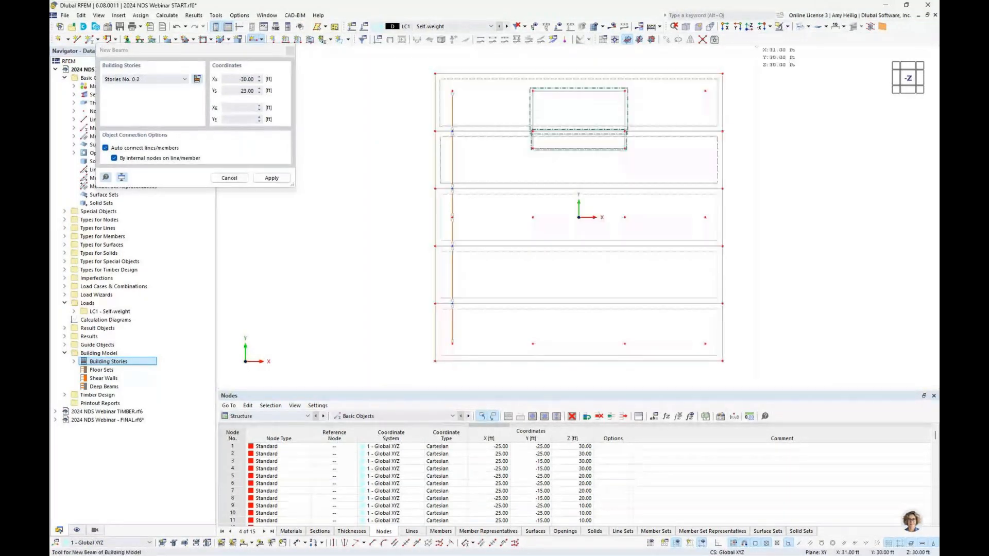
left_click(533, 344)
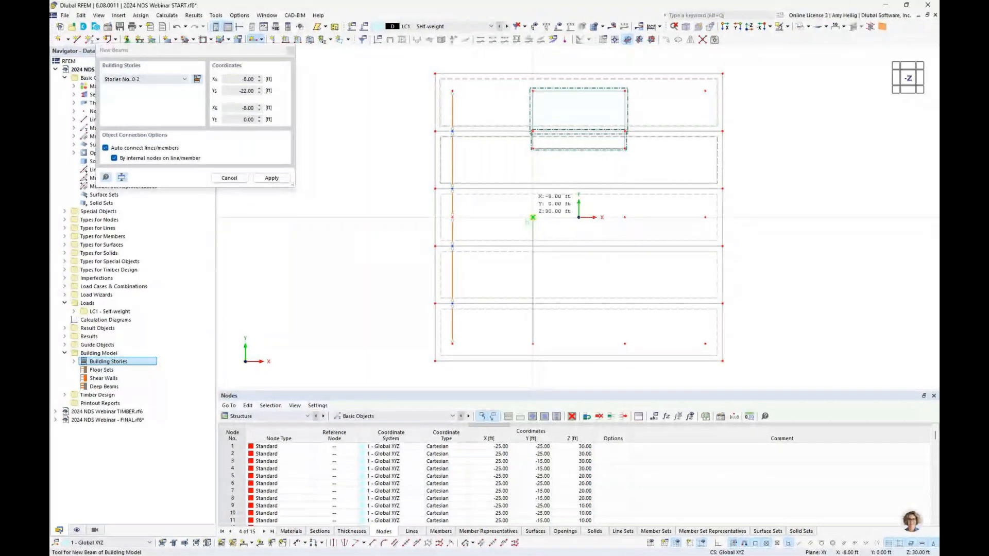
left_click(533, 217)
left_click(625, 344)
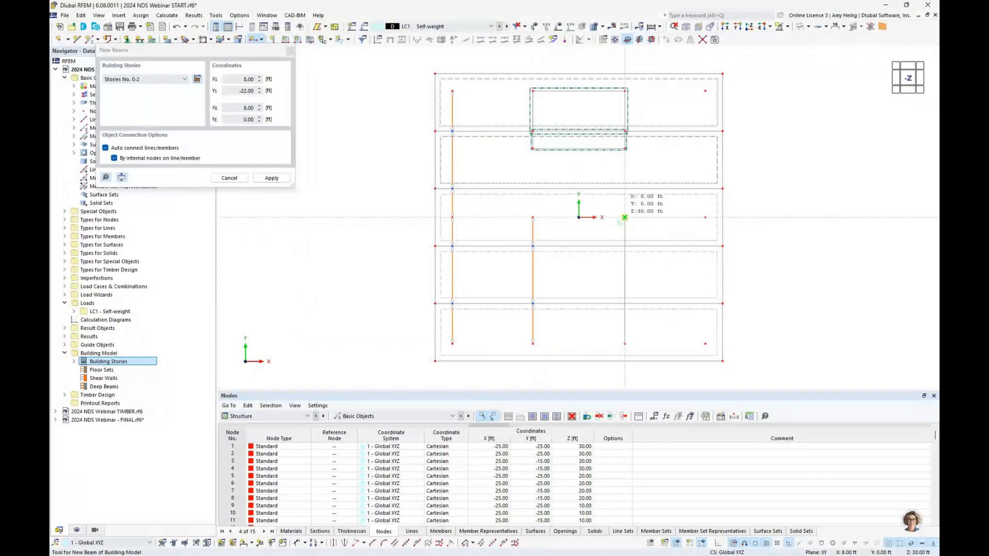
left_click(625, 217)
left_click(705, 343)
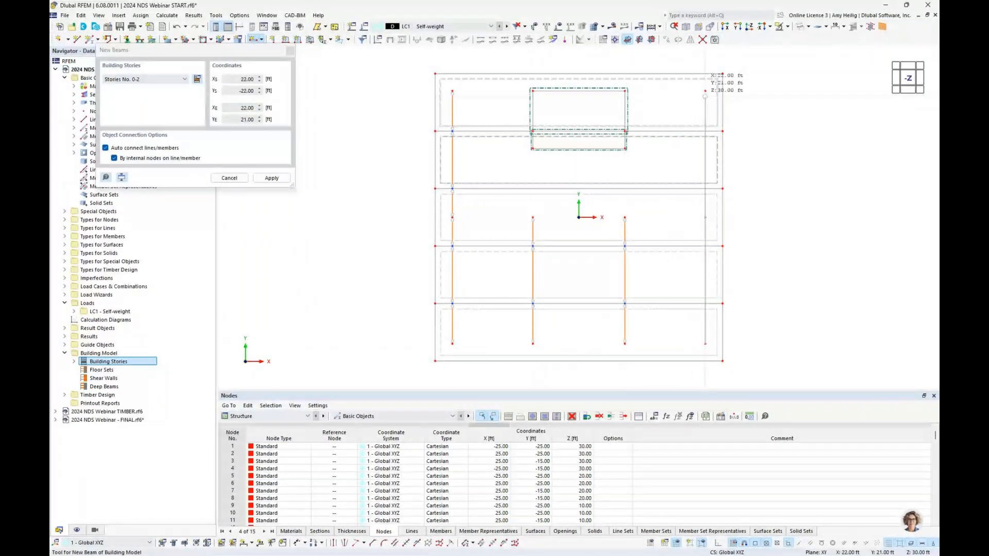
left_click(705, 92)
right_click(625, 194)
- Place beams along Y = 0 between the columns at X = -22, -8, 8 and 22 ft
left_click(452, 216)
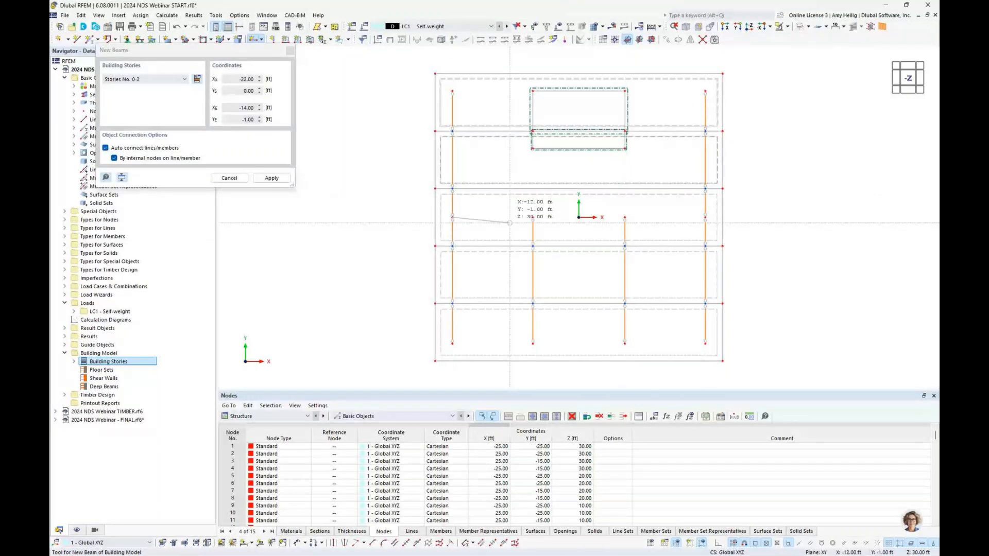
left_click(533, 216)
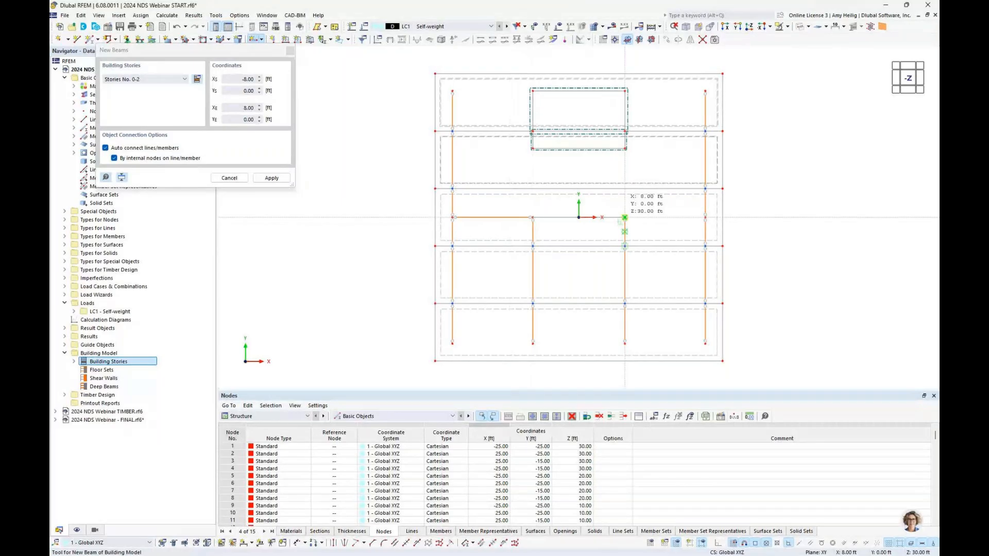
left_click(624, 217)
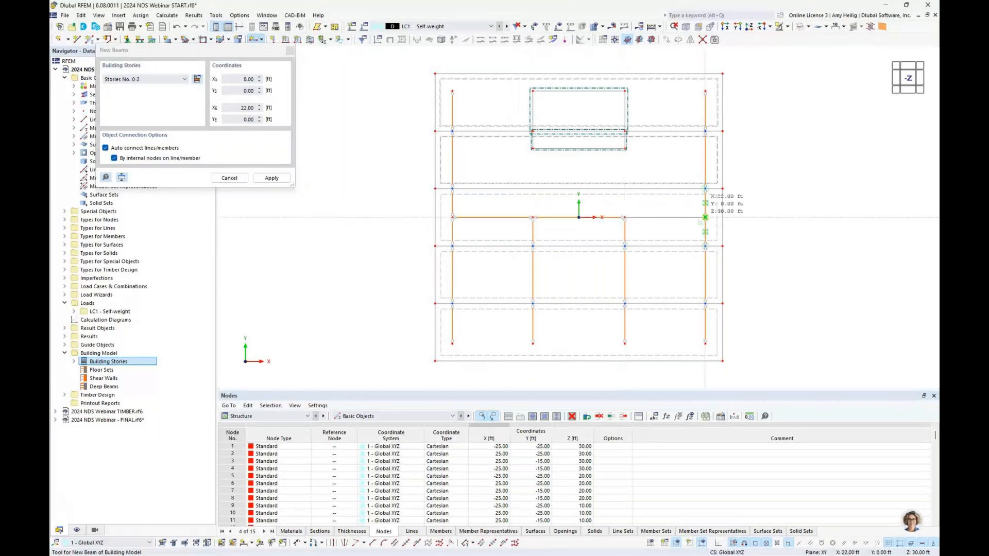
left_click(705, 217)
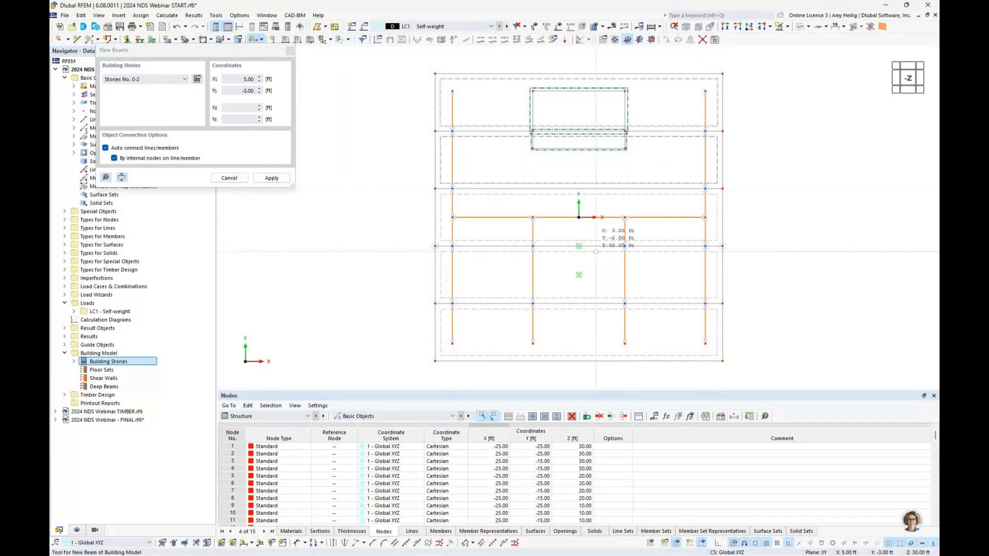
- Place beams along the Y = -22 ft edge between the columns at X = -22, -8, 8 and 22 ft, and end beam placement
left_click(452, 343)
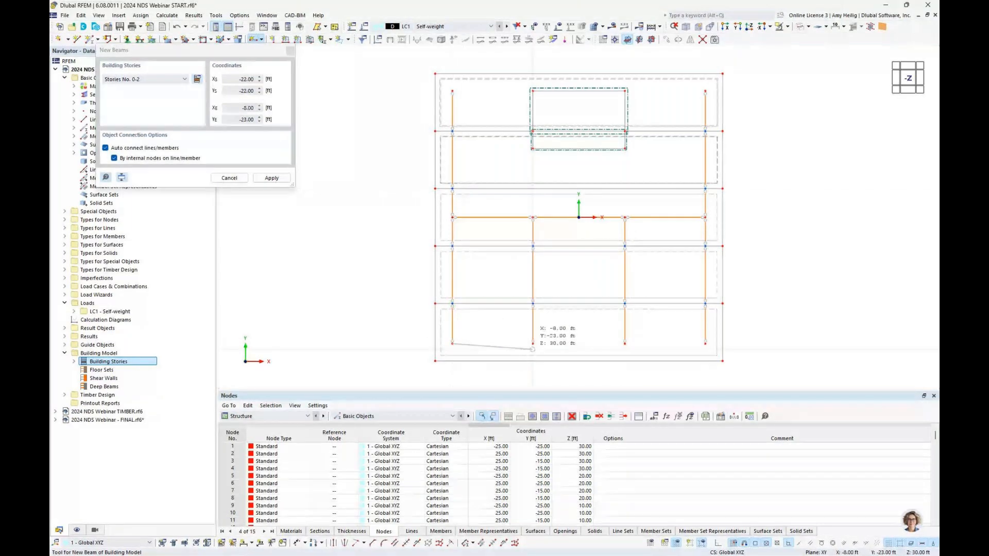
left_click(532, 343)
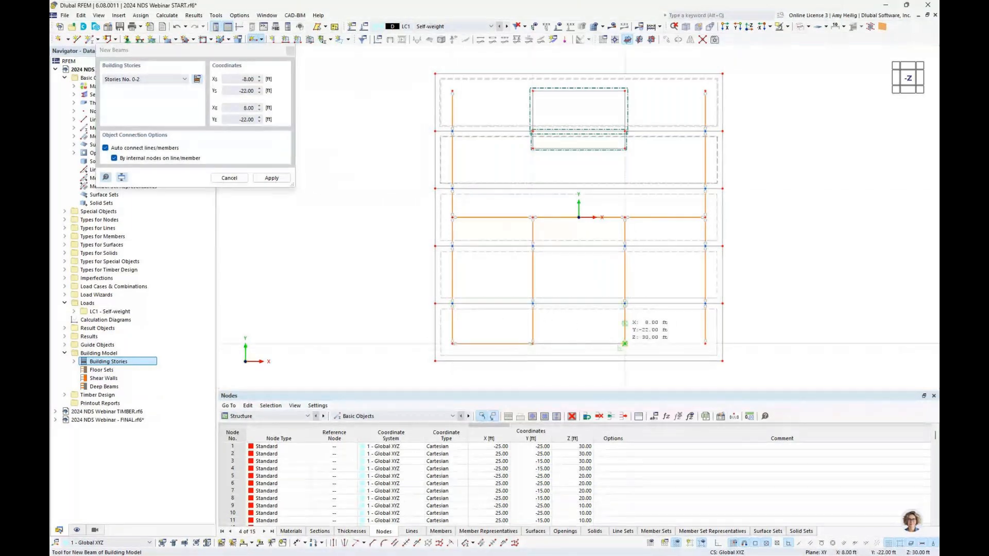
left_click(624, 343)
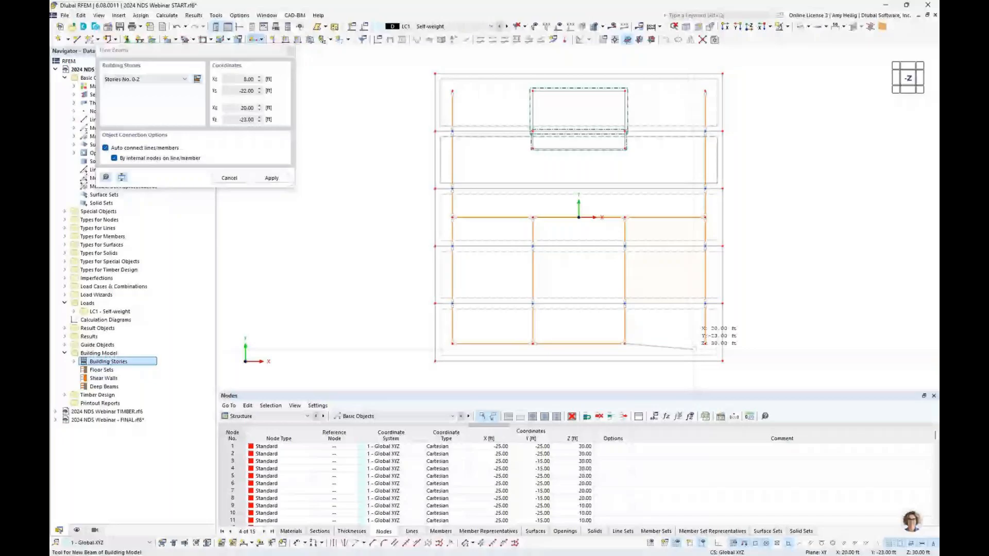
double_click(705, 343)
key("Escape")
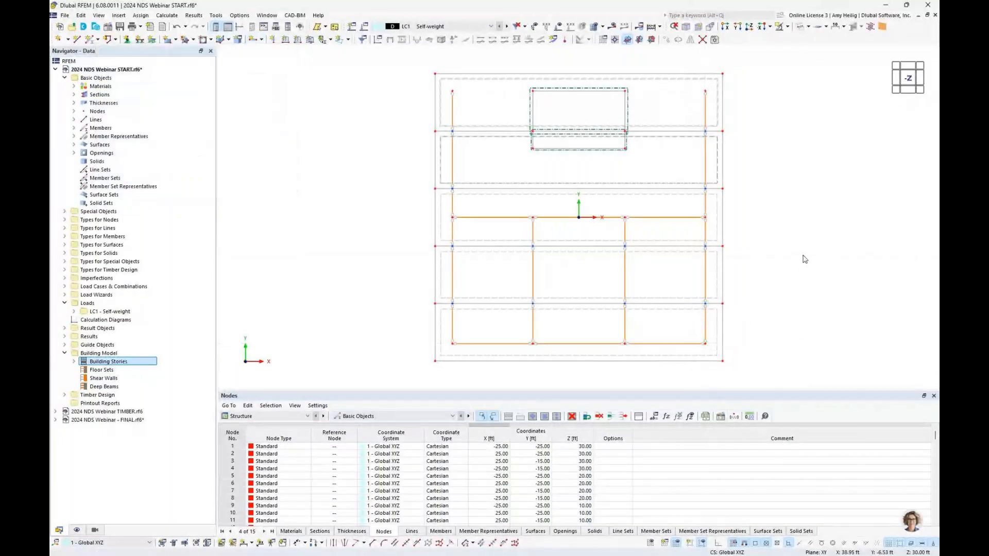
- Examine the new beams' vertical offset relative to the floor surfaces and their connections to the columns
middle_click_drag(804, 259, 547, 197, "ctrl")
scroll(547, 198, "up", 5)
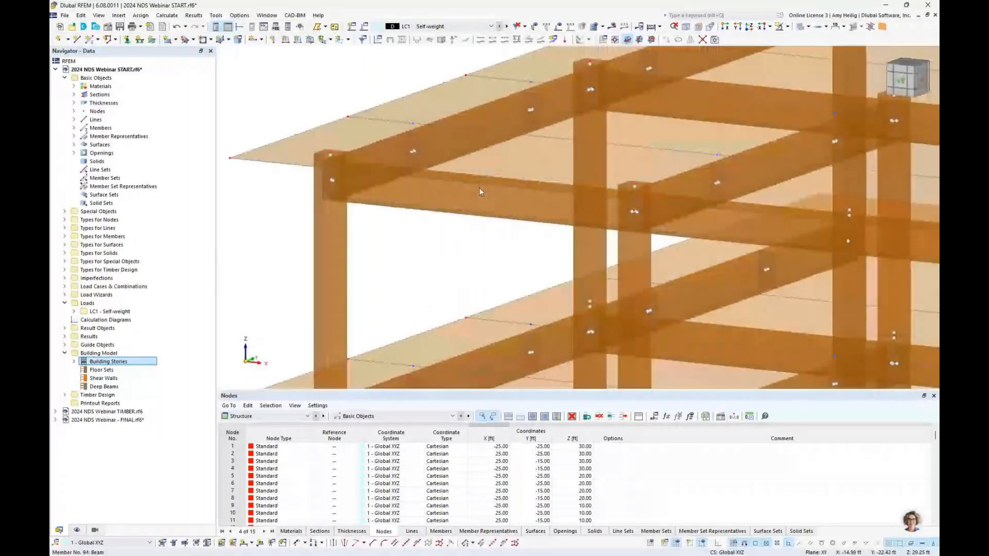
middle_click_drag(479, 188, 483, 167, "ctrl")
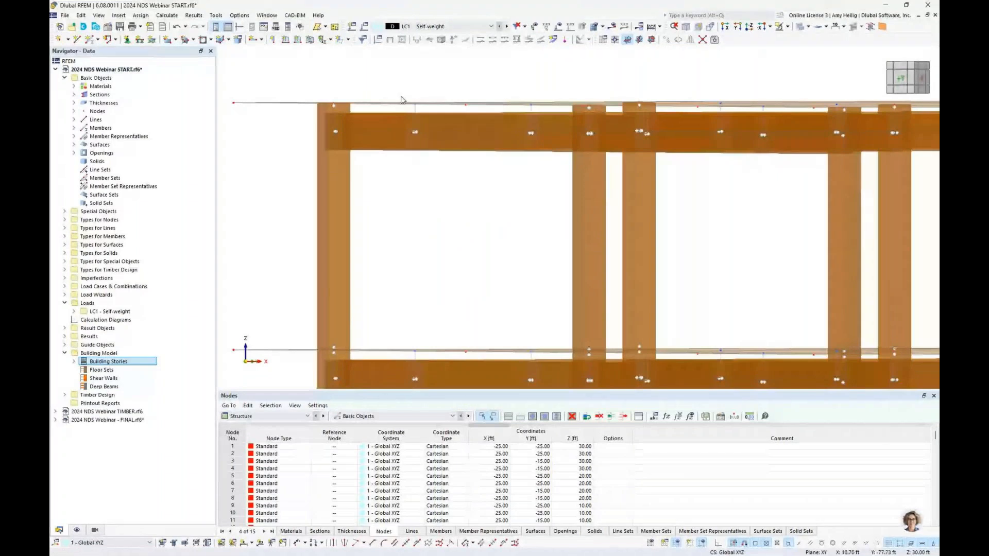
scroll(438, 149, "down", 2)
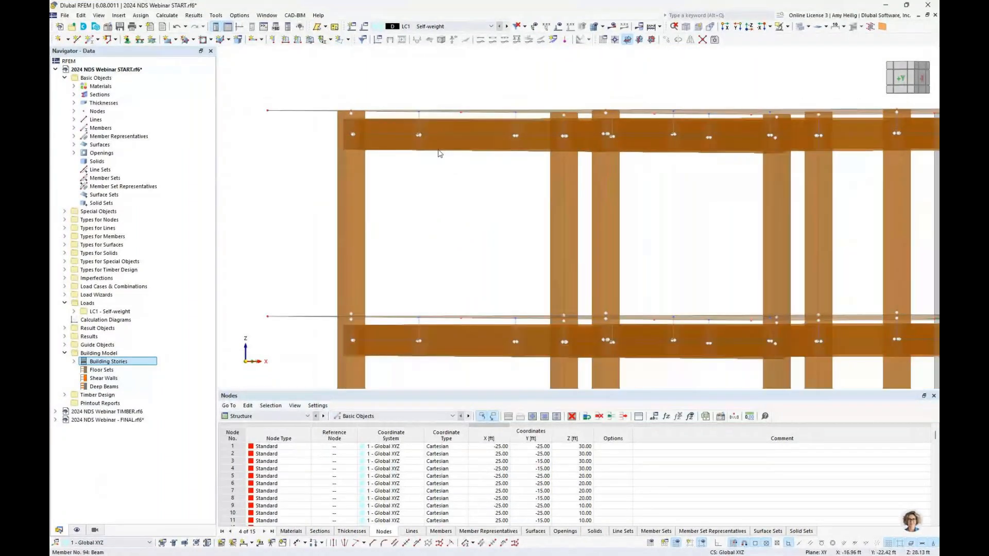
middle_click_drag(644, 187, 540, 212, "ctrl")
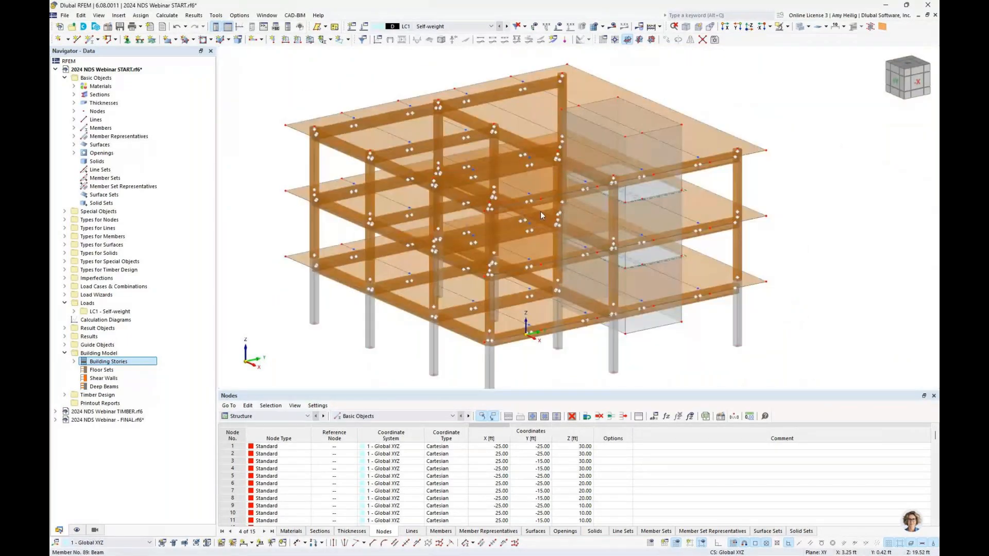
scroll(540, 211, "down", 1)
- Assign the Fixed nodal support to the base nodes of all ground-story concrete columns
left_click(127, 40)
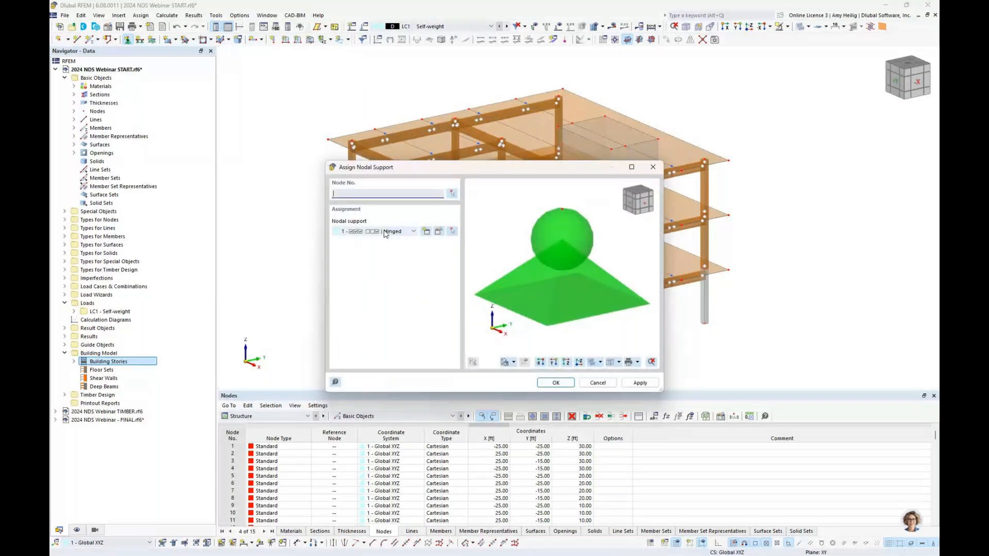
left_click(384, 232)
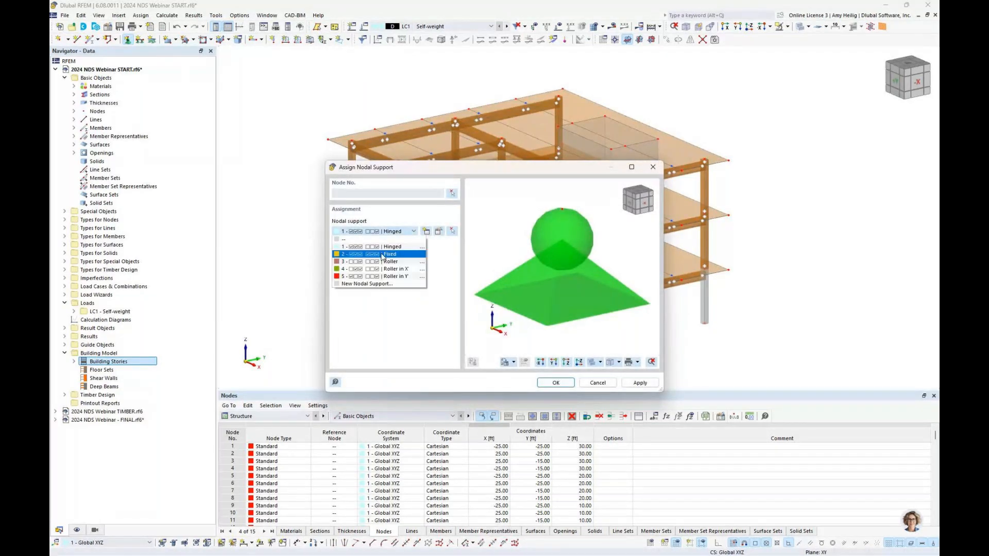
left_click(382, 254)
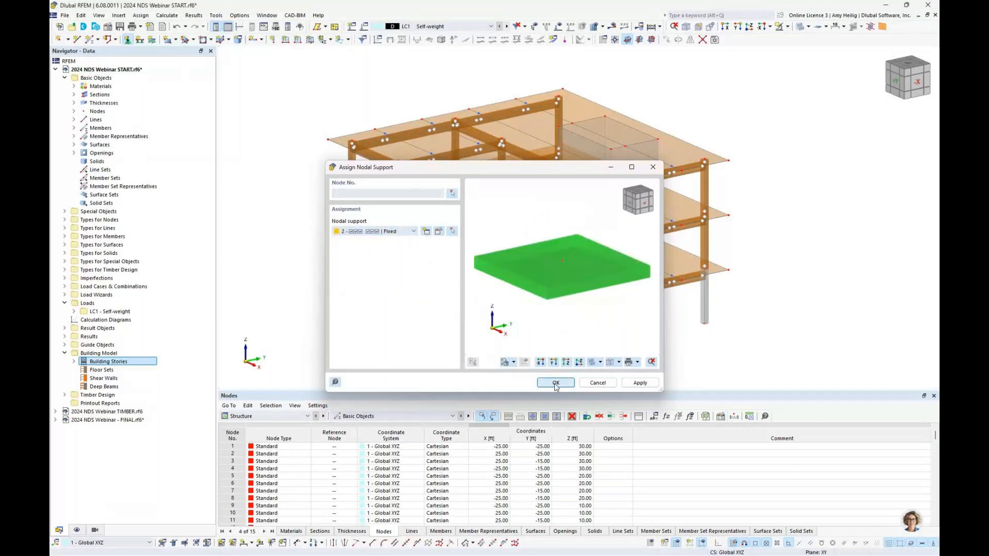
left_click(555, 383)
middle_click_drag(598, 363, 566, 320, "ctrl")
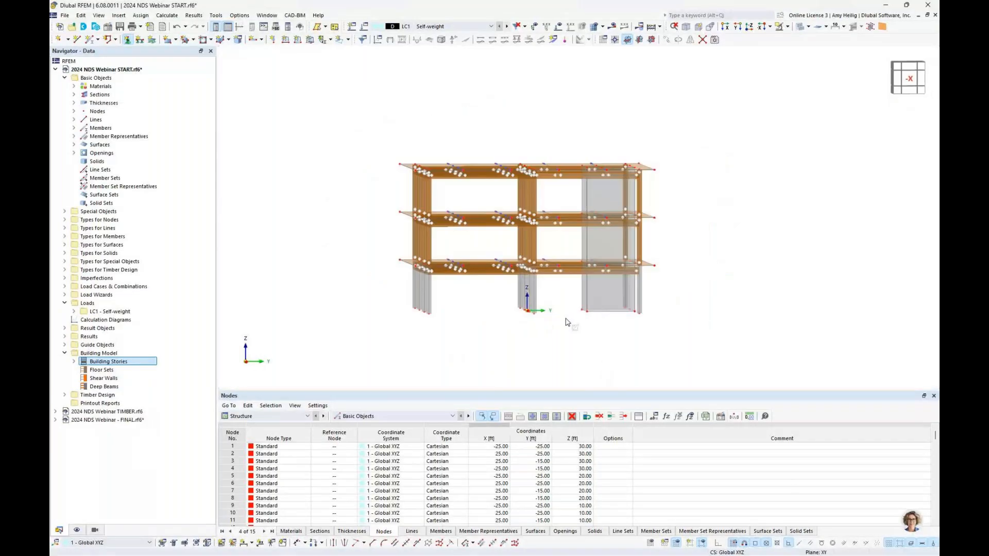
left_click_drag(391, 294, 562, 343)
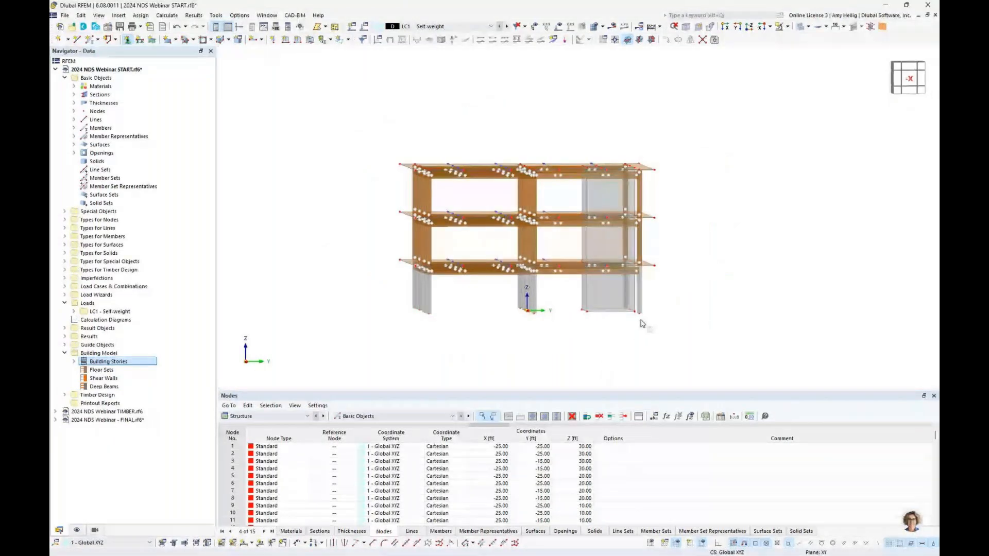
scroll(641, 324, "up", 5)
left_click(637, 302)
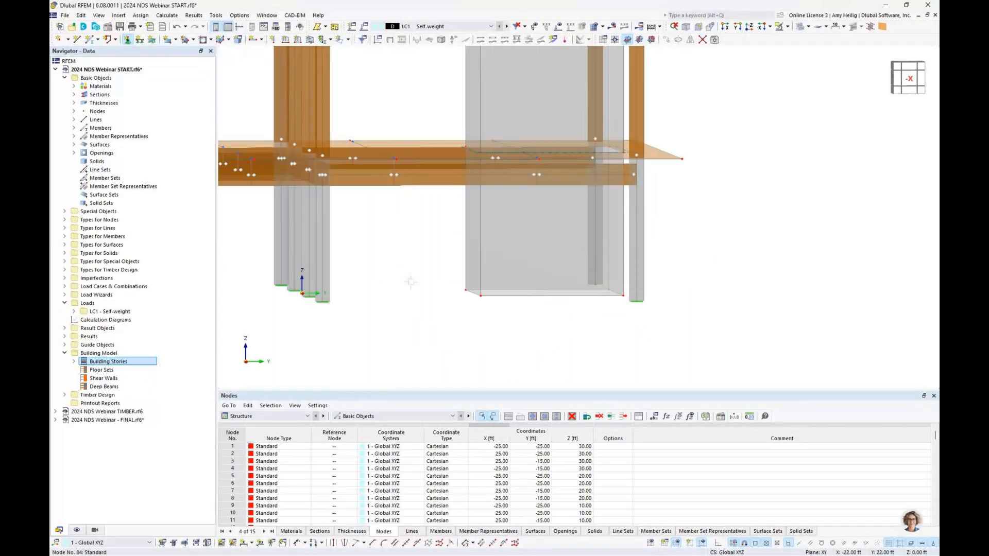
- Enlarge the display size of the nodal support symbols at the column bases
middle_click_drag(411, 285, 525, 269, "ctrl")
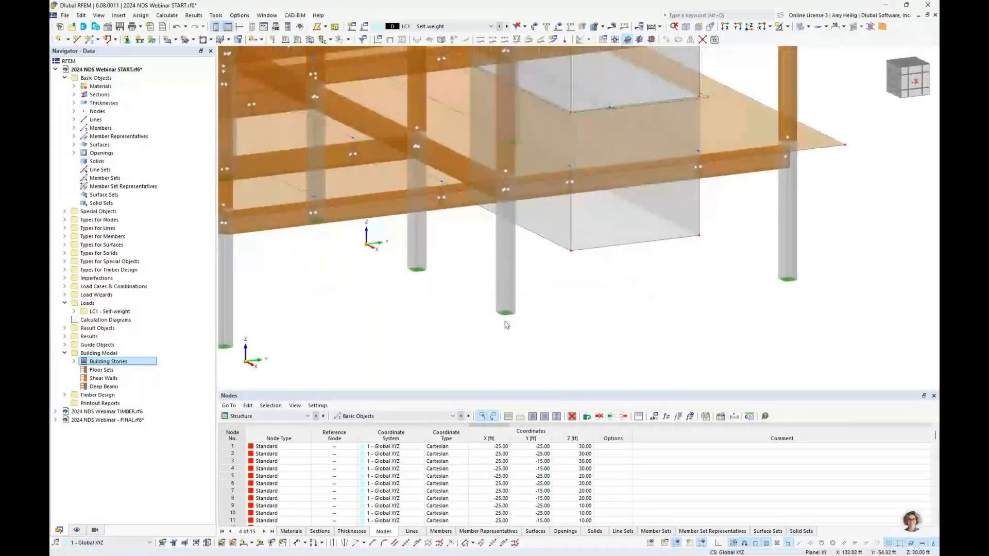
right_click(508, 313)
left_click_drag(527, 399, 568, 401)
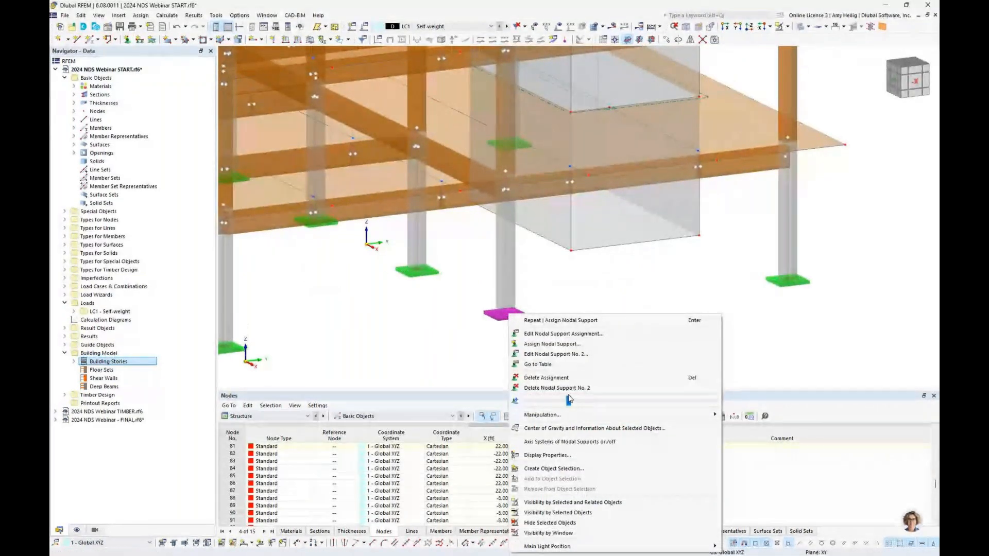
left_click(475, 364)
scroll(534, 310, "down", 2)
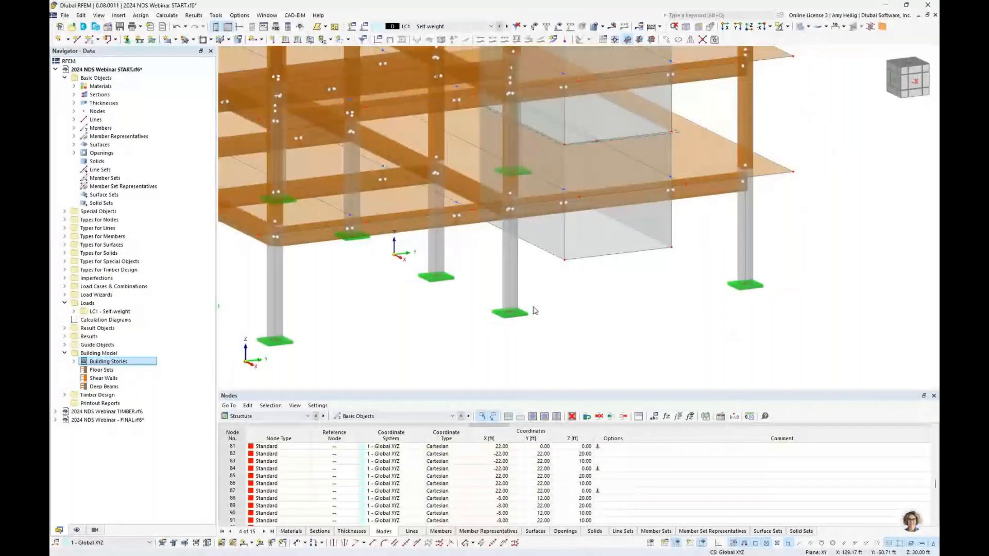
- Assign the Rigid line support to the base lines of the concrete core walls
middle_click_drag(533, 310, 536, 321, "ctrl")
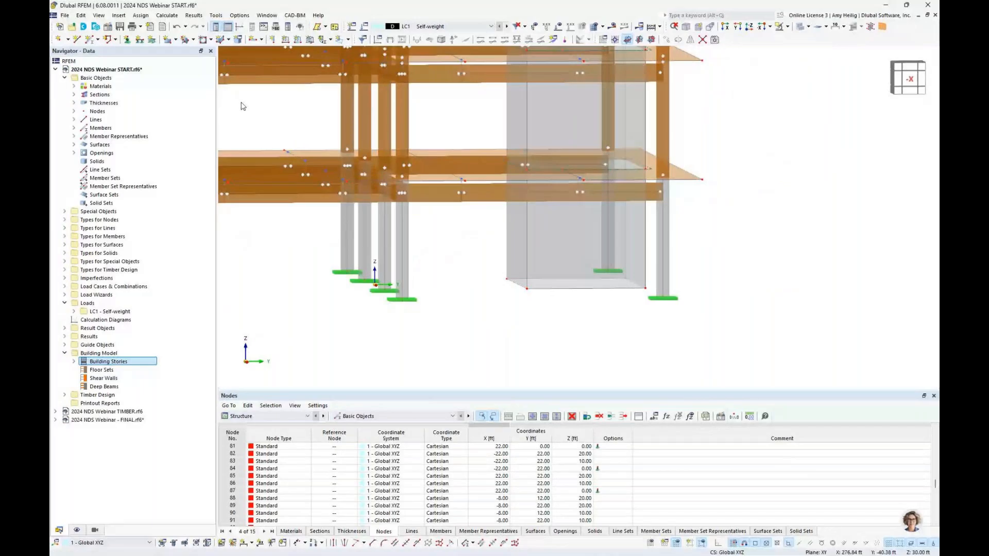
left_click(140, 39)
left_click(376, 232)
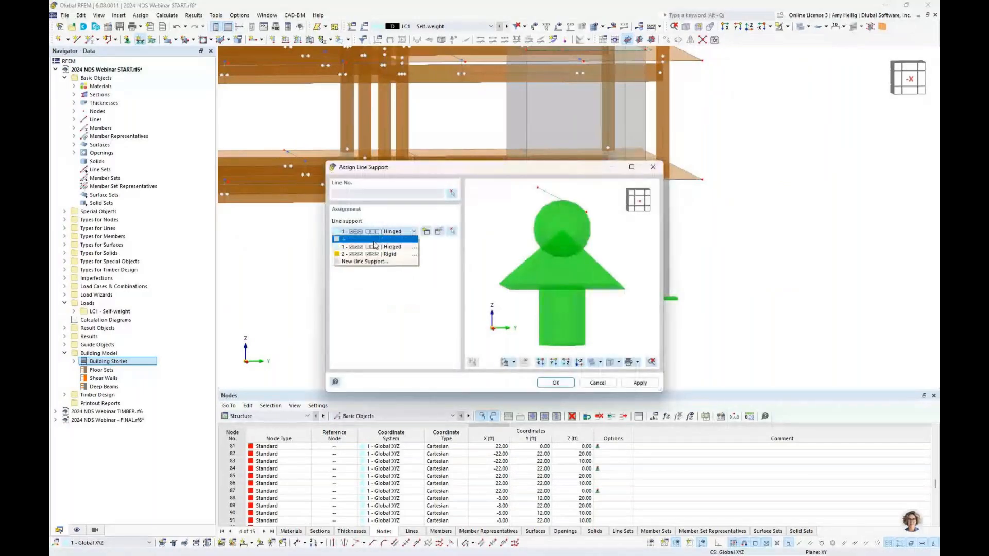
left_click(374, 247)
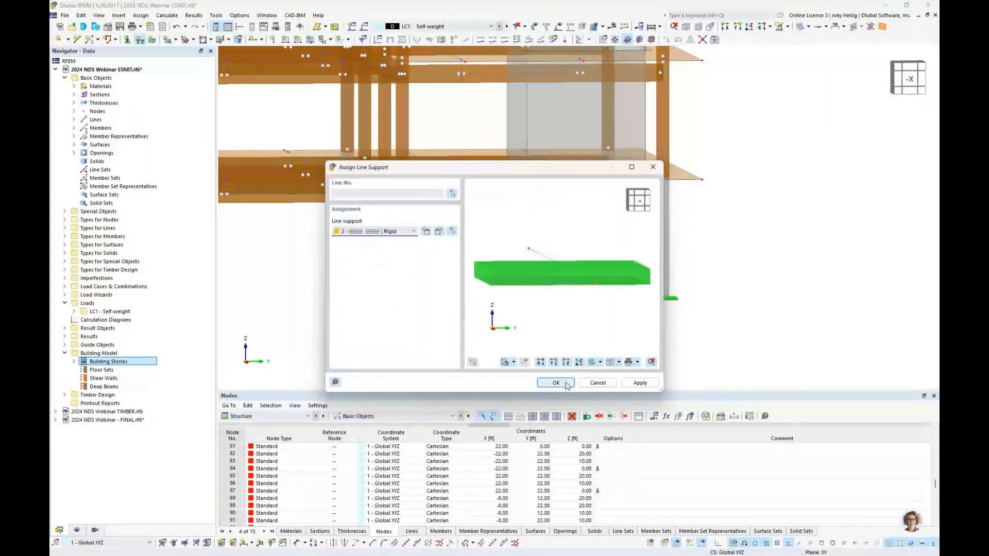
left_click(555, 383)
left_click_drag(489, 258, 655, 312)
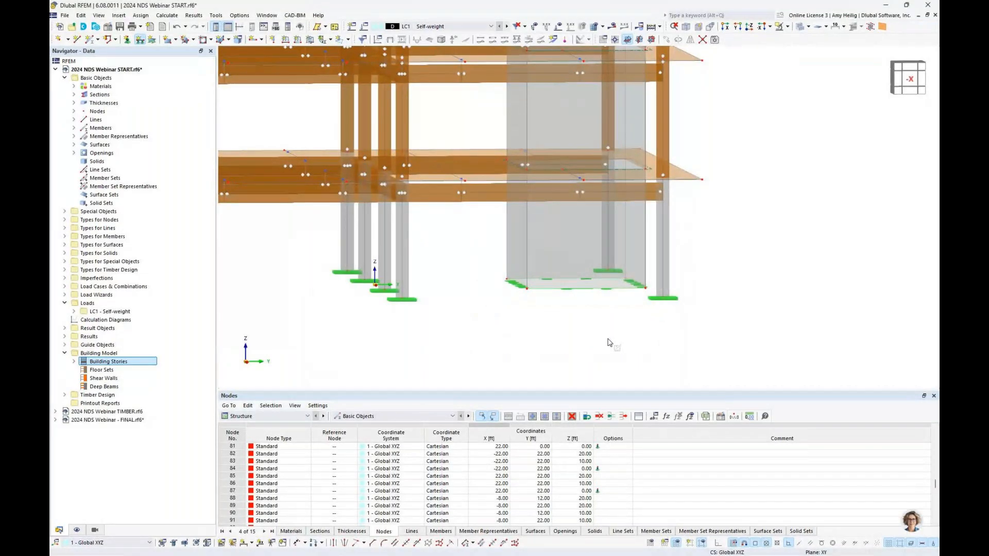
middle_click_drag(607, 342, 598, 342, "ctrl")
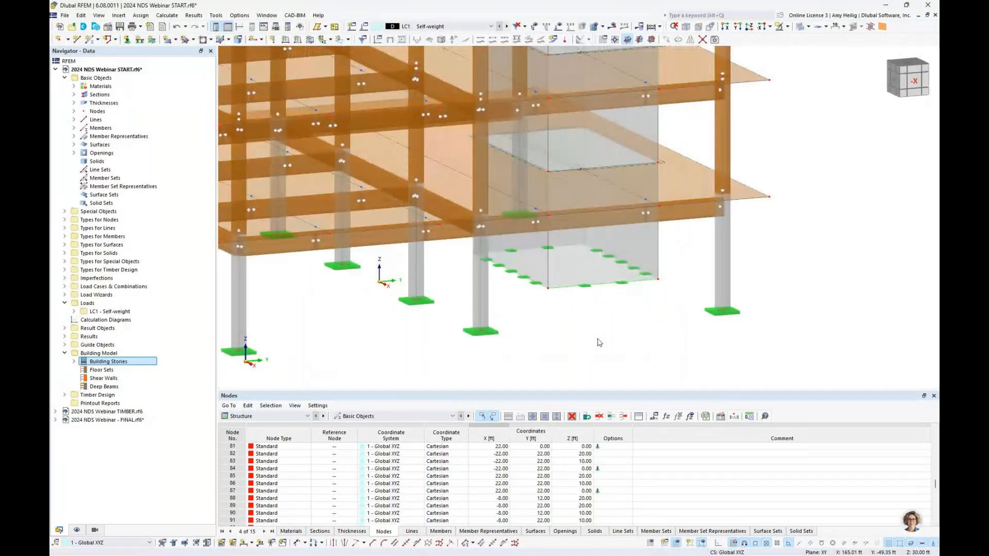
- Display the model in solid mode and examine the joints between the adjacent CLT panels of the top floor
scroll(600, 320, "down", 3)
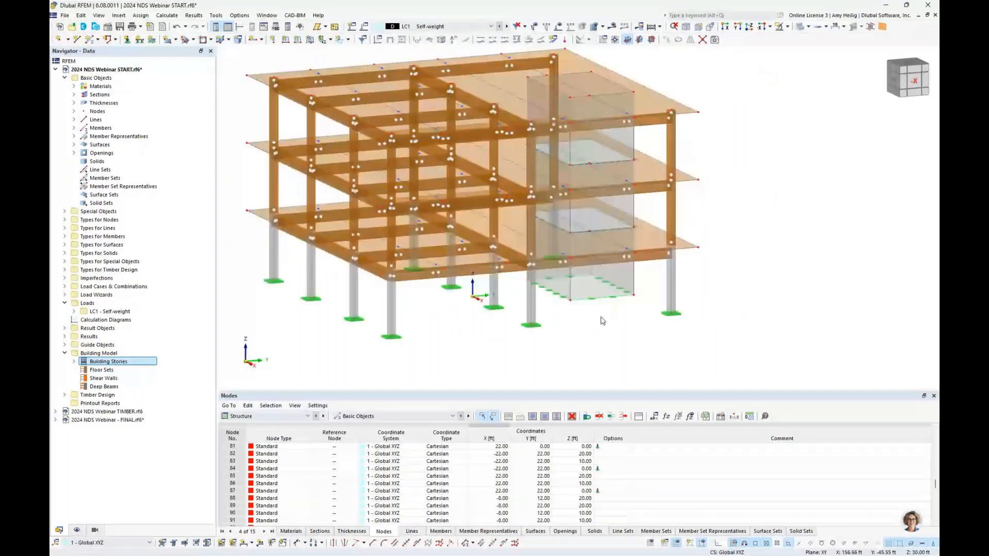
scroll(603, 321, "down", 2)
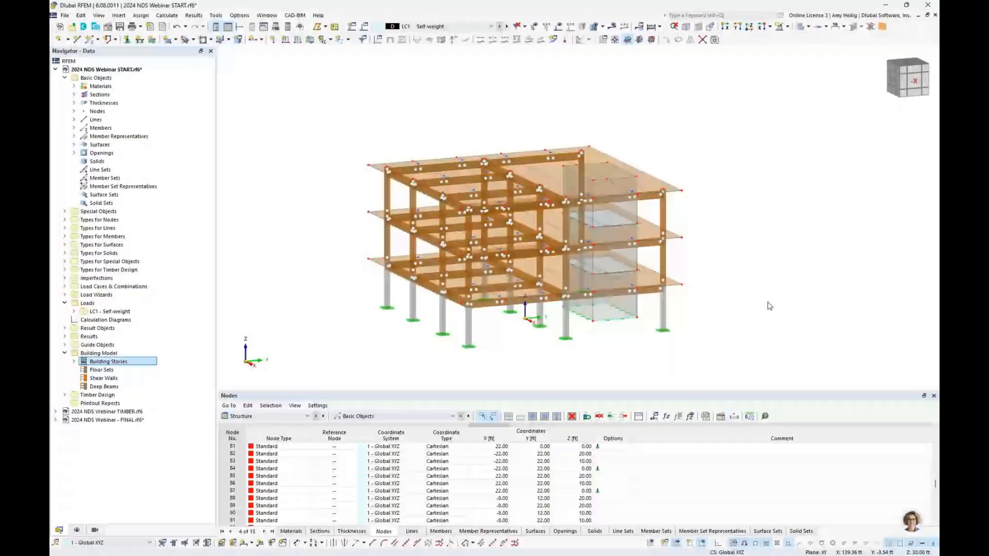
left_click(798, 27)
scroll(405, 187, "up", 5)
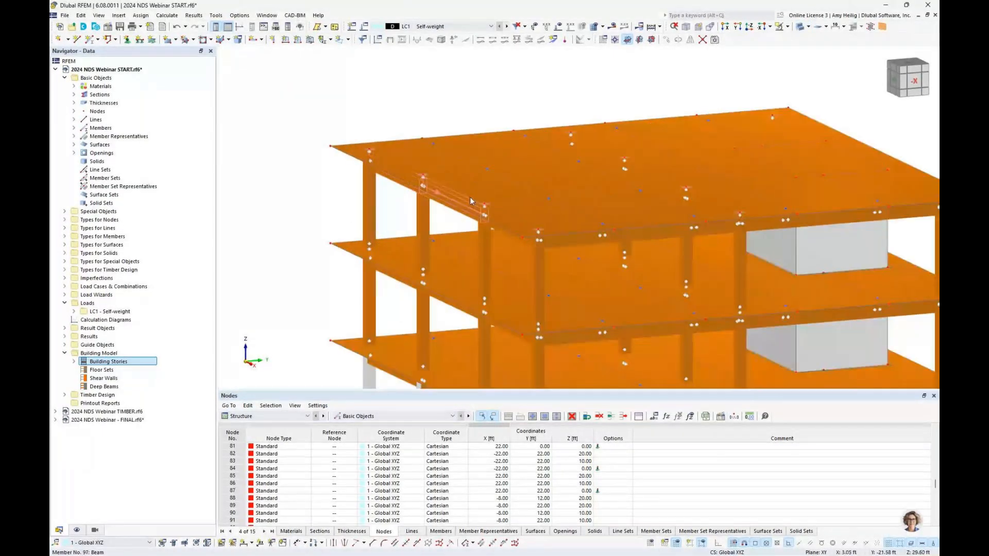
left_click(474, 193)
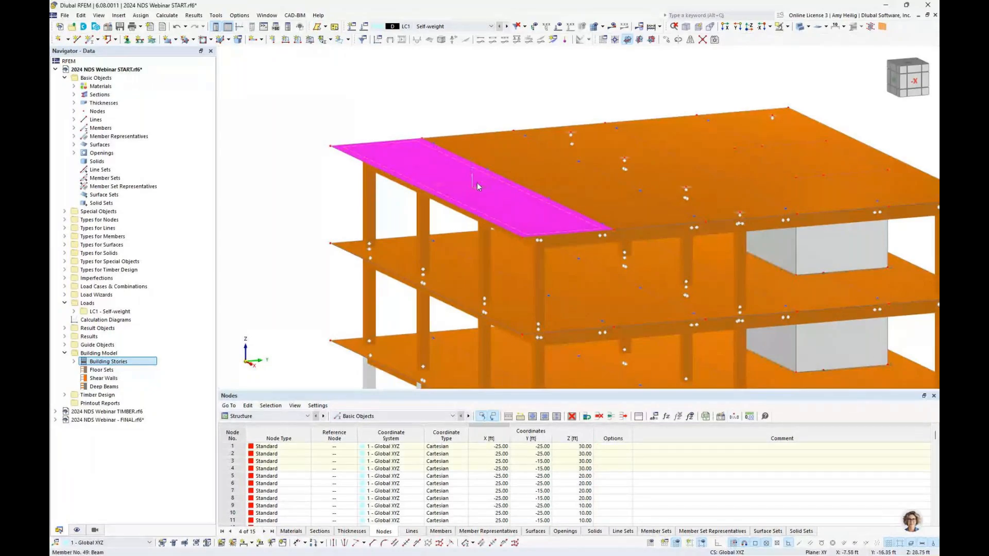
left_click(524, 157)
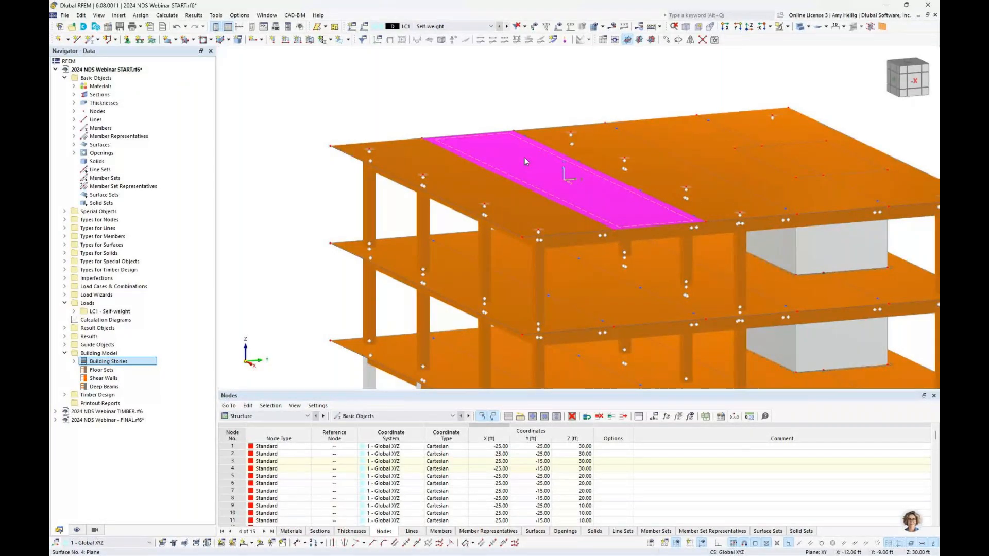
left_click(439, 108)
scroll(454, 119, "up", 2)
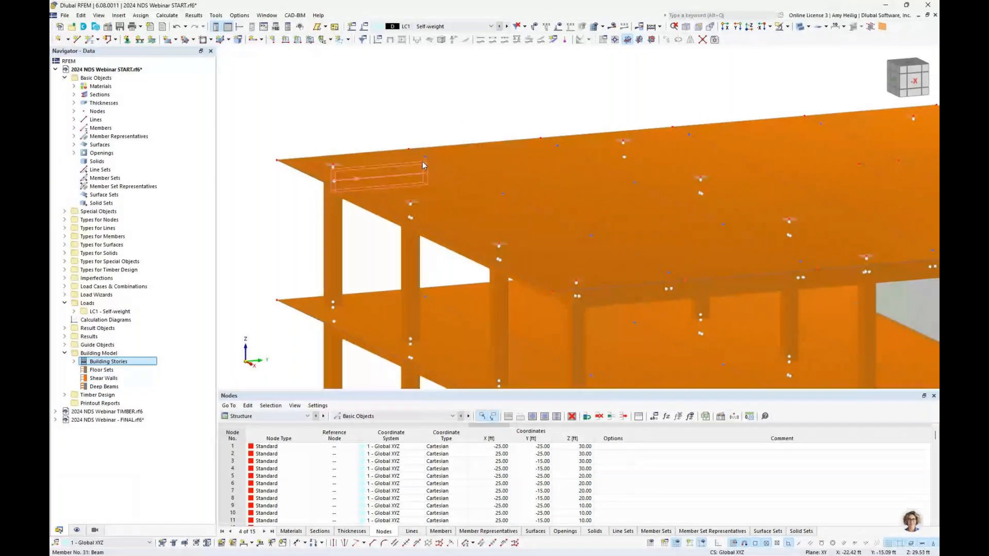
scroll(423, 162, "up", 2)
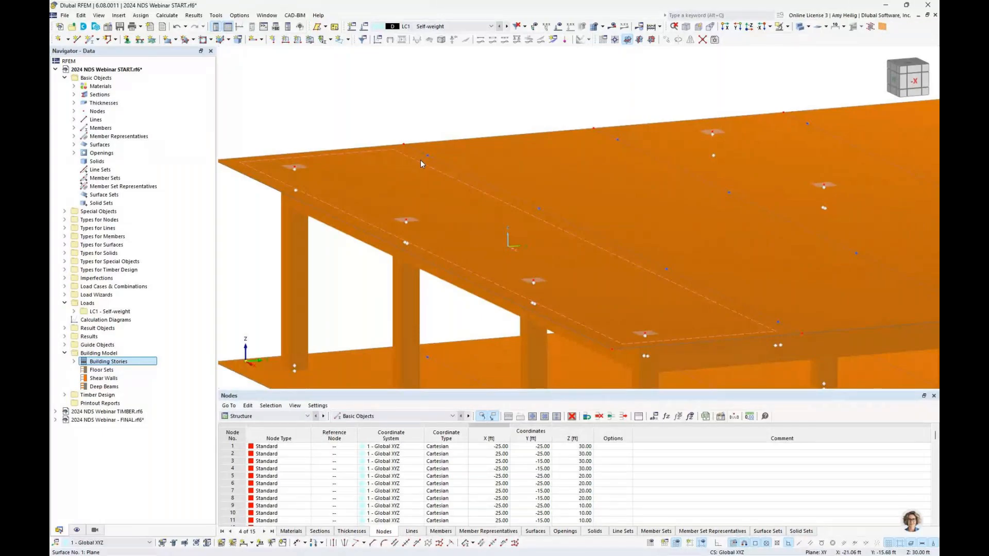
scroll(420, 123, "down", 3)
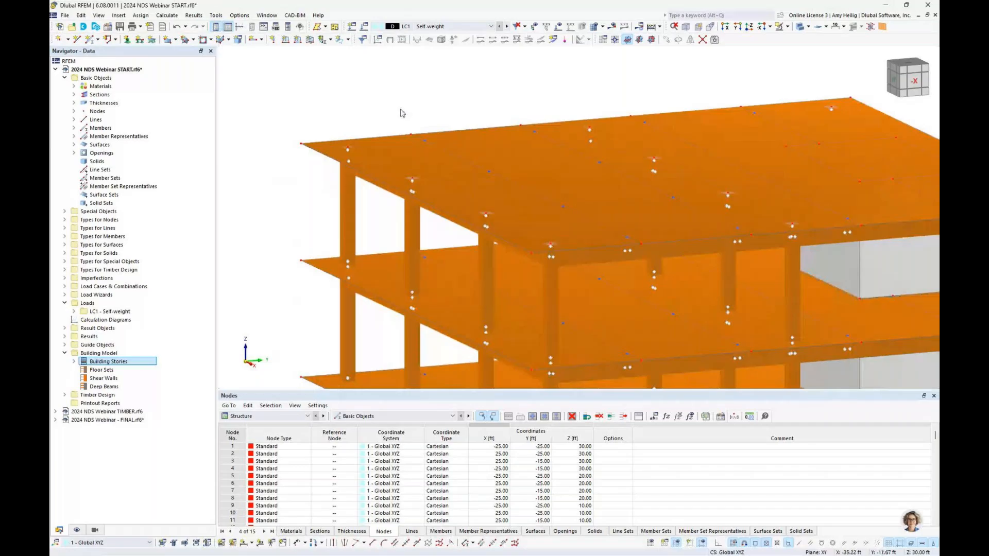
- Define a new line hinge with the translational release ux and a spring constant of 150 kip/ft²
left_click(62, 355)
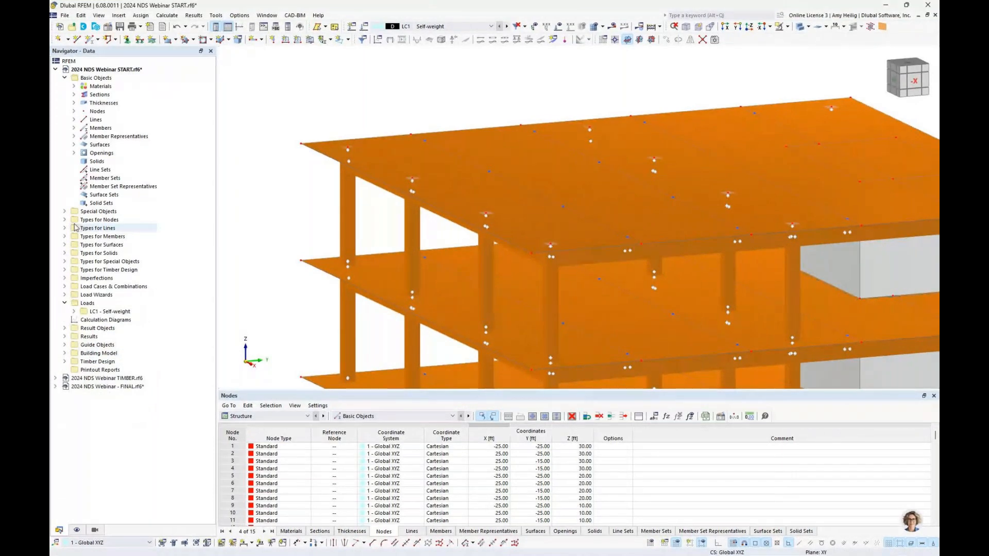
left_click(65, 227)
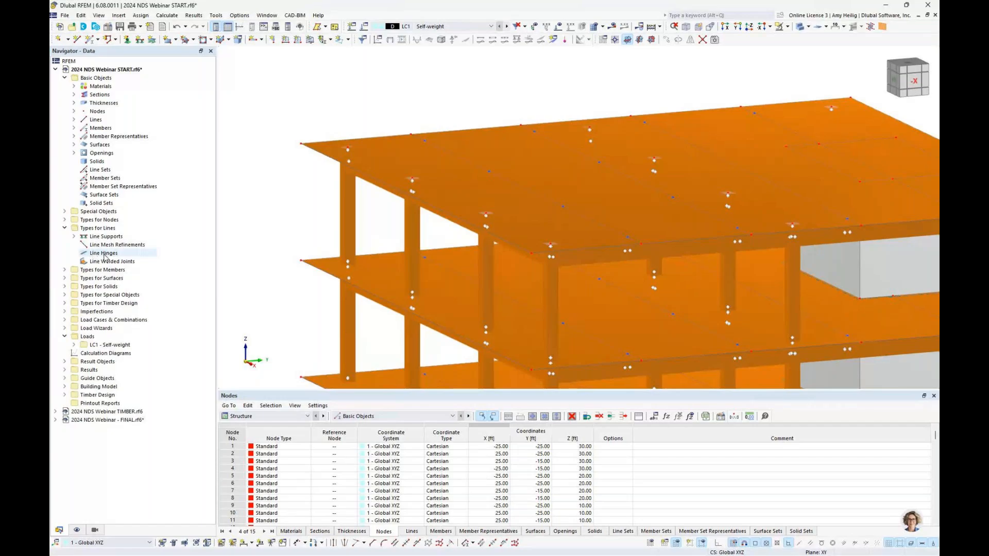
double_click(104, 253)
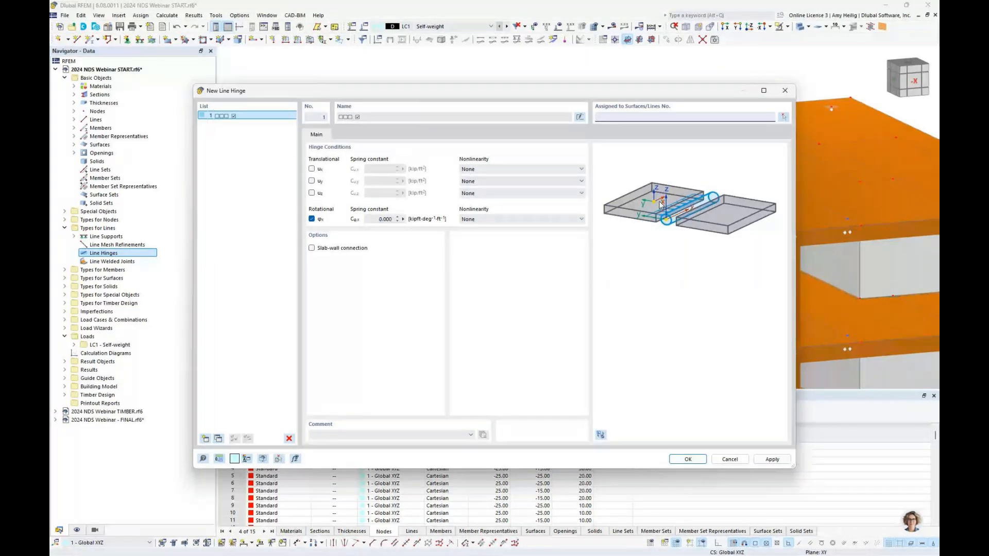
left_click(311, 168)
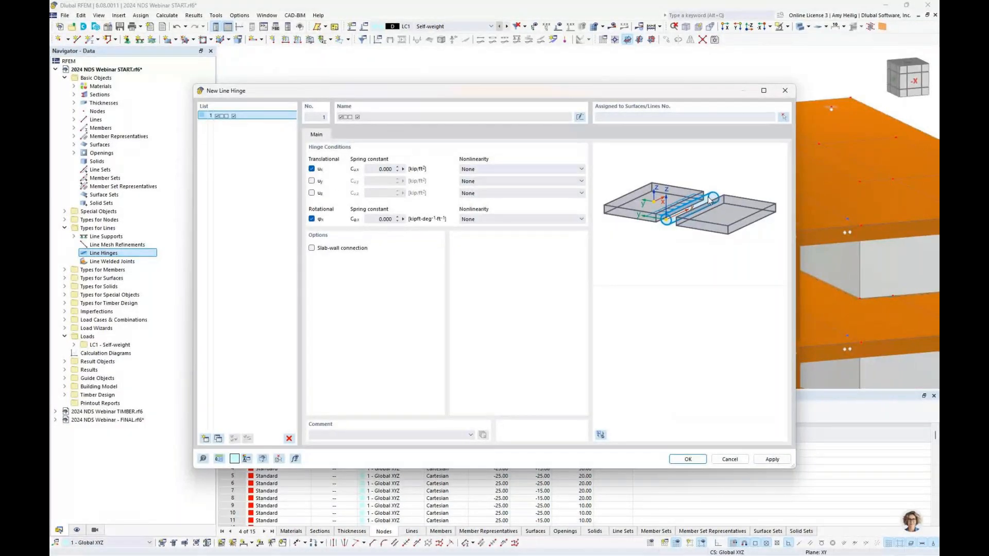
double_click(397, 169)
type("150")
- Assign the line hinge to the top-floor panel joints: surface 1 line 3, surface 4 line 14, surface 7 line 24, surface 10 lines 35, 110, 111
left_click(784, 119)
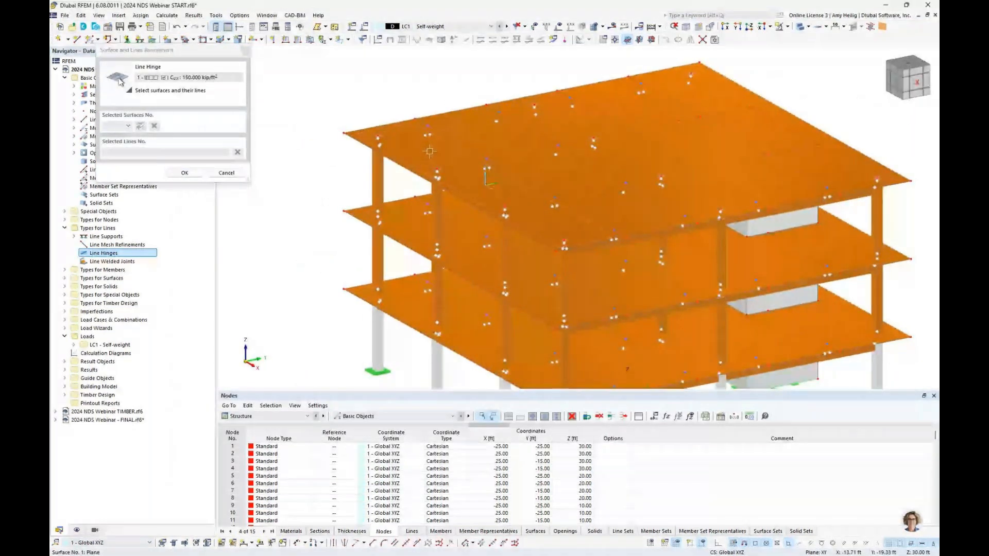
left_click(436, 149)
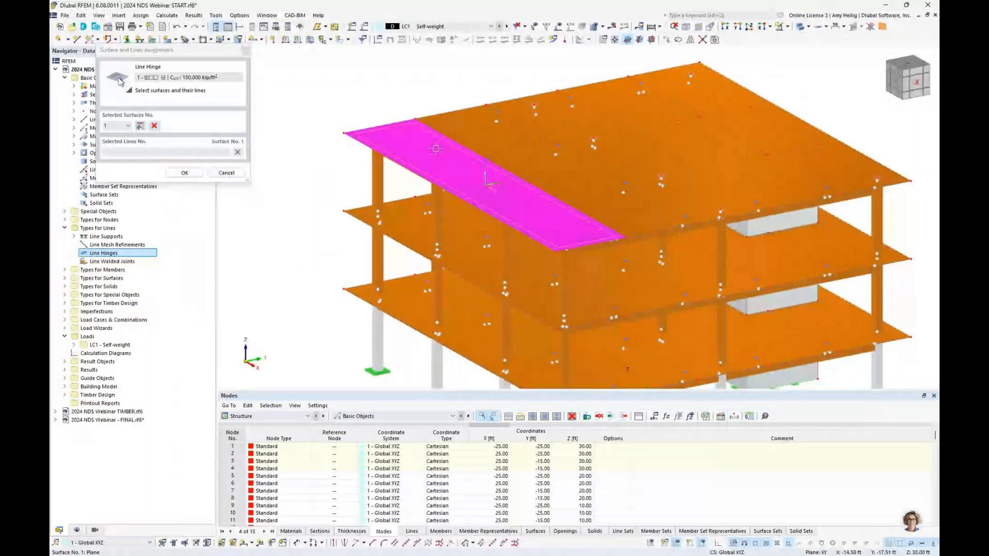
left_click(453, 140)
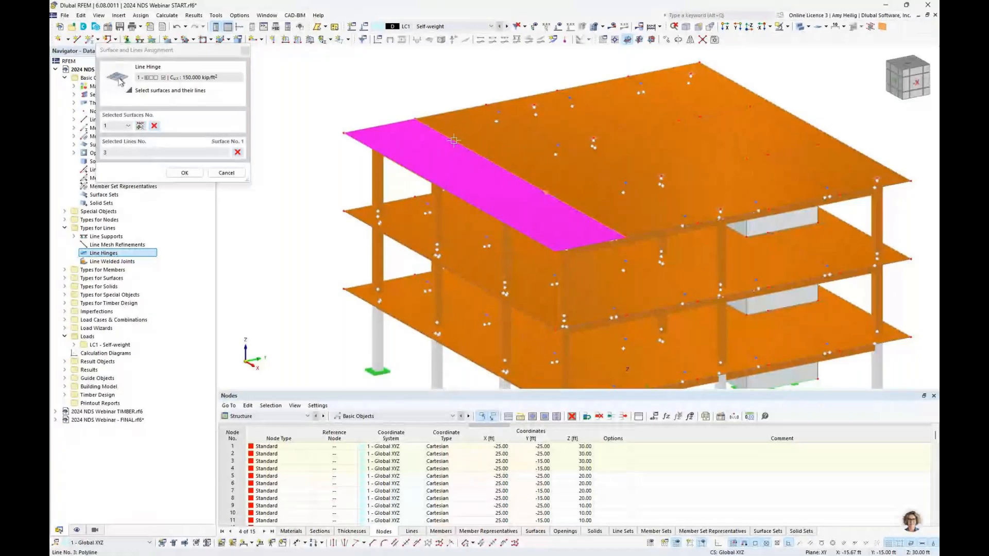
left_click(477, 138)
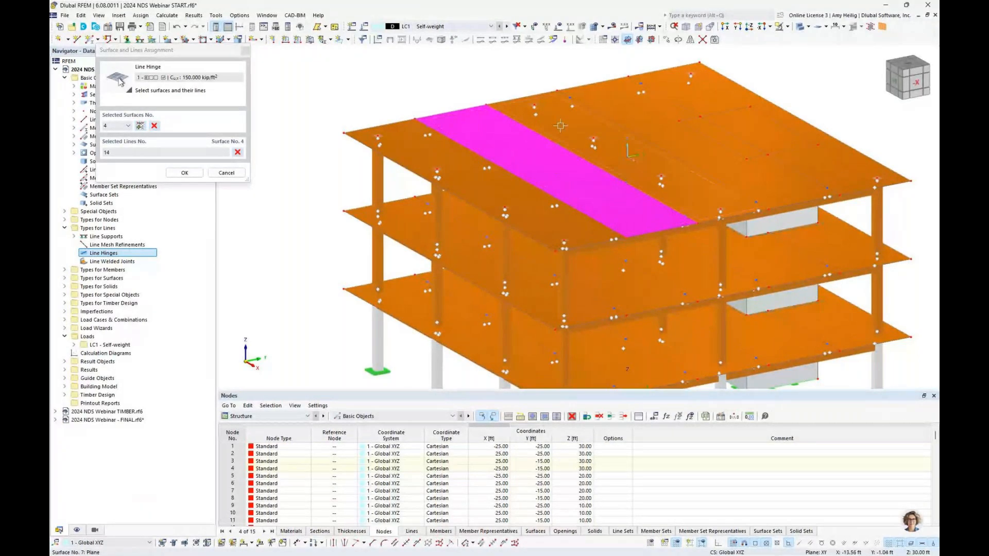
left_click(586, 117)
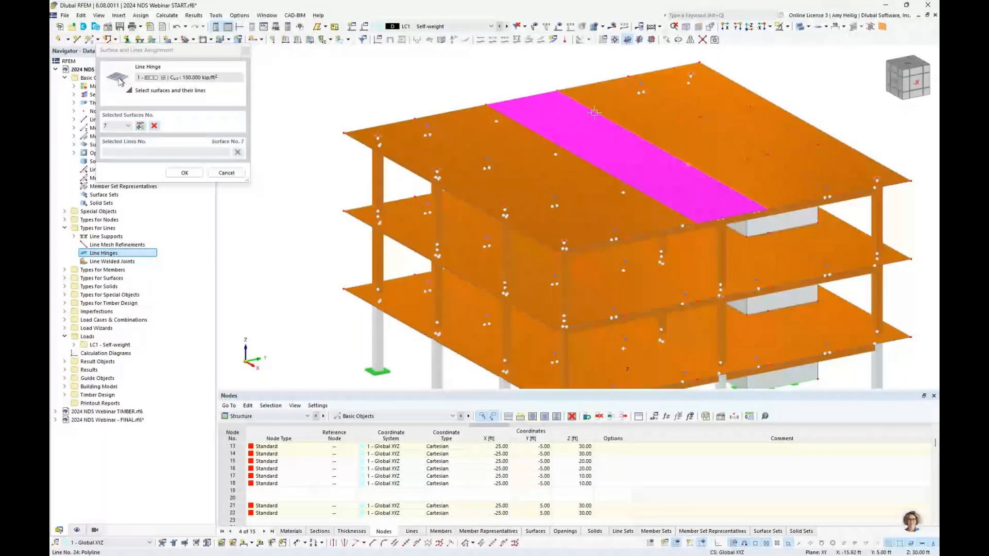
left_click(634, 112)
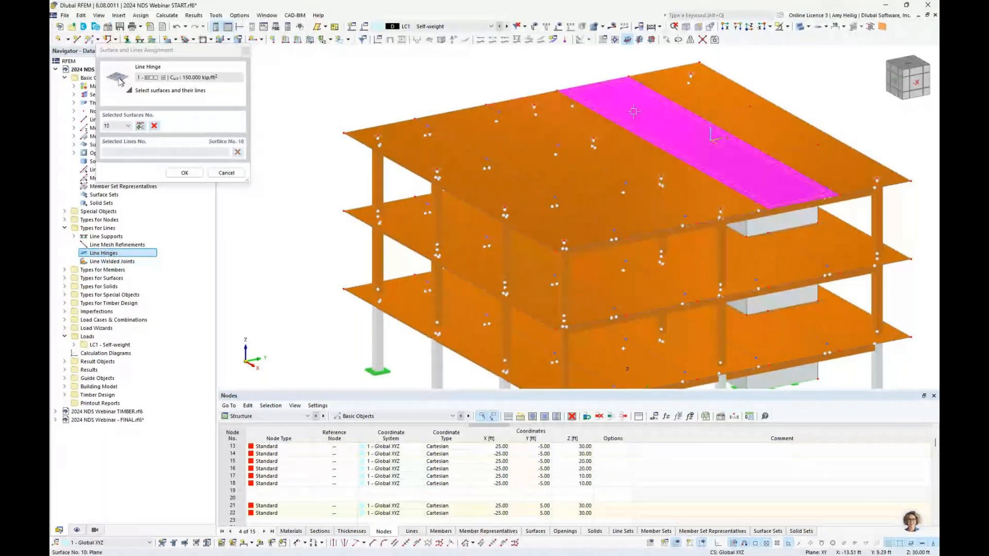
left_click(684, 106)
left_click(714, 124)
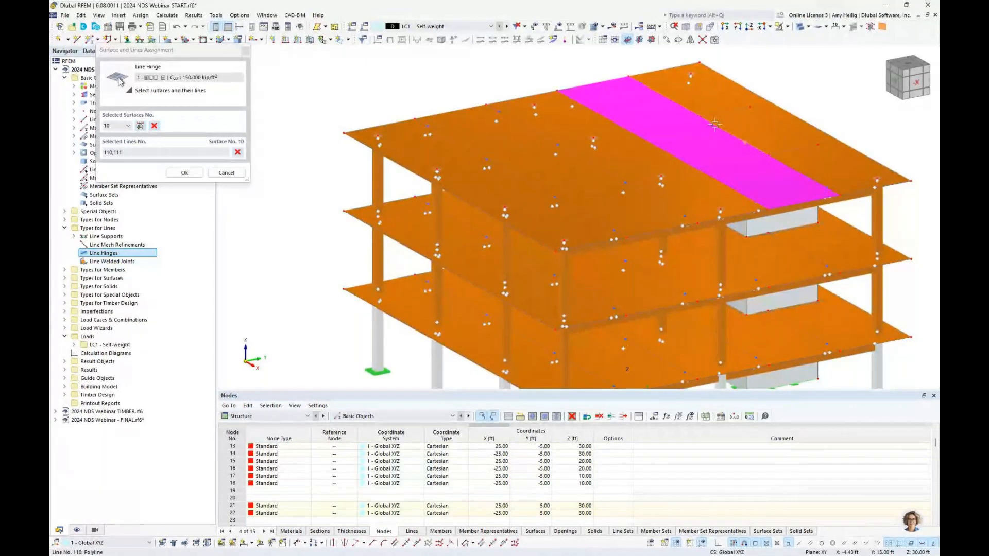
left_click(784, 165)
left_click(184, 173)
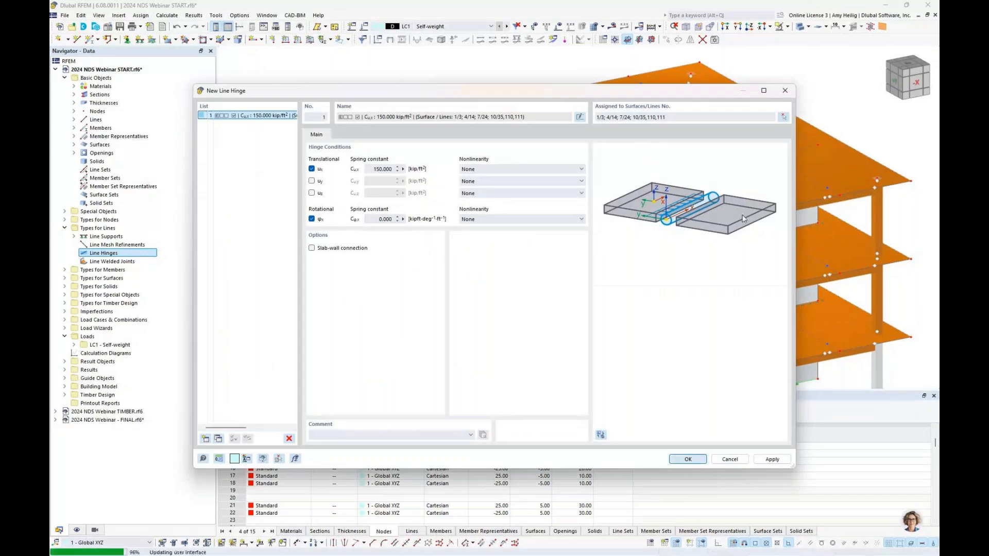
left_click(688, 459)
- Display the model as wireframe and examine the line hinge symbols along the first top-floor panel joint
left_click(800, 28)
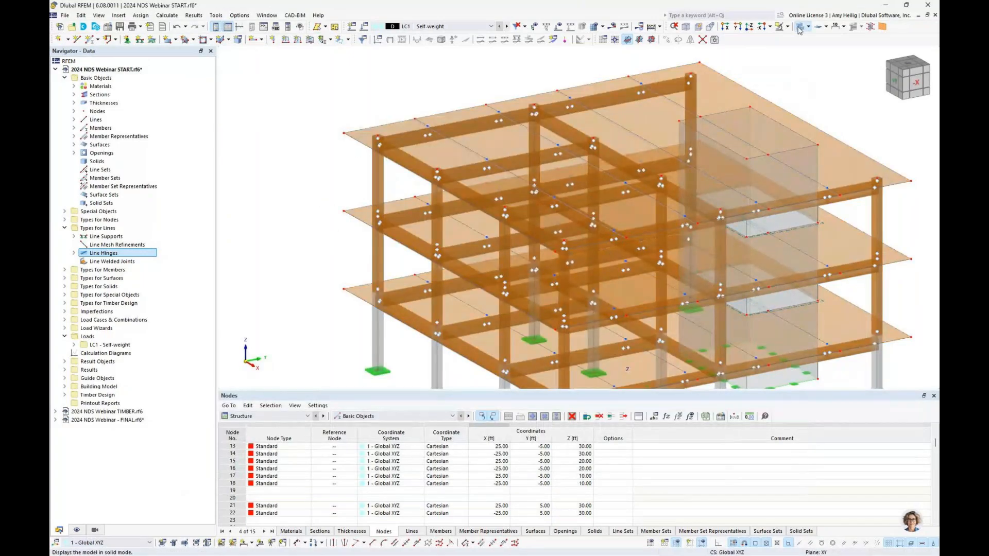
left_click(799, 29)
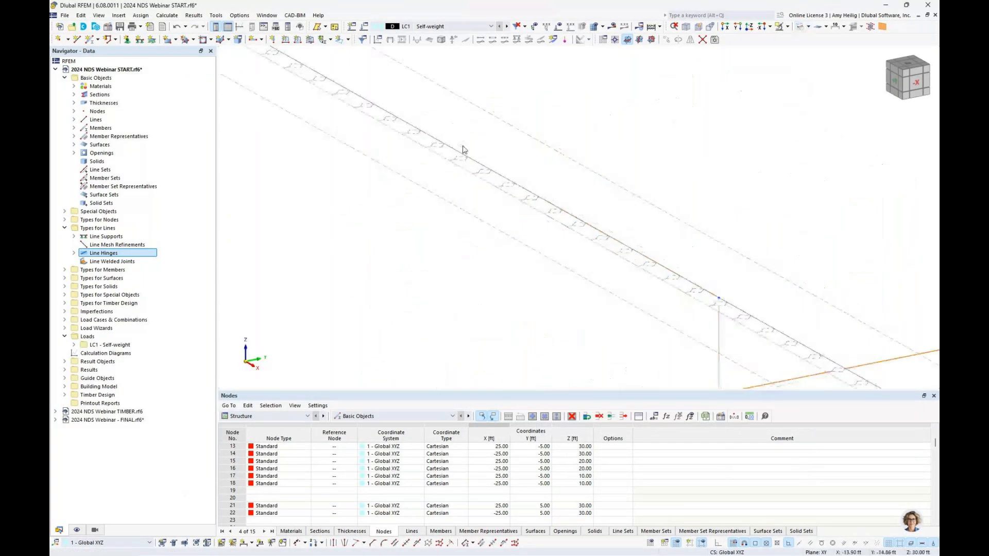
left_click(462, 171)
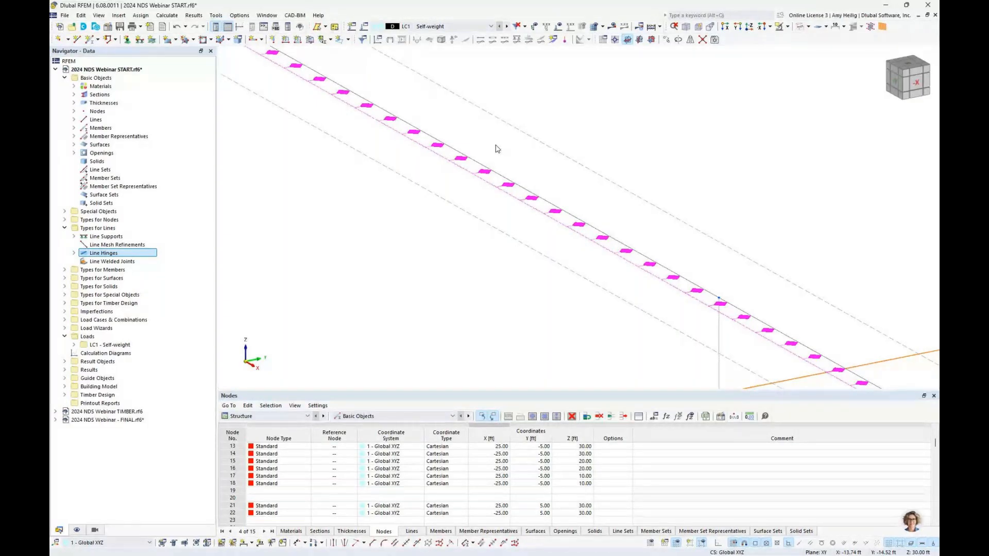
scroll(497, 148, "down", 5)
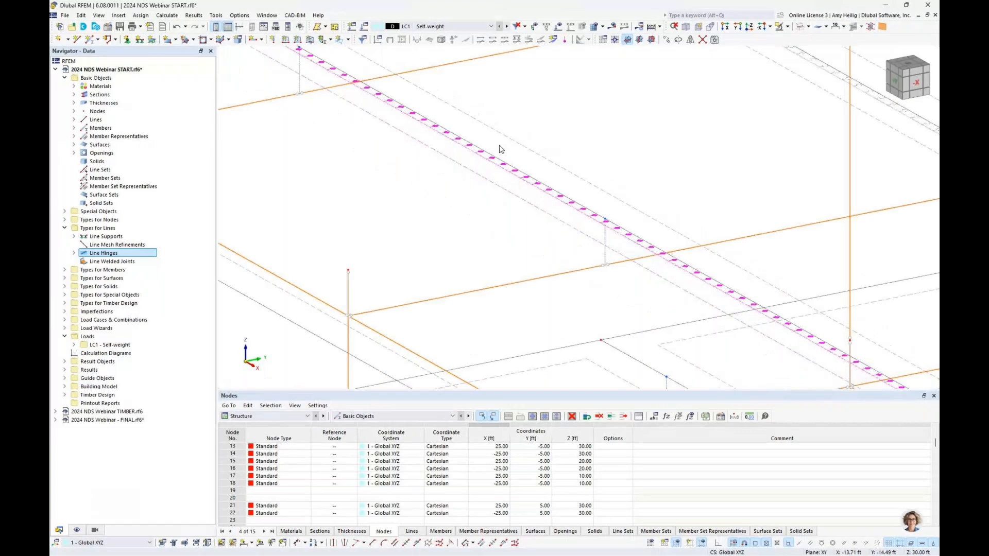
scroll(499, 148, "down", 2)
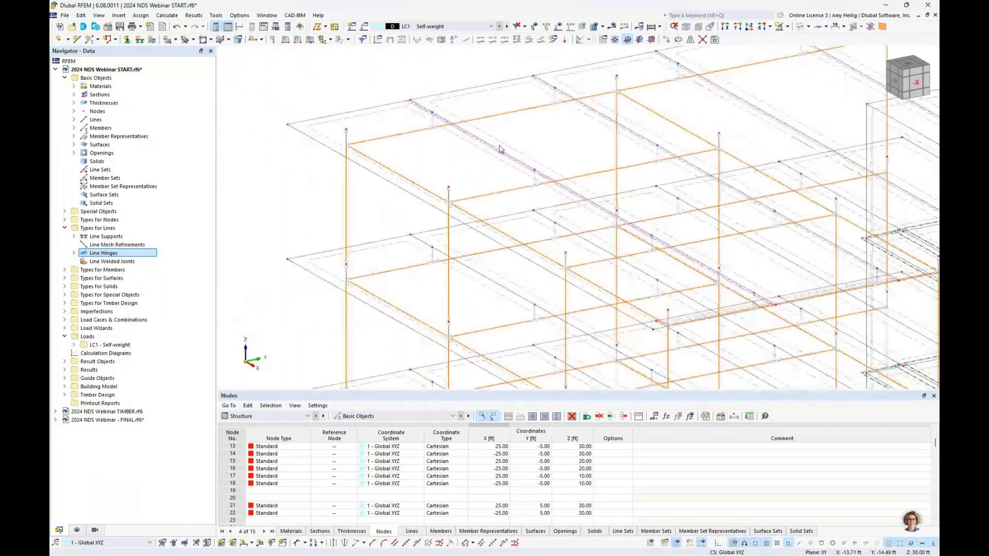
- Display the building model as rendered transparent solids and expand the Special Objects category
scroll(499, 149, "down", 3)
middle_click_drag(498, 135, 448, 131)
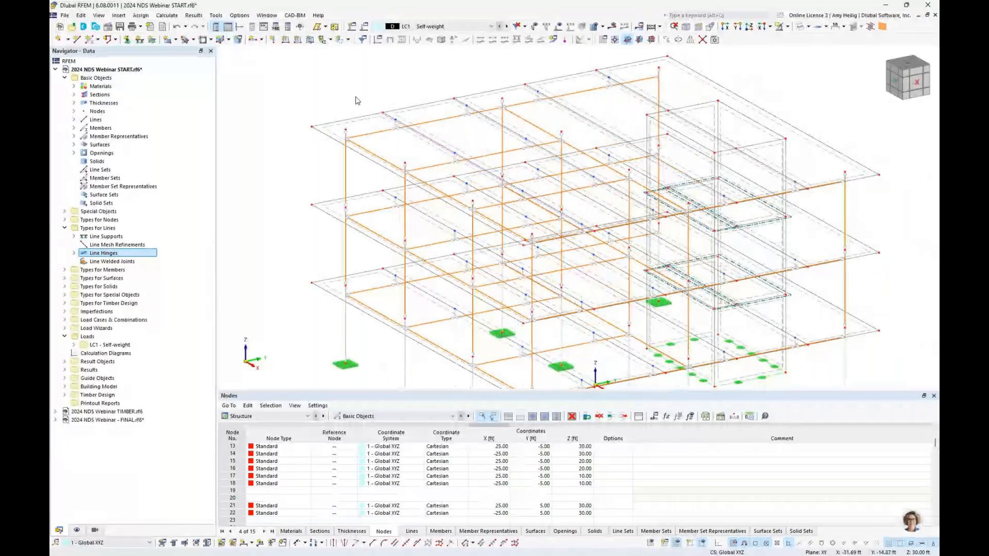
left_click(800, 26)
left_click(800, 26)
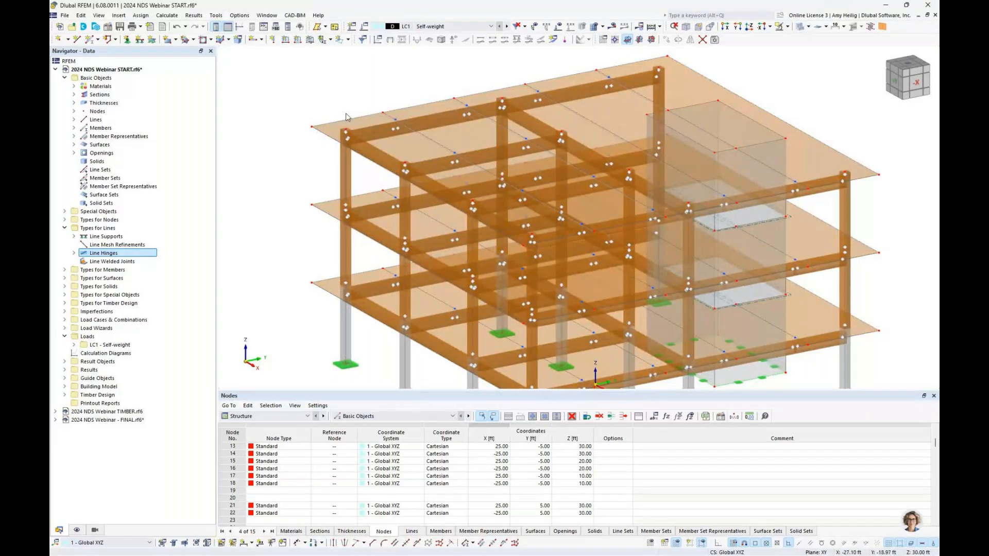
scroll(387, 142, "up", 2)
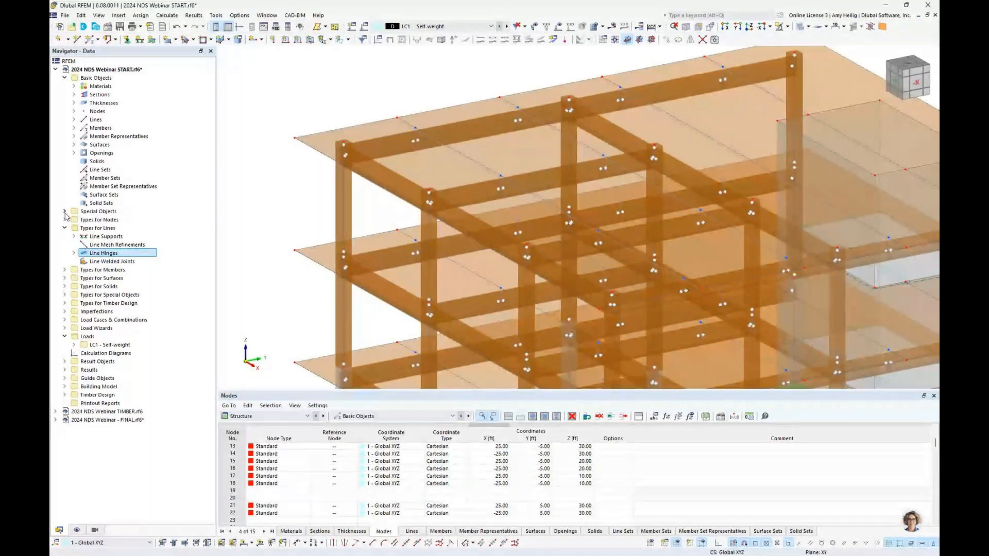
left_click(64, 211)
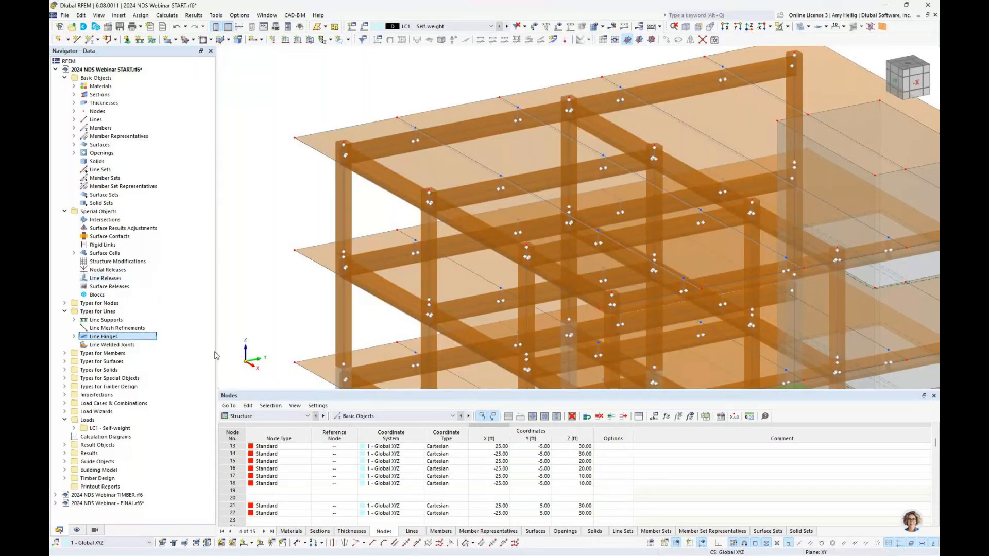
- Show only building story 2 (30.00 ft) and turn off the background display of hidden objects
left_click(97, 529)
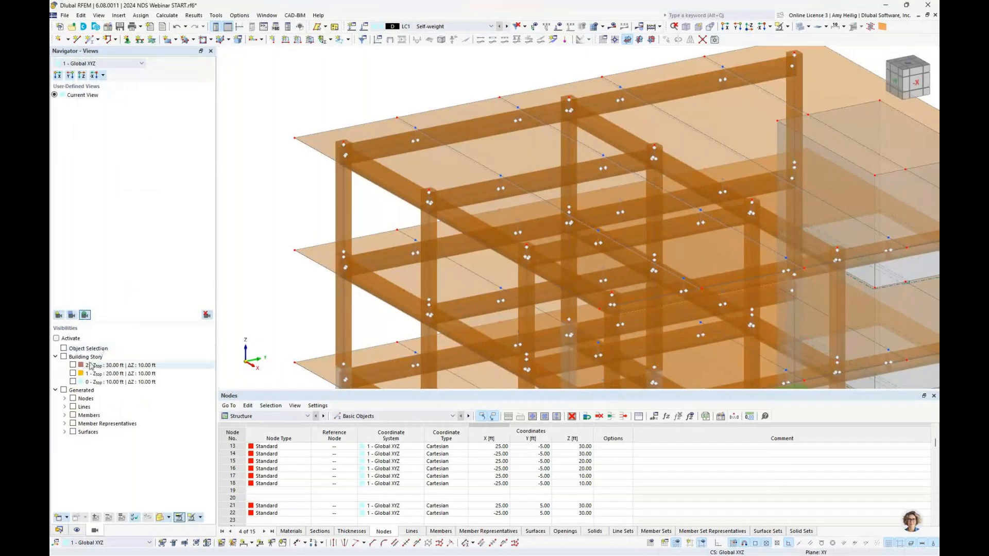
left_click(73, 365)
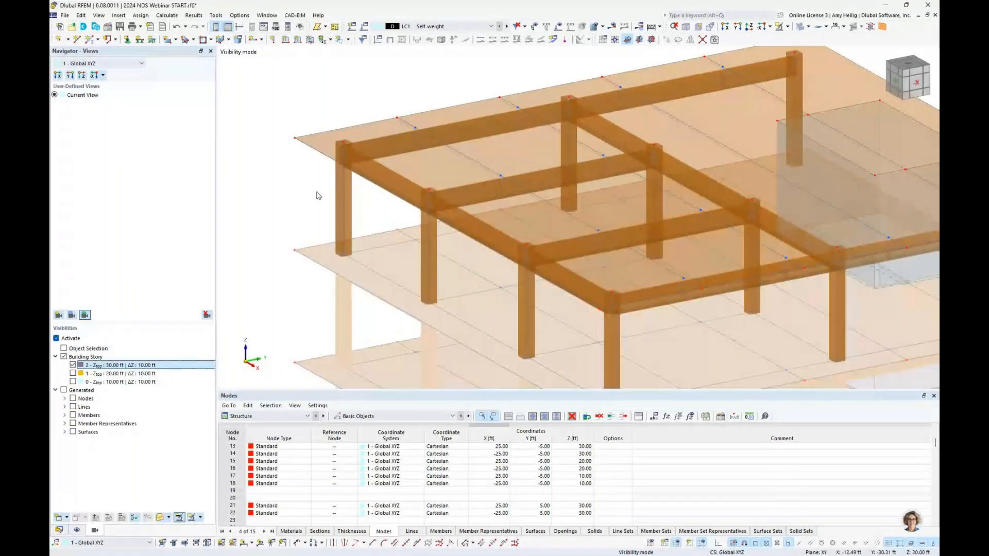
right_click(275, 176)
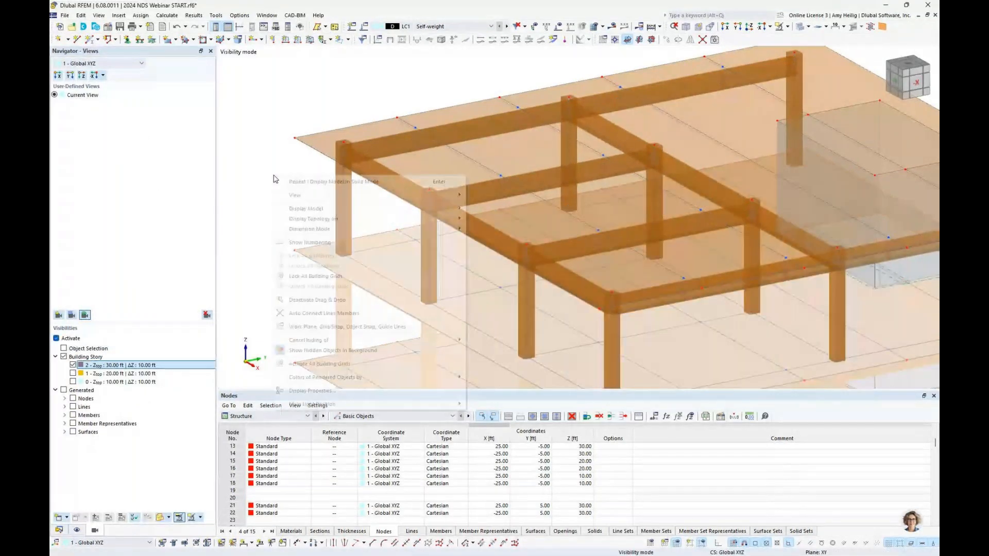
left_click(317, 351)
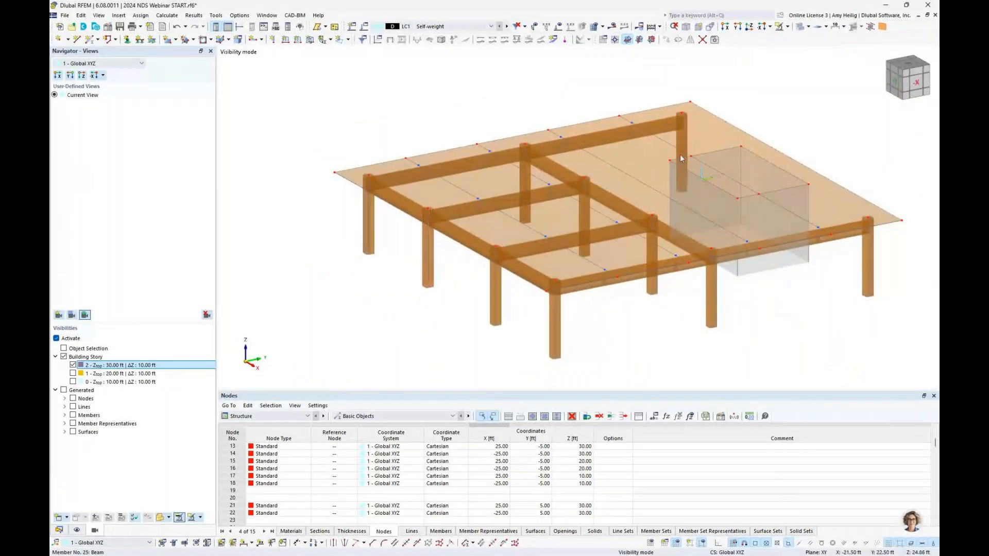
- In a wireframe plan view, connect lines and members at their intersections along the four Y-direction beam lines of the top story
left_click(799, 28)
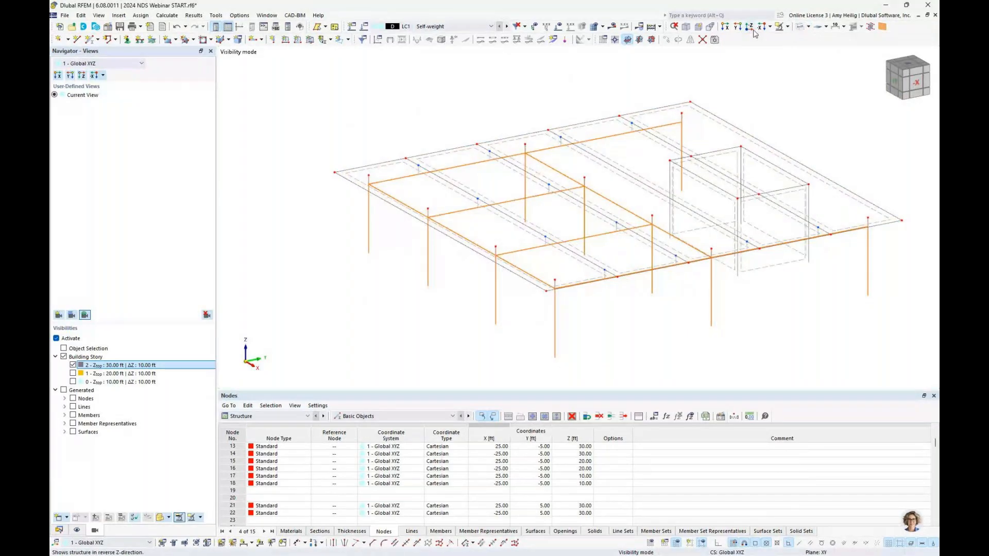
left_click(751, 28)
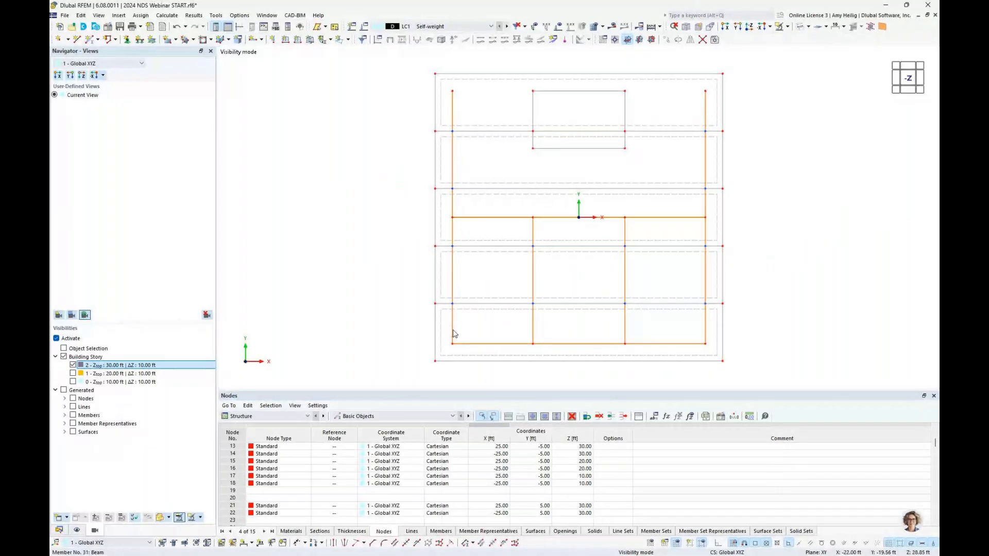
mouse_move(447, 84)
left_mouse_down()
mouse_move(457, 95)
mouse_move(468, 350)
left_mouse_up()
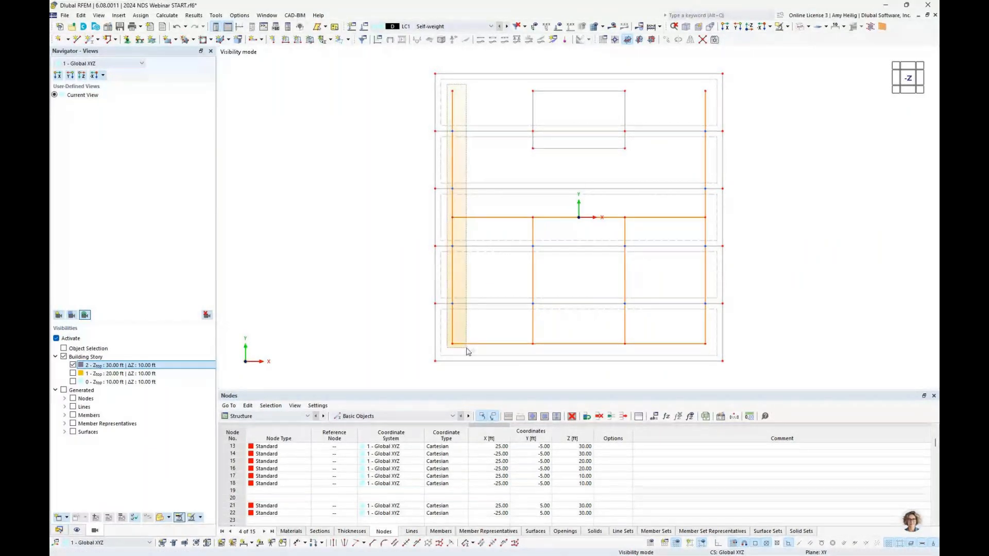
left_click_drag(527, 205, 541, 352)
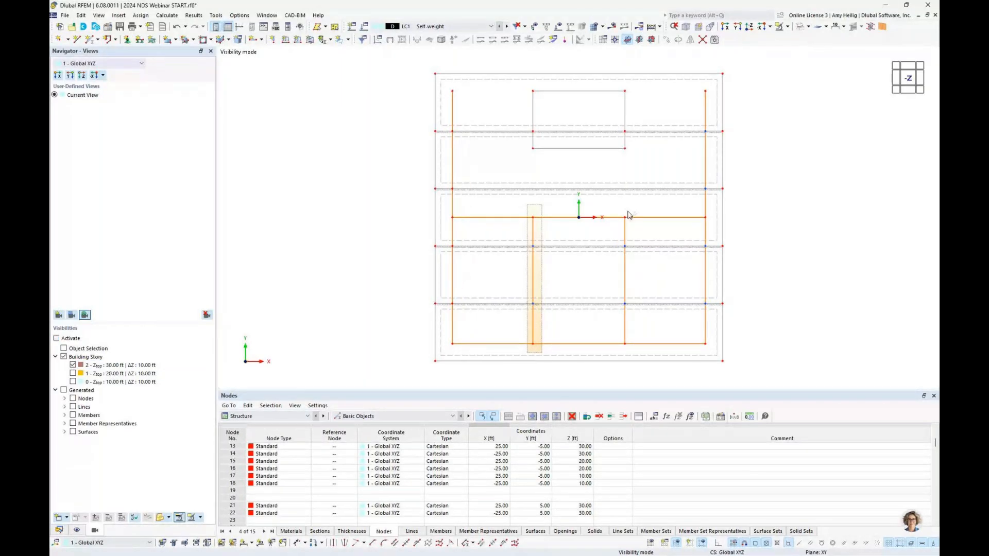
left_click_drag(694, 81, 705, 329)
- Create member sets from the 12 Y-direction beam segments between the first two column rows of the top story
middle_click_drag(813, 280, 655, 172, "ctrl")
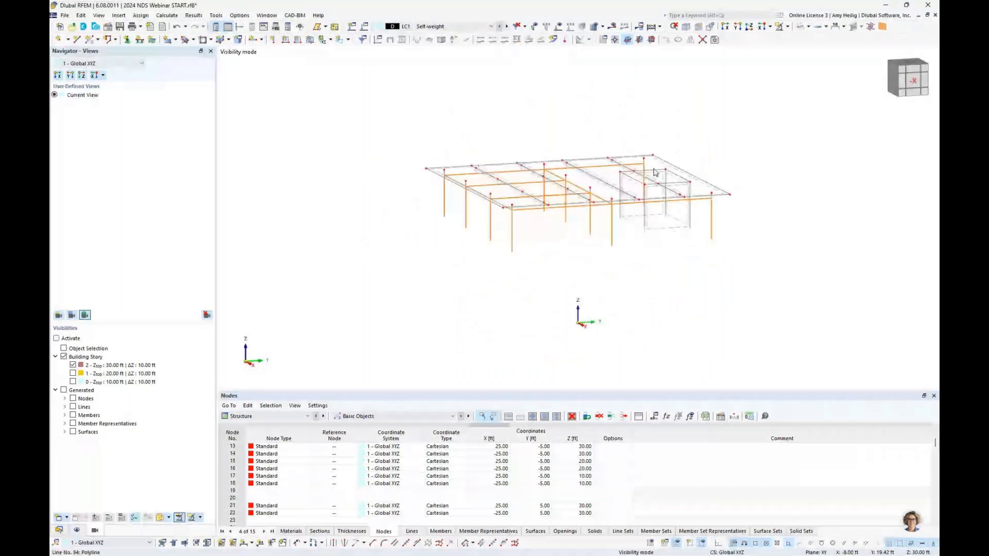
scroll(548, 214, "up", 3)
scroll(546, 214, "up", 2)
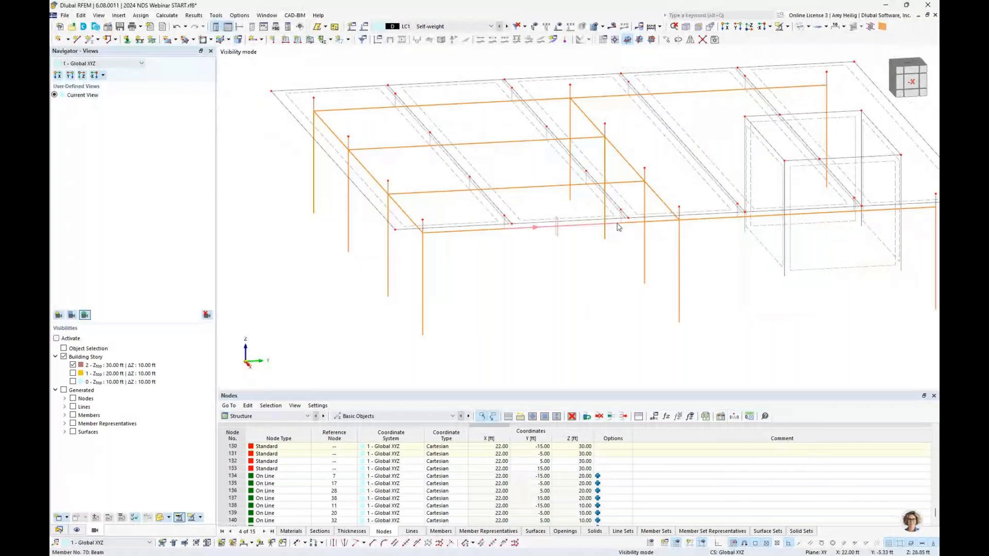
middle_click_drag(543, 304, 532, 284, "ctrl")
scroll(529, 234, "up", 4)
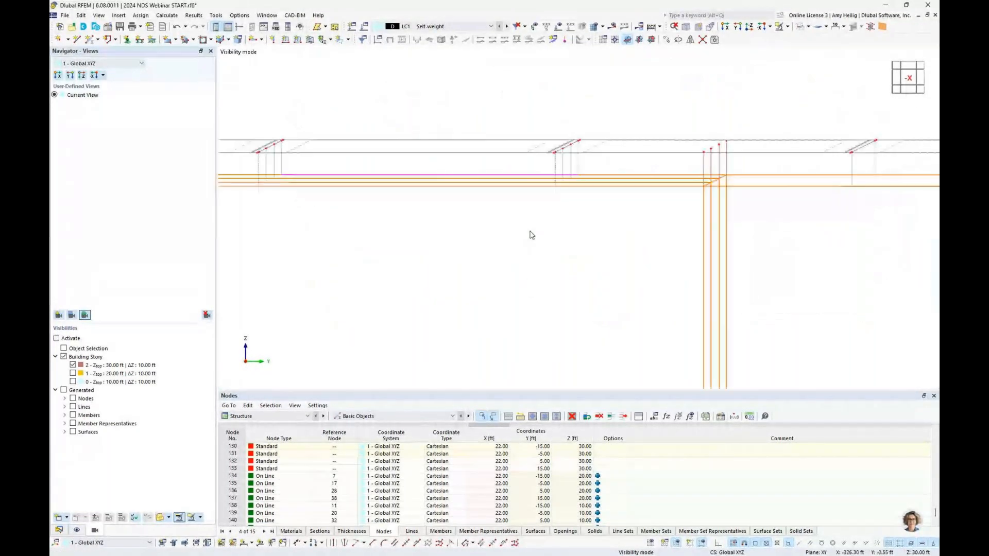
scroll(566, 227, "down", 2)
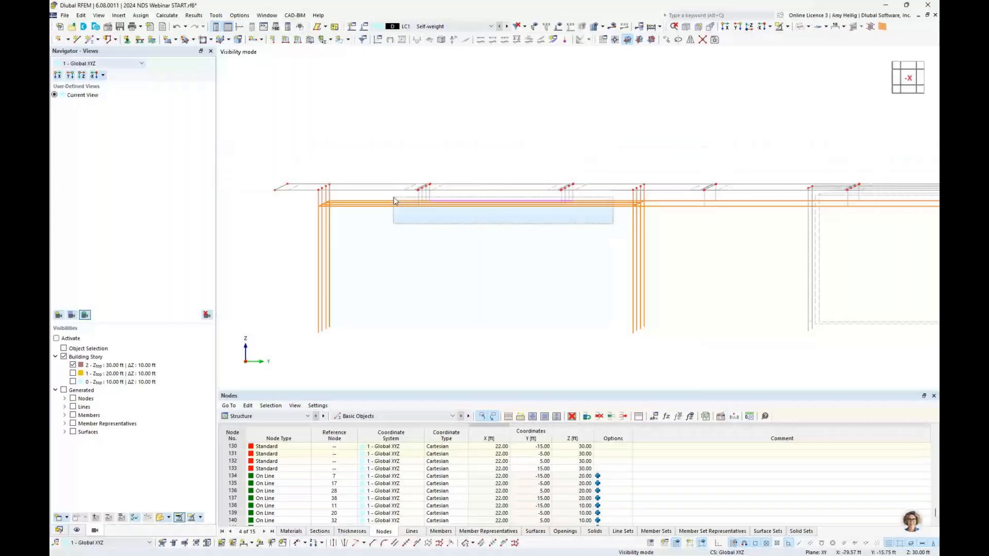
right_click(482, 204)
mouse_move(695, 231)
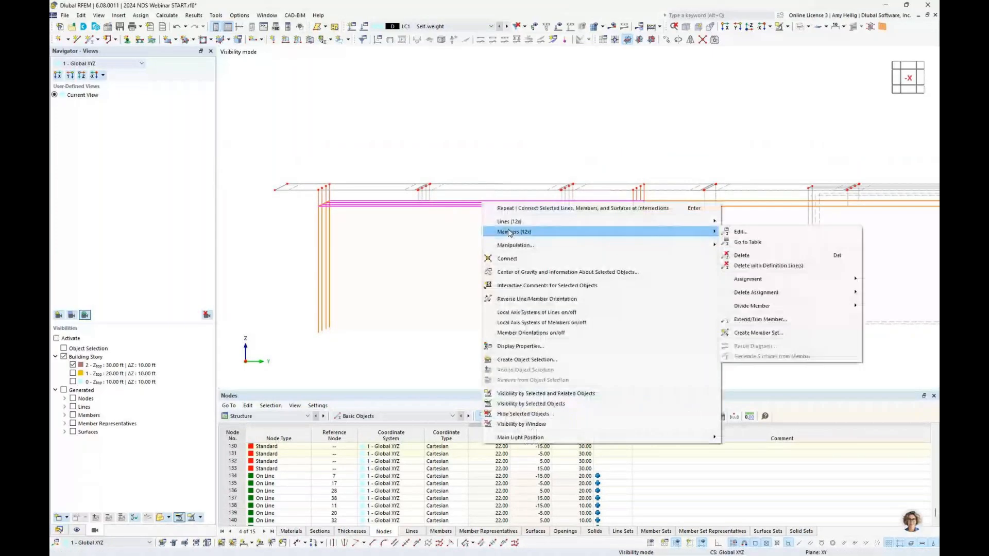
left_click(776, 333)
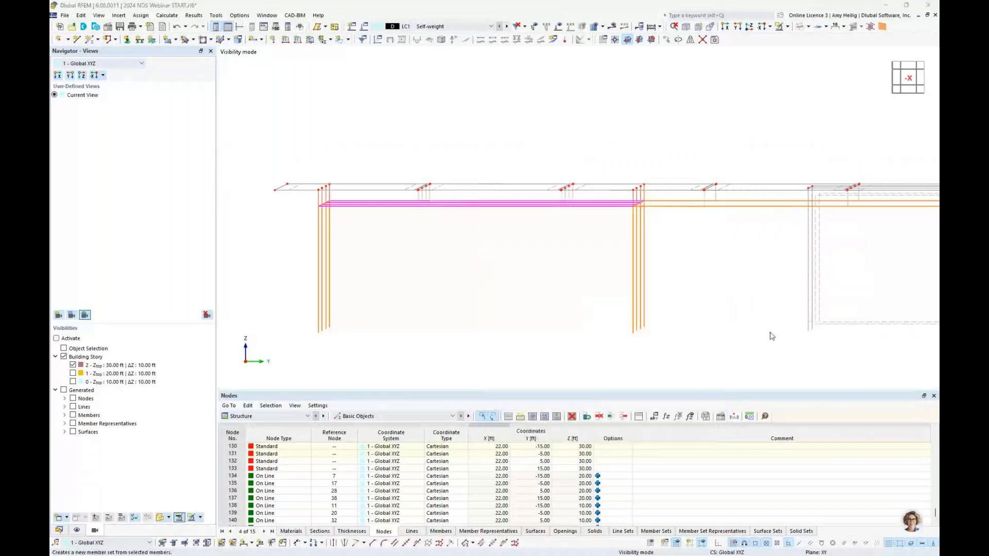
key("Return")
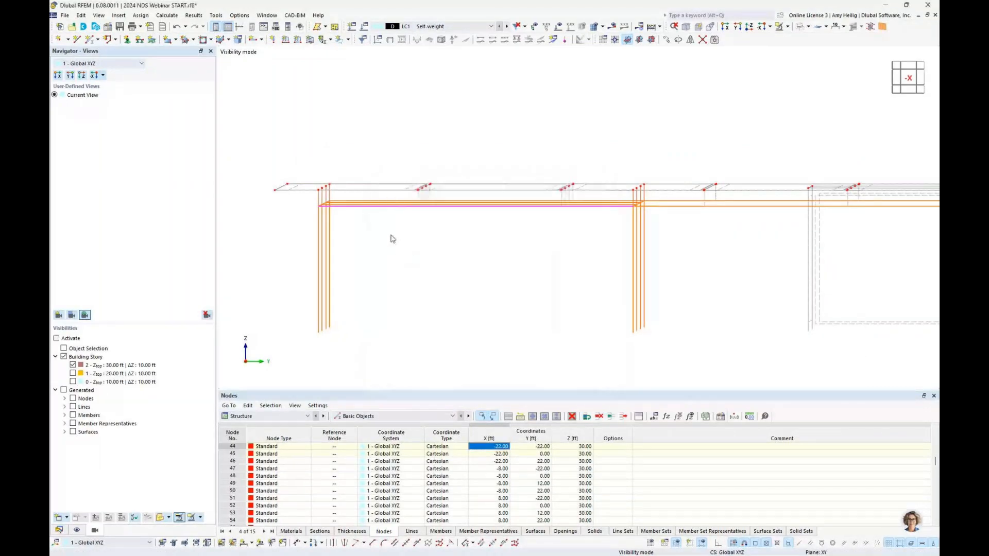
- Start a new line release and a new line release type for it
middle_click_drag(393, 238, 469, 279, "ctrl")
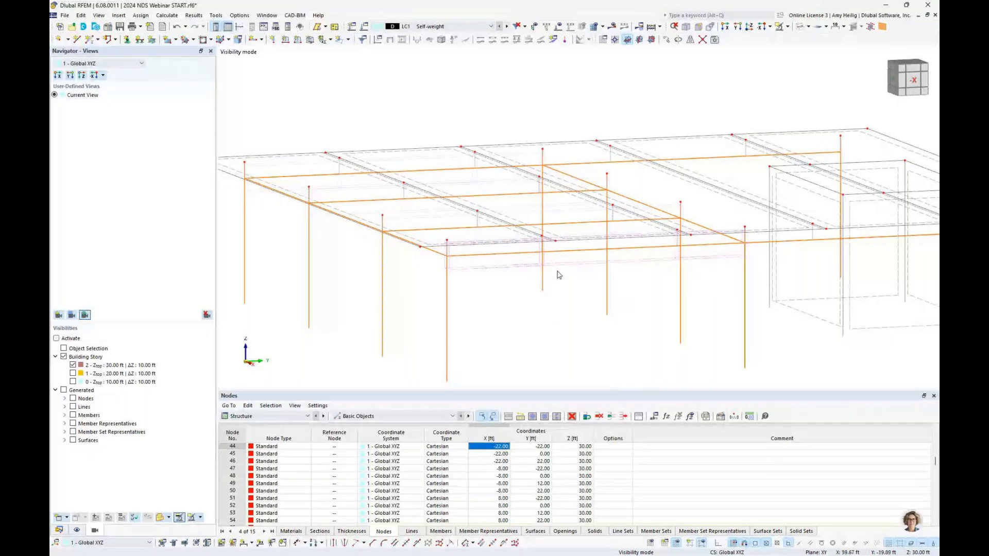
scroll(558, 268, "down", 3)
mouse_move(519, 247)
middle_mouse_down("ctrl")
mouse_move(527, 256)
mouse_move(509, 247)
middle_mouse_up("ctrl")
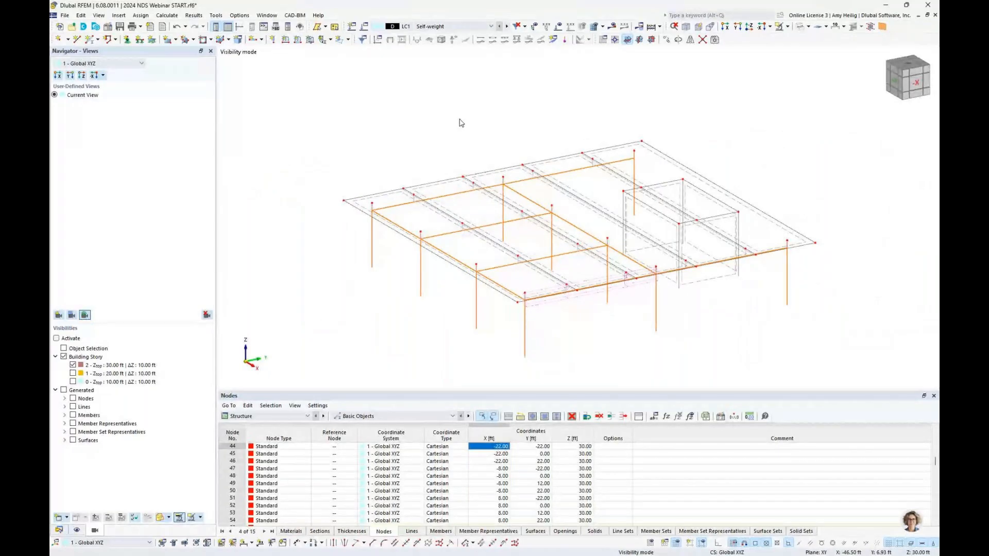
left_click(59, 530)
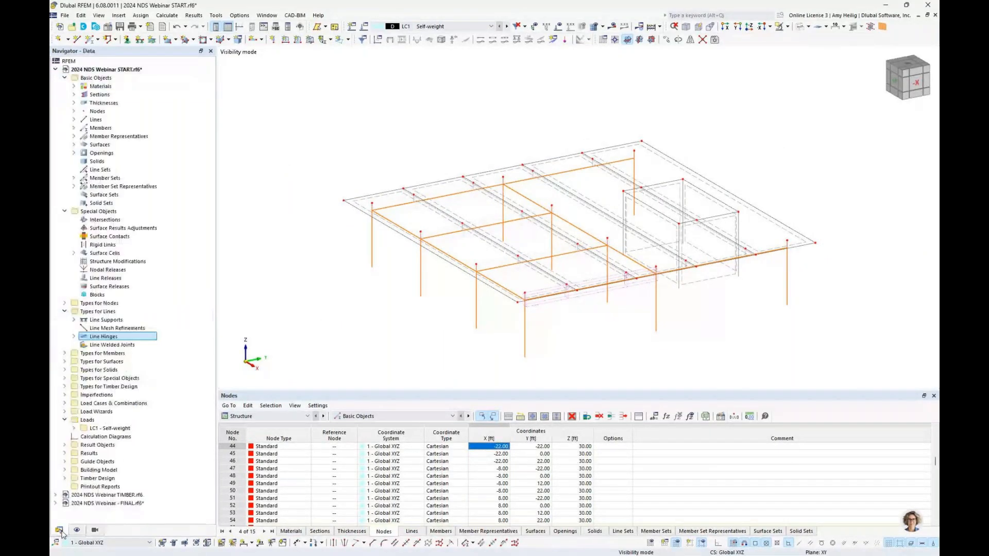
double_click(114, 279)
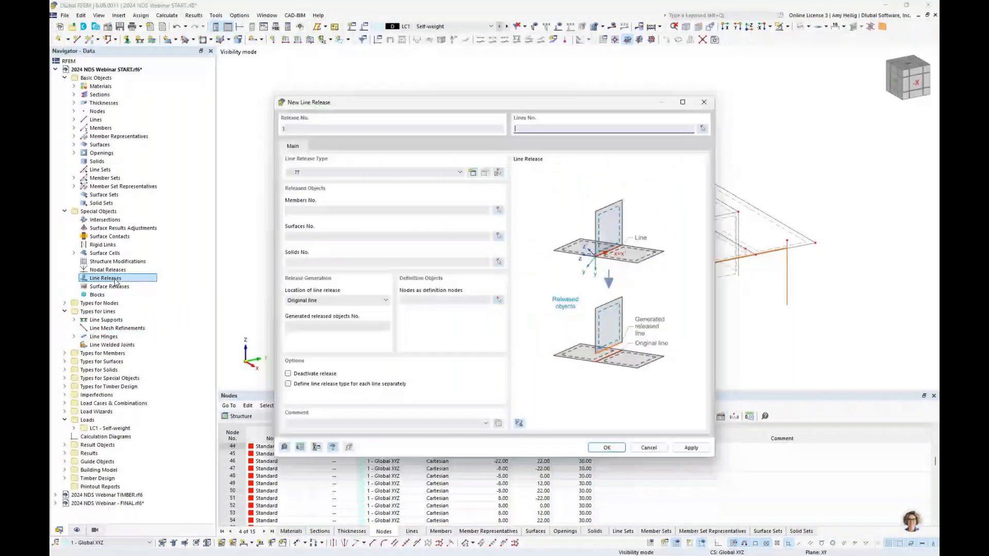
left_click(474, 172)
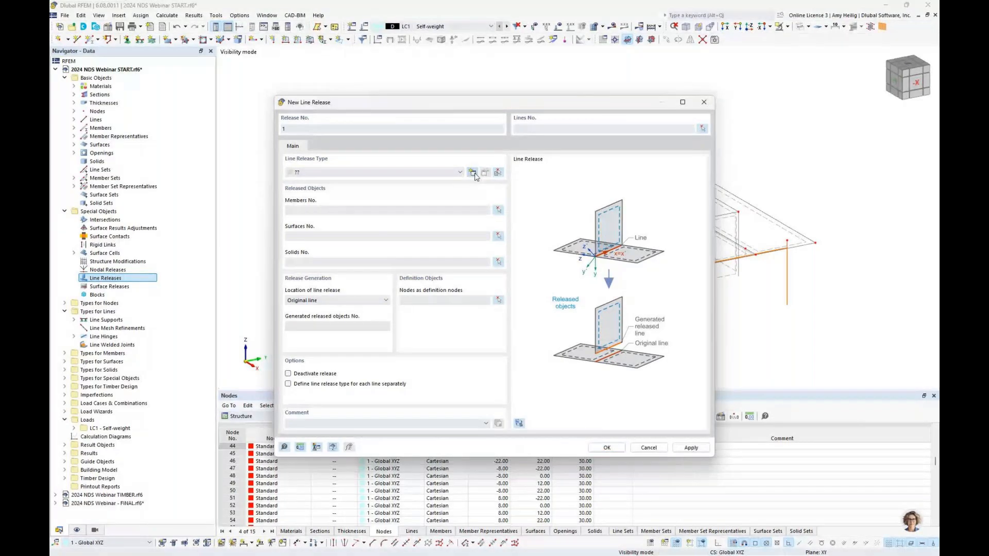
left_click(474, 173)
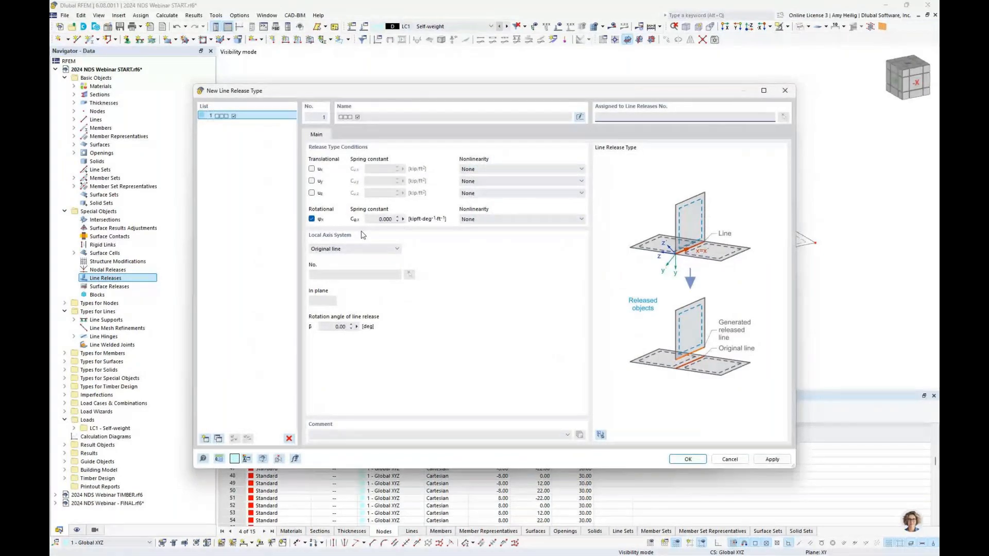
- Define the release type with spring constants of 50 kip/ft² for ux and uy and 0.001 for the rotation φx
left_click_drag(368, 220, 411, 223)
type("0.001")
left_click(311, 169)
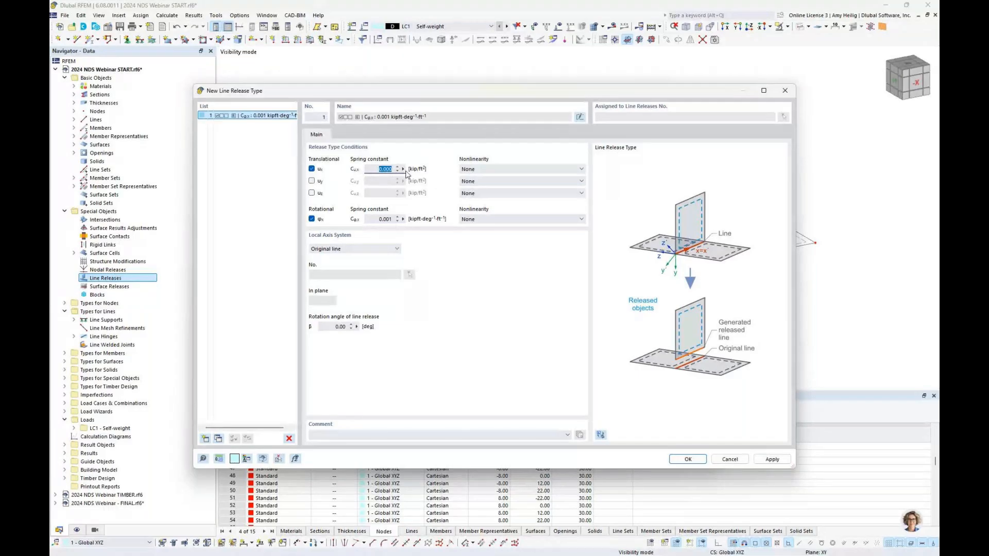
type("50")
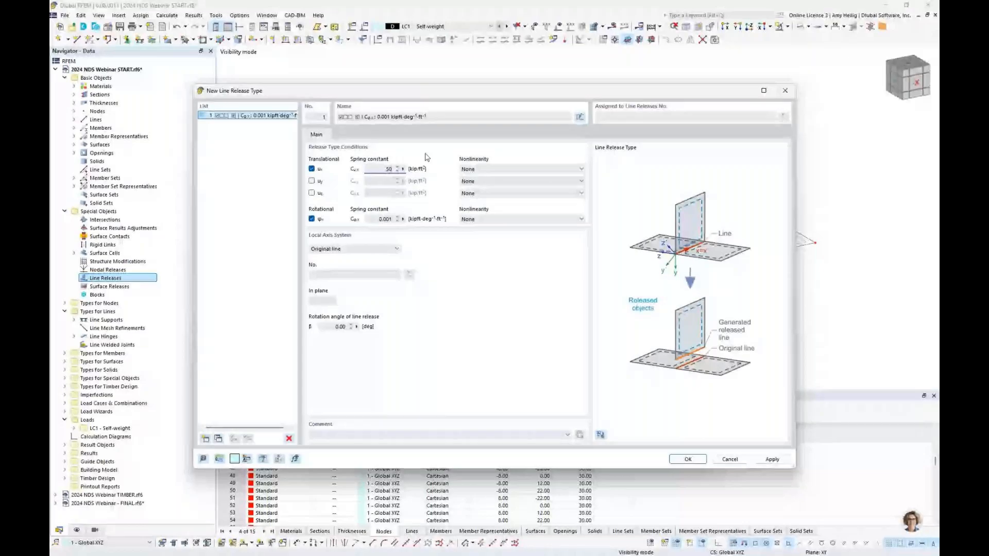
left_click(312, 181)
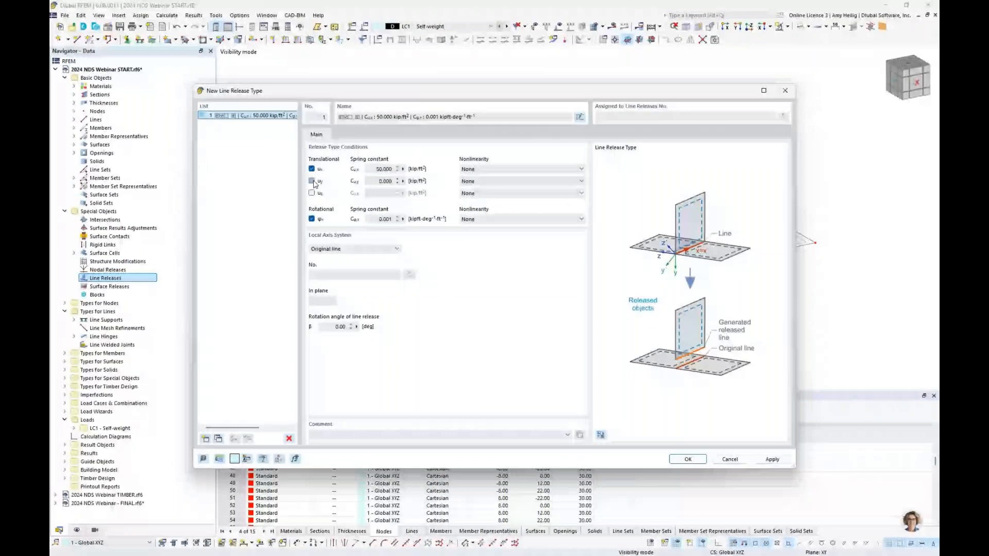
left_click(368, 182)
type("50")
left_click(366, 173)
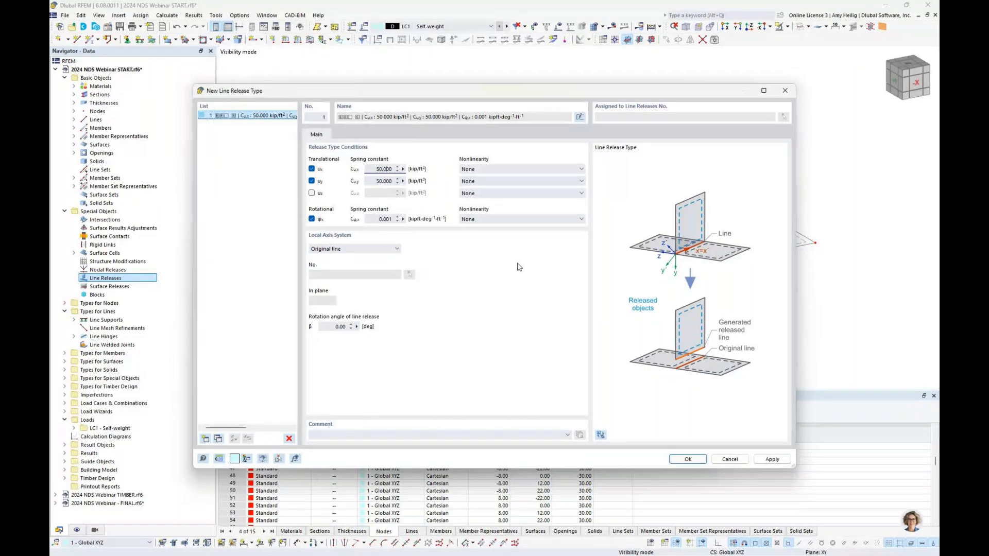
key("Return")
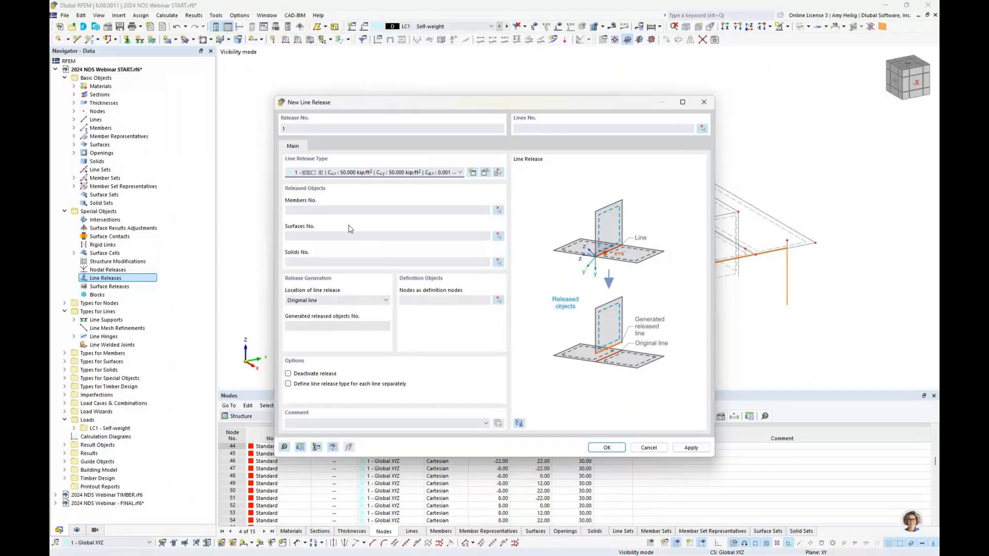
- Assign all horizontal beams of the top story as the line release's released members
left_click(499, 210)
middle_click_drag(448, 243, 620, 264)
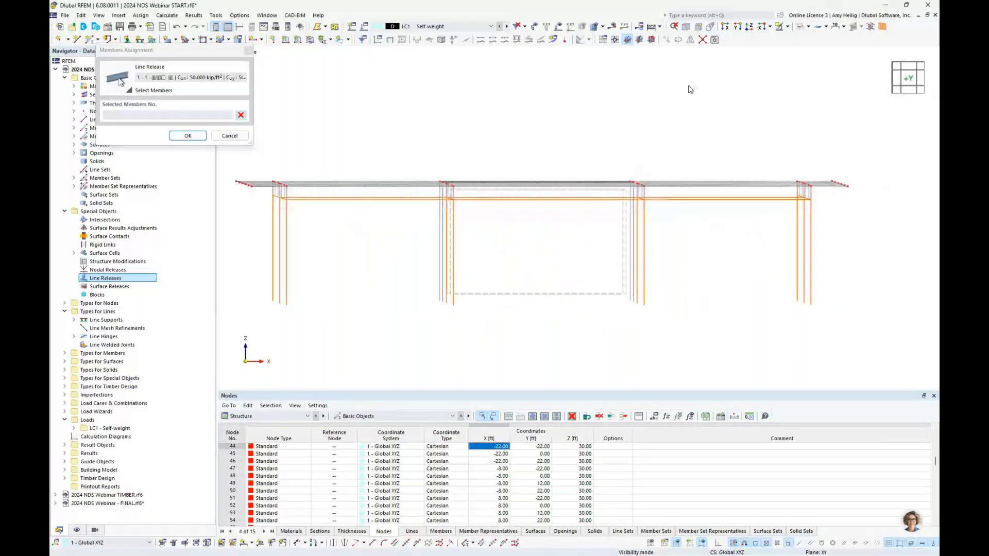
left_click_drag(259, 190, 840, 222)
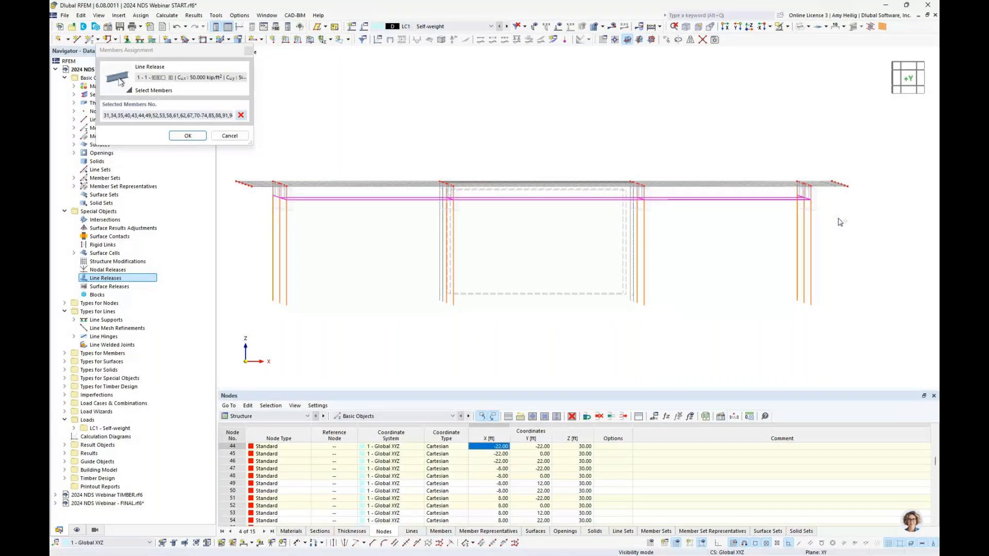
left_click(190, 136)
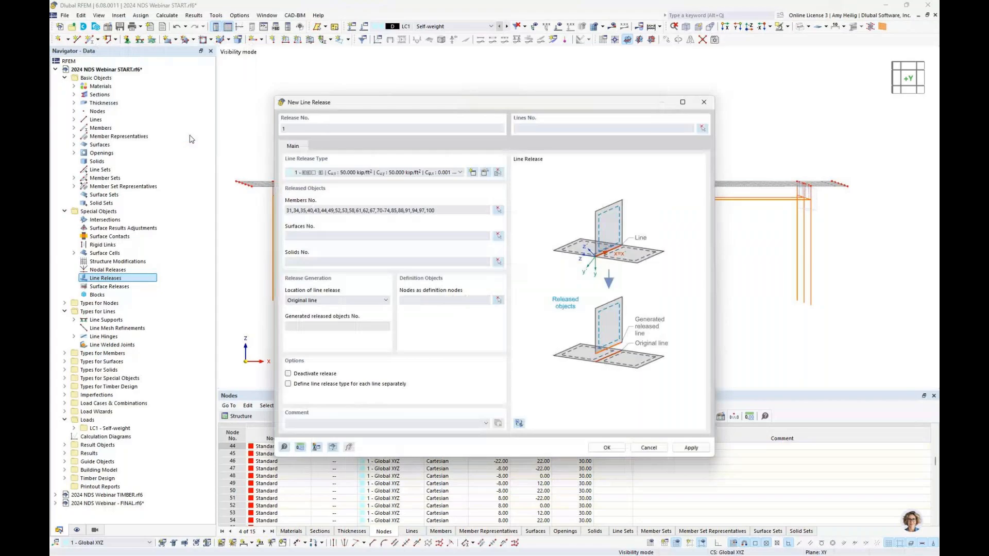
- Select the top story's beam lines along the four Y-direction rows and two X-direction rows for the line release
left_click(702, 129)
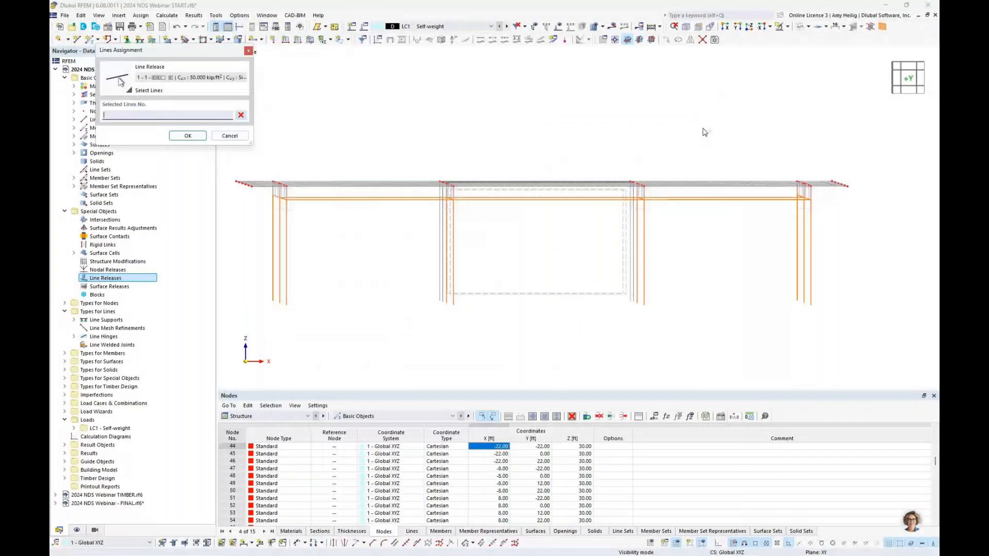
middle_click_drag(704, 132, 320, 214, "ctrl")
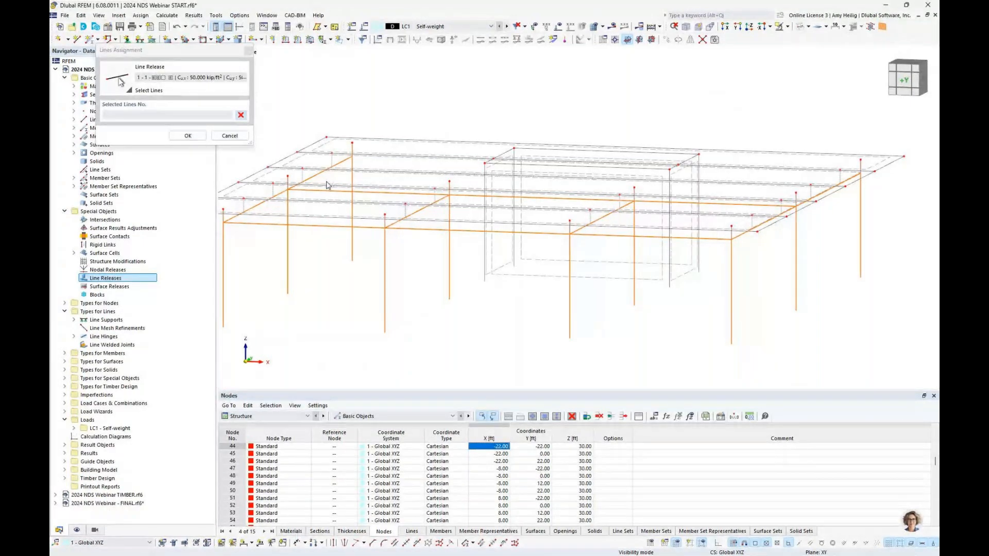
left_click(749, 31)
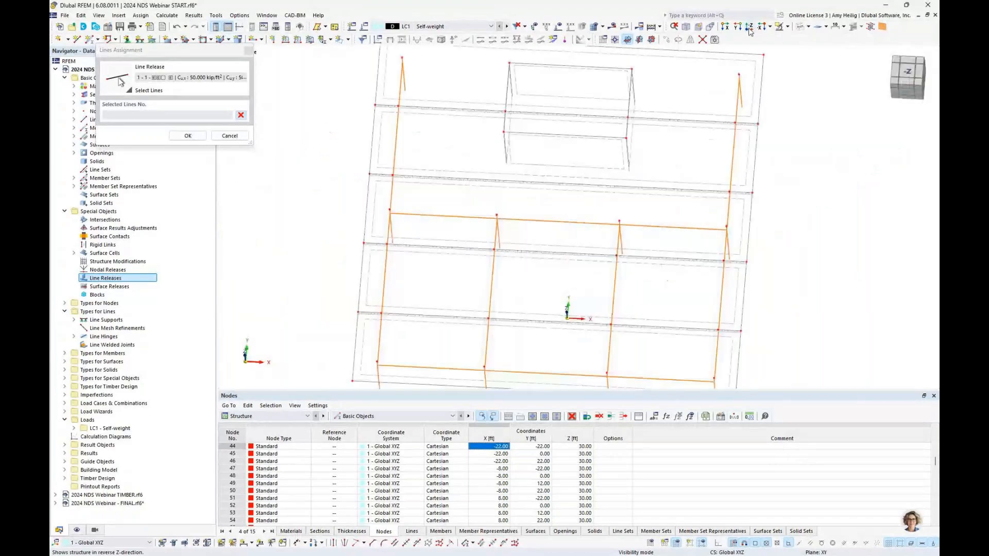
left_click_drag(445, 85, 472, 338)
left_click_drag(526, 209, 542, 353)
left_click_drag(614, 209, 639, 353)
left_click_drag(698, 84, 711, 356)
left_click_drag(445, 209, 723, 234)
left_click_drag(446, 330, 672, 350)
left_click_drag(672, 350, 791, 344)
- Remove the column lines from the line selection and create the line release
middle_click_drag(791, 344, 701, 204, "ctrl")
middle_click_drag(614, 257, 503, 245)
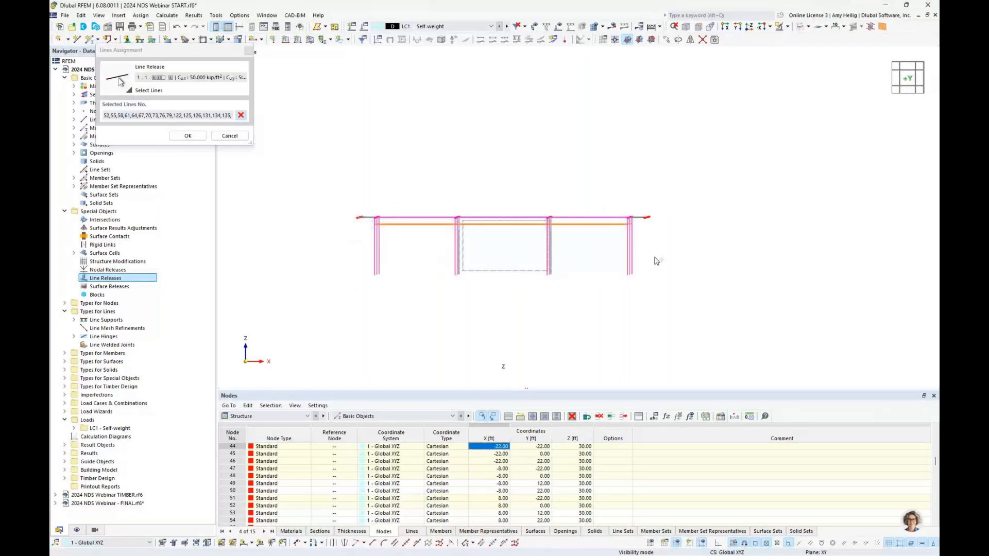
left_click_drag(654, 257, 516, 246)
middle_click_drag(598, 167, 480, 266, "ctrl")
scroll(473, 265, "up", 2)
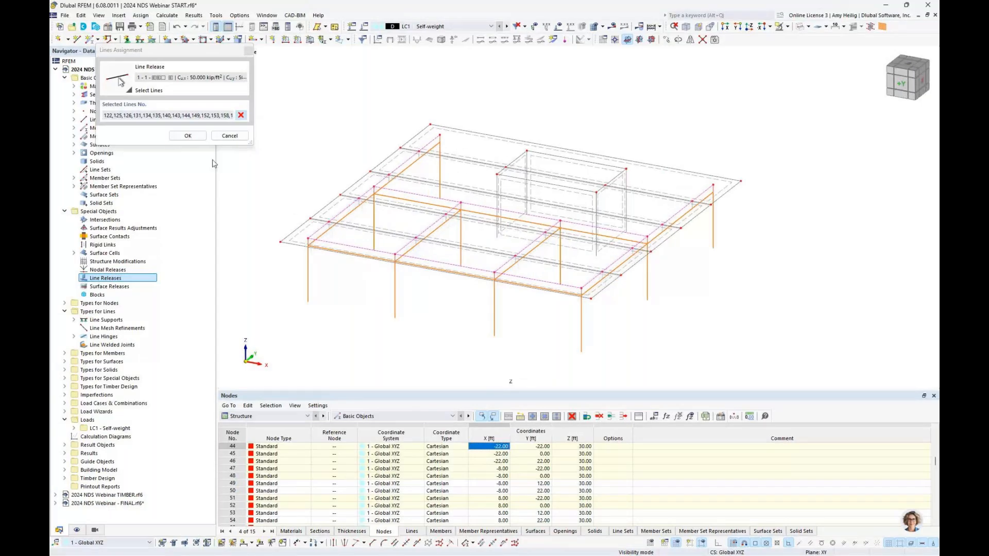
left_click(187, 135)
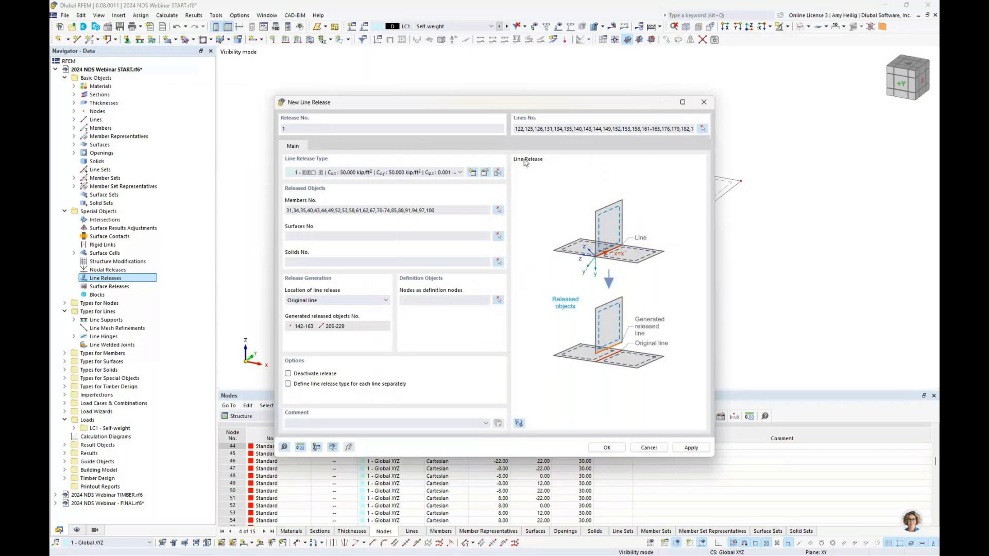
key("Return")
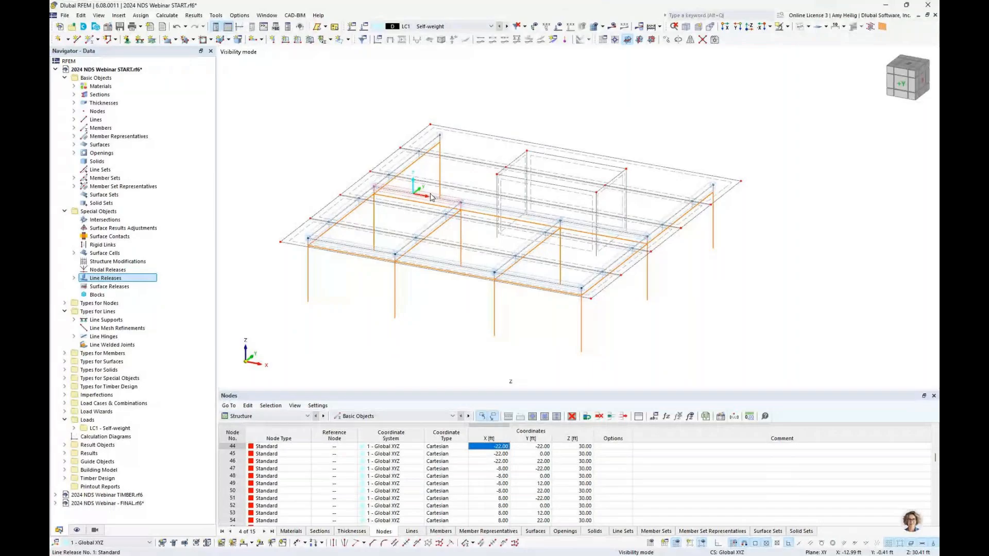
scroll(431, 197, "up", 1)
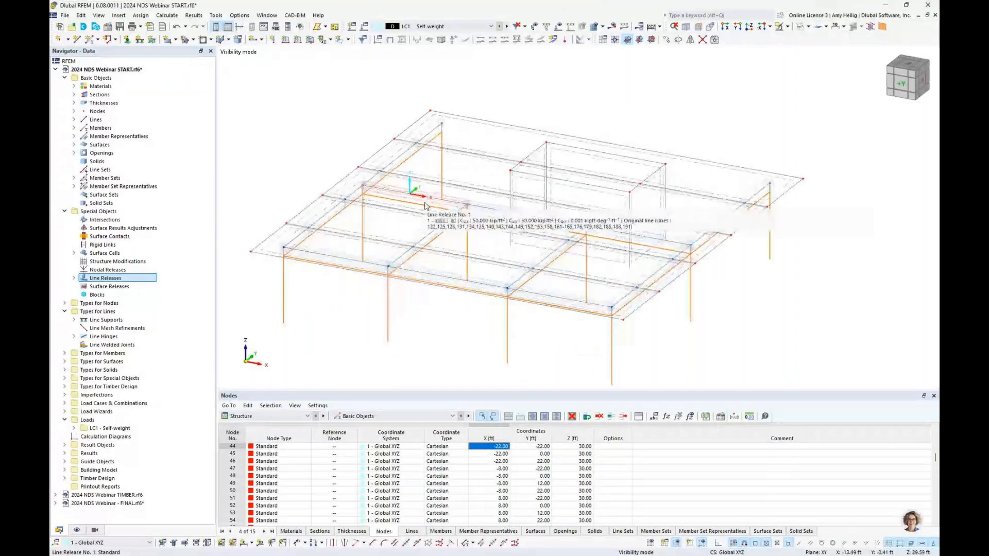
- Switch to the 2024 NDS Webinar TIMBER.rf6 model and bring its full building into view
left_click(266, 15)
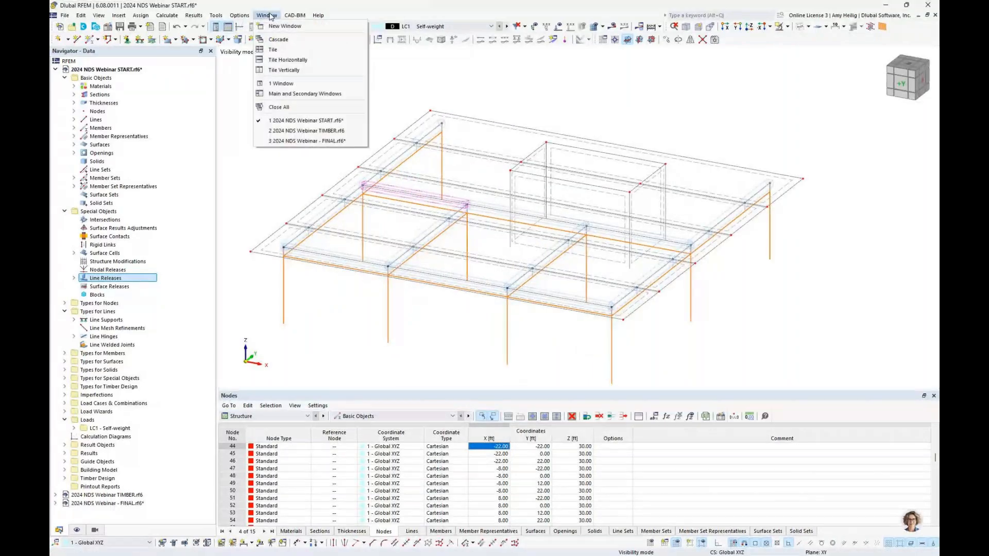
left_click(307, 131)
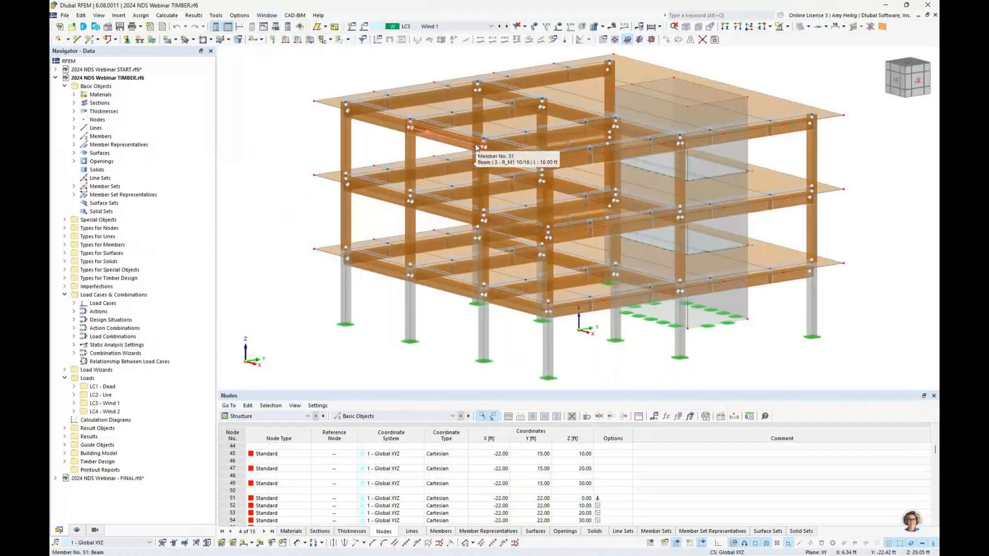
middle_click_drag(862, 245, 822, 242)
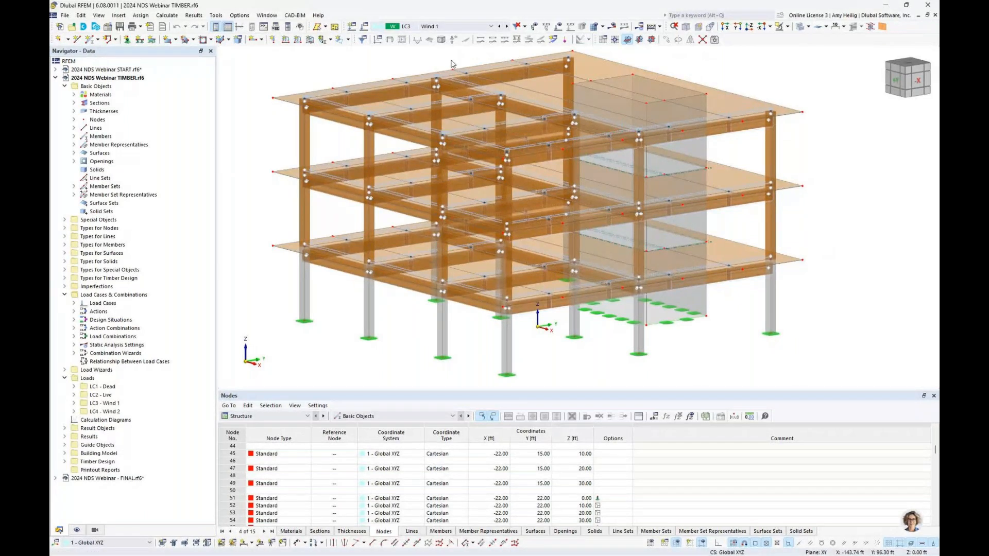
- Examine the base settings of the load combinations and the partial factors of the ASCE 7 Wood 2022 standard
left_click(363, 29)
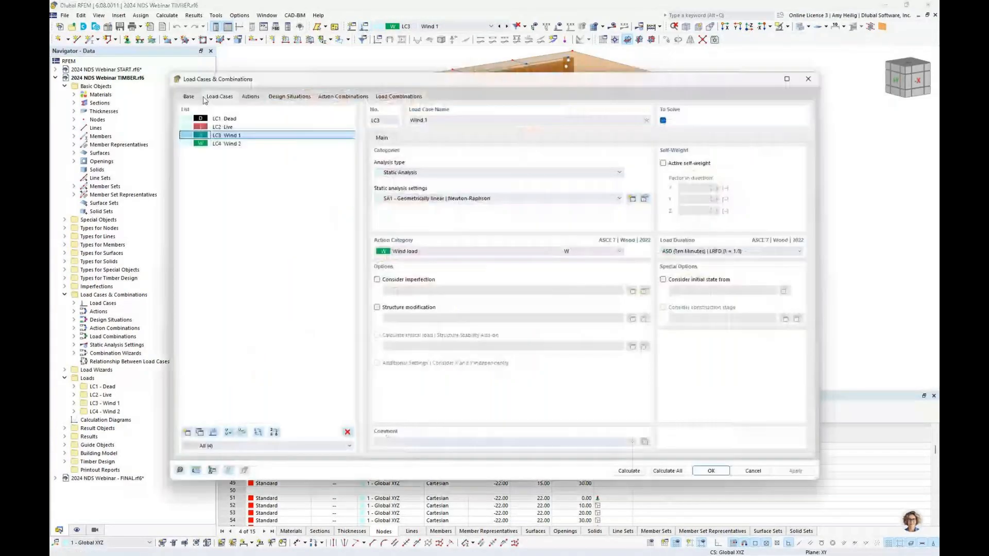
left_click(189, 96)
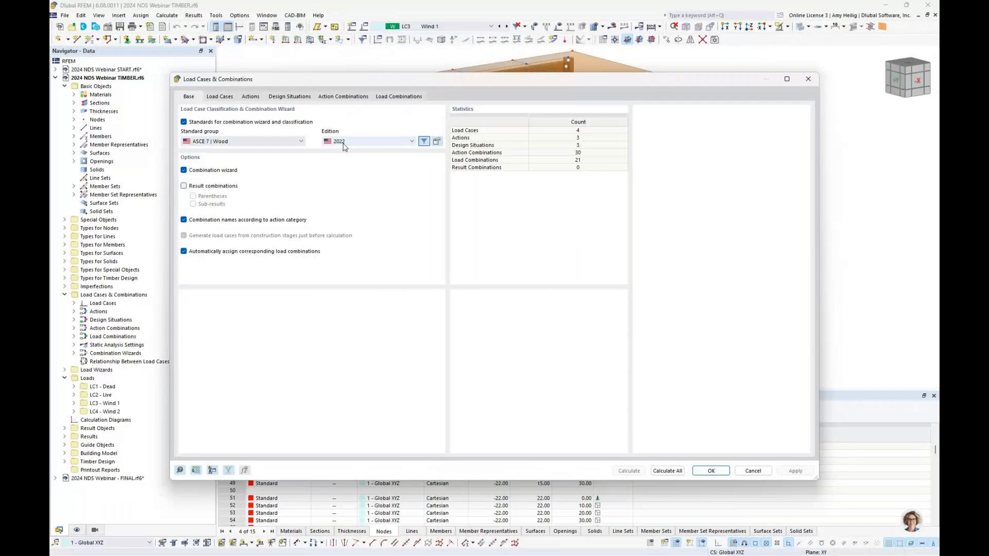
left_click(437, 141)
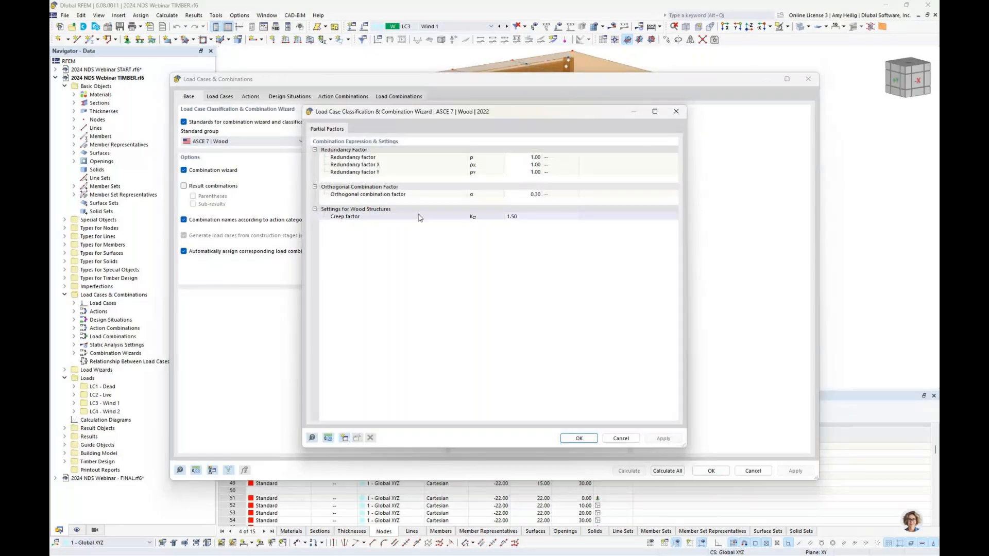
left_click(620, 438)
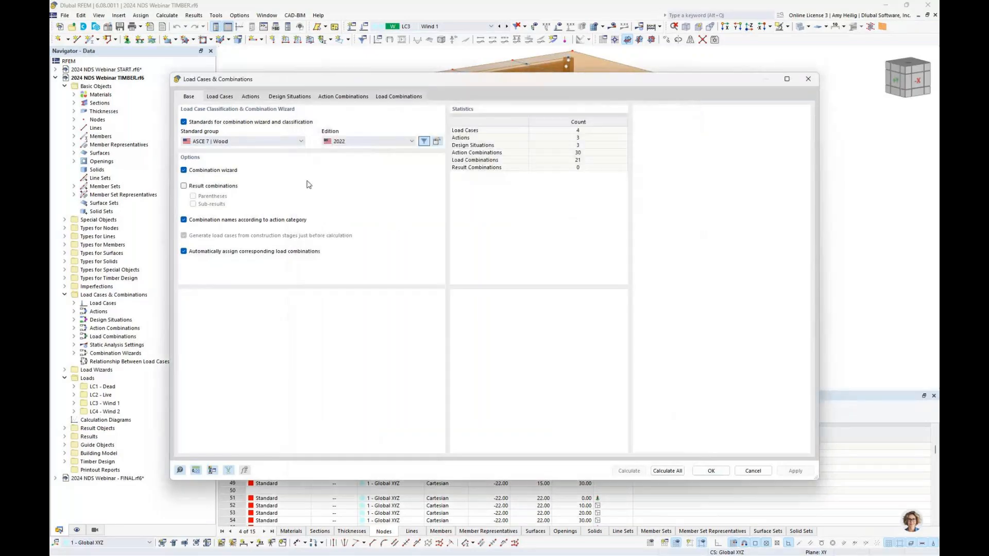
- Review the load case list and the Dead load case's settings, including self-weight and load duration
left_click(226, 99)
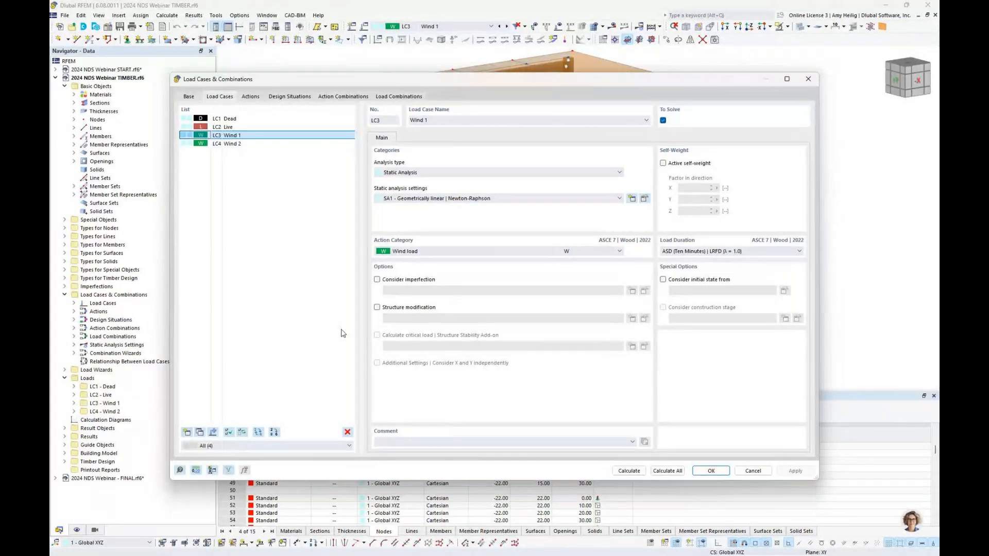
left_click(261, 120)
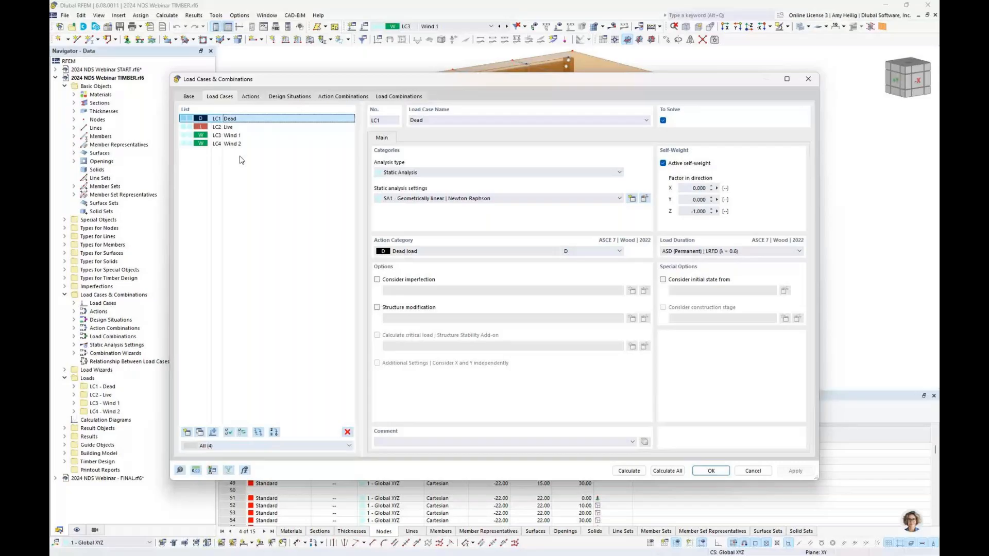
left_click(711, 471)
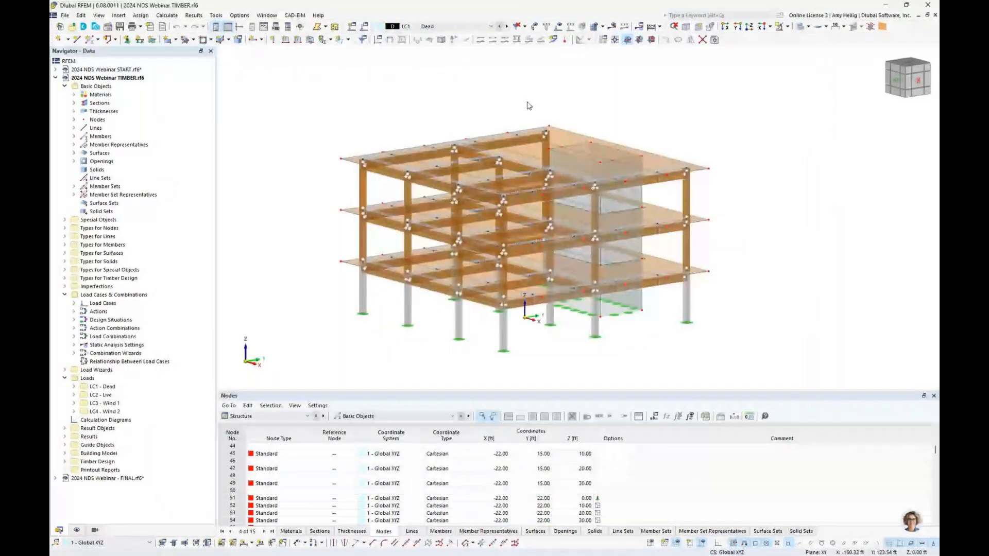
- Show the loads of the Dead load case on the building model
left_click(424, 30)
left_click(423, 30)
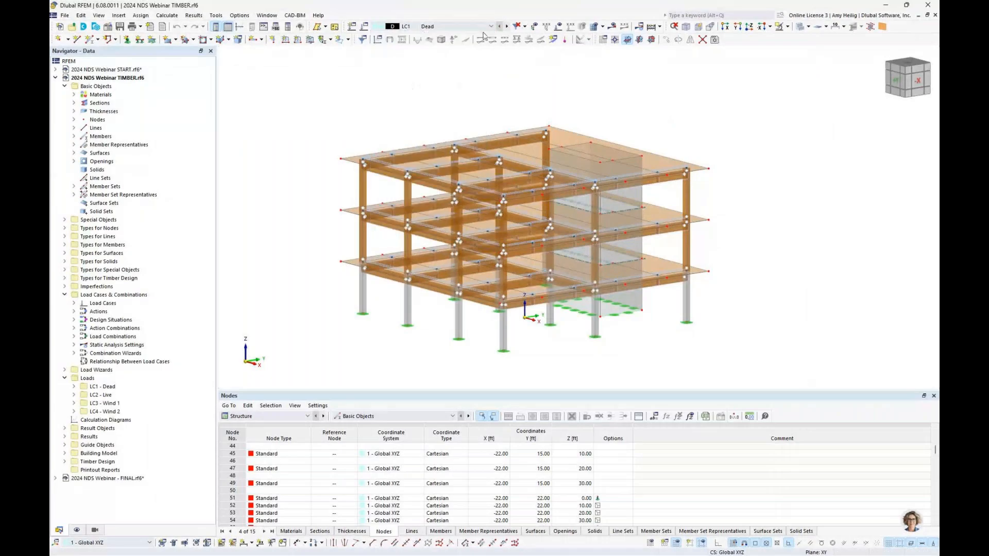
left_click(558, 26)
middle_click_drag(757, 181, 735, 187, "ctrl")
scroll(718, 188, "up", 2)
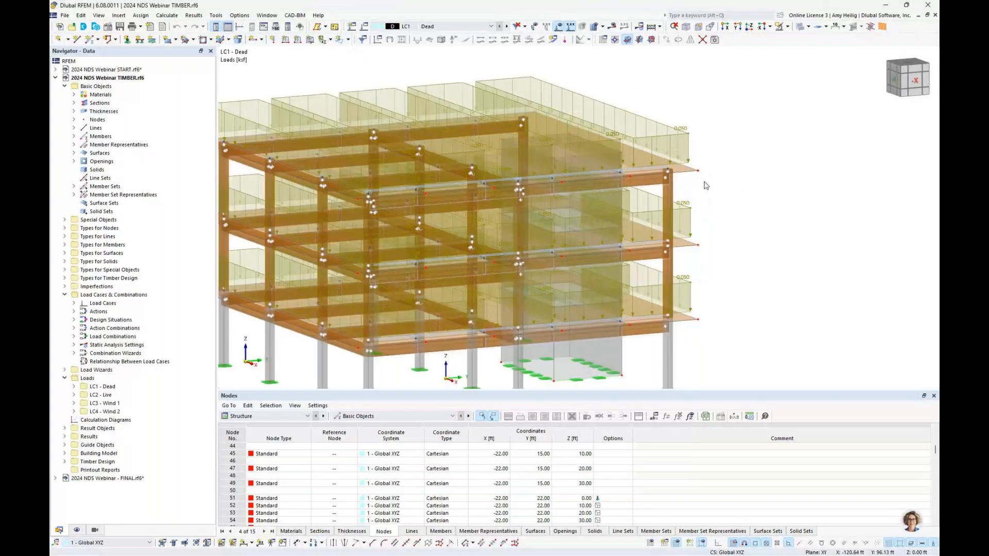
middle_click_drag(720, 209, 788, 191)
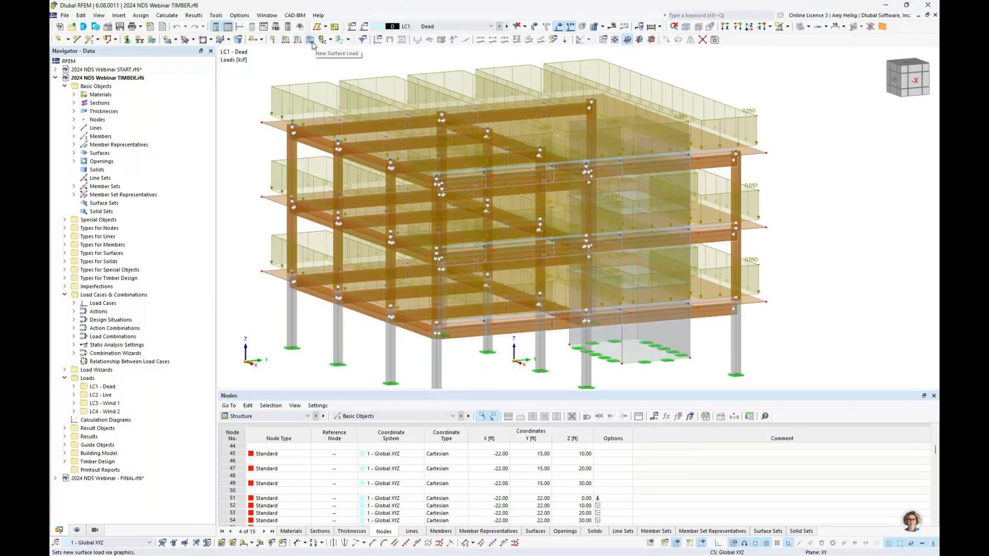
- Display the loads of the Live load case and look through the additional load types available
left_click(508, 27)
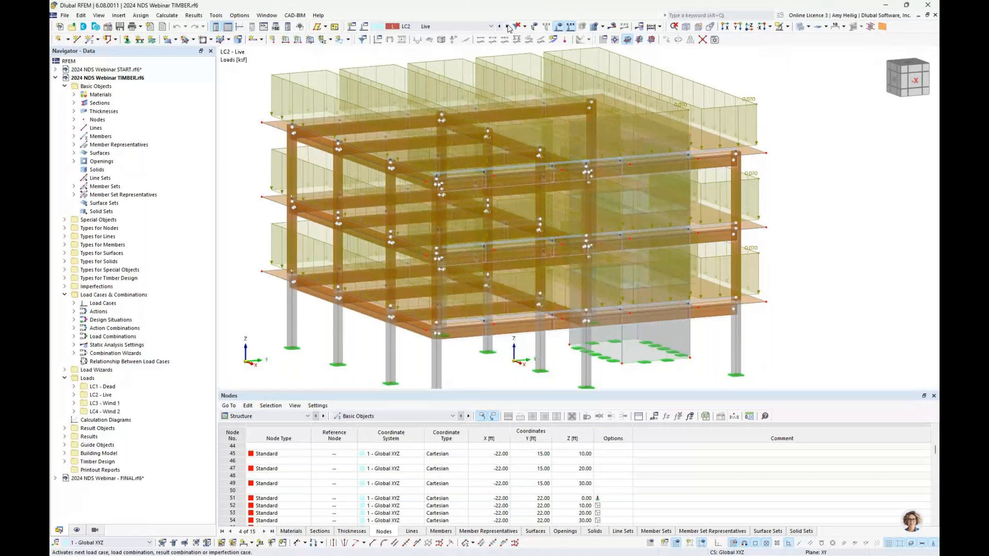
scroll(778, 136, "down", 1)
middle_click_drag(777, 136, 781, 148)
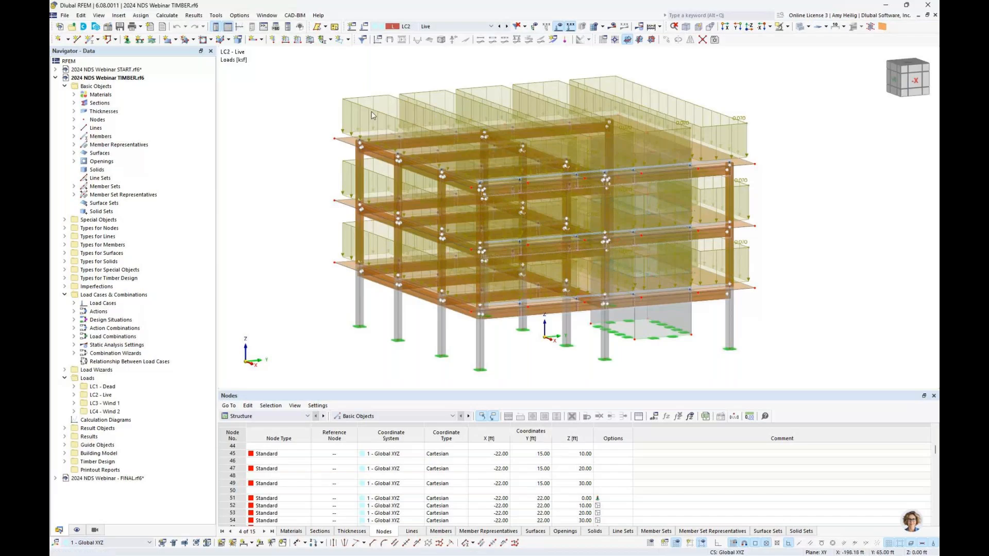
left_click(348, 40)
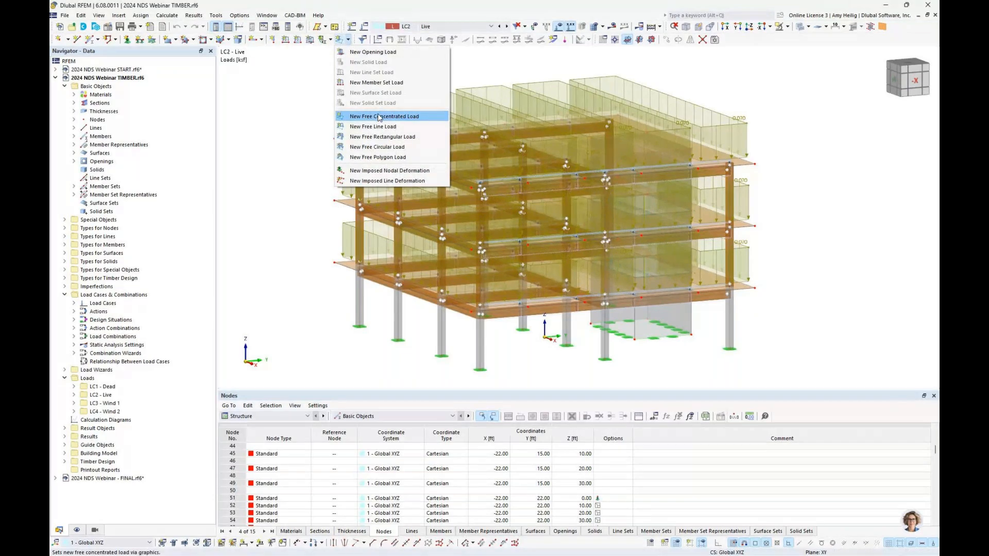
left_click(281, 190)
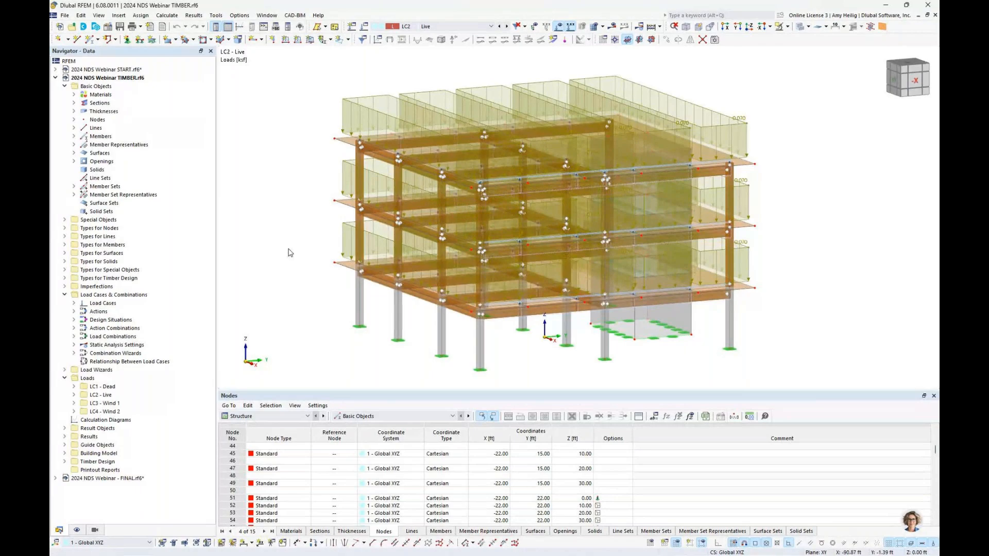
- Display the loads of the Wind 1 load case, list the available load wizards and inspect the wind line loads
left_click(436, 28)
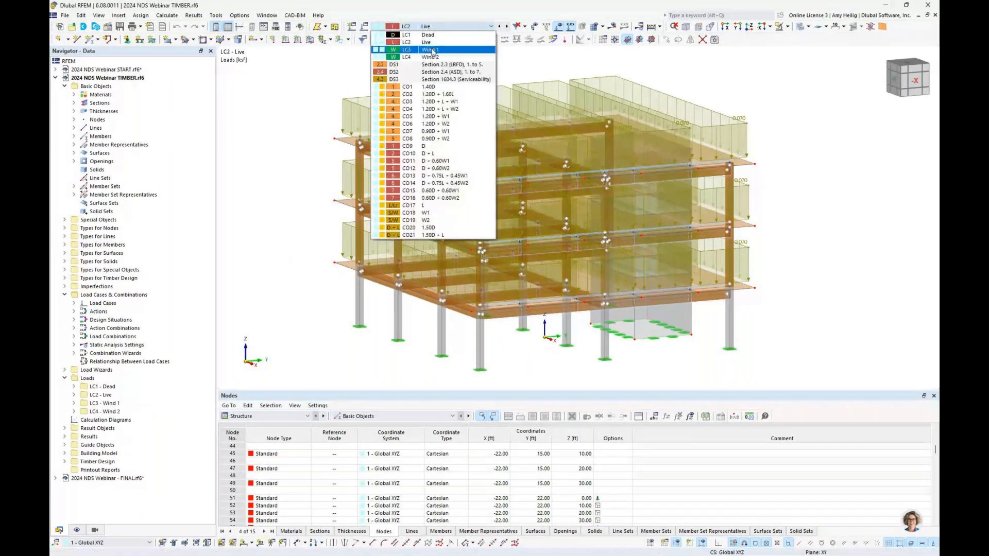
left_click(432, 50)
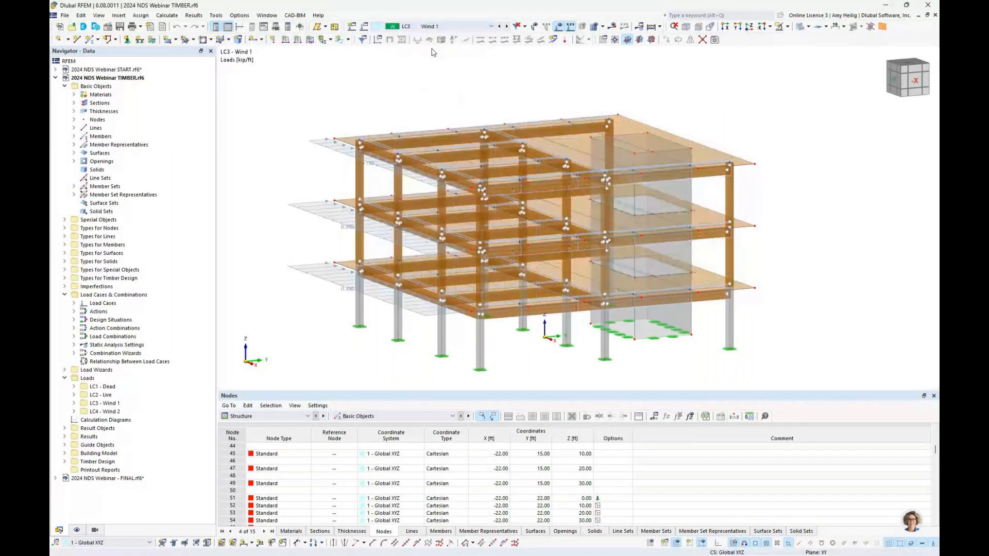
left_click(65, 295)
left_click(65, 312)
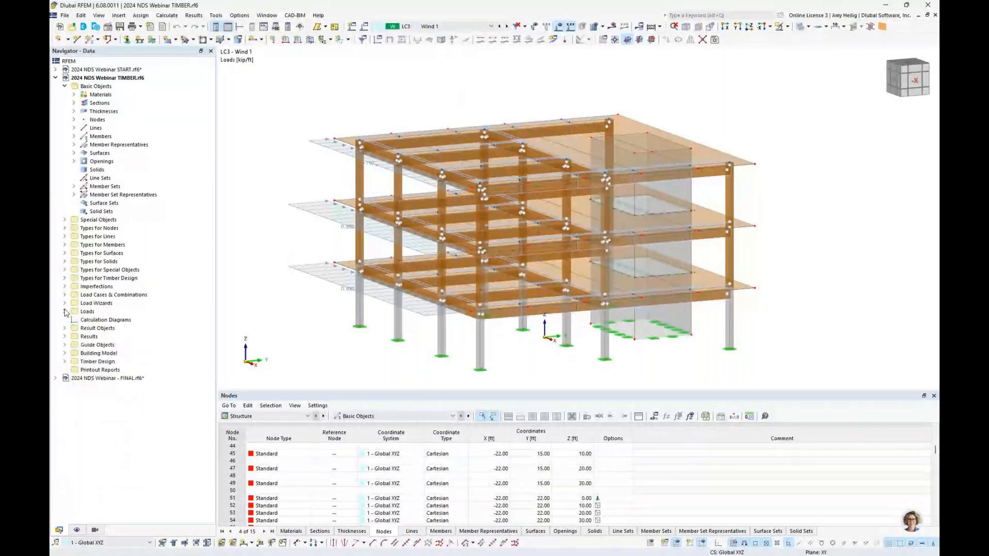
left_click(65, 303)
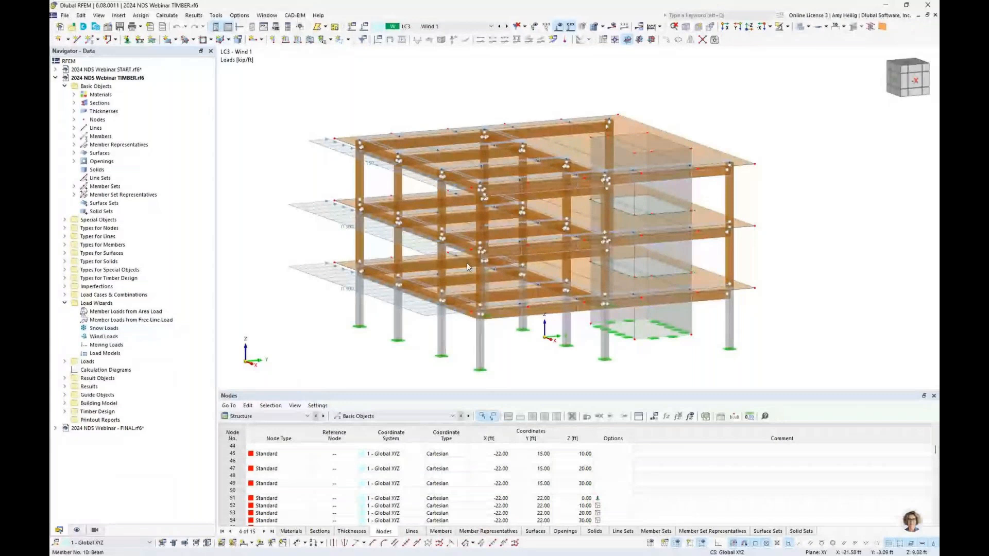
middle_click_drag(819, 260, 767, 252, "ctrl")
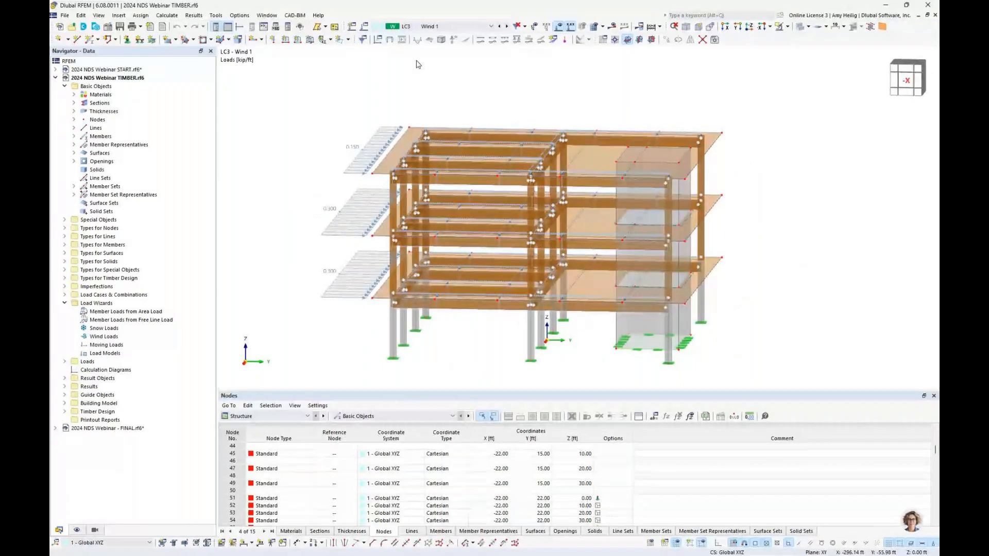
middle_click_drag(335, 322, 387, 303, "ctrl")
scroll(386, 303, "up", 3)
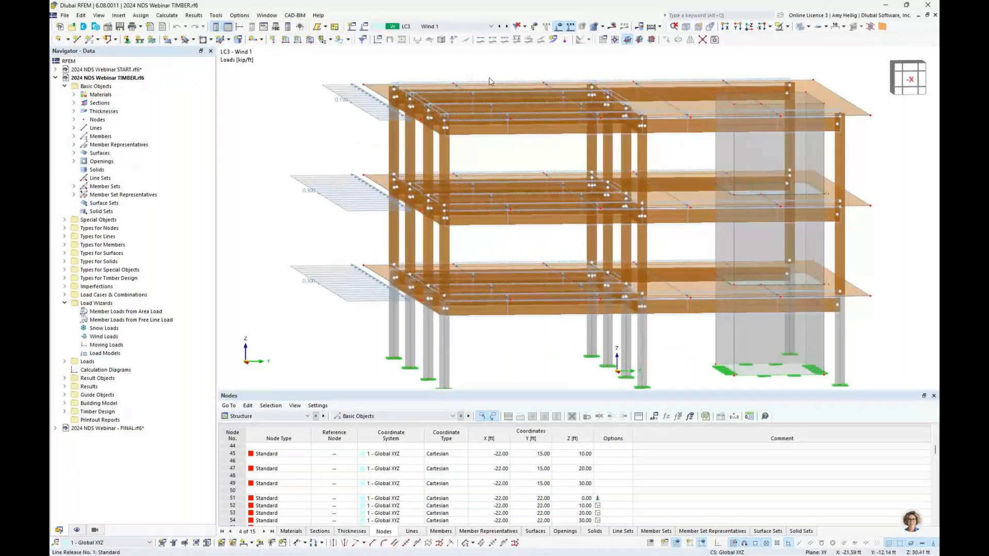
- Display the loads of the Wind 2 load case and inspect them on the building's side
left_click(507, 27)
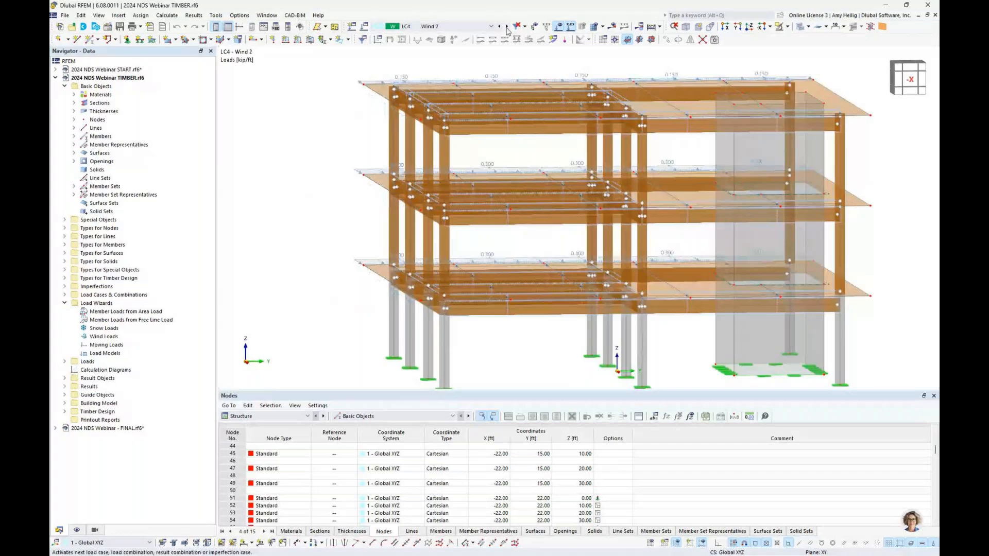
middle_click_drag(644, 186, 468, 165, "ctrl")
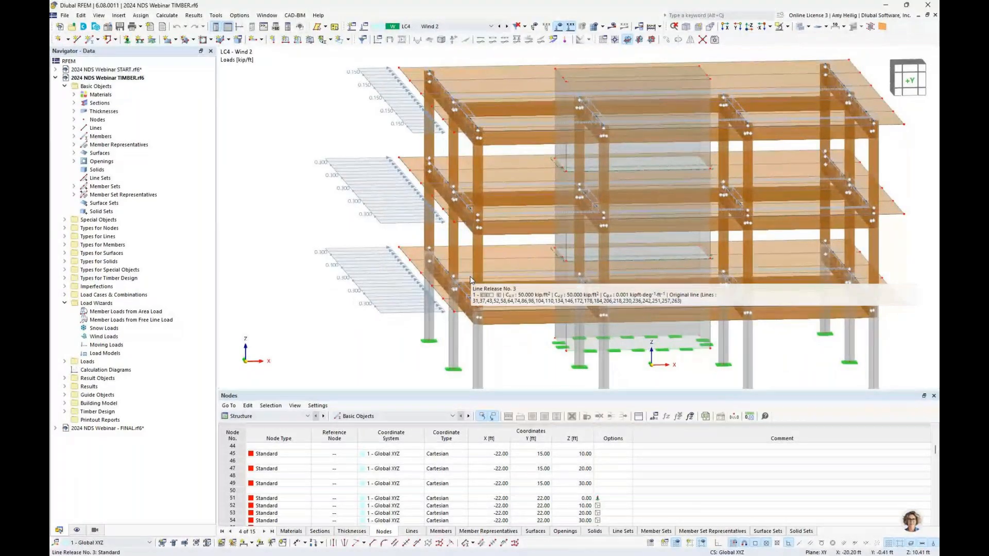
scroll(470, 280, "down", 3)
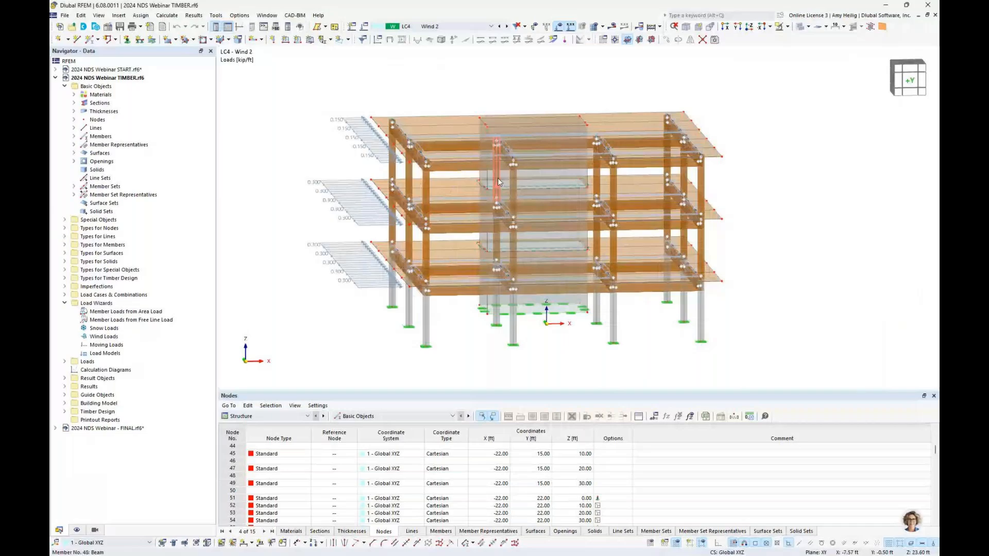
- Change the first design situation to Section 2.4 (ASD), 1. to 7. and name it ASD - Strength
left_click(365, 29)
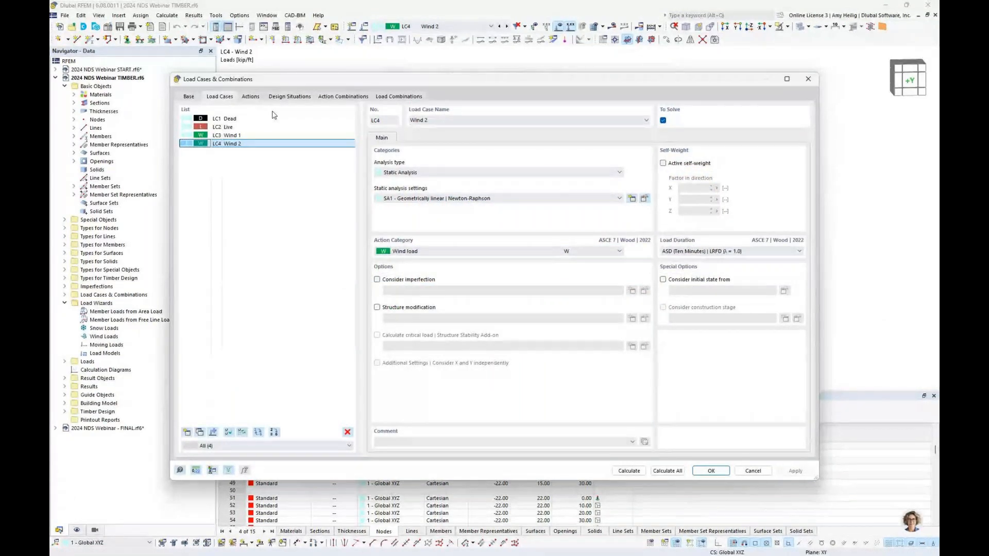
left_click(278, 98)
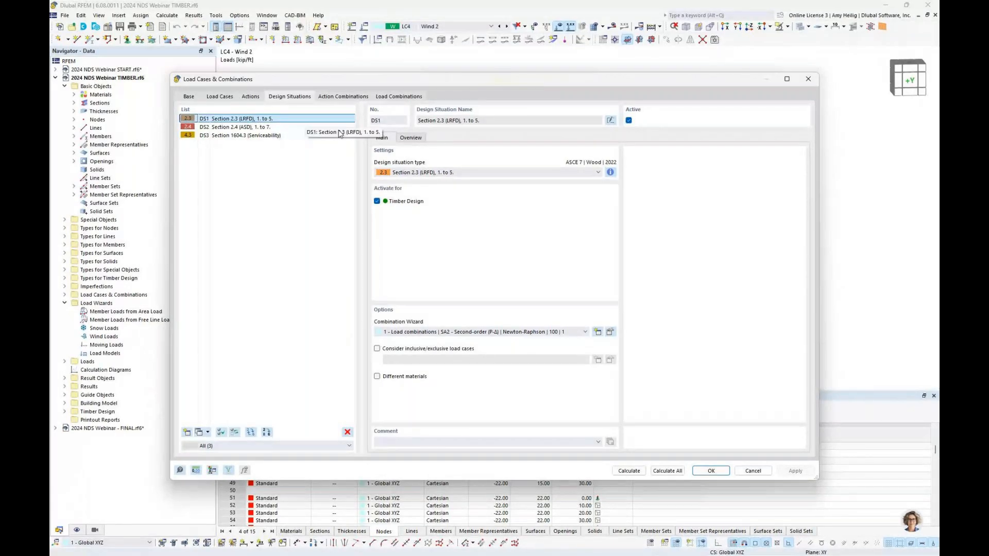
left_click(468, 173)
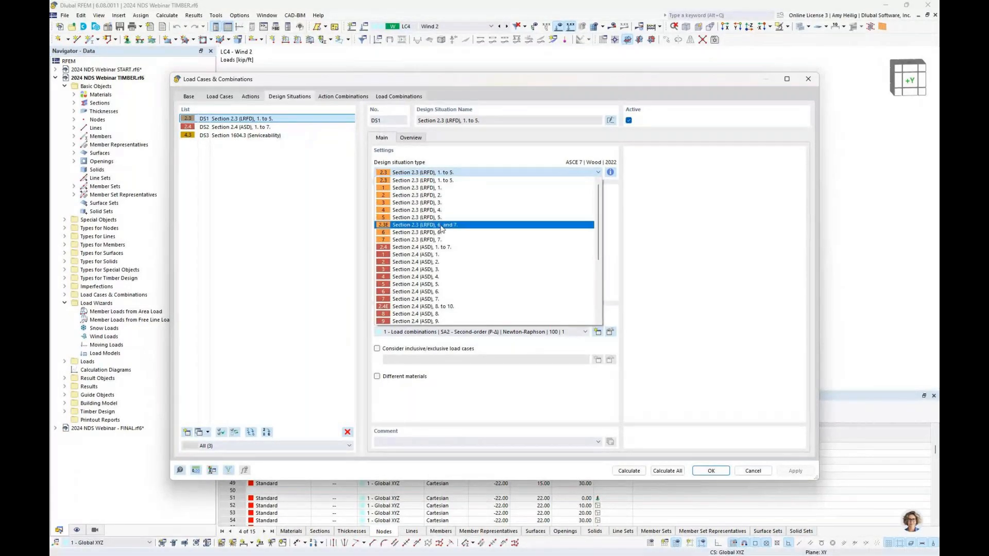
left_click(438, 248)
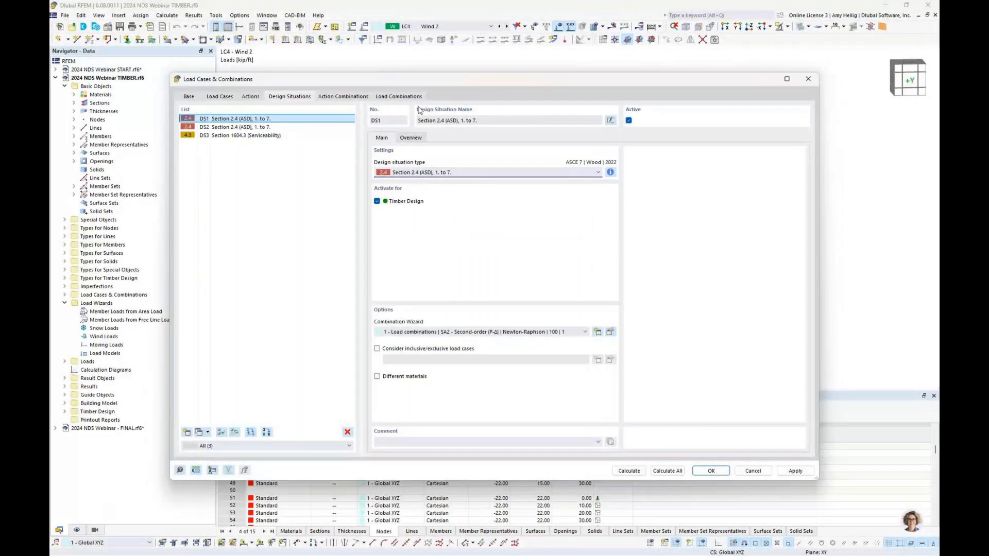
triple_click(544, 120)
type("ASD")
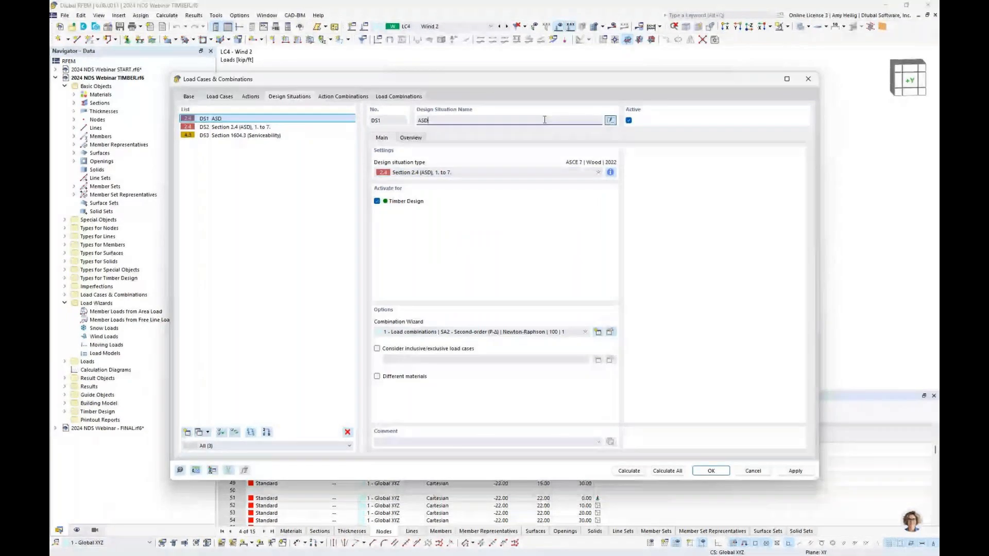
type(" - Stre")
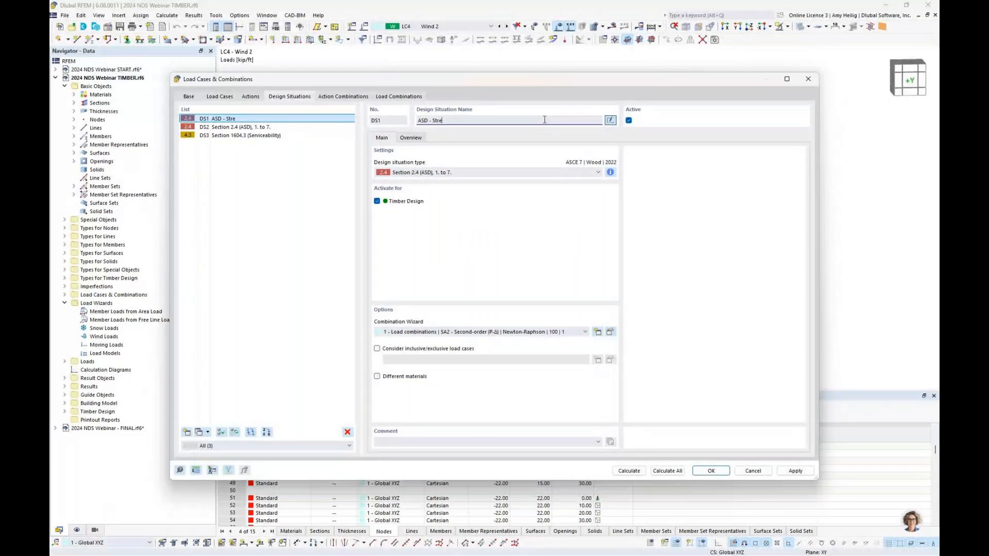
type("ngth")
- Rename the second design situation as ASD - Fire
left_click(246, 128)
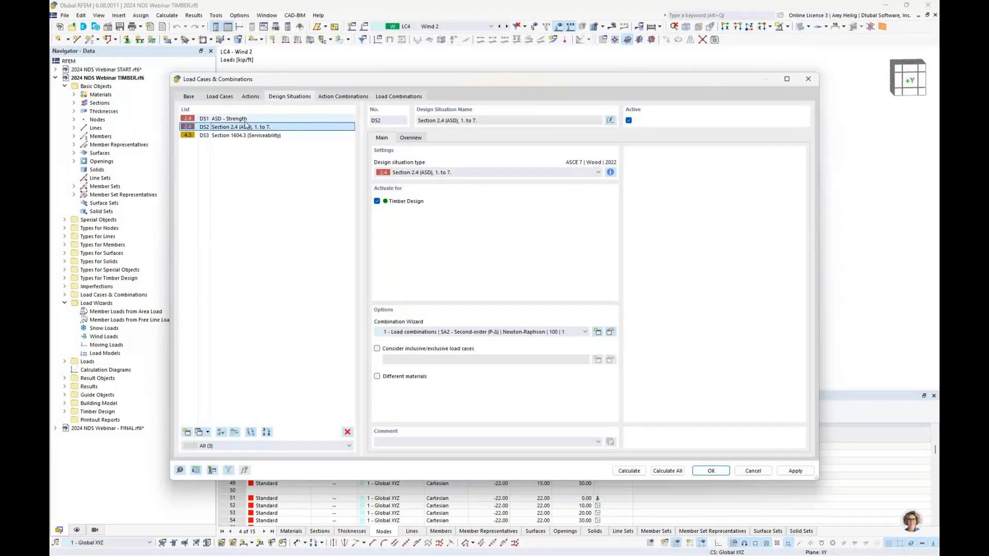
left_click(610, 121)
type("ASD - Fire")
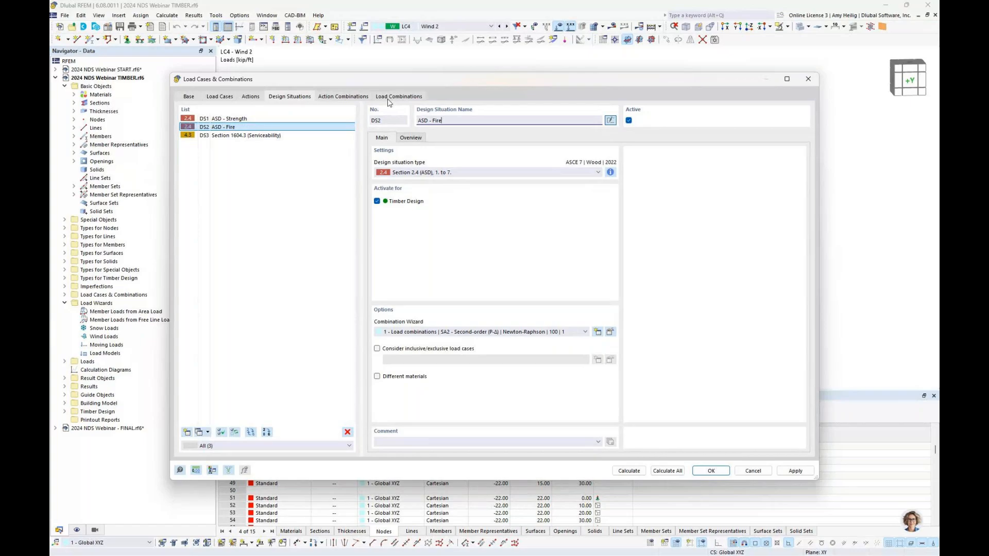
- Examine the combination rules of the Section 1604.3 (Serviceability) design situation
left_click(281, 137)
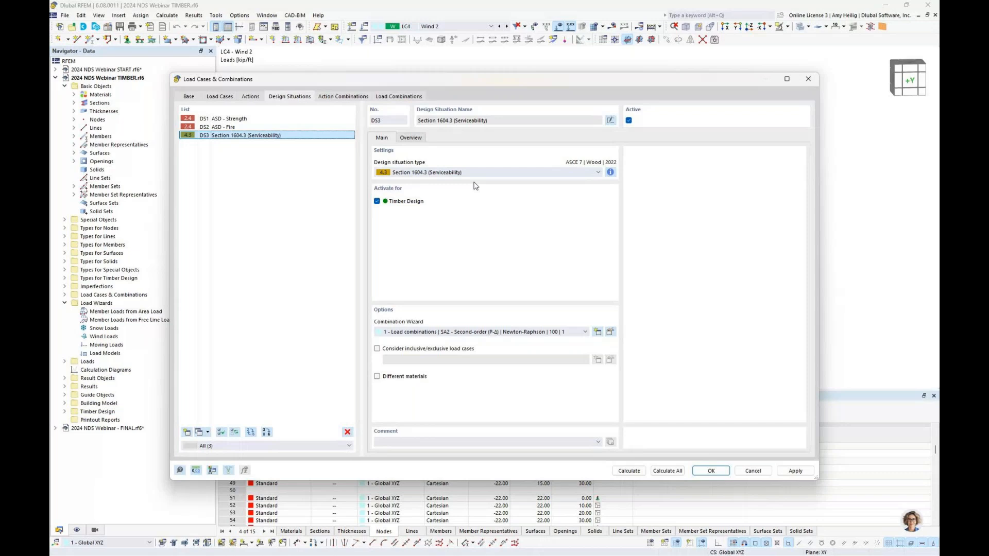
left_click(610, 172)
left_click_drag(526, 218, 579, 194)
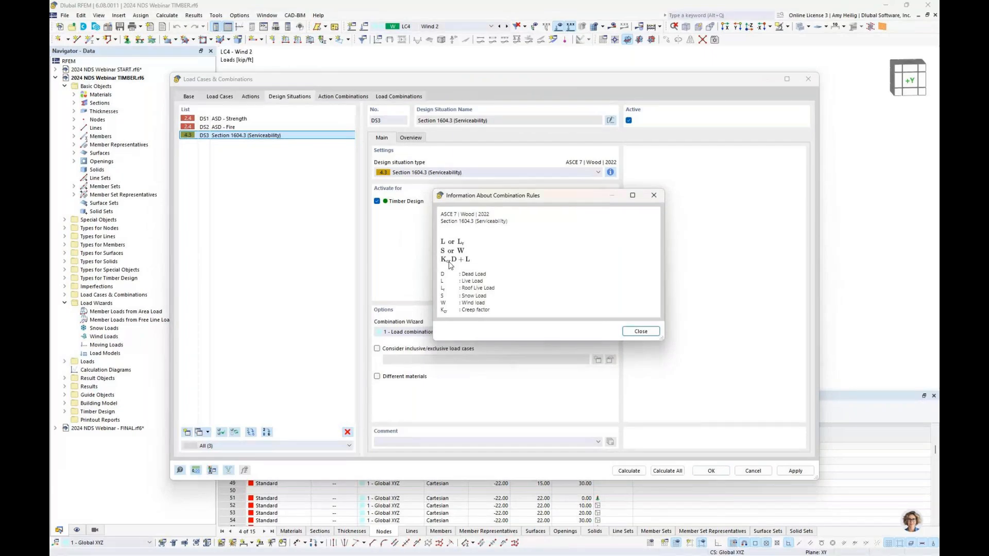
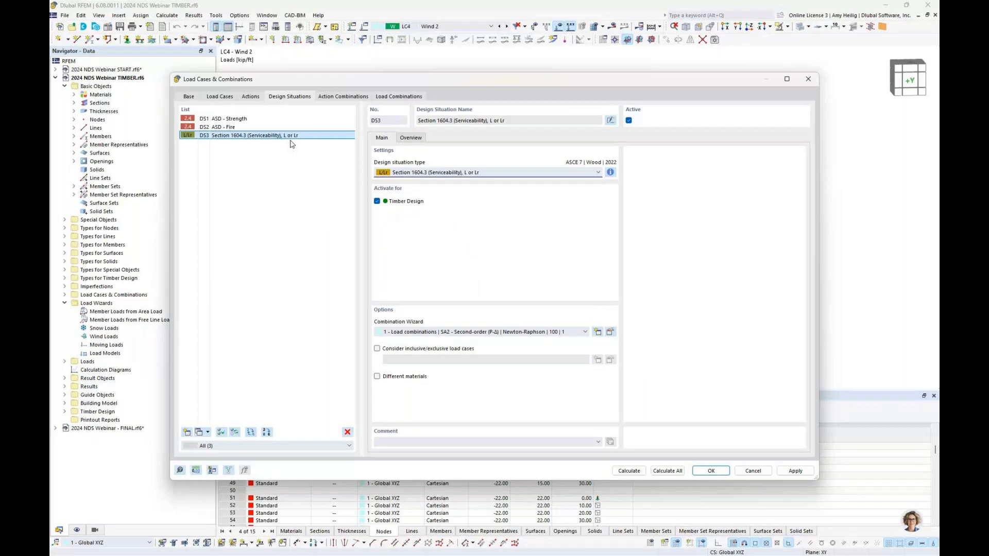
- Copy the L or Lr serviceability design situation and set the copy's type to Section 1604.3 (Serviceability), S or W
left_click(200, 433)
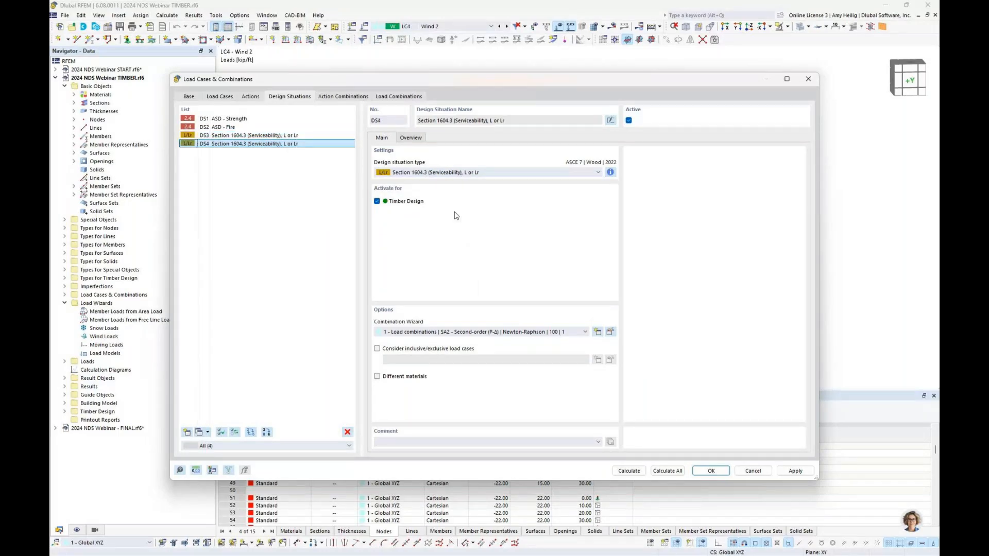
left_click(463, 172)
left_click(470, 314)
- Copy the S or W serviceability design situation and set the copy's type to Section 1604.3 (Serviceability), Kcr*D + L
left_click(199, 432)
left_click(489, 172)
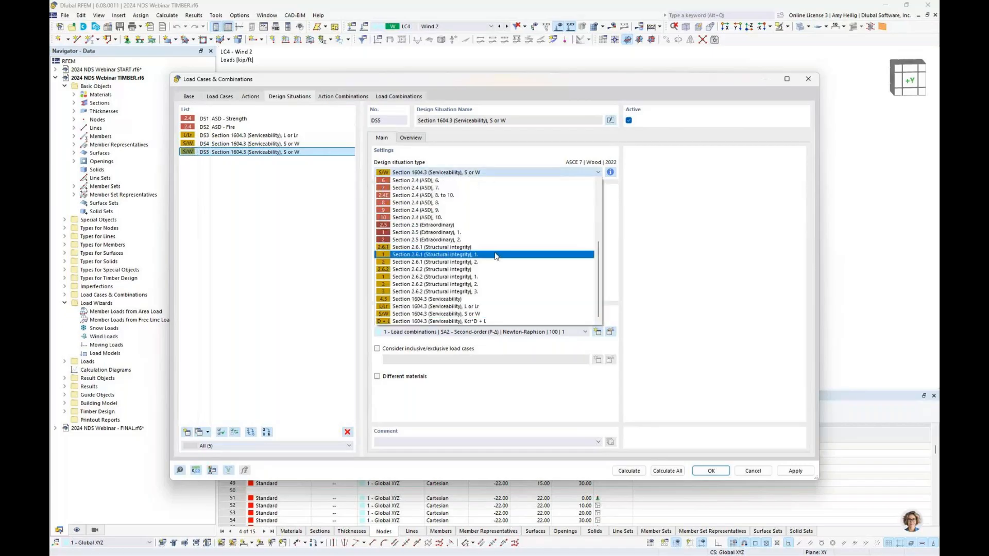
left_click(463, 321)
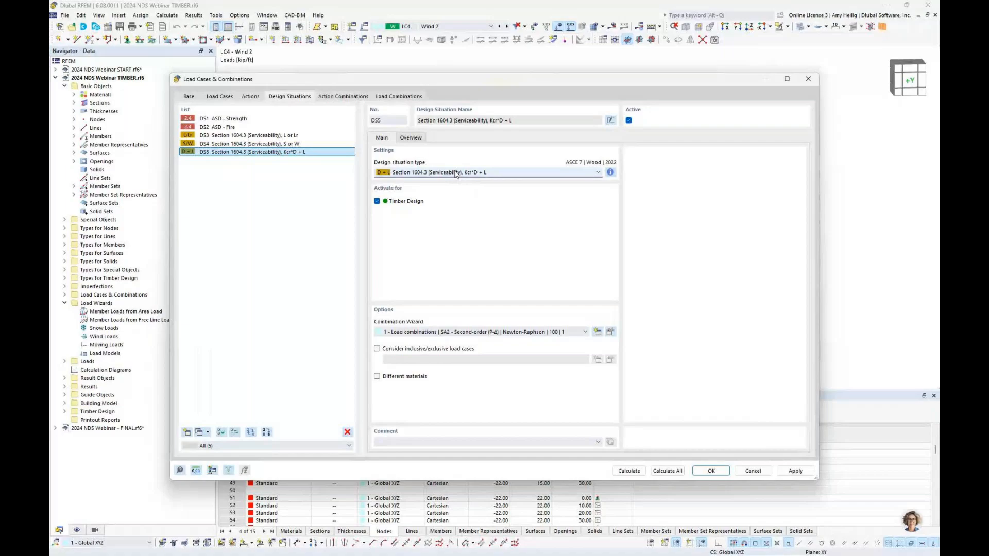
- Review the generated load combinations CO1 to CO8 and CO9 to CO16 and their assigned ASD design situations
left_click(405, 97)
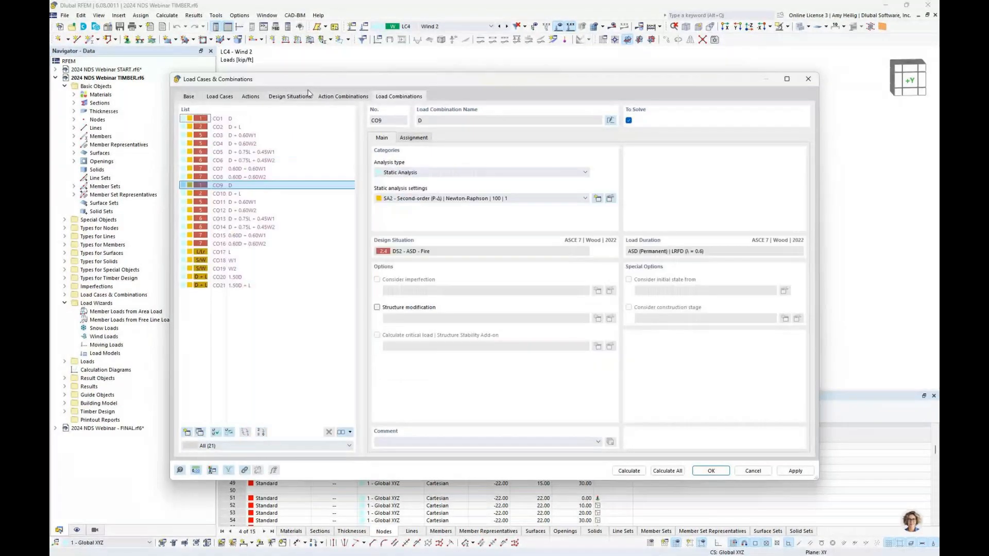
left_click(260, 121)
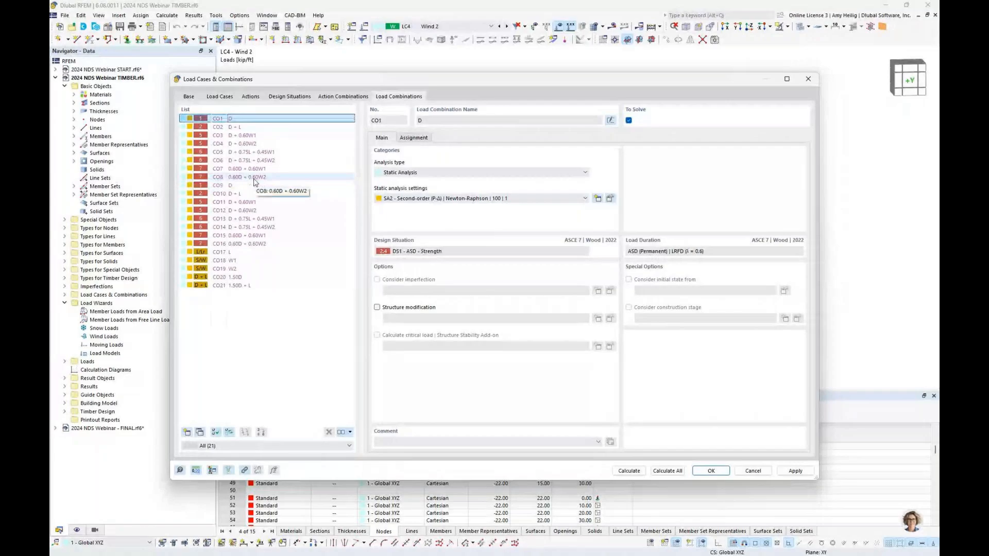
left_click(254, 178, "shift")
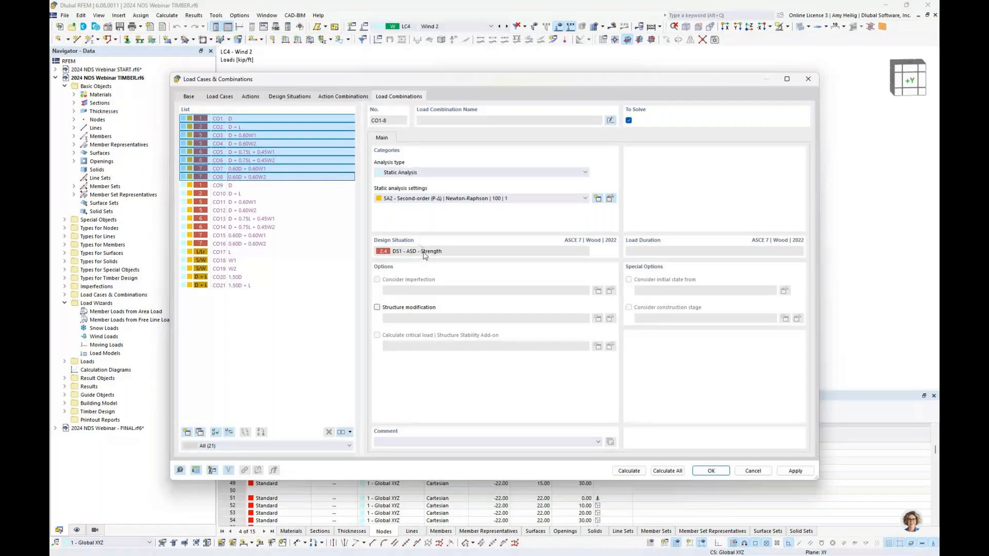
left_click(260, 185)
left_click(258, 243, "shift")
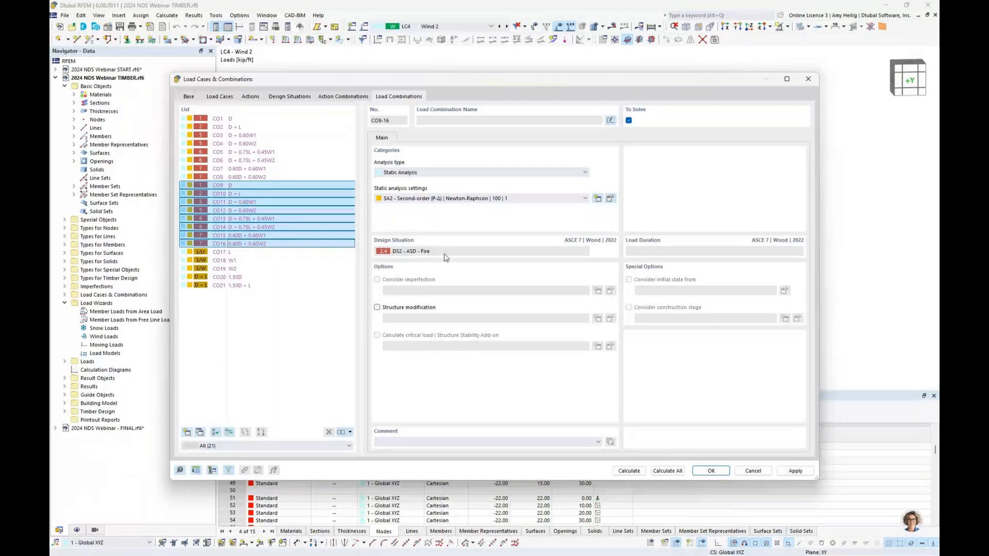
- Check the design situations of the serviceability load combinations CO17 to CO21 and accept the load case and combination settings
left_click(231, 251)
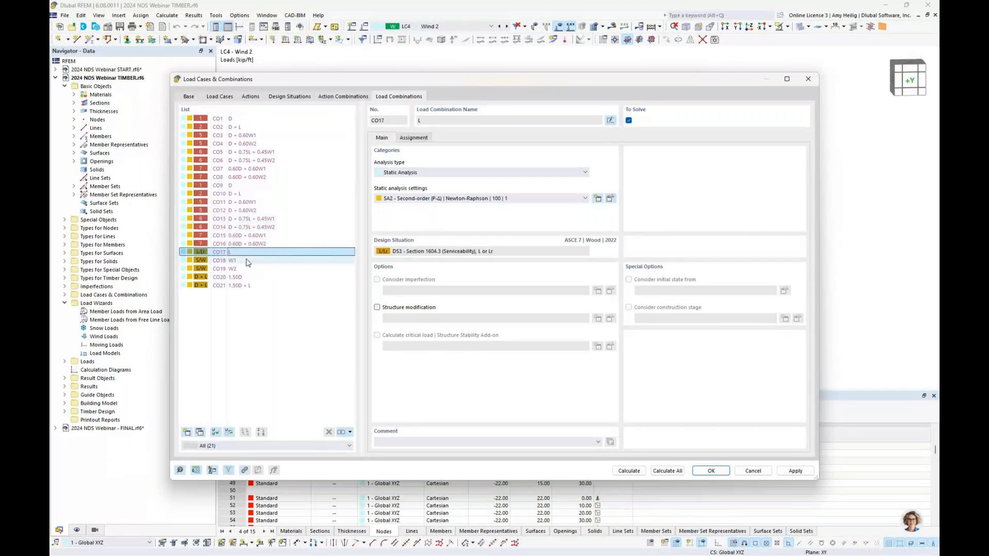
left_click(243, 269)
left_click(242, 277)
left_click(240, 286)
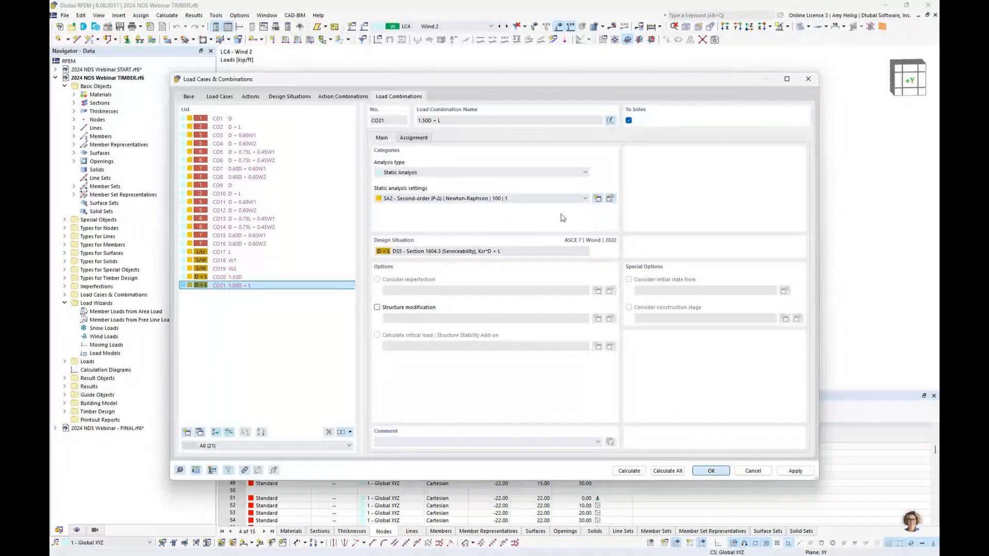
key("Return")
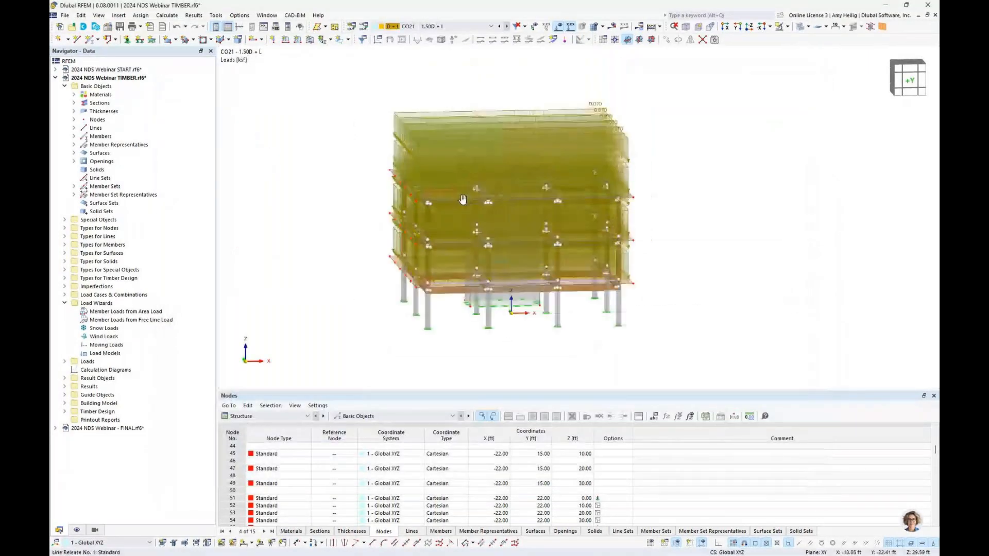
- Hide the load display of combination CO21 to show the building structure alone
left_click(557, 26)
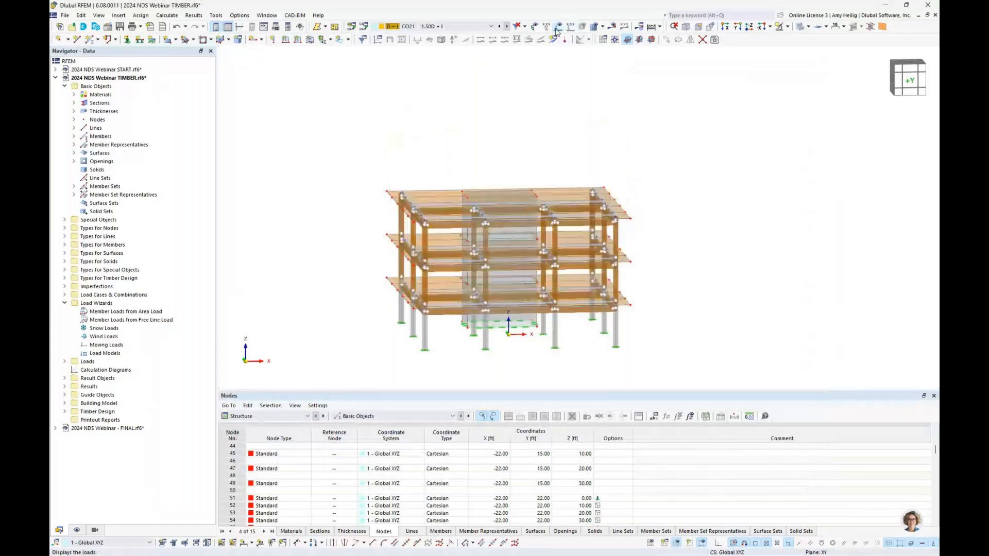
middle_click_drag(471, 288, 436, 290, "ctrl")
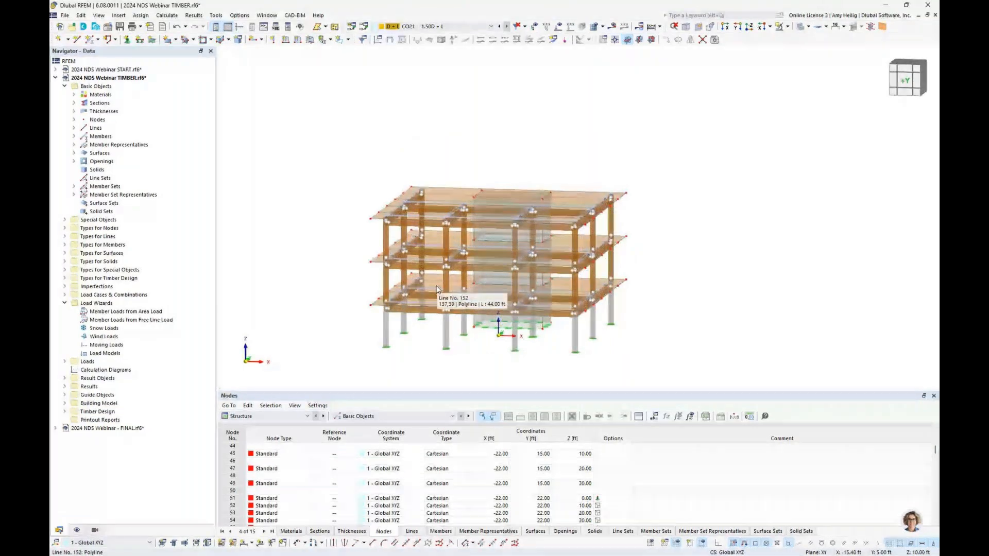
scroll(436, 288, "up", 1)
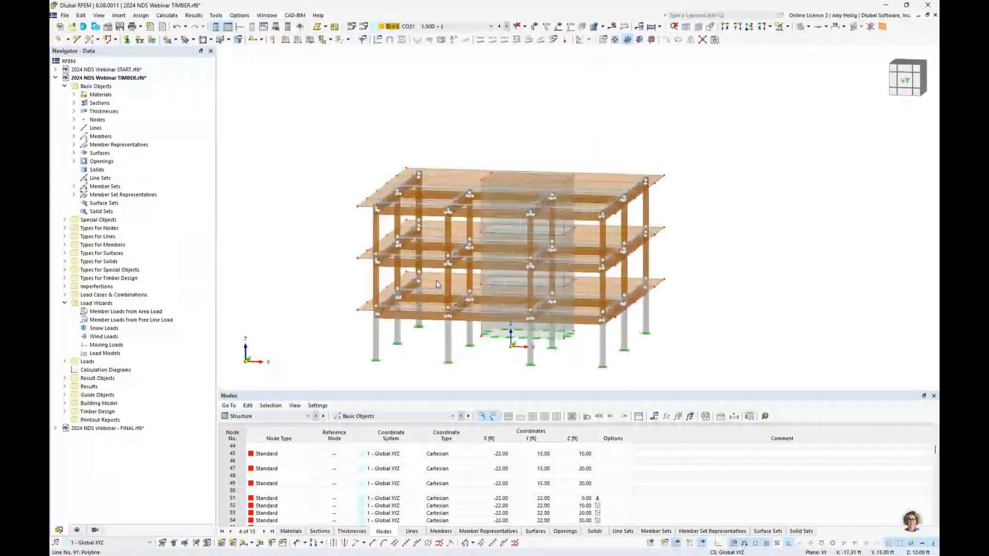
scroll(436, 284, "up", 2)
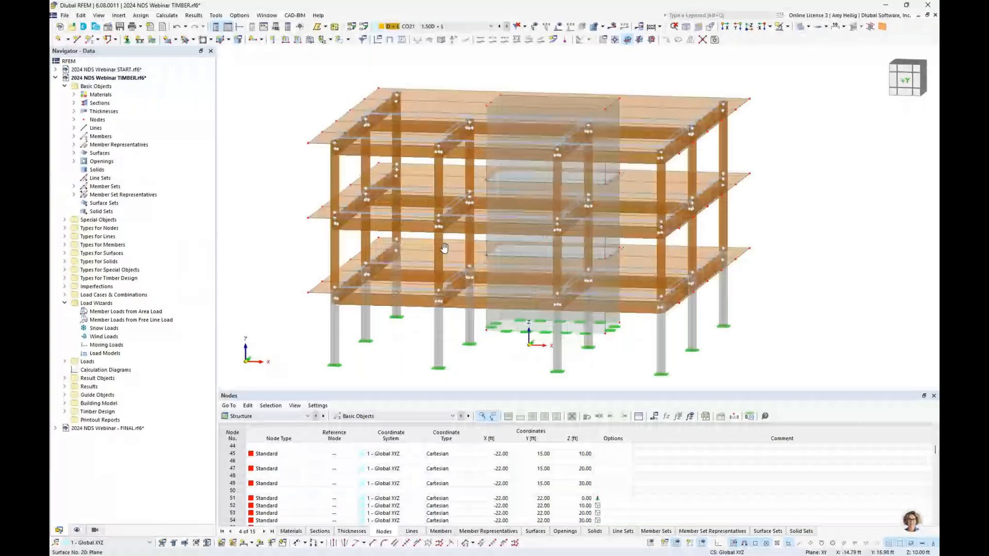
scroll(444, 248, "up", 1)
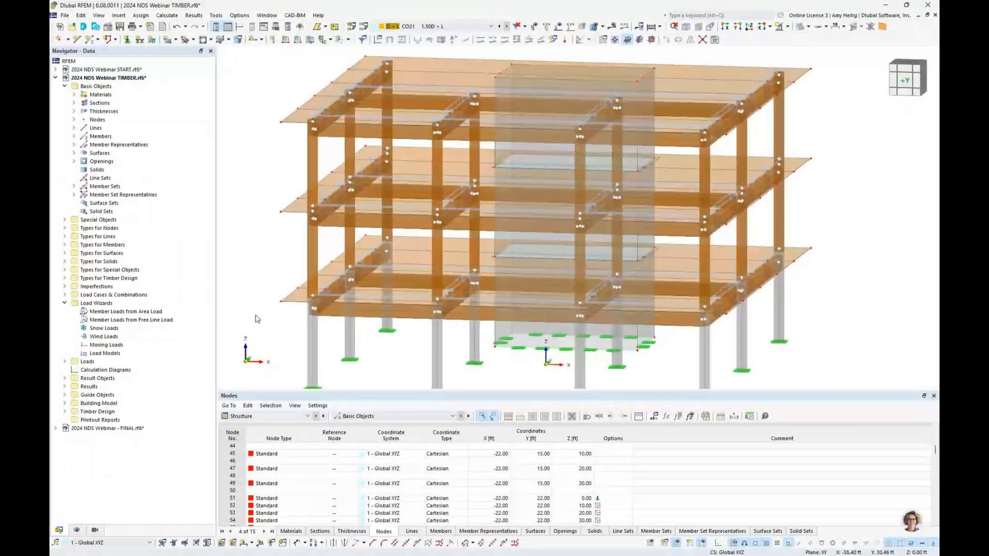
- Select the timber floor surfaces of all three levels and open them for editing together
key("ctrl+2")
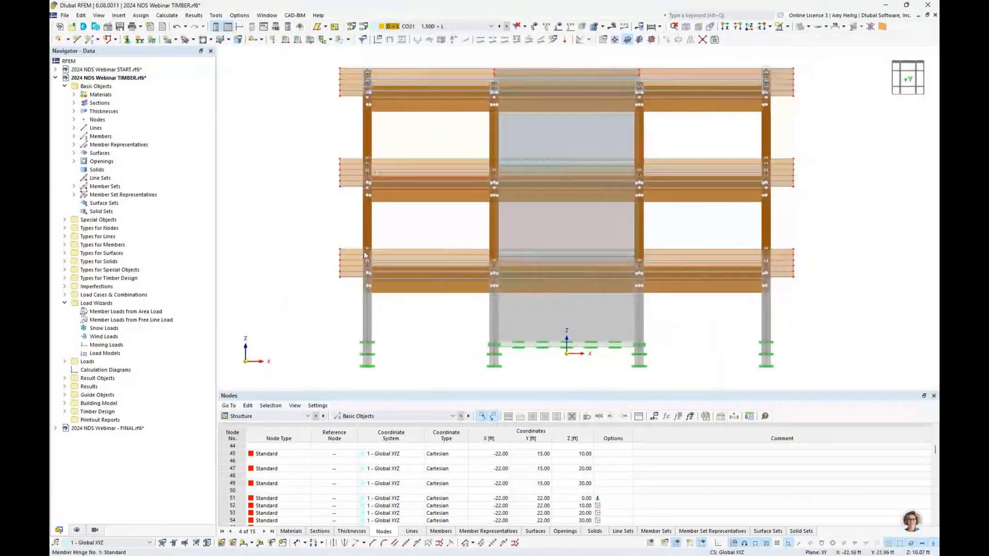
left_click_drag(351, 290, 299, 62)
middle_click_drag(582, 152, 541, 166, "ctrl")
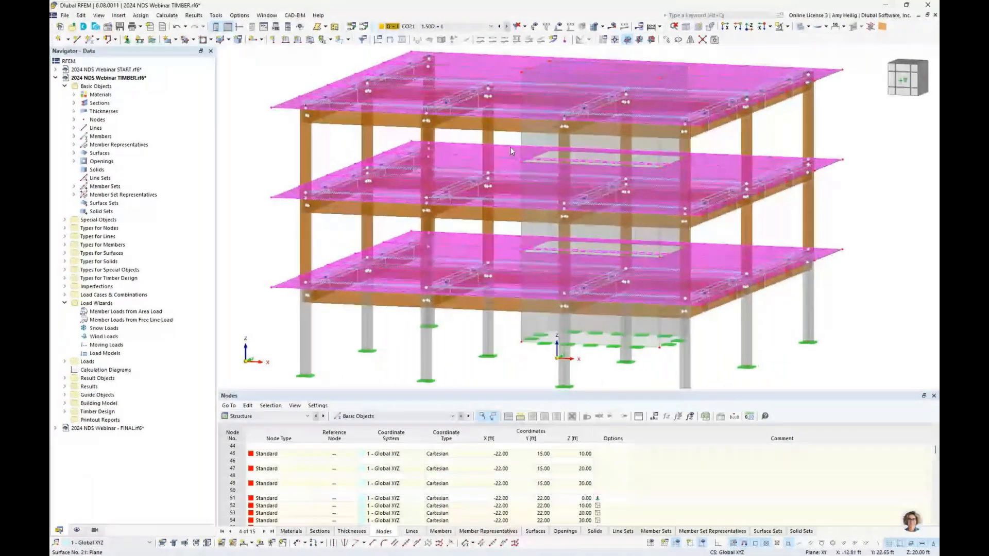
double_click(494, 85)
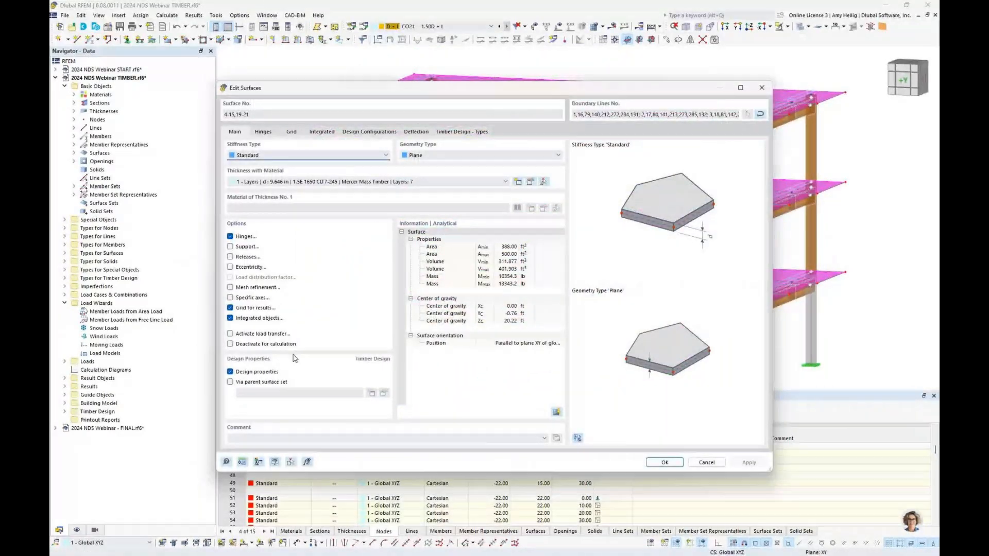
- Review the member and surface parameters of the default strength configuration assigned to the floor surfaces
left_click(231, 374)
left_click(369, 133)
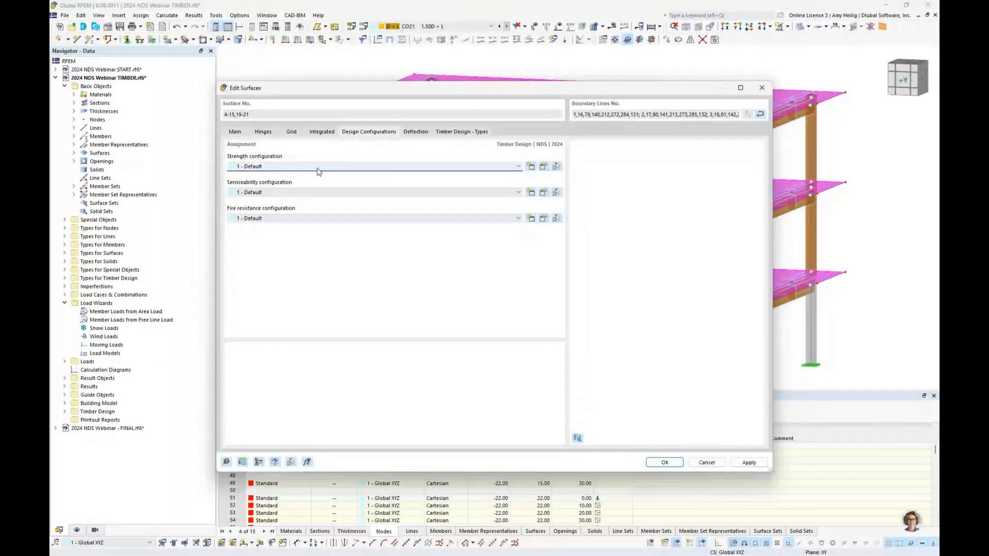
left_click(543, 167)
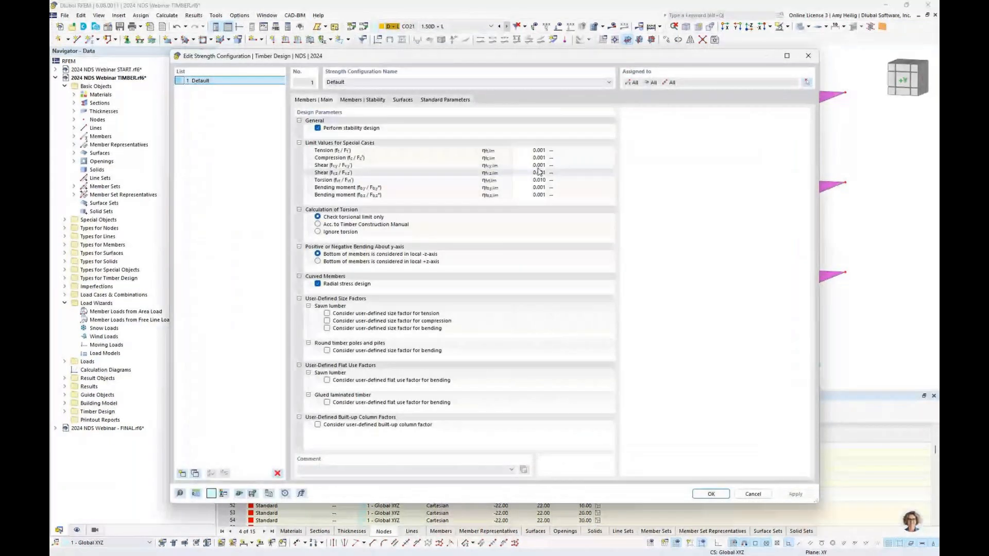
left_click(402, 100)
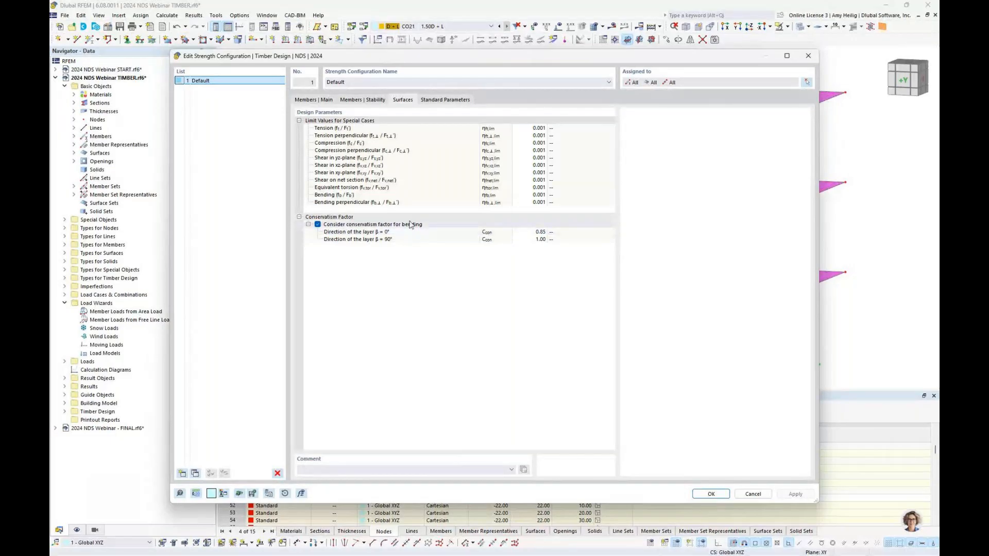
left_click(326, 101)
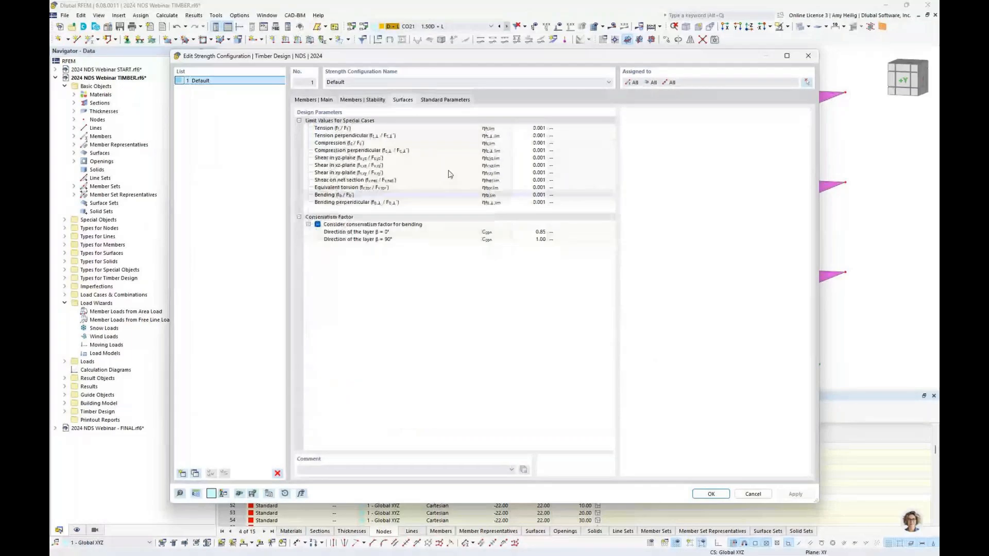
left_click(712, 494)
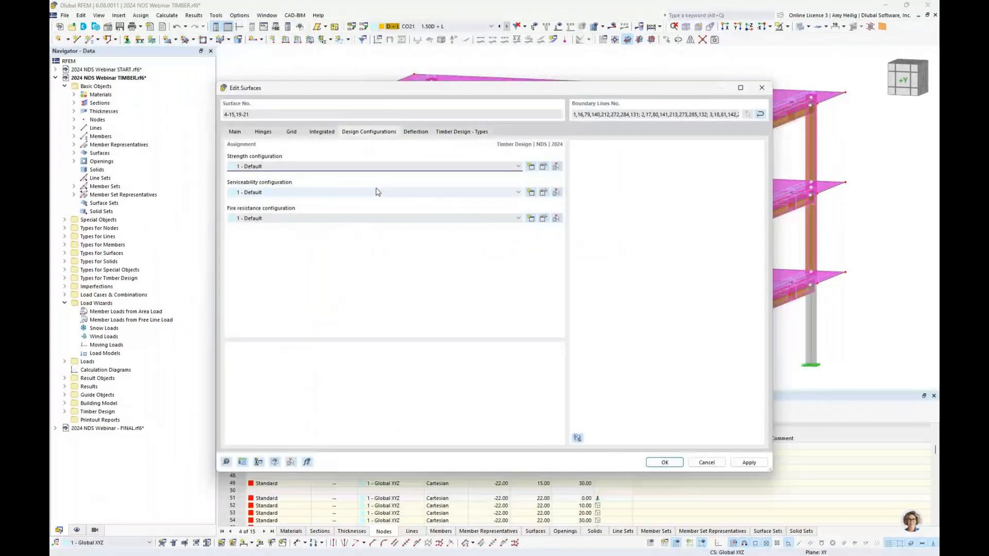
- In the surfaces' serviceability configuration, disable the general serviceability limit state check for surfaces and review the limits of the other three checks
left_click(542, 192)
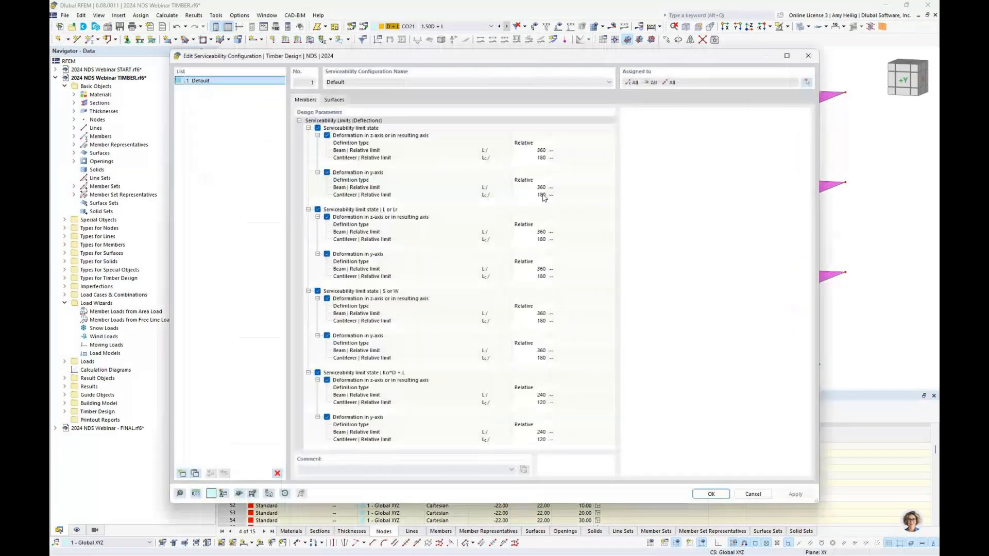
left_click(337, 101)
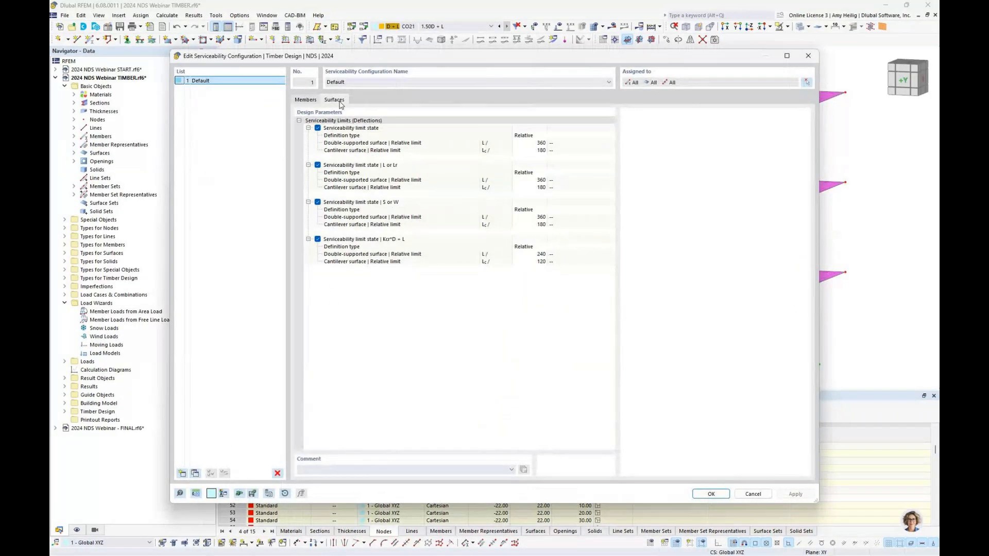
left_click(308, 164)
left_click(308, 173)
left_click(308, 180)
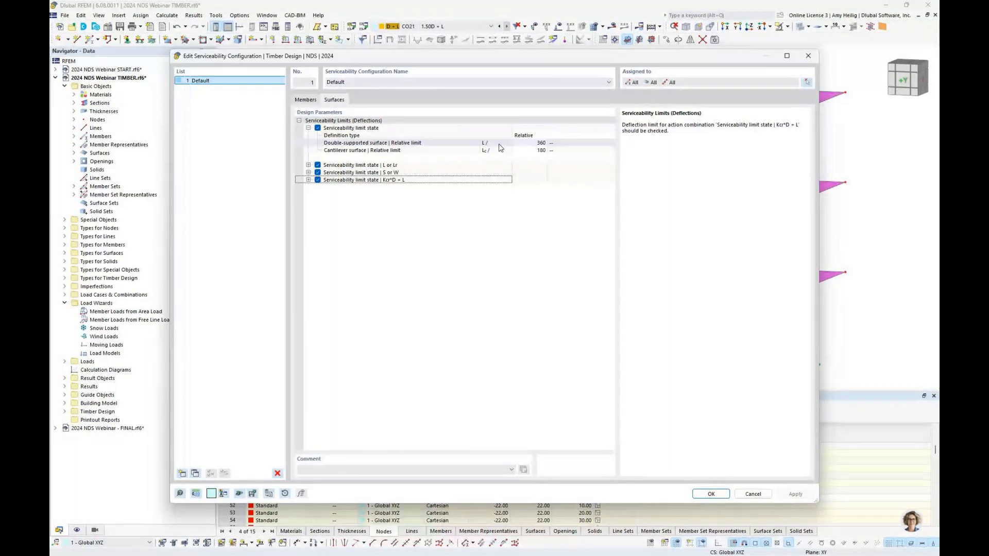
left_click(318, 128)
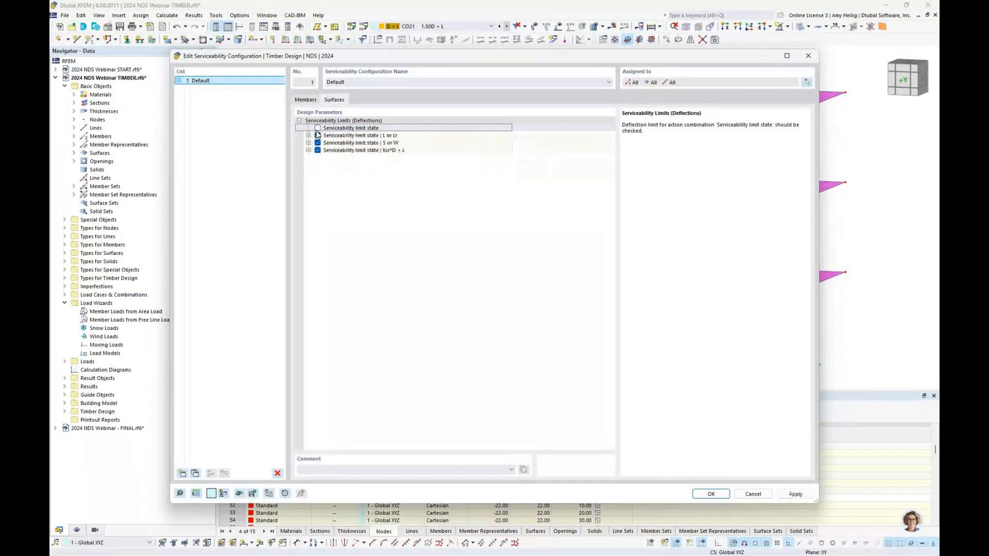
left_click(308, 135)
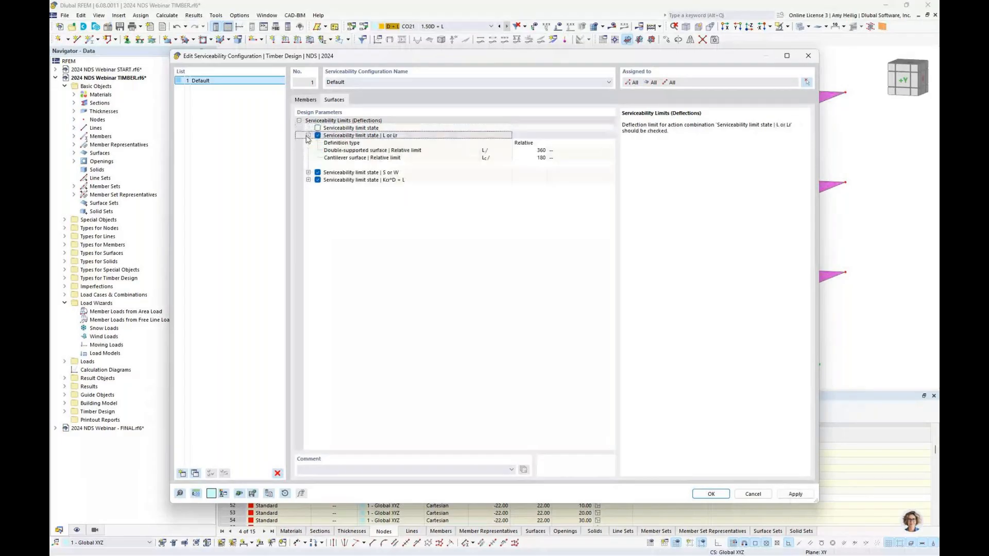
left_click(308, 173)
left_click(309, 209)
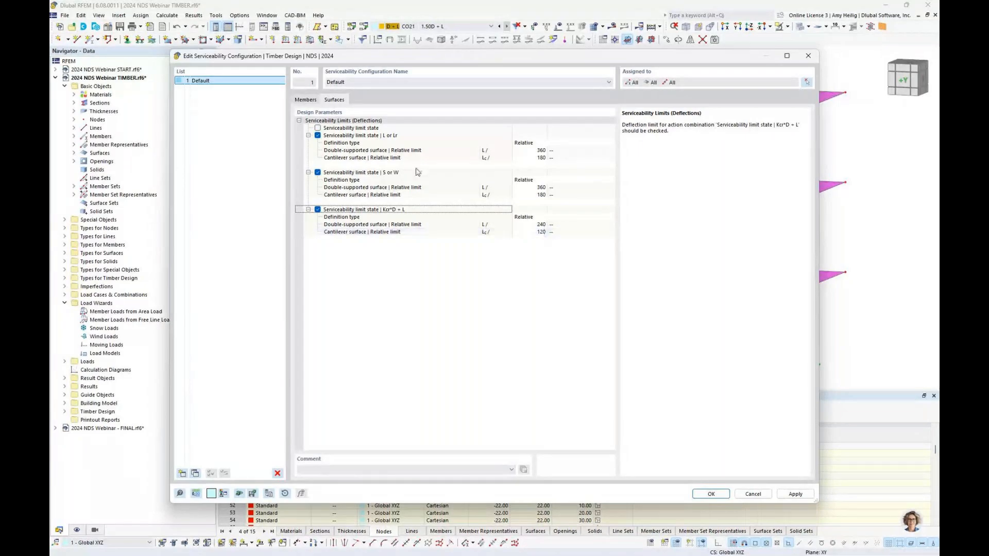
- Disable the general serviceability limit state deflection check for members in the same configuration
left_click(307, 102)
left_click(318, 128)
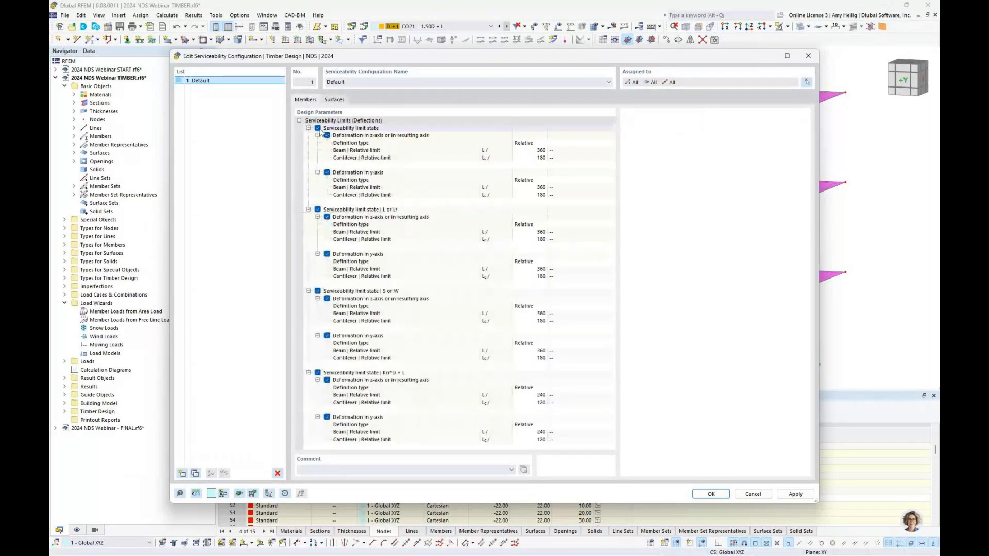
left_click(318, 128)
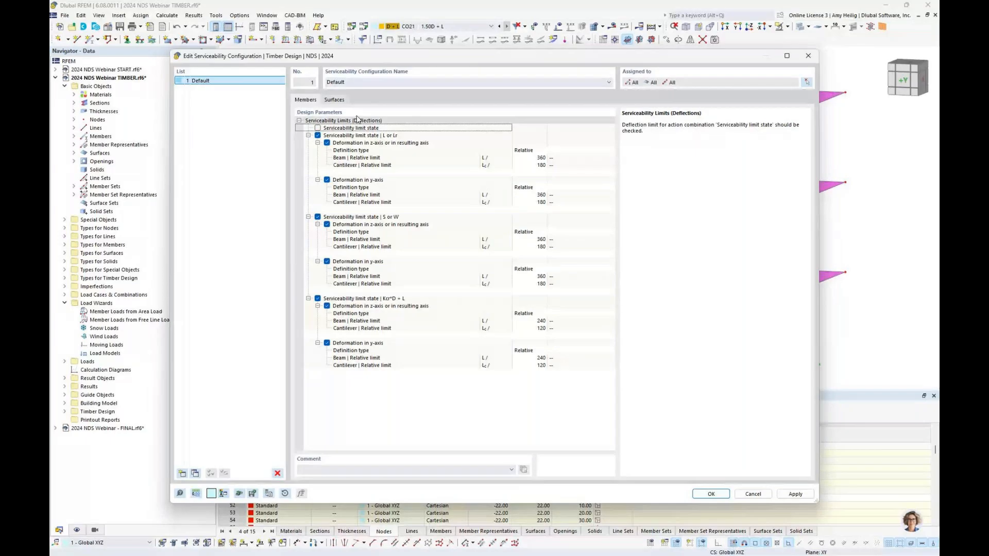
left_click(343, 101)
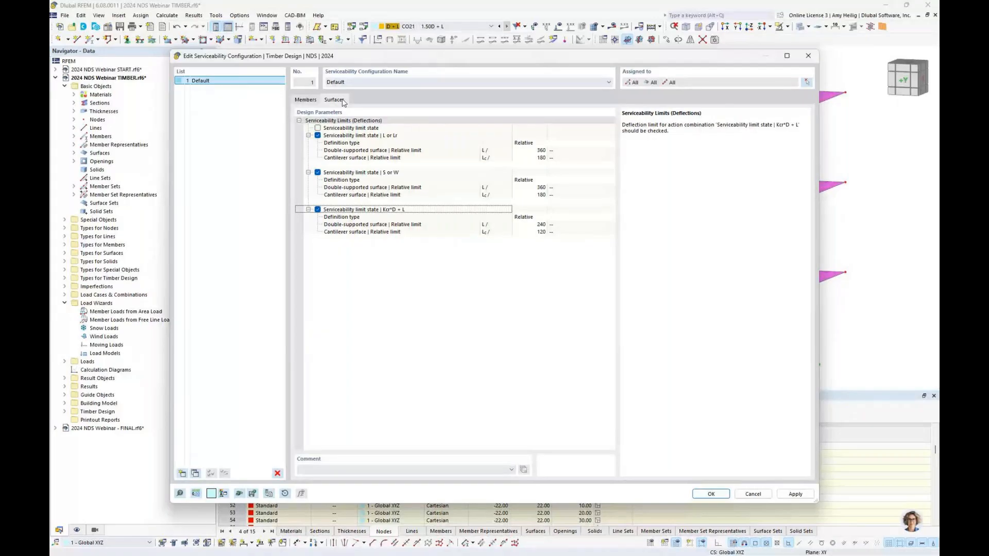
- Rename the serviceability configuration as Roof and assign it only to the beams and surfaces of the roof level
left_click(373, 85)
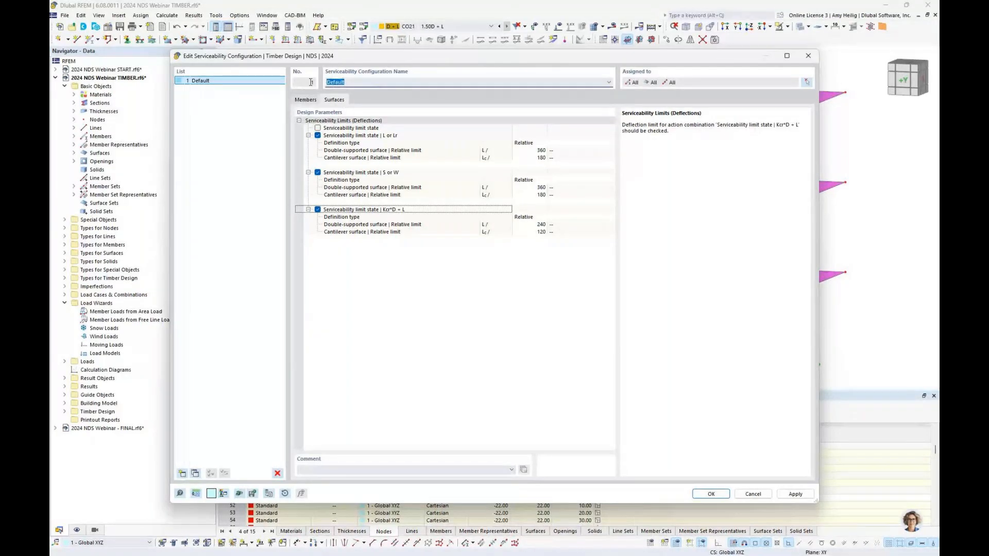
type("Roof")
left_click(806, 83)
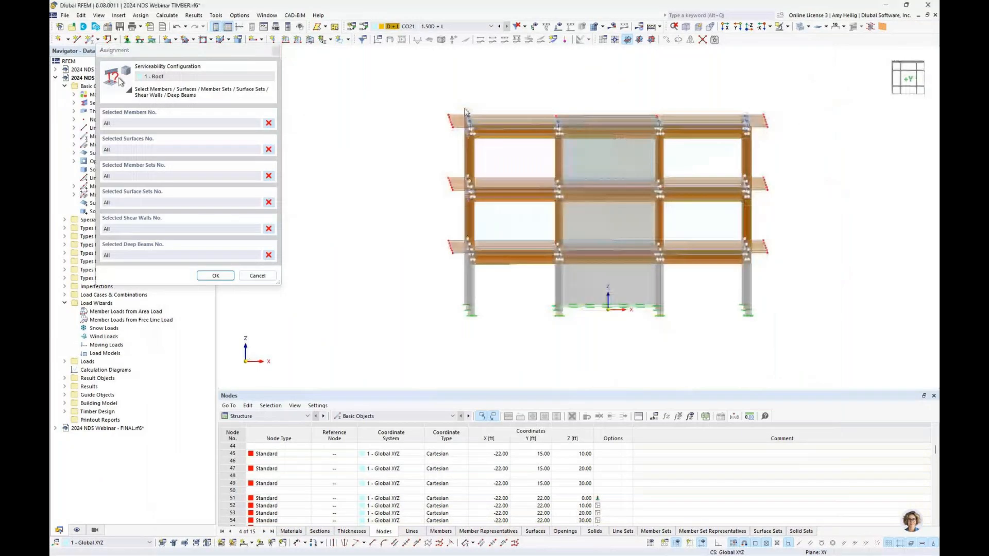
left_click_drag(427, 92, 789, 154)
middle_click_drag(823, 137, 785, 153, "ctrl")
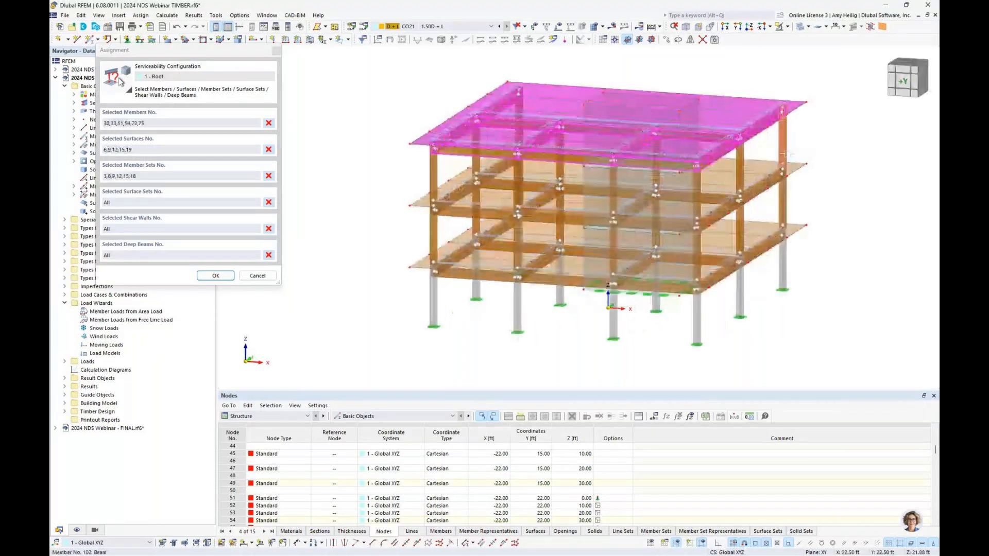
left_click(224, 278)
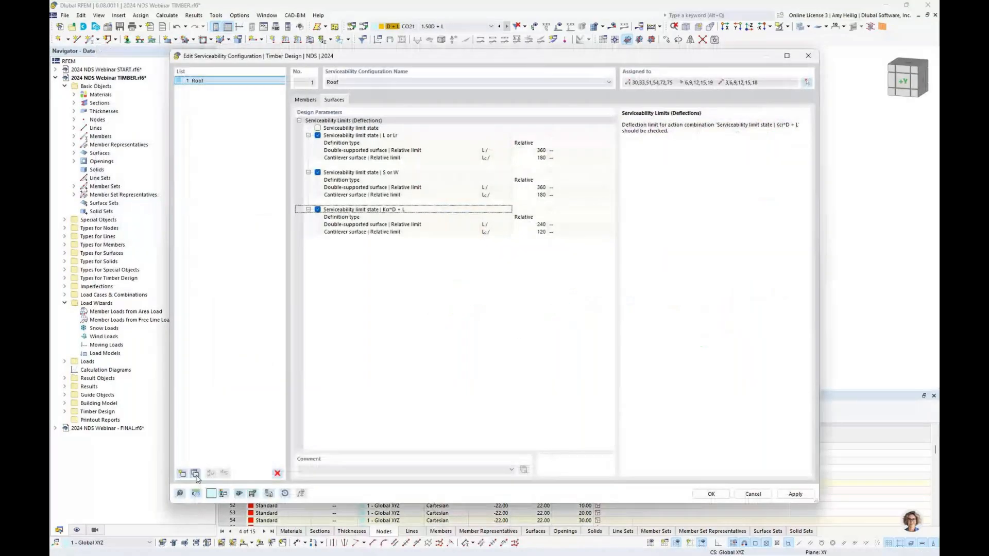
- Duplicate the Roof serviceability configuration and name the copy Floor
left_click(195, 473)
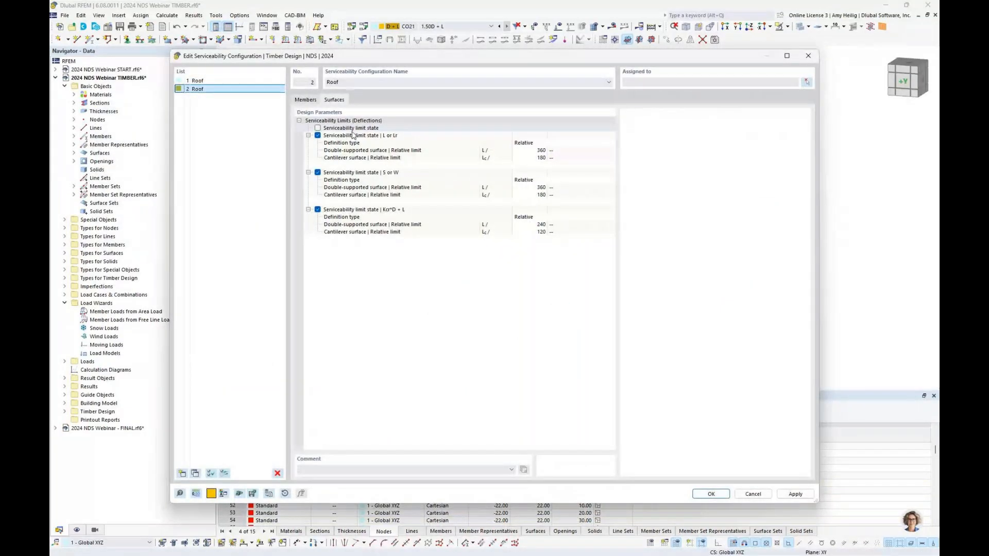
double_click(332, 82)
type("Floor")
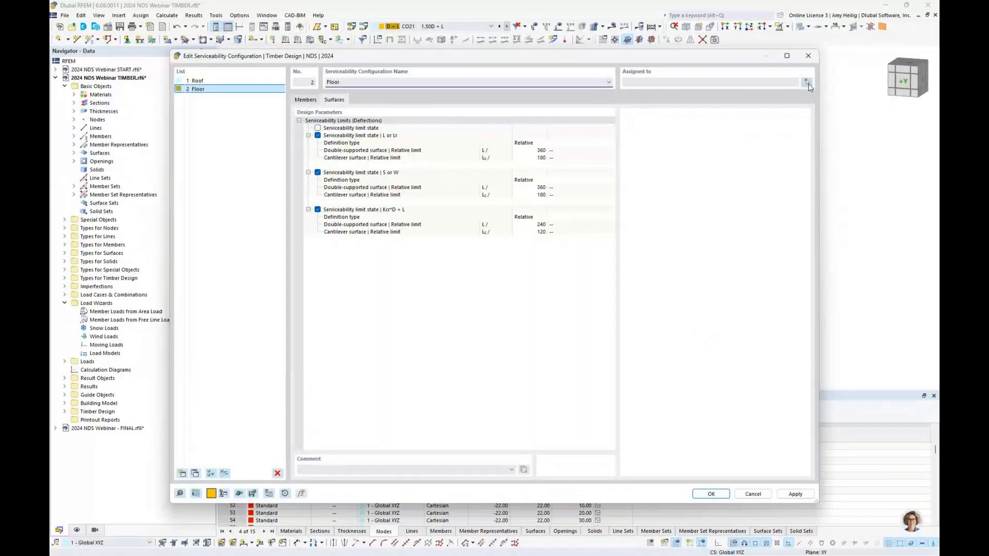
- Disable the S or W serviceability limit state check for both surfaces and members in the Floor configuration
left_click(318, 173)
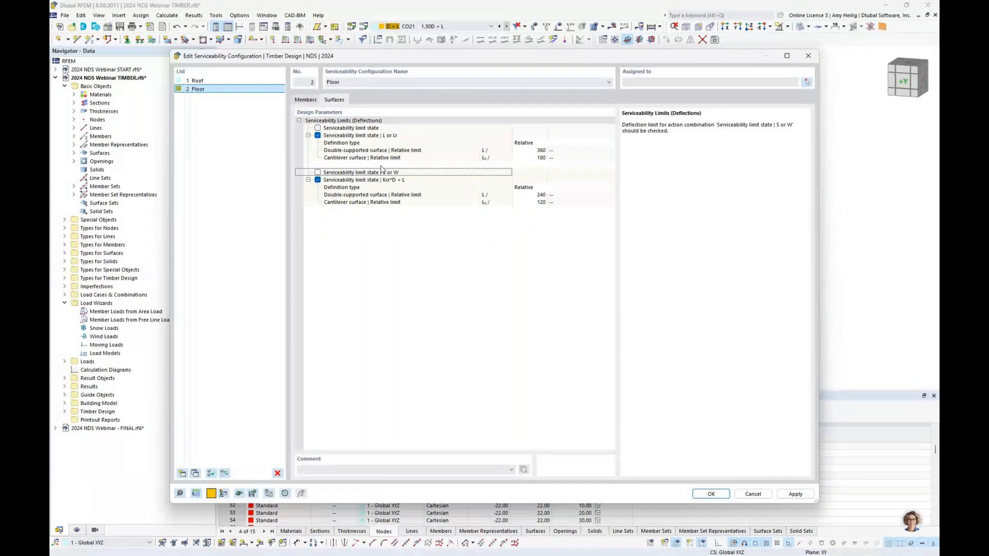
left_click(317, 172)
left_click(318, 217)
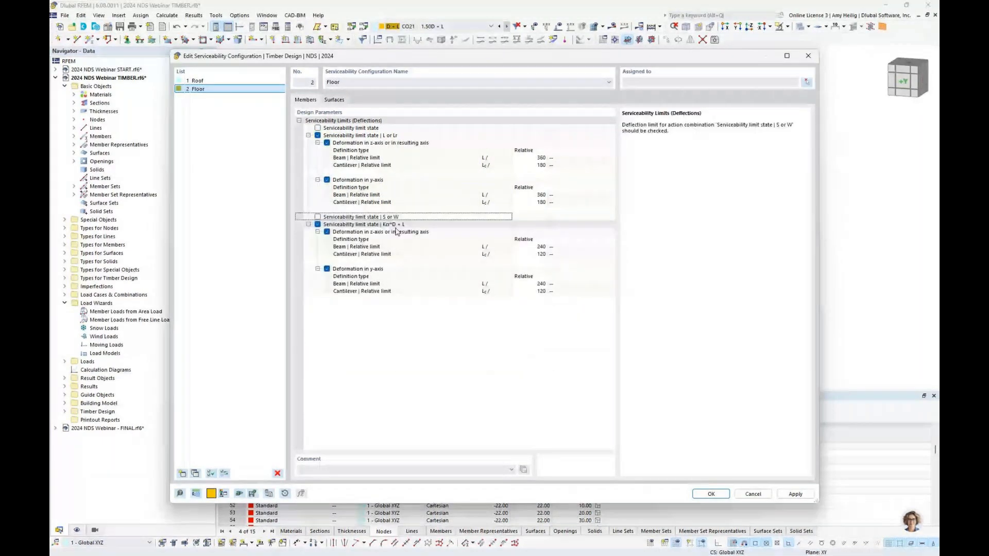
left_click(334, 100)
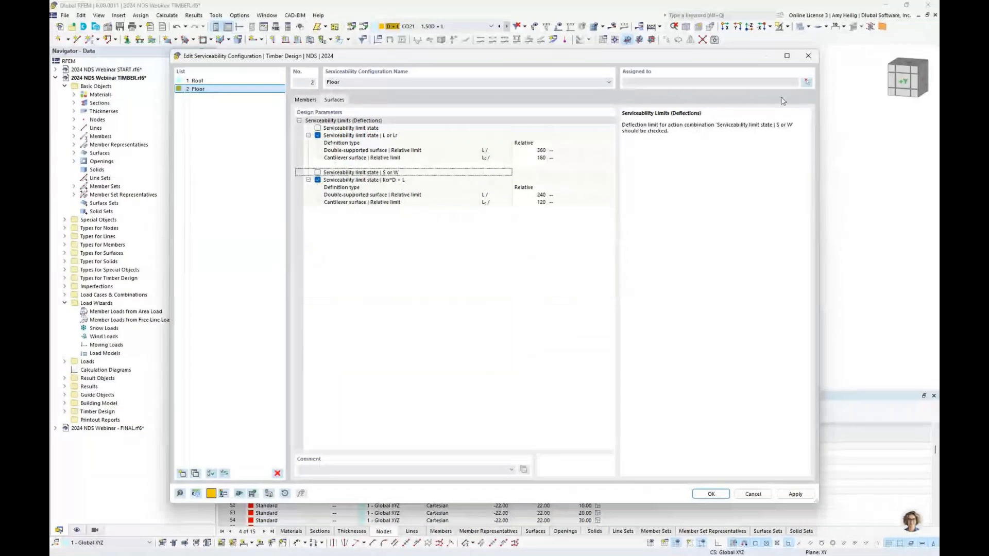
- Assign the Floor configuration to the members and surfaces of the two lower levels plus the top-storey columns, and accept the serviceability configurations
left_click(807, 82)
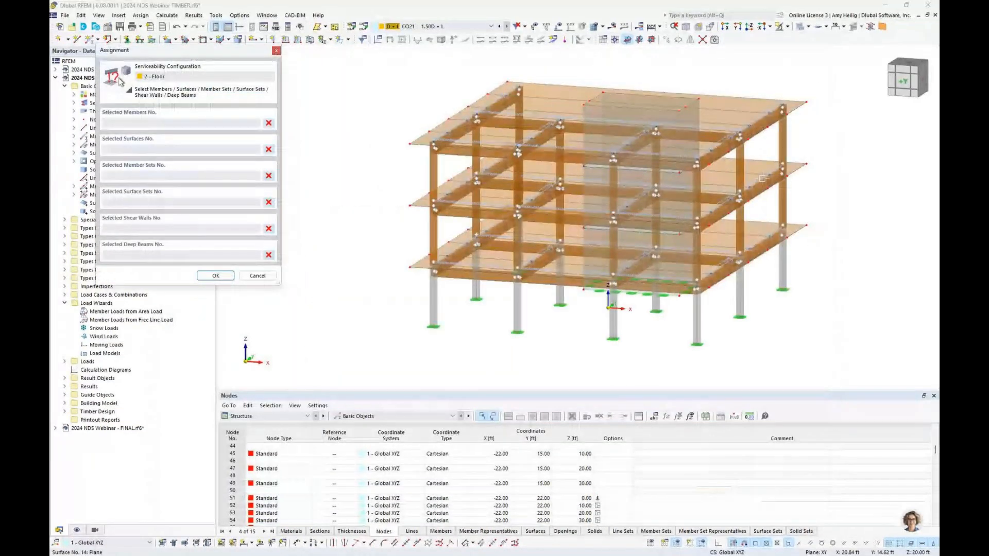
middle_click_drag(762, 179, 773, 155, "ctrl")
left_click_drag(338, 195, 732, 309)
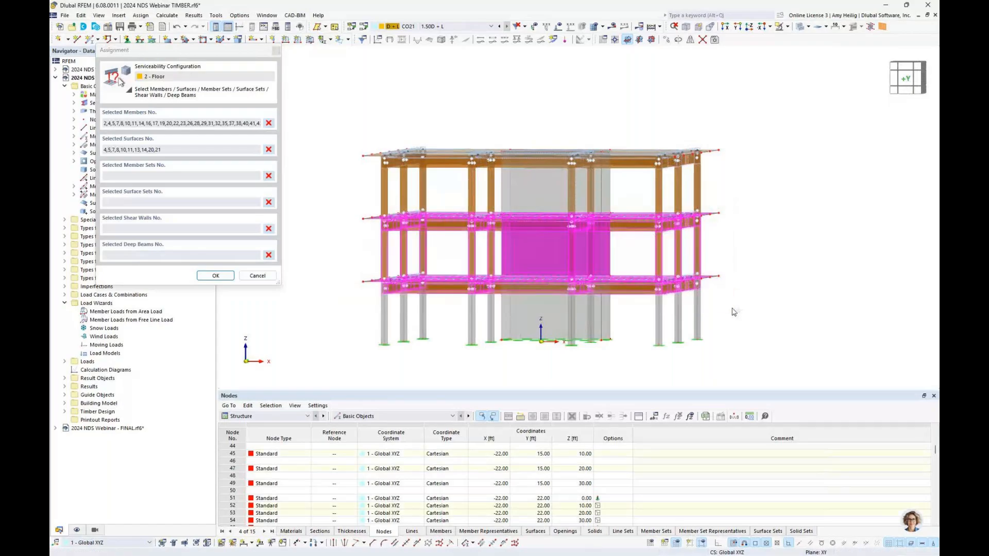
left_click_drag(585, 196, 367, 181)
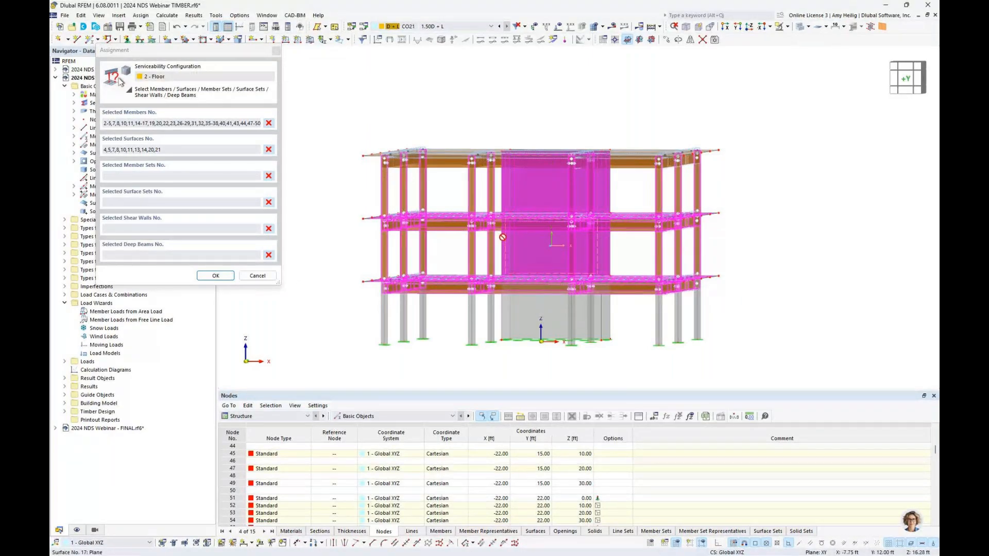
left_click(215, 276)
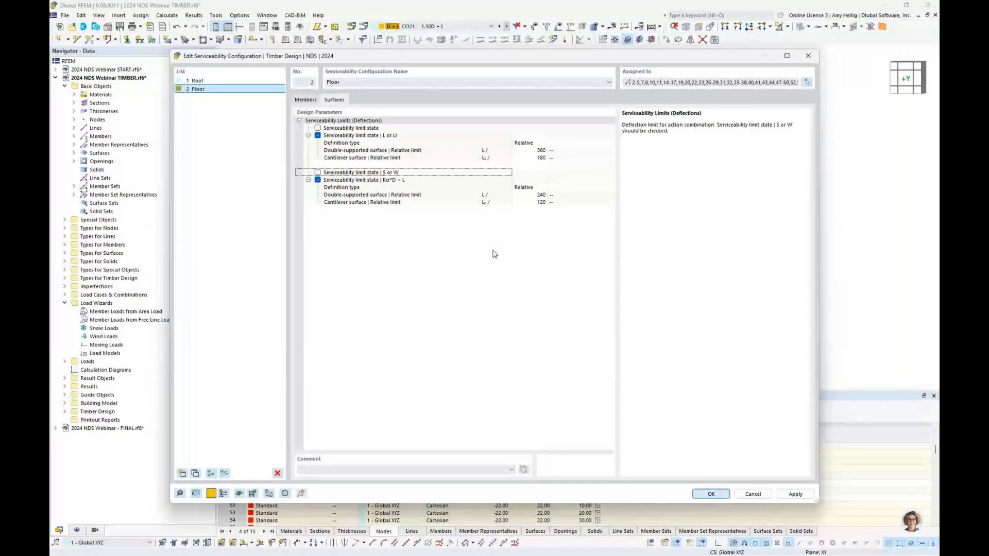
key("Return")
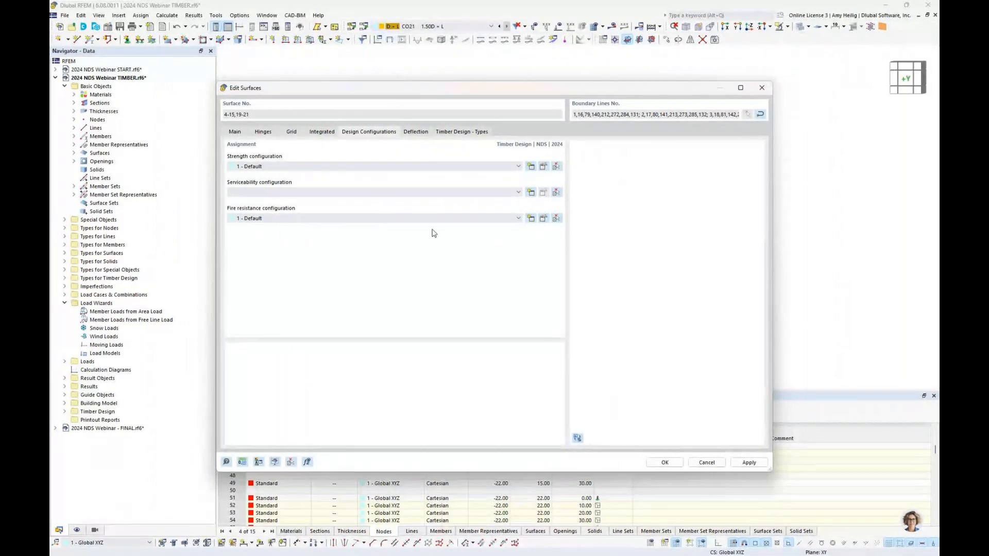
- Review the default fire resistance configuration's exposure settings, nominal charring rate and adjustment factors, and close it
left_click(544, 218)
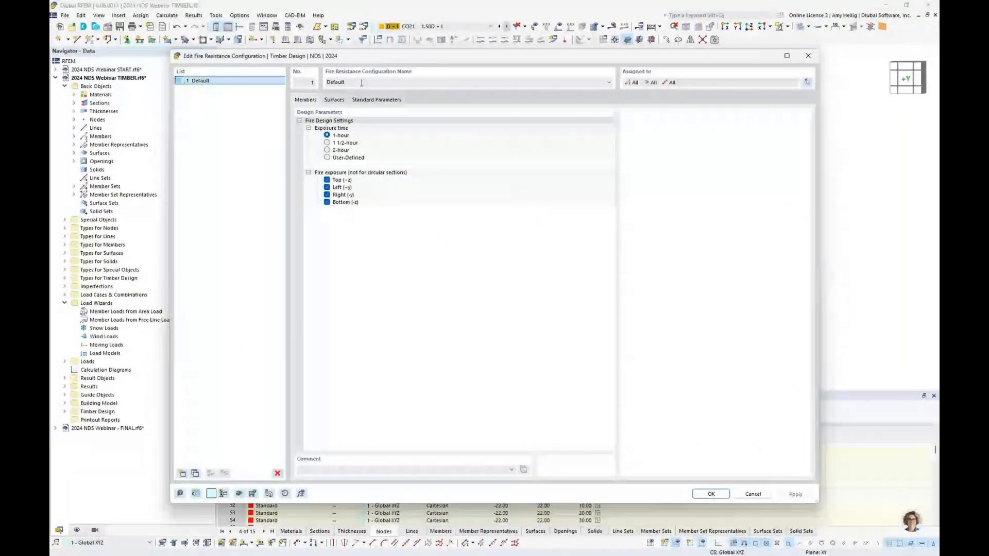
key("super+Tab")
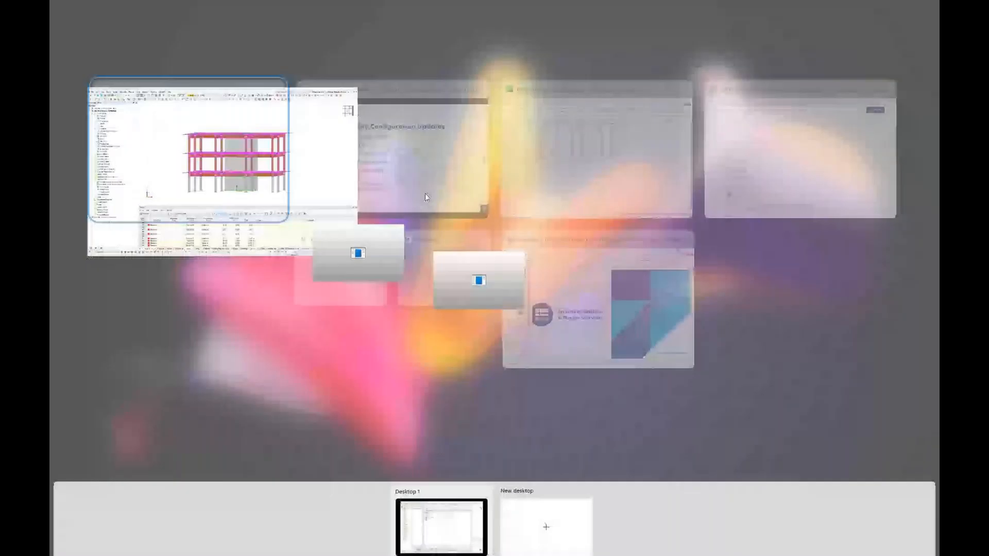
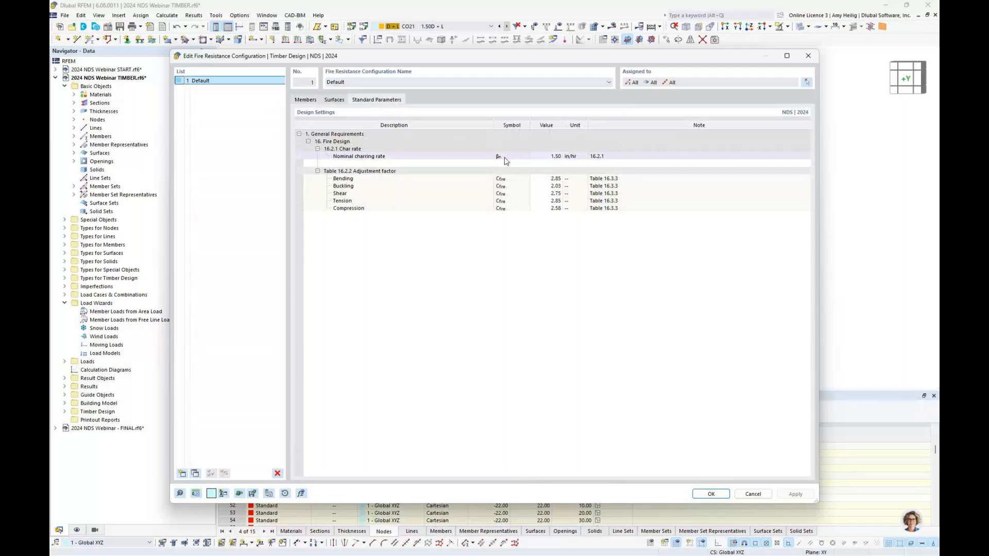
left_click(543, 156)
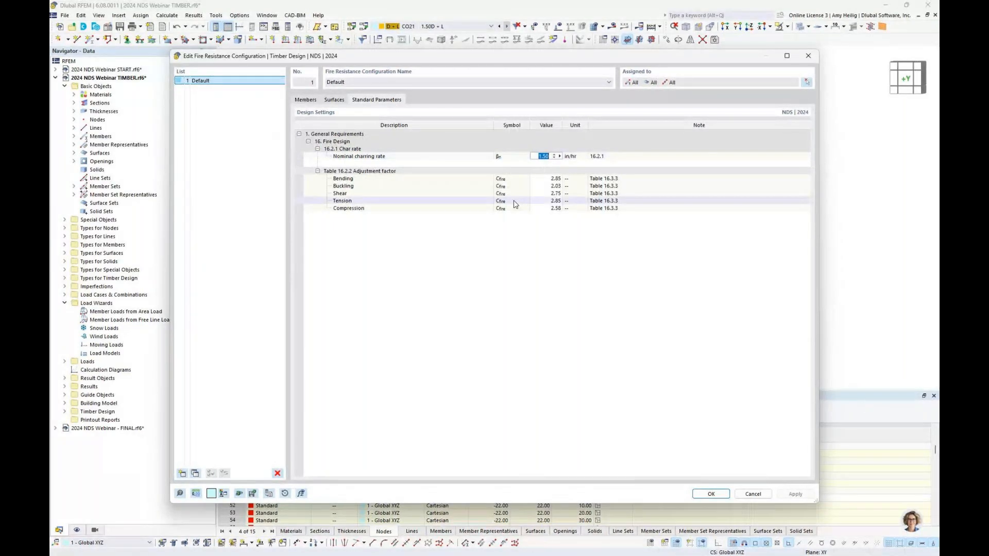
left_click(305, 100)
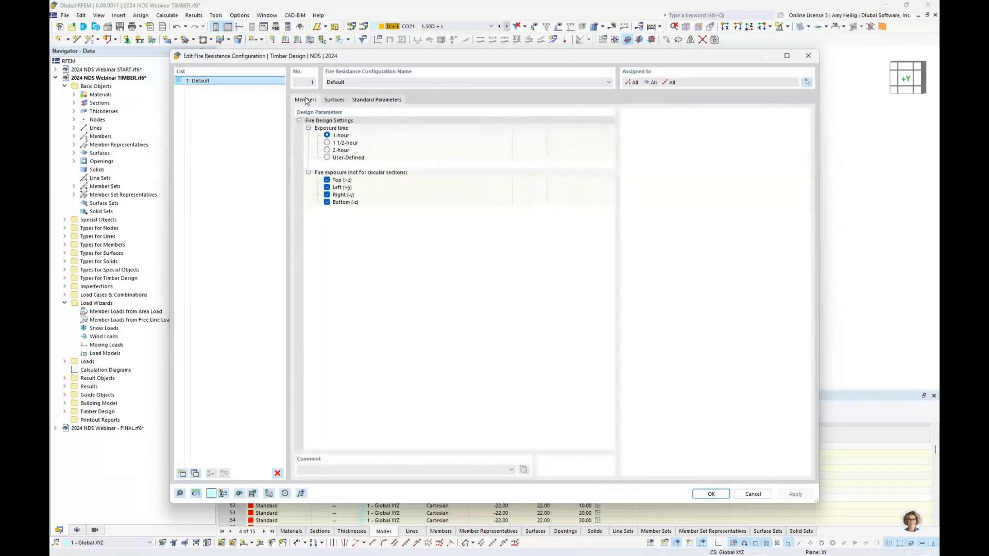
left_click(703, 494)
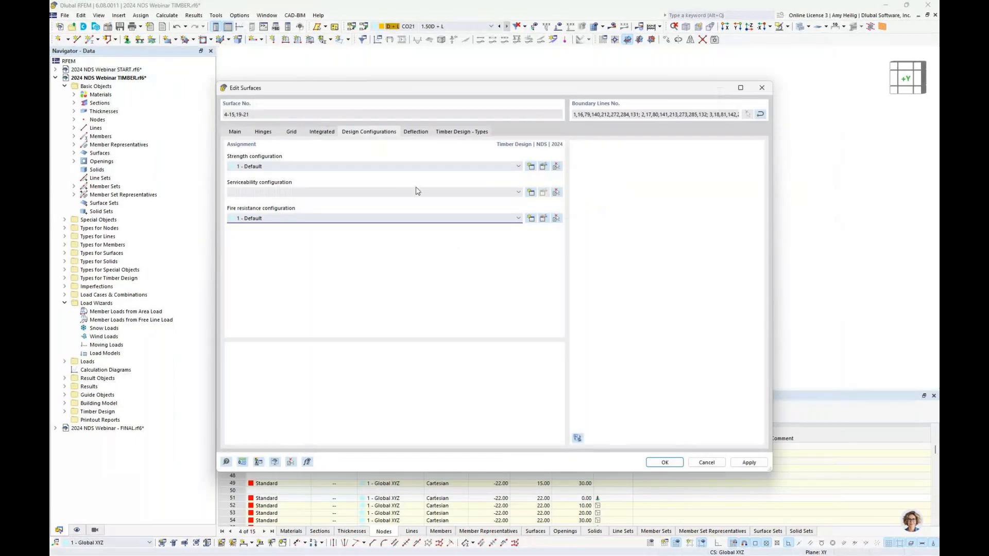
- Define the surfaces' deflection reference length manually as 50 ft
left_click(416, 132)
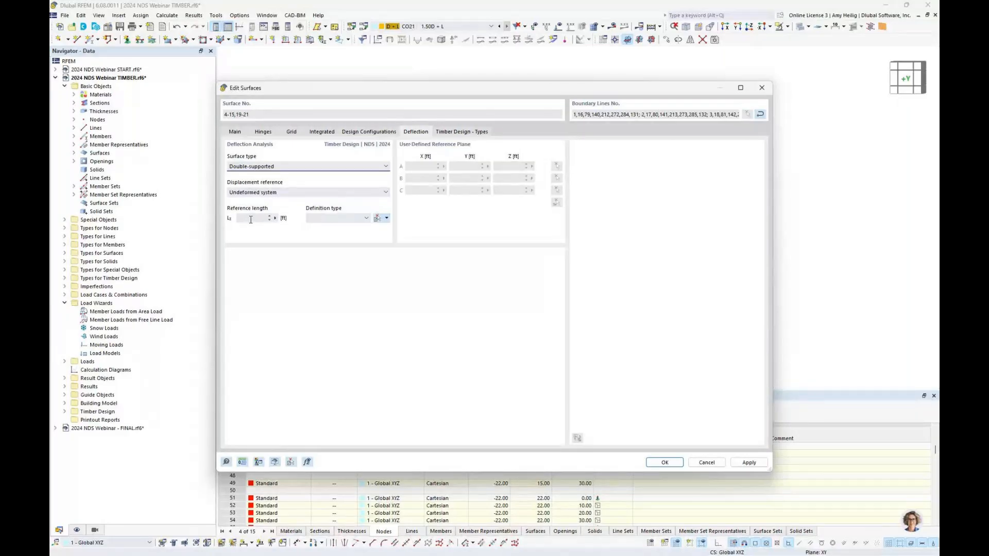
left_click(347, 219)
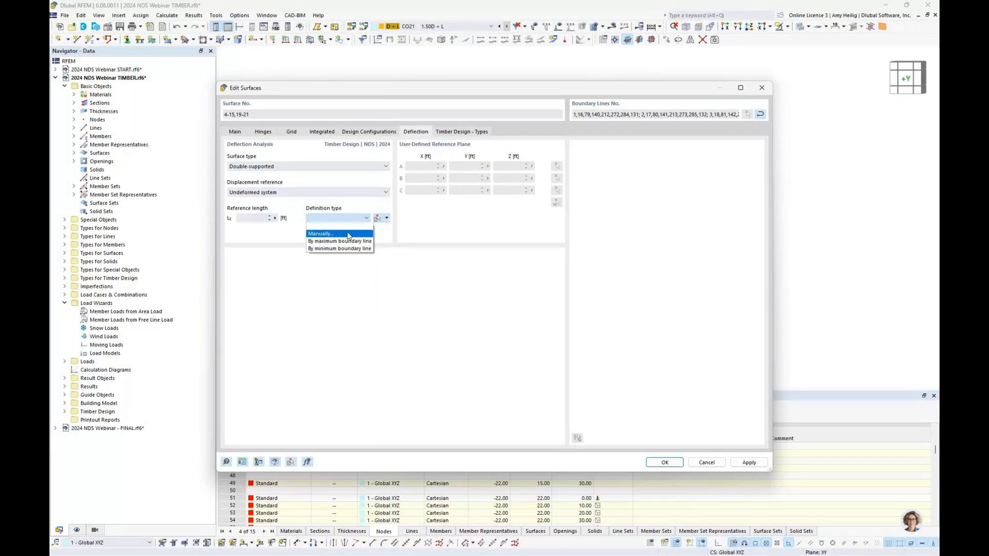
left_click(349, 234)
left_click(265, 220)
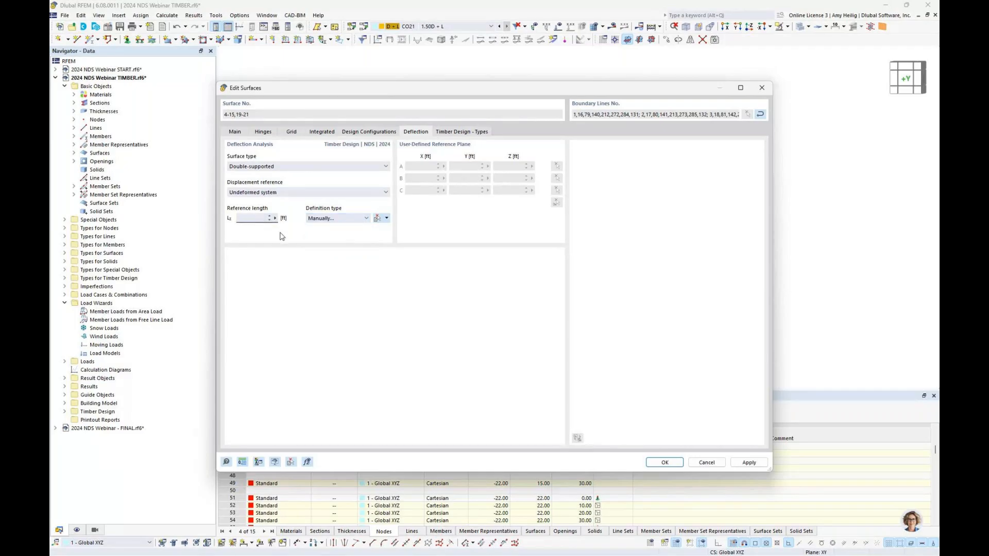
type("50")
- Check the service conditions assigned to the surfaces, keeping the in-service moisture condition Dry, and accept them
left_click(461, 132)
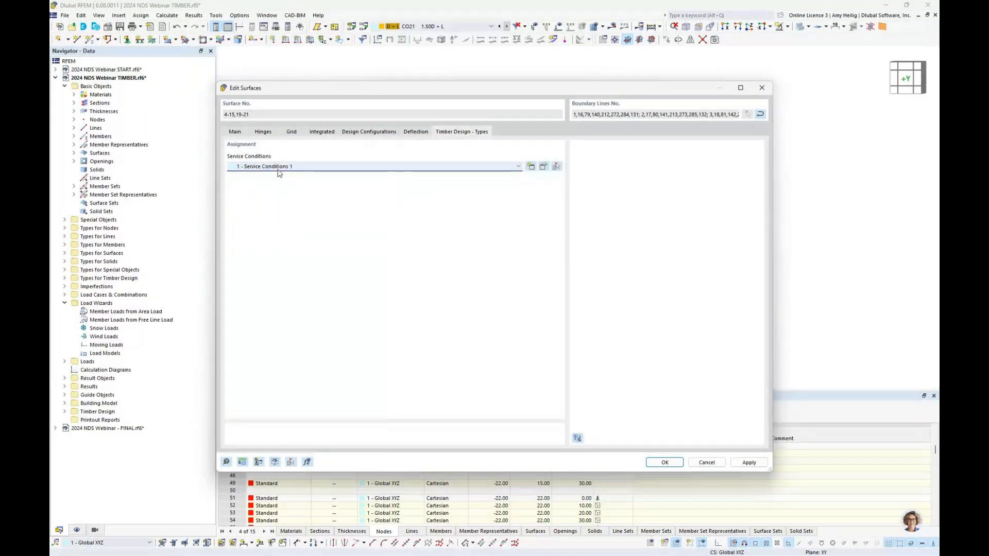
left_click(543, 166)
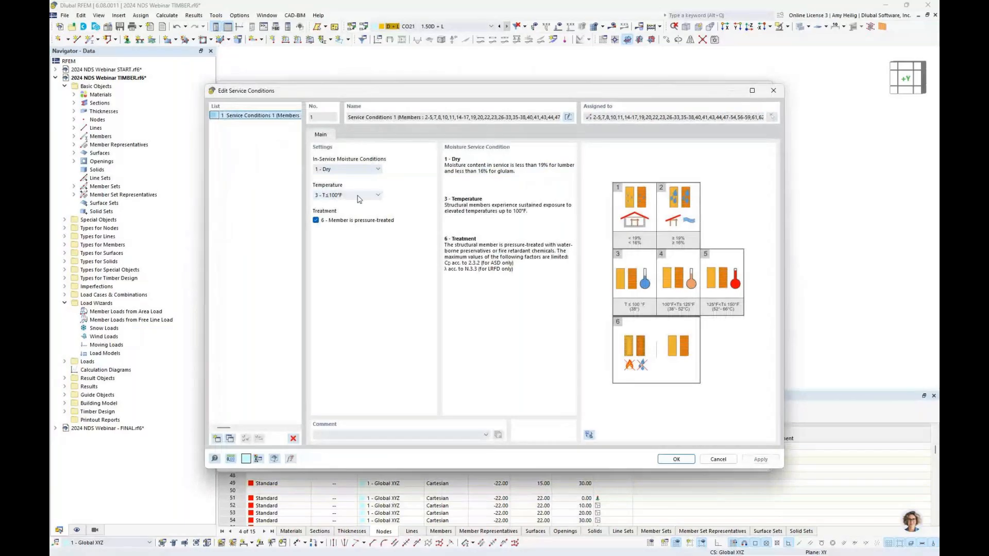
left_click(362, 170)
left_click(366, 177)
key("Return")
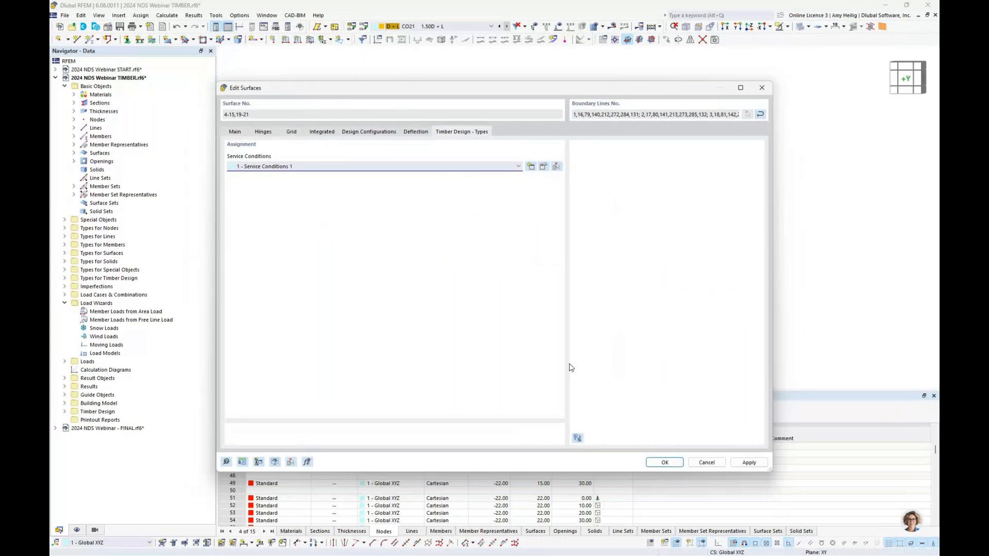
- Accept the edited properties of surfaces 4-15 and 19-21 and return to the 3D model
left_click(657, 462)
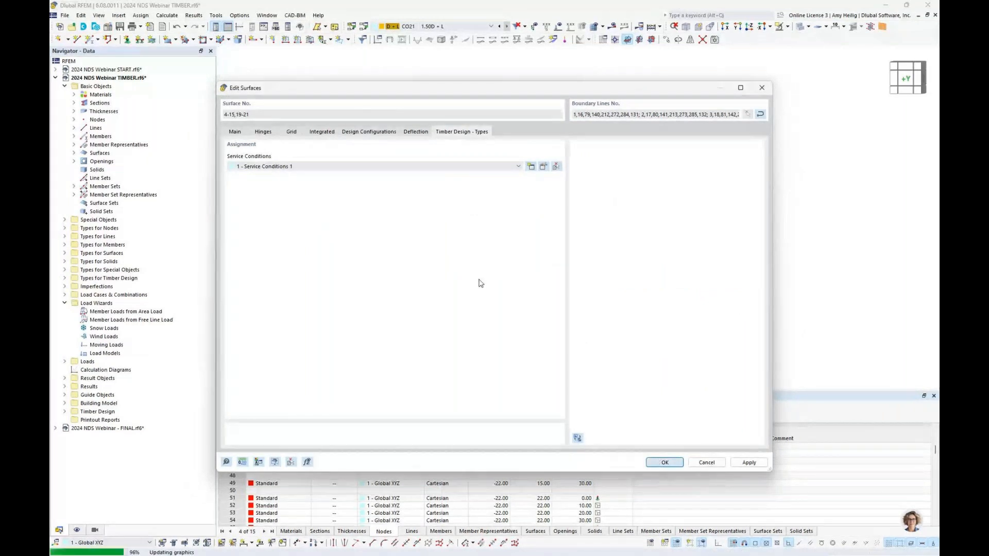
middle_click_drag(712, 238, 654, 252, "shift")
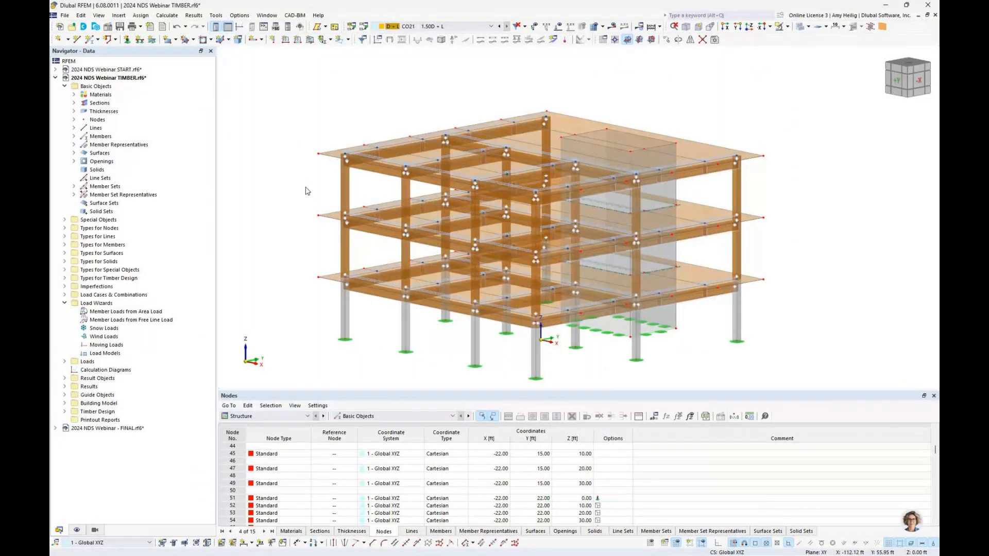
- Create effective lengths for roof beams 30 and 33 with lateral-torsional buckling excluded, keeping both flexural buckling axes and the theoretical buckling factors
left_click(388, 173)
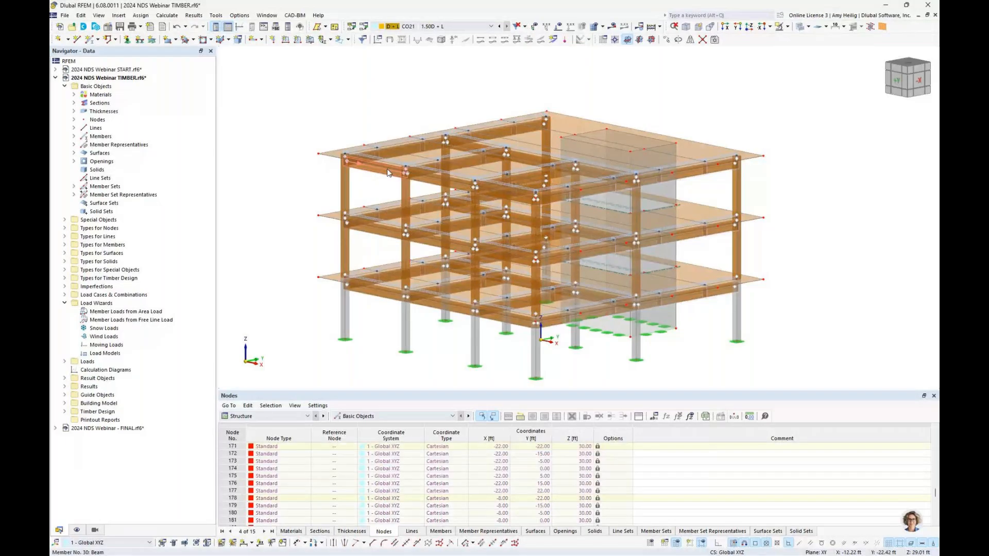
scroll(388, 172, "up", 2)
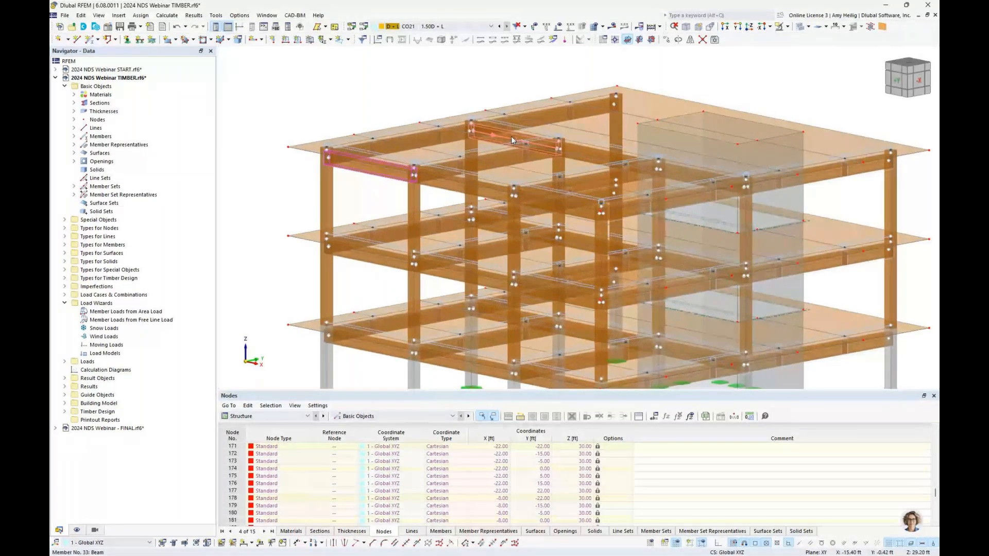
double_click(511, 136)
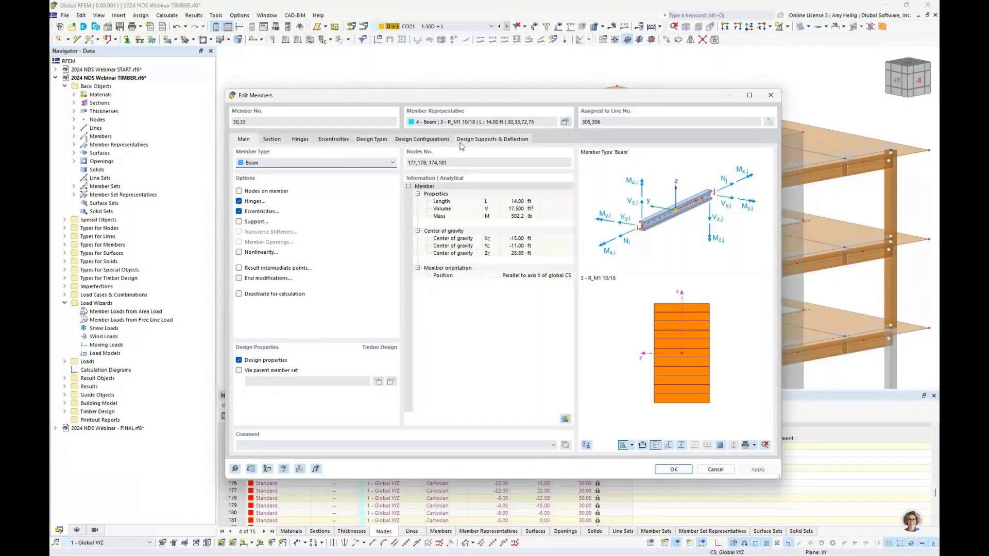
left_click(372, 140)
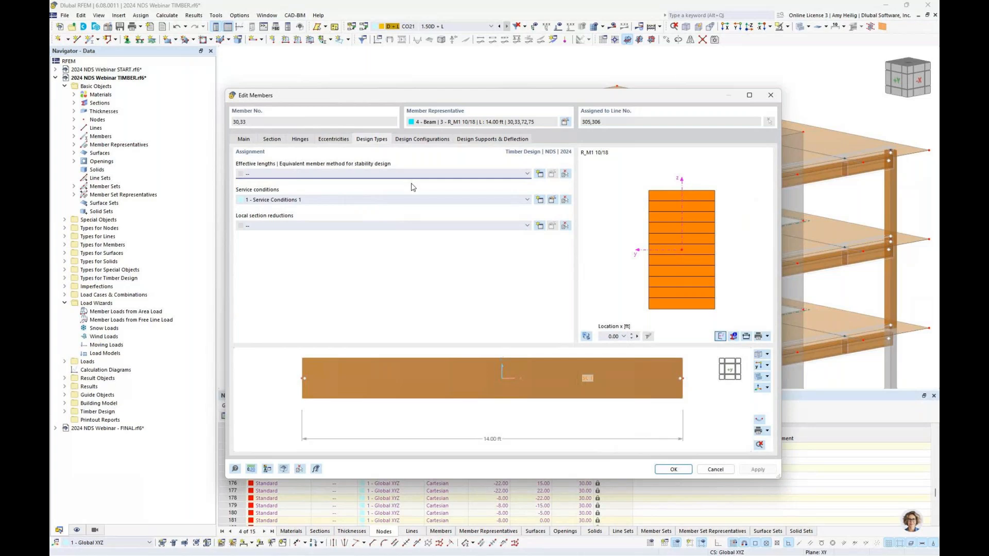
left_click(540, 175)
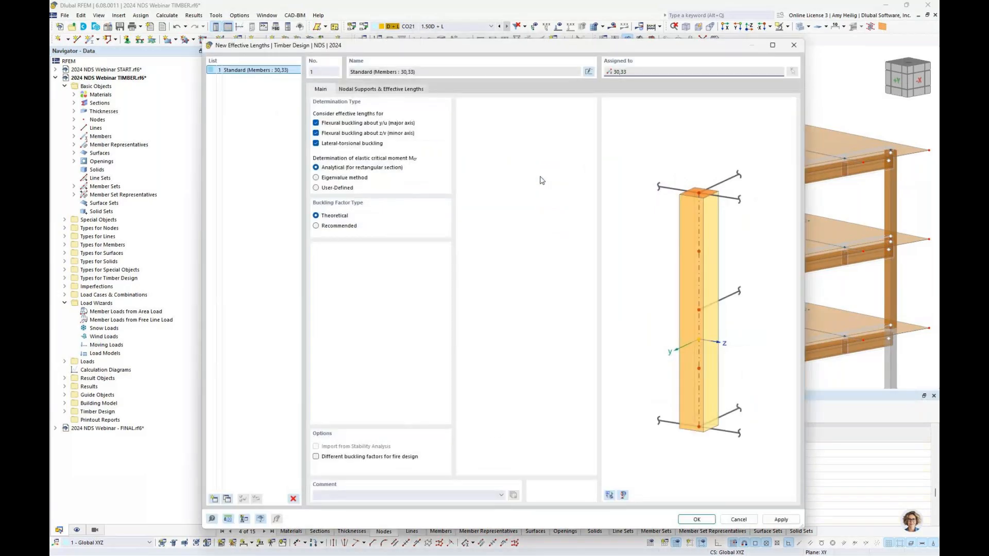
left_click(612, 495)
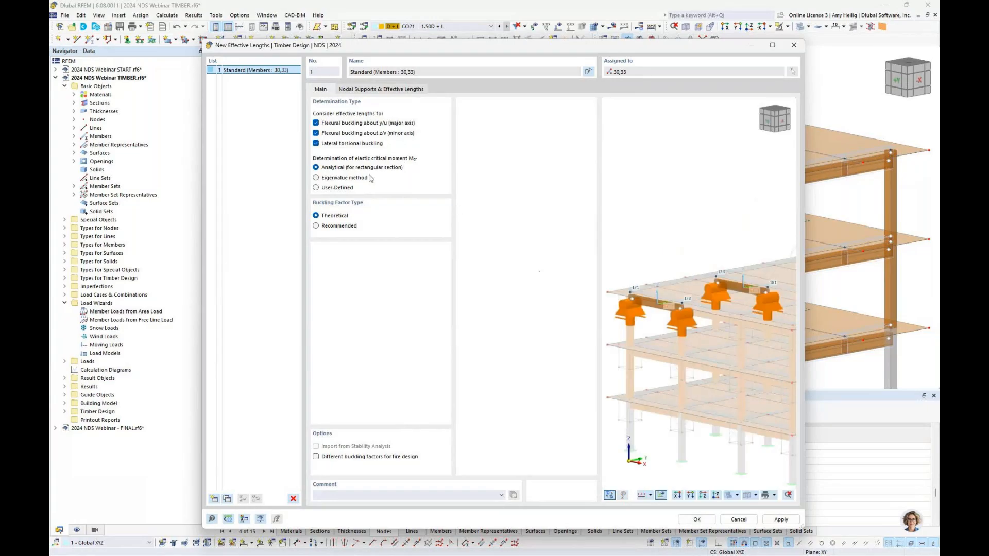
left_click(316, 144)
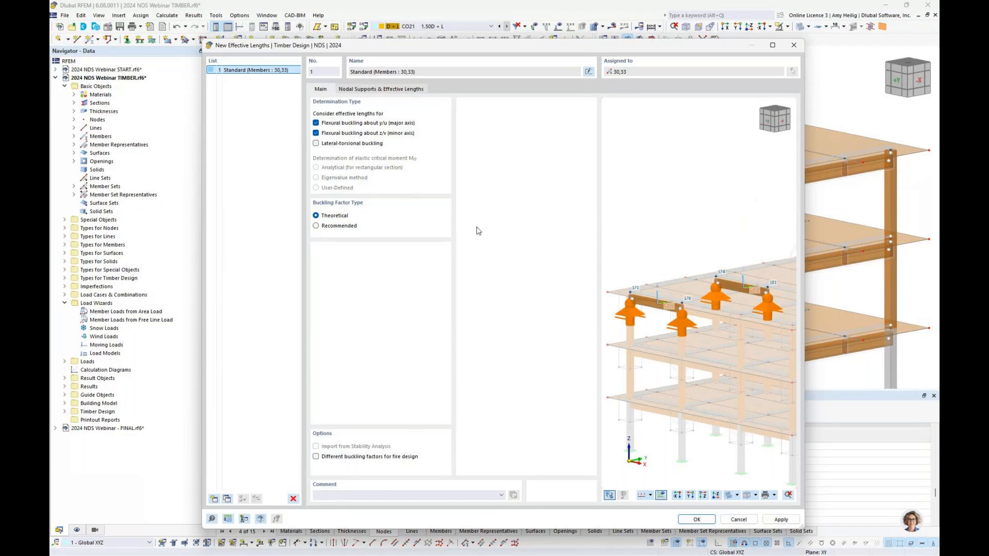
scroll(652, 294, "up", 3)
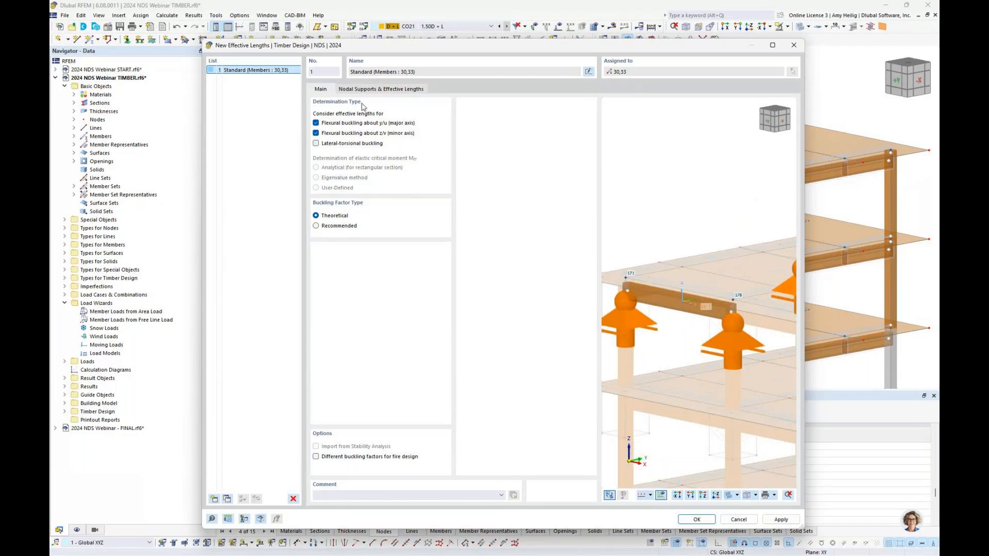
left_click(373, 90)
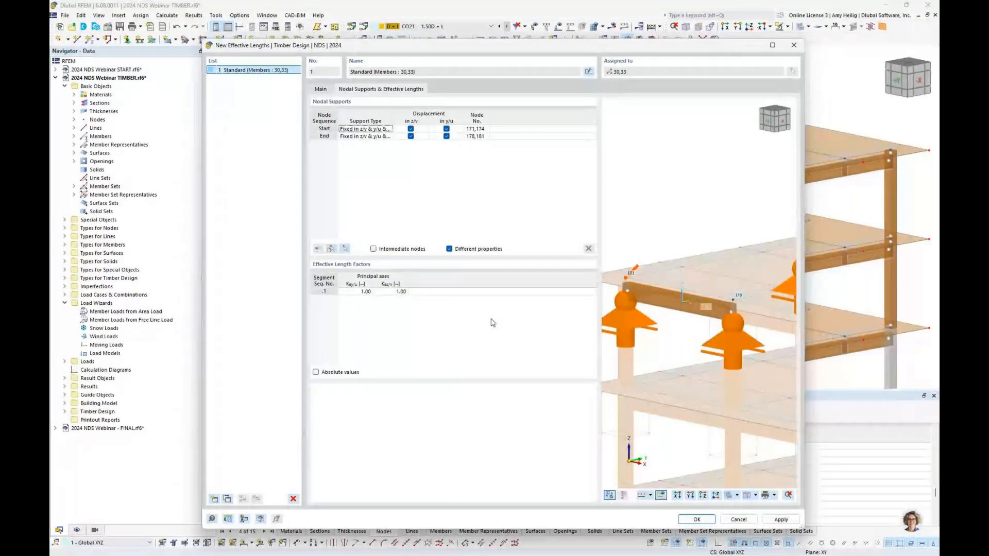
left_click(697, 519)
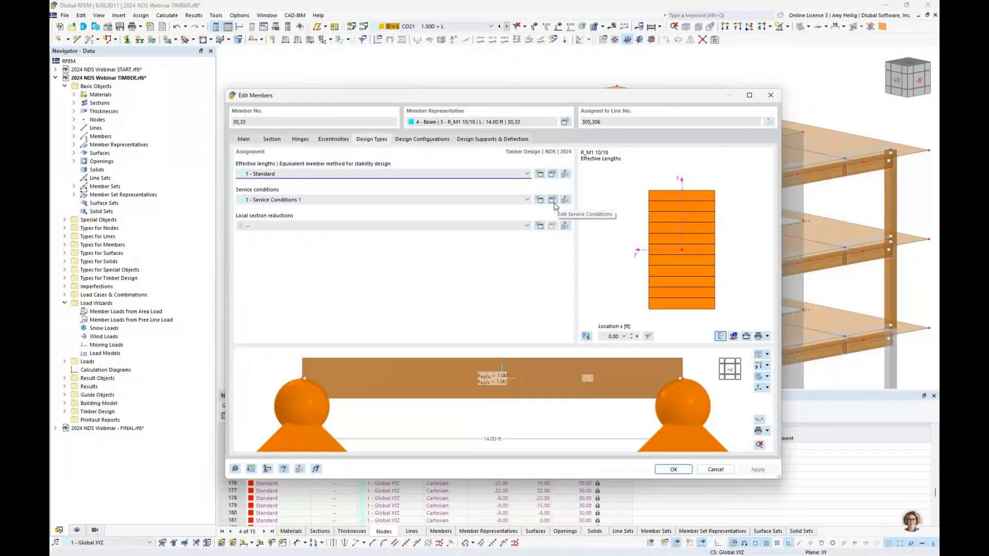
- Check the two beams' design configurations and the design types of continuous member set 6,9,12, cancelling both edits
left_click(422, 141)
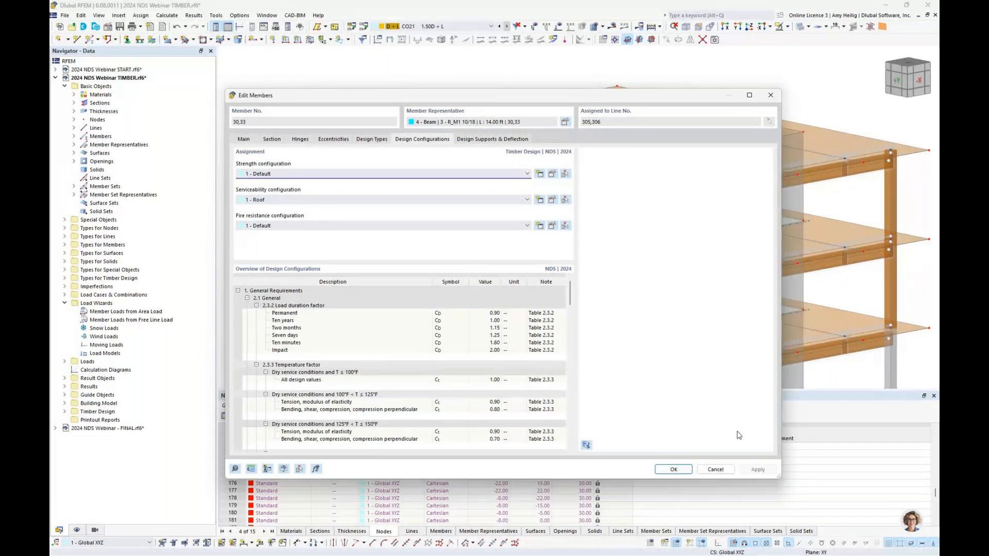
left_click(716, 469)
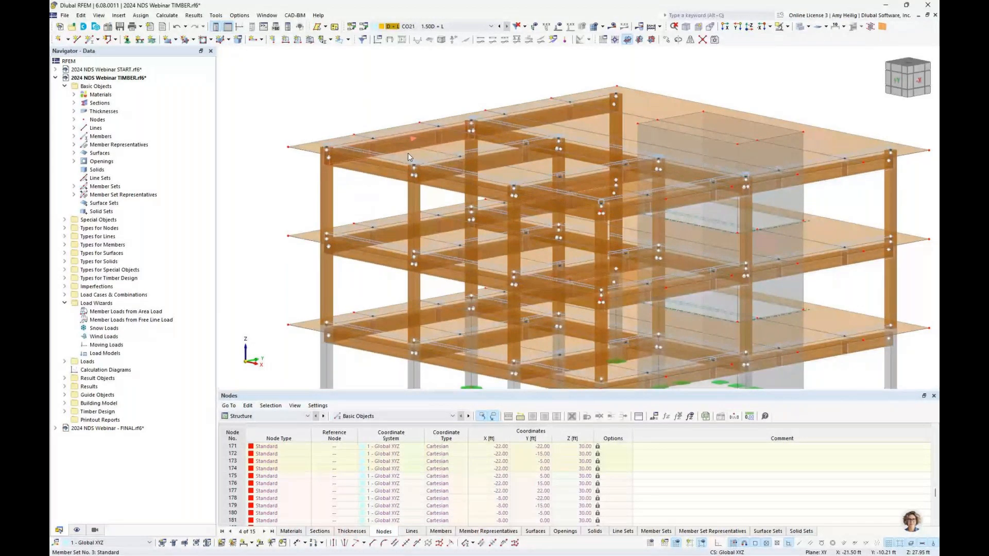
double_click(329, 149)
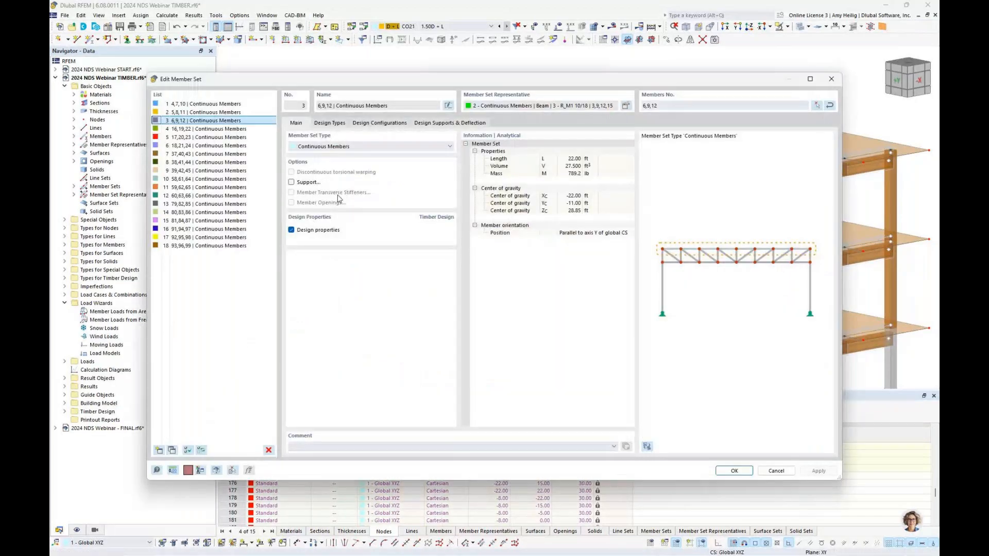
left_click(330, 123)
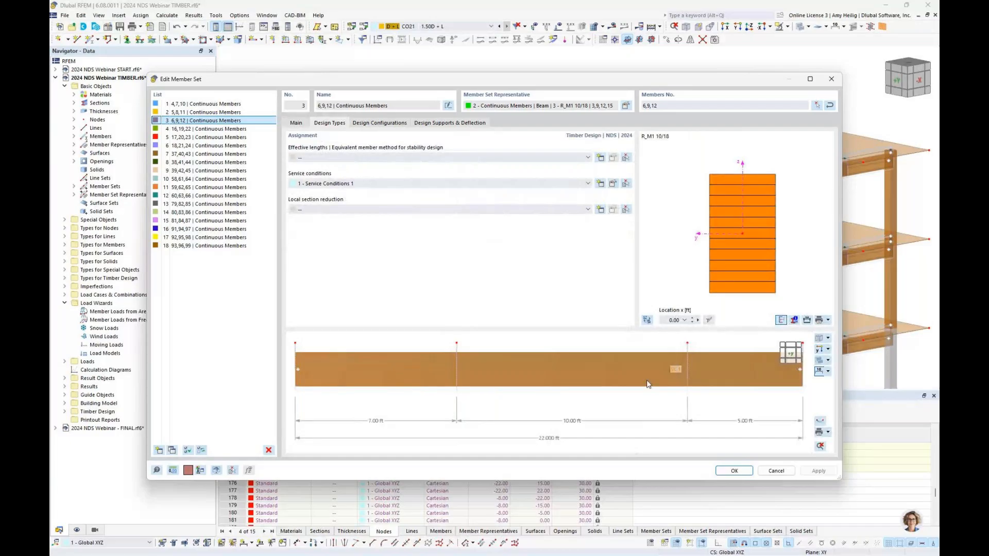
left_click(771, 467)
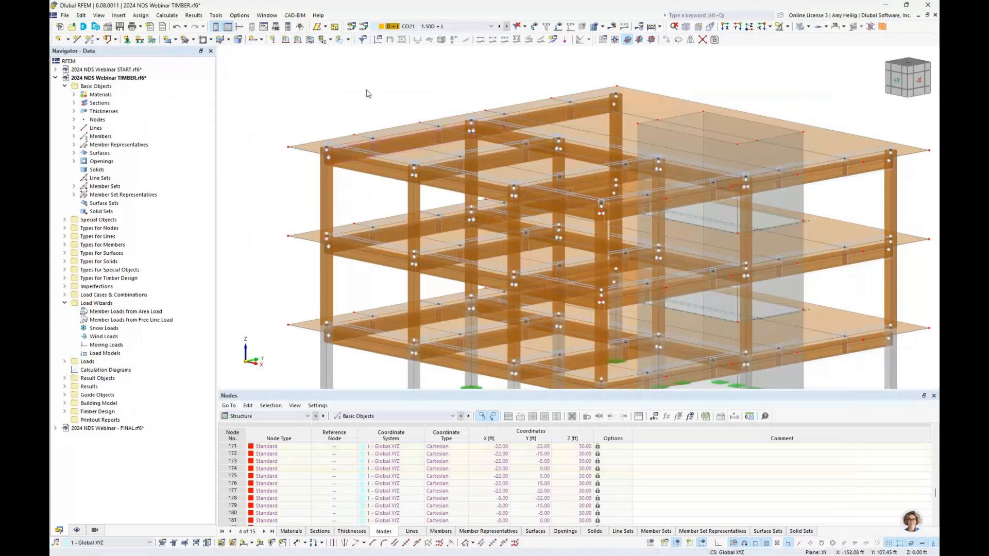
- Switch to the open model 2024 NDS Webinar - FINAL
scroll(367, 93, "down", 1)
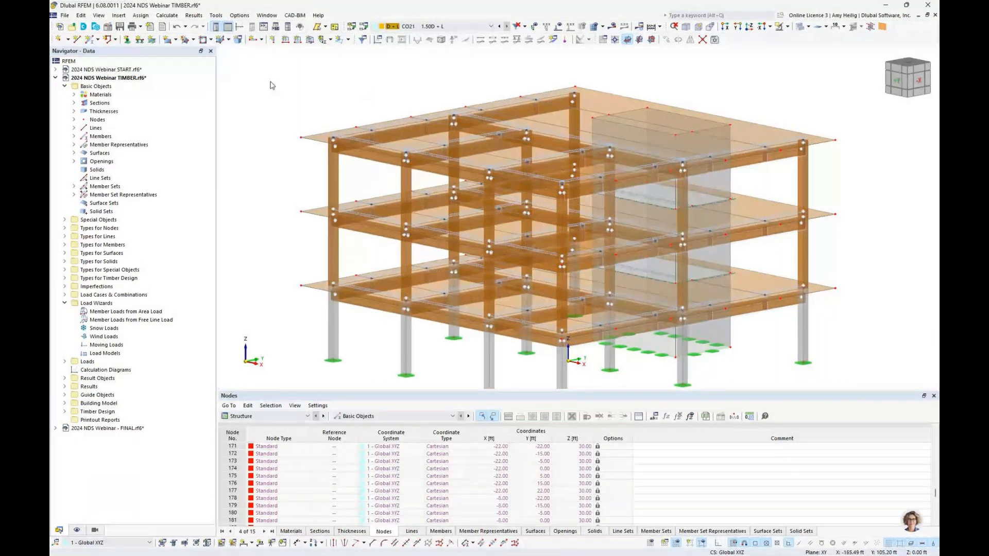
left_click(266, 15)
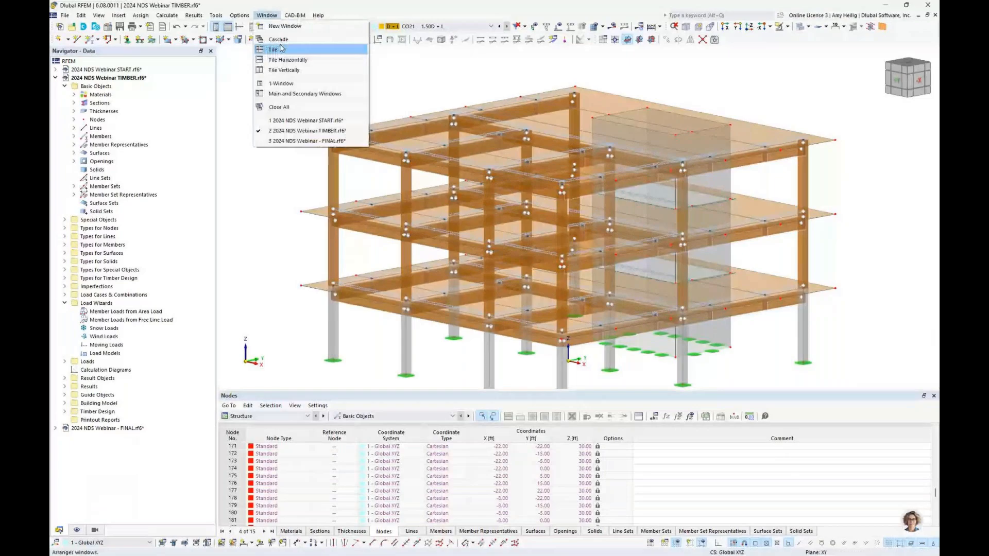
left_click(307, 141)
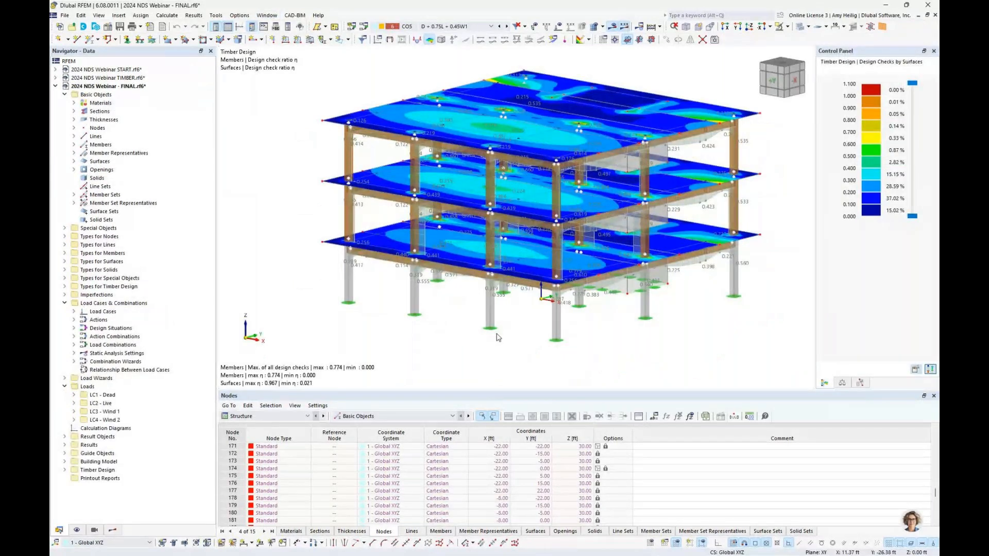
- Display the Timber Design input data with its design situations in an enlarged table area
scroll(441, 320, "up", 1)
left_click(285, 416)
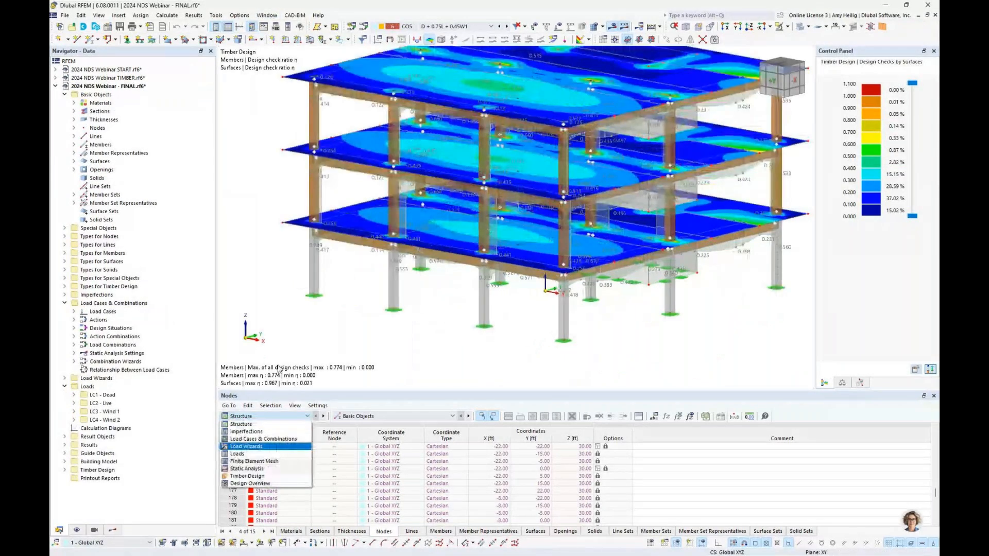
left_click(251, 476)
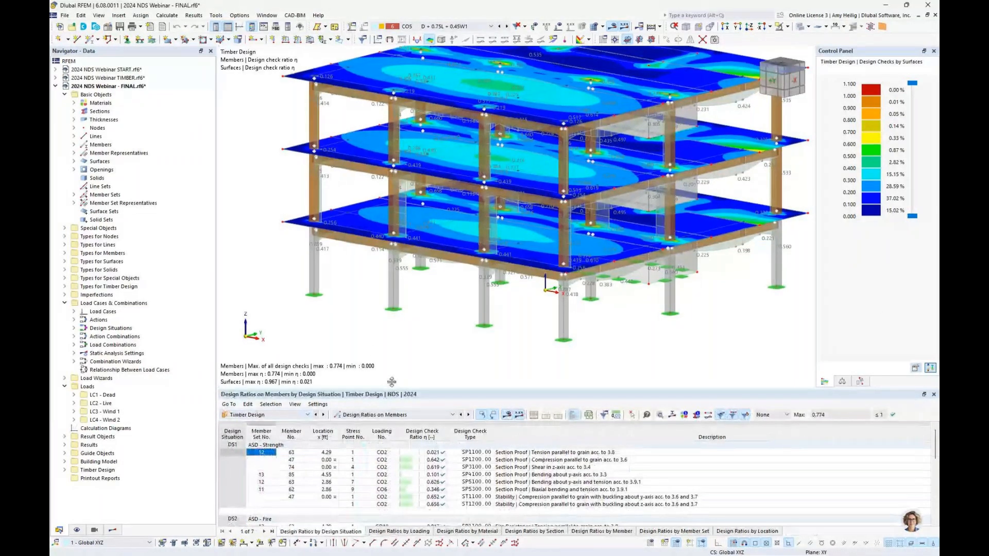
left_click_drag(392, 382, 394, 299)
left_click(386, 323)
left_click(383, 332)
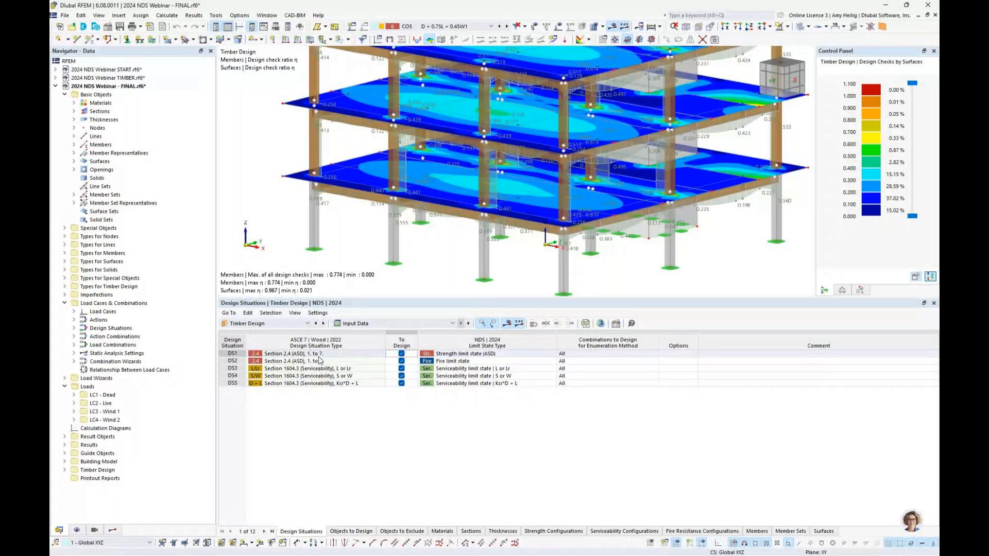
- Review the limit state type options for design situations DS1 and DS3, keeping Strength limit state (ASD) for DS1
left_click(481, 356)
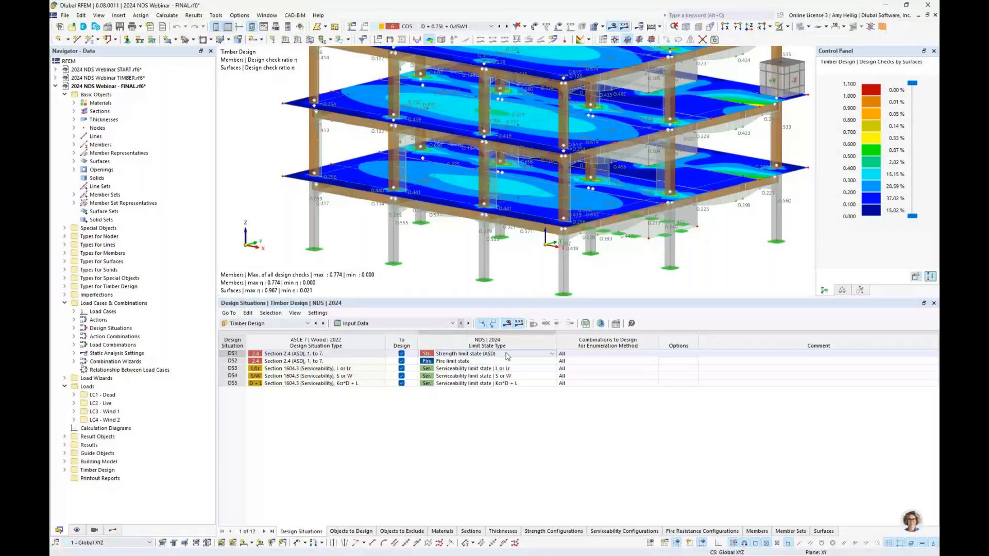
left_click(507, 354)
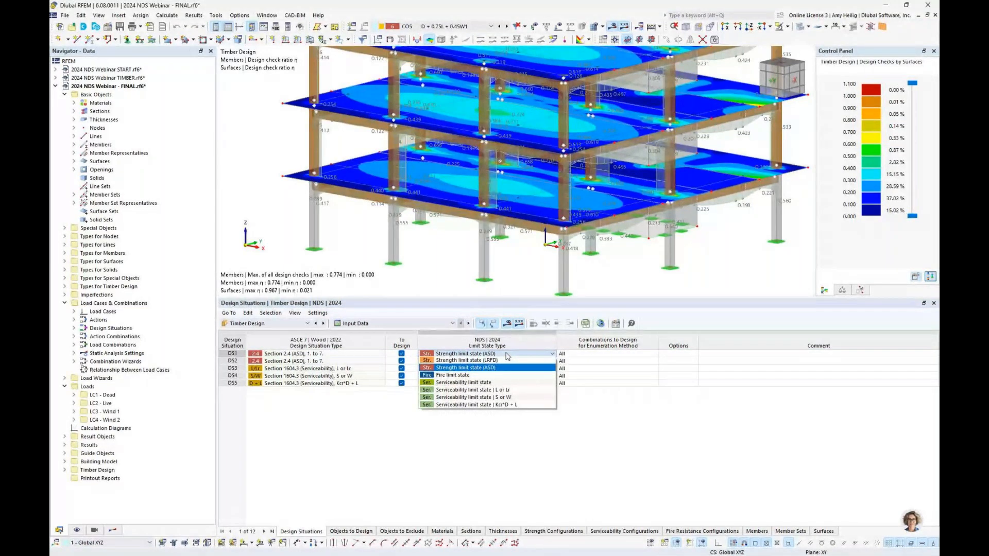
left_click(328, 352)
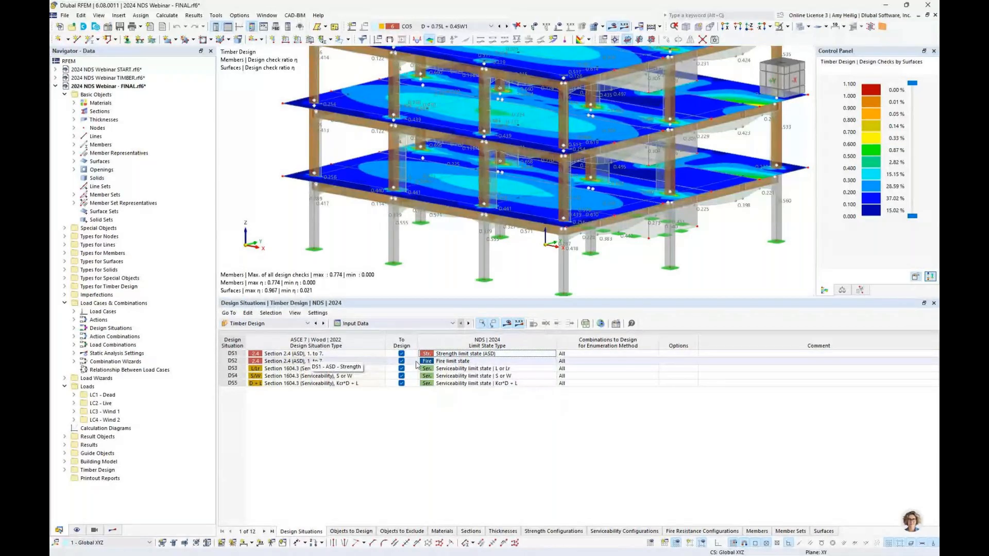
left_click(473, 354)
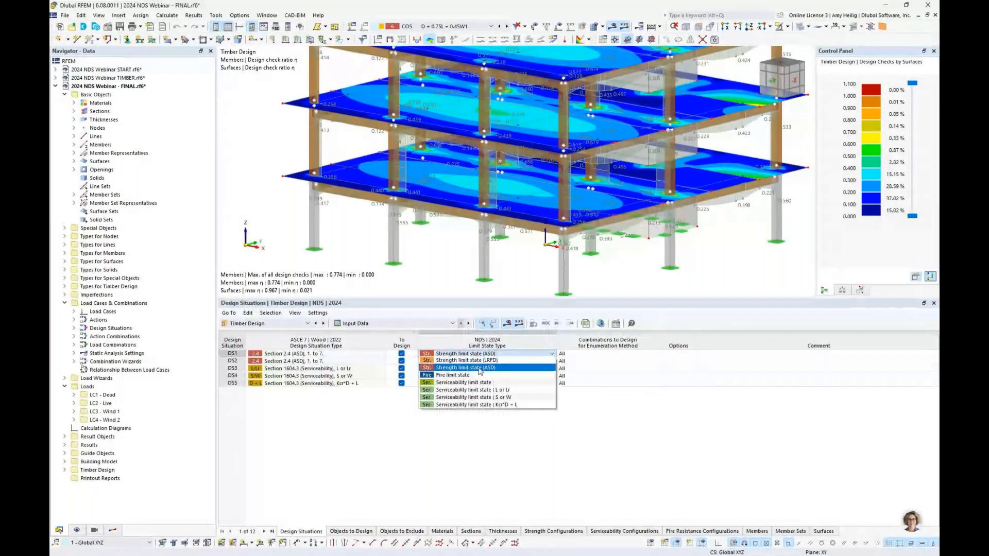
left_click(487, 368)
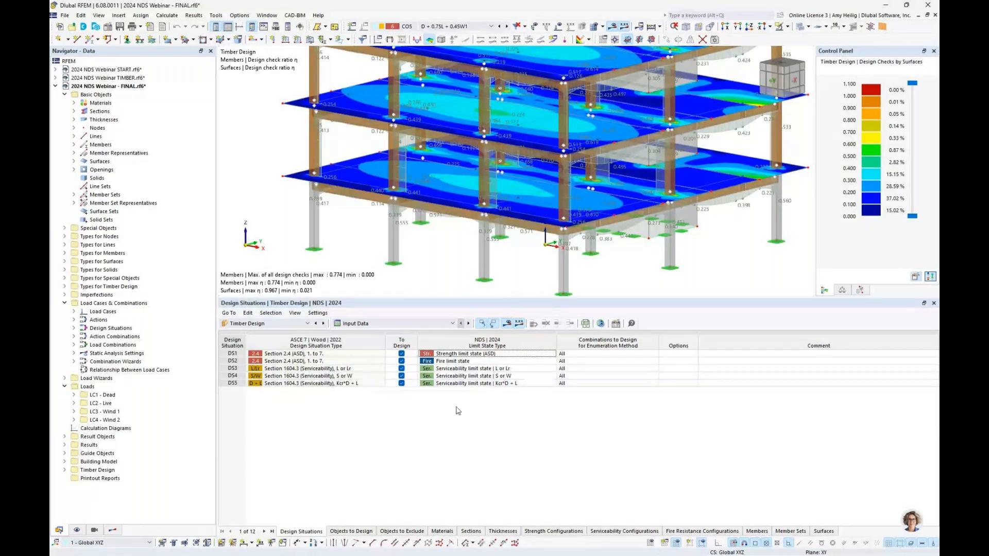
left_click(490, 369)
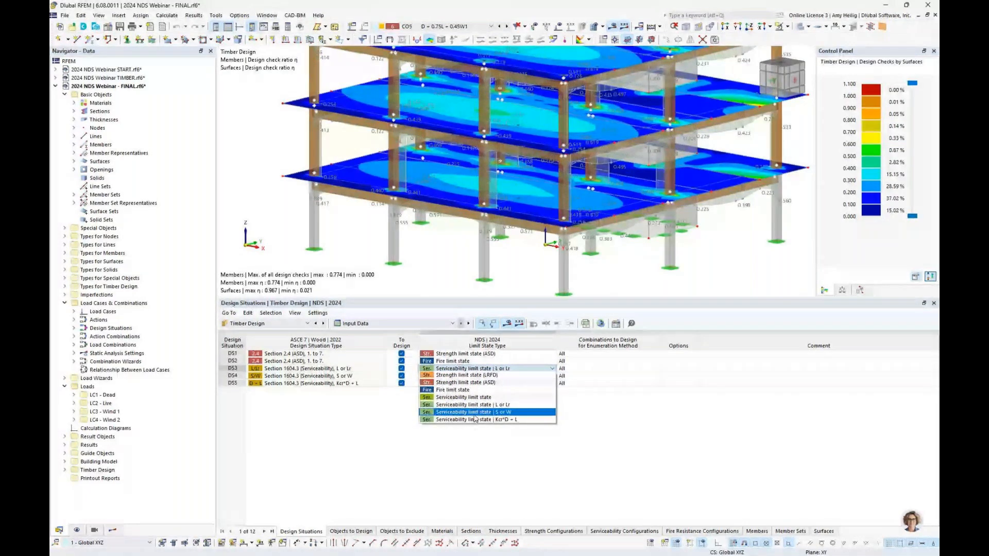
left_click(524, 444)
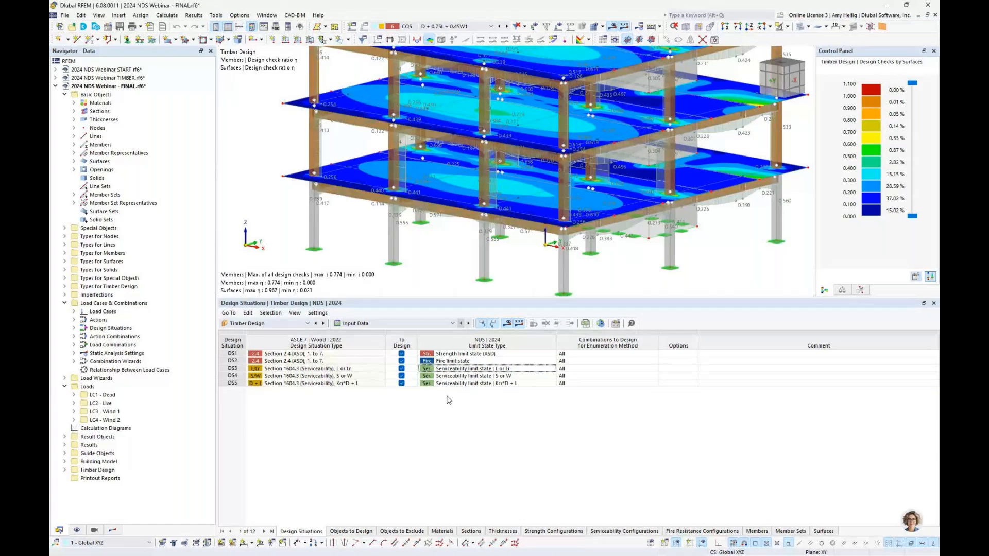
- Examine the timber objects to design, highlighting the selected members and member sets in the model
left_click(346, 532)
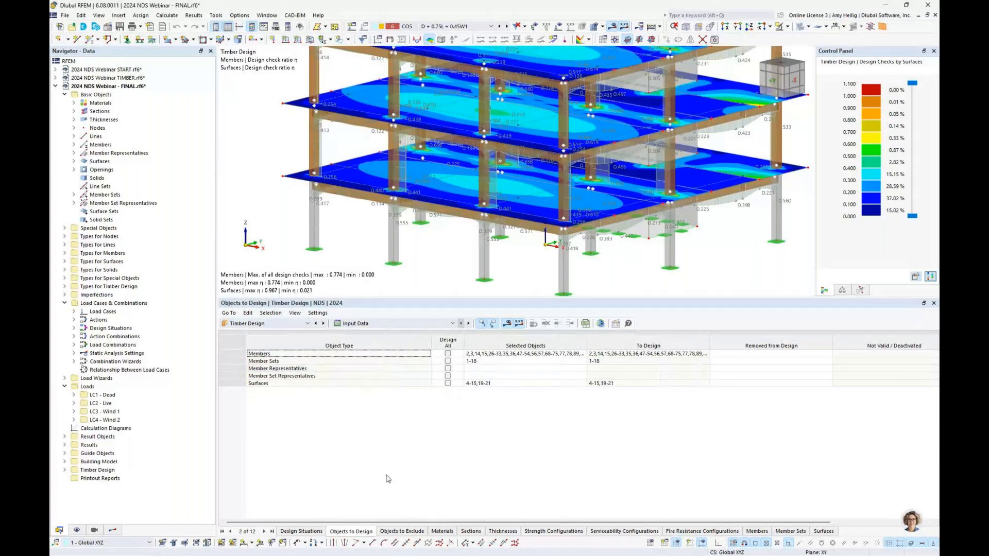
scroll(524, 261, "down", 1)
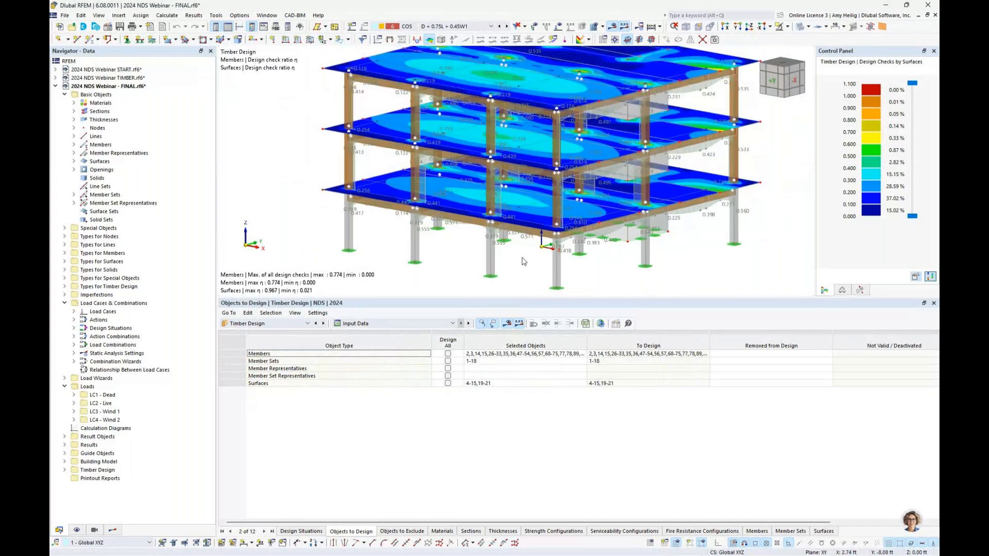
scroll(524, 261, "down", 1)
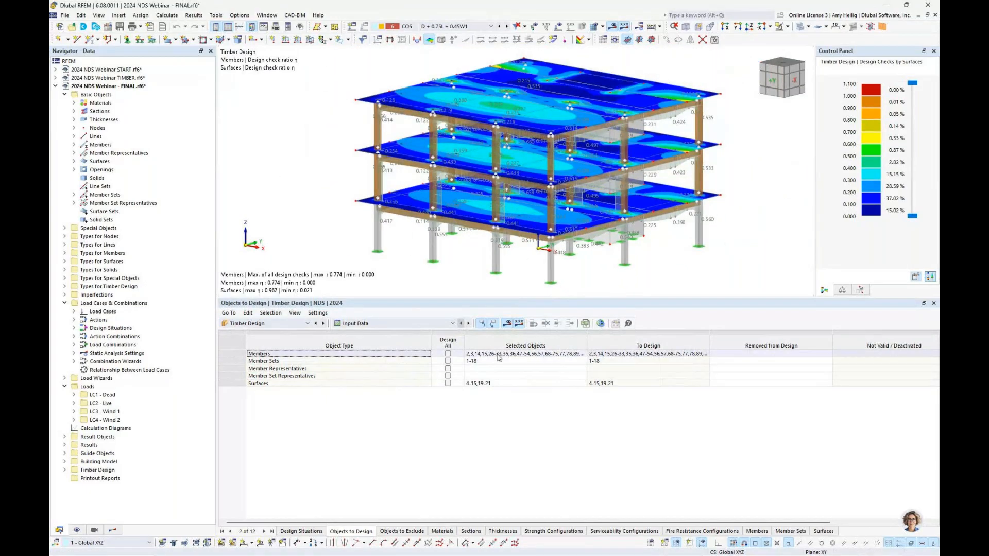
left_click(499, 354)
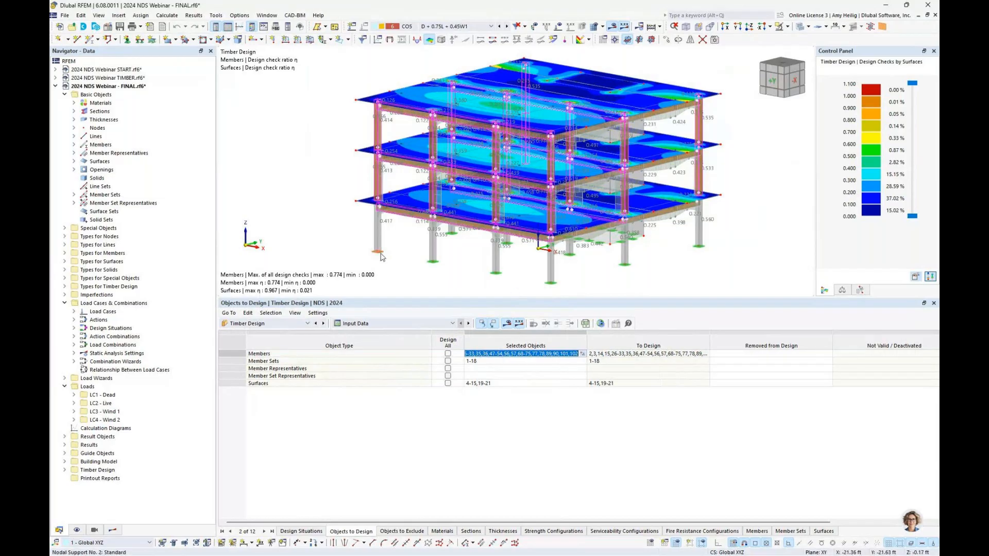
left_click(485, 361)
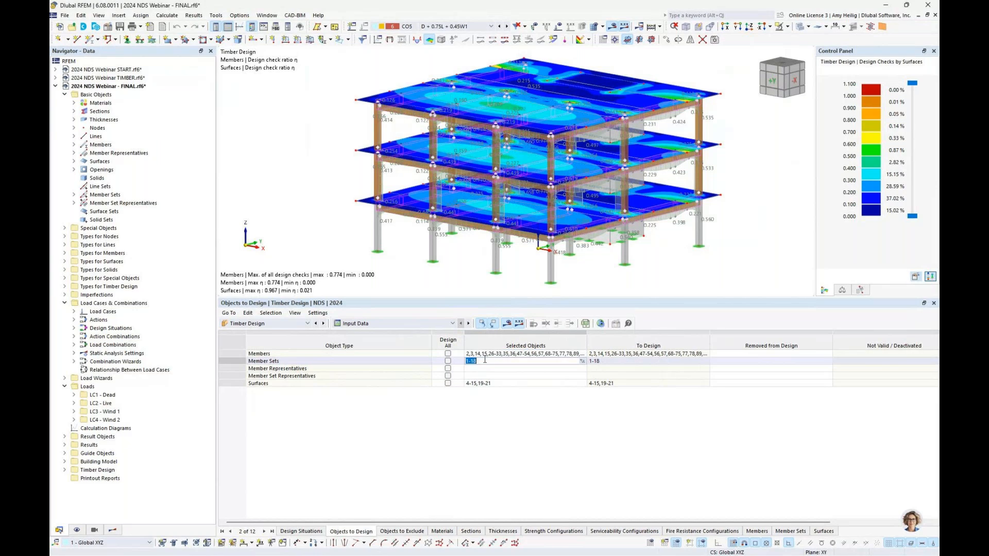
- Highlight the surfaces selected for design and review the Timber Design global settings without changing them
left_click(509, 384)
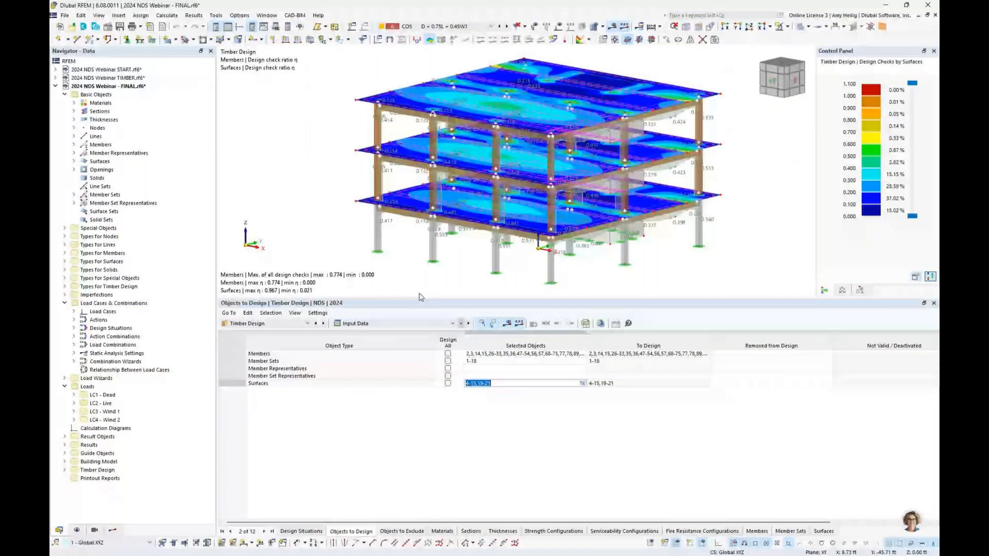
left_click(599, 324)
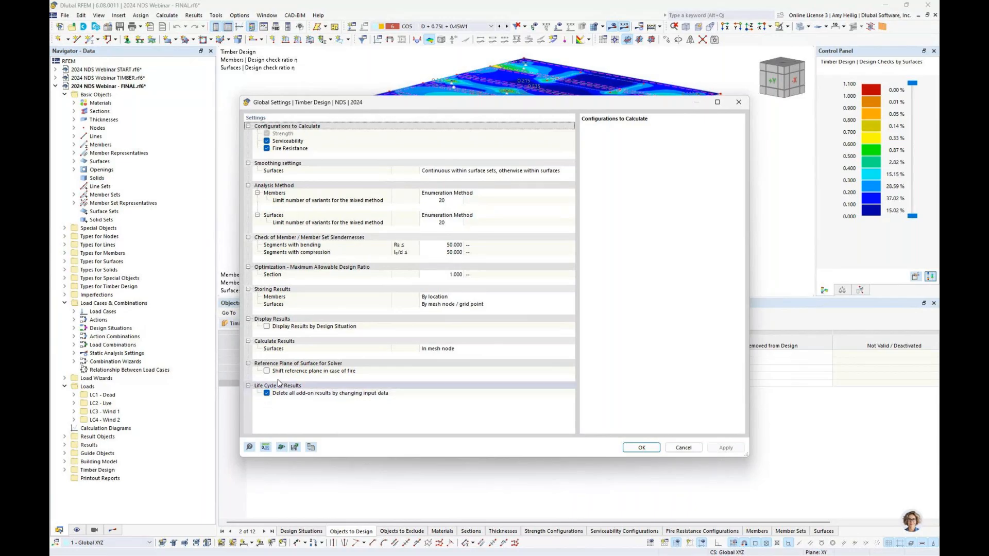
left_click(685, 448)
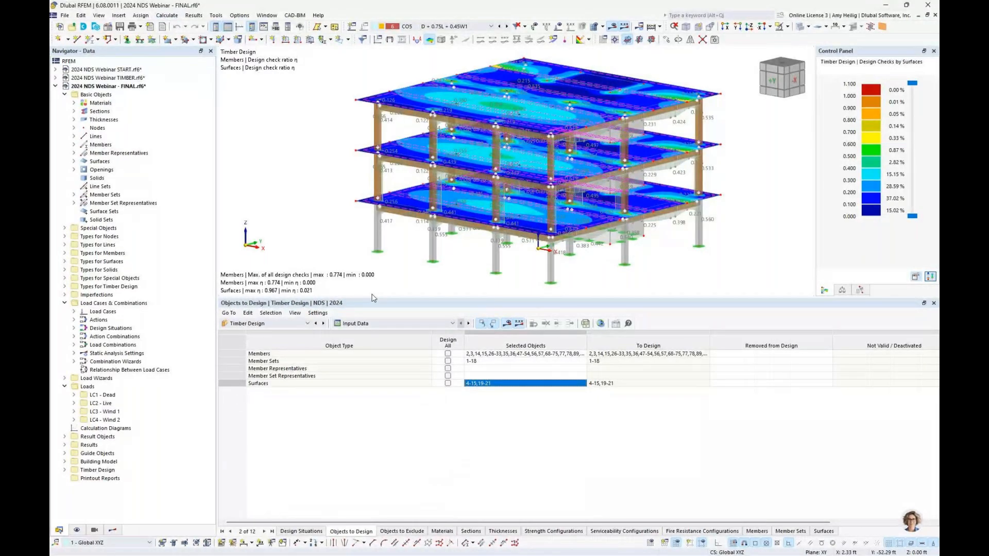
- Display the Timber Design results for Design Ratios on Surfaces, listed by surface in an enlarged table
left_click_drag(374, 298, 373, 384)
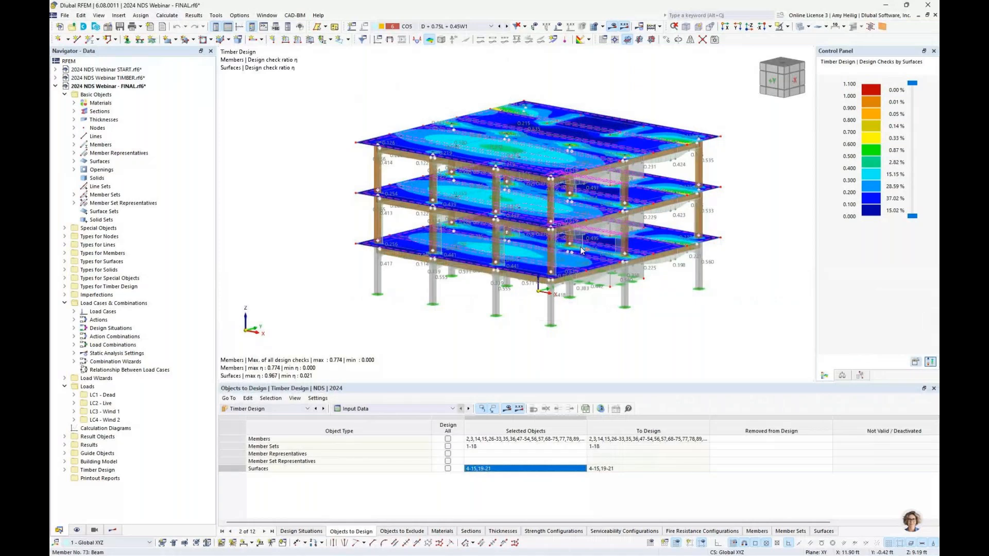
scroll(631, 282, "up", 1)
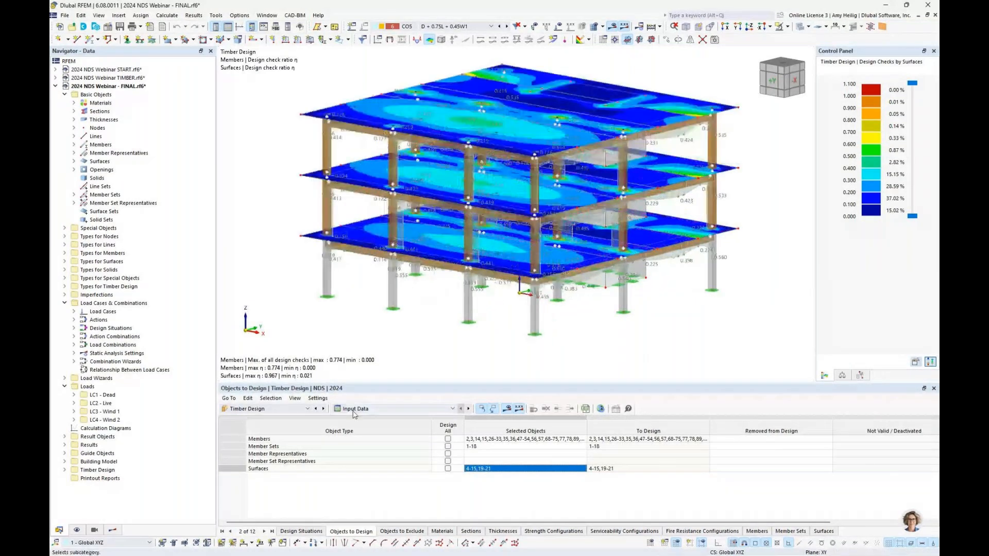
left_click(112, 529)
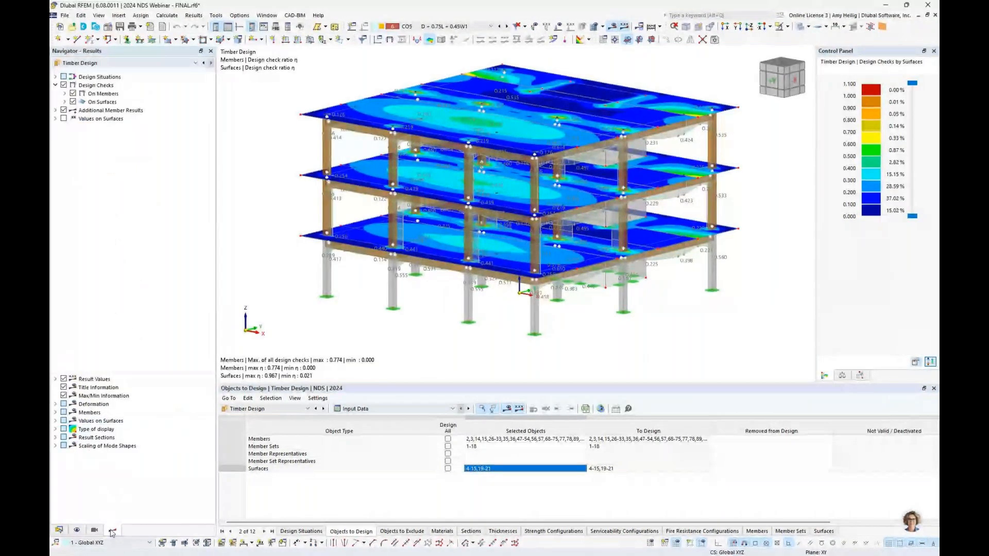
left_click(397, 410)
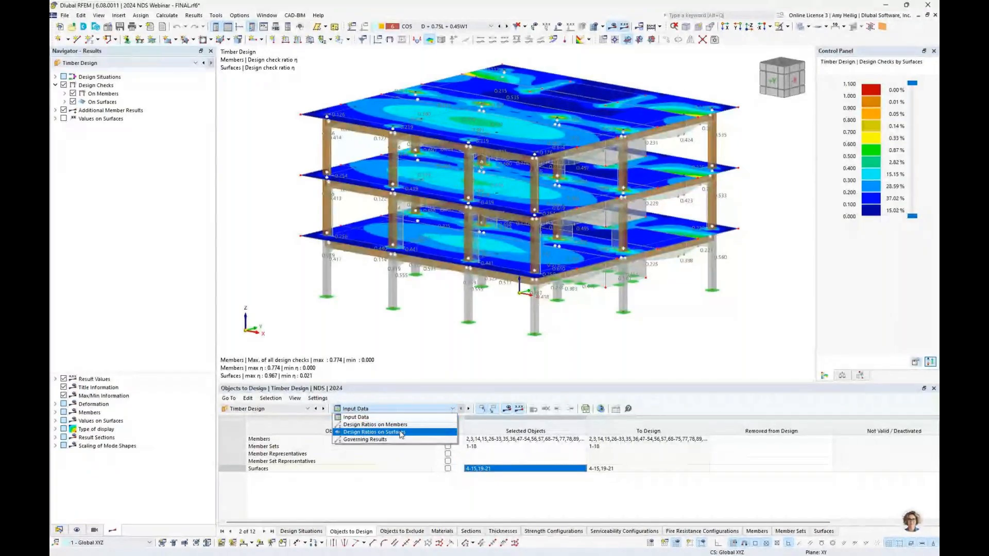
left_click(403, 432)
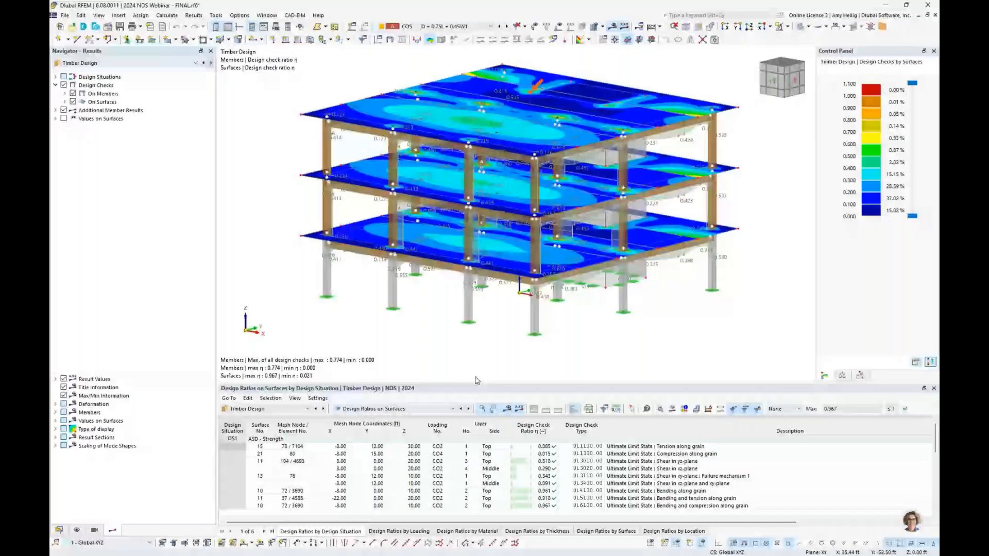
left_click_drag(476, 380, 472, 323)
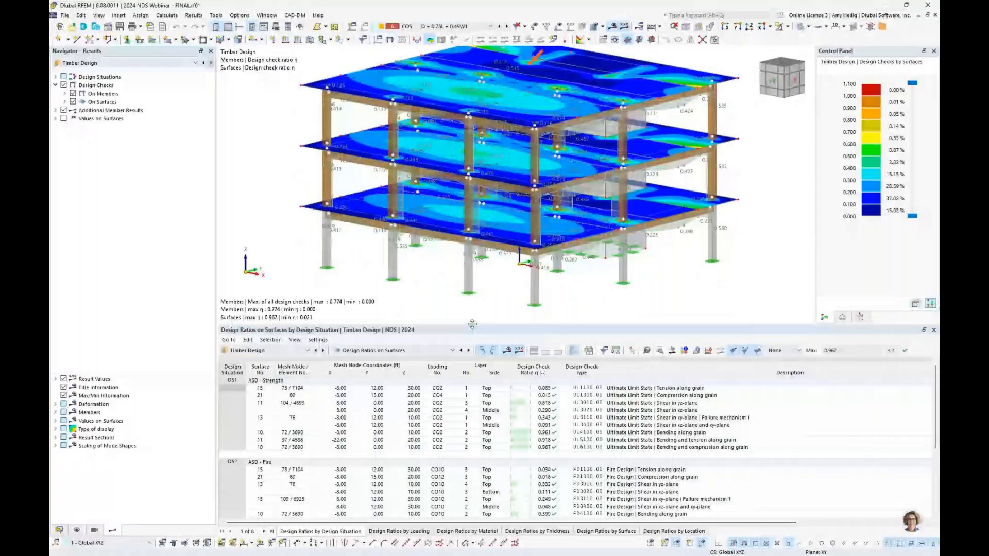
left_click(606, 531)
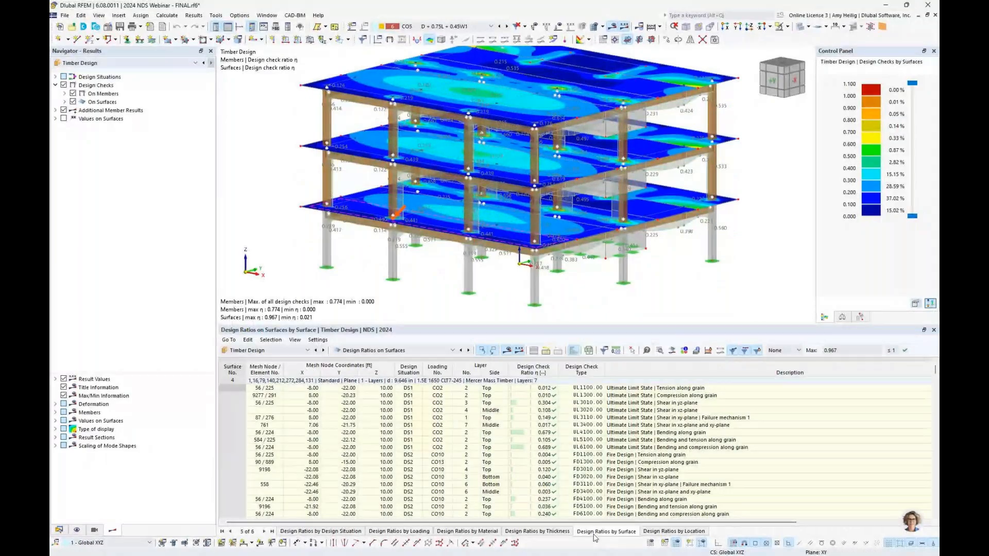
- Hide the design checks on members in the model, keeping the surface checks displayed, and enlarge the results table further
middle_click_drag(520, 280, 476, 287, "ctrl")
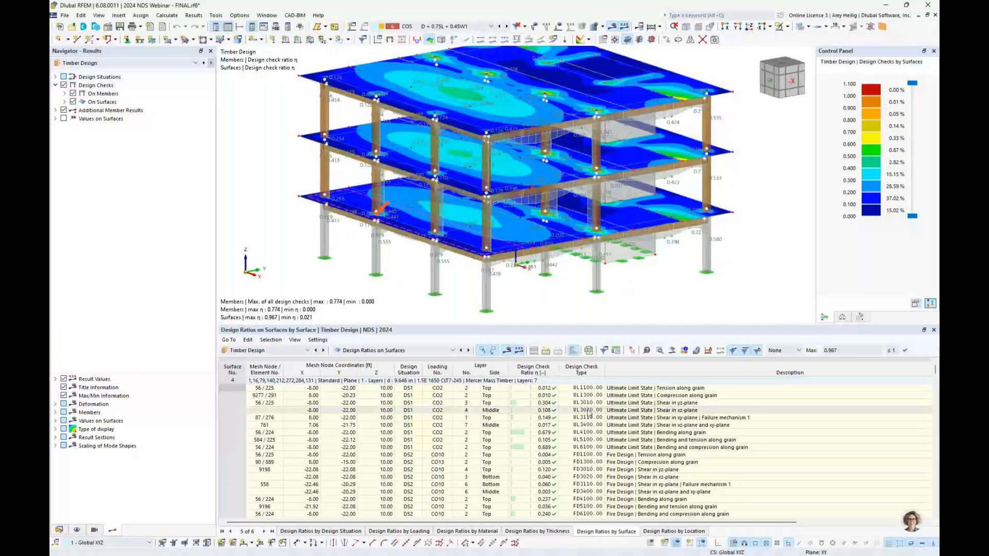
scroll(317, 181, "up", 4)
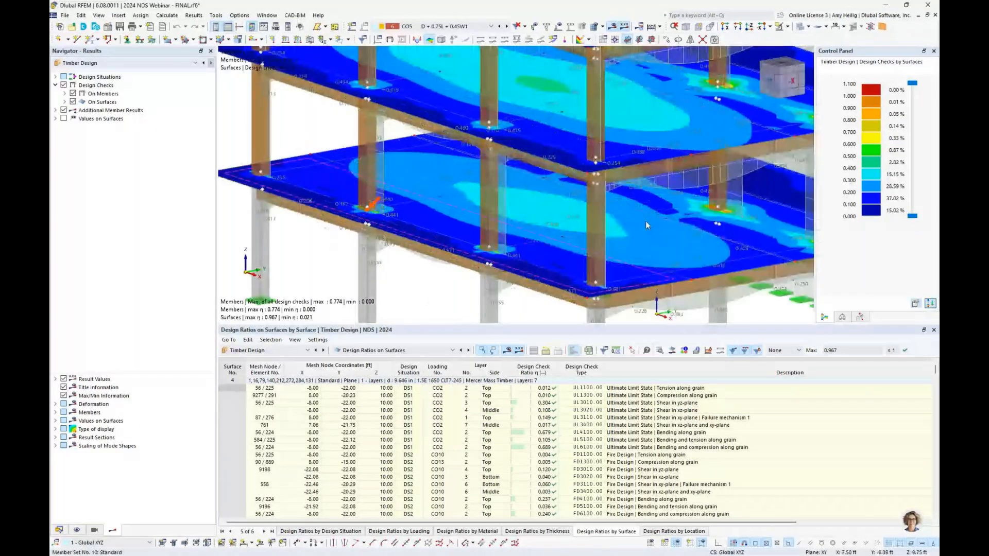
left_click(73, 93)
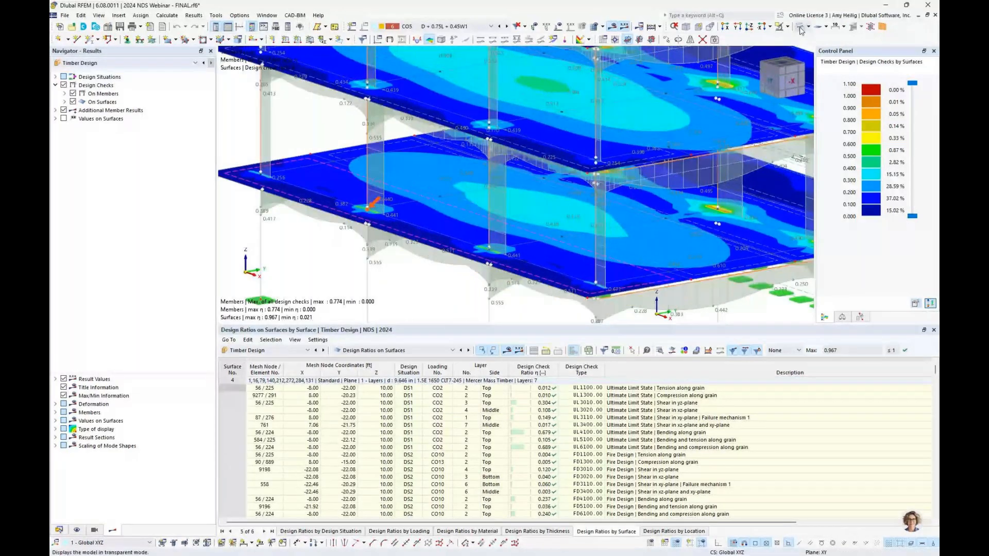
middle_click_drag(451, 287, 502, 262)
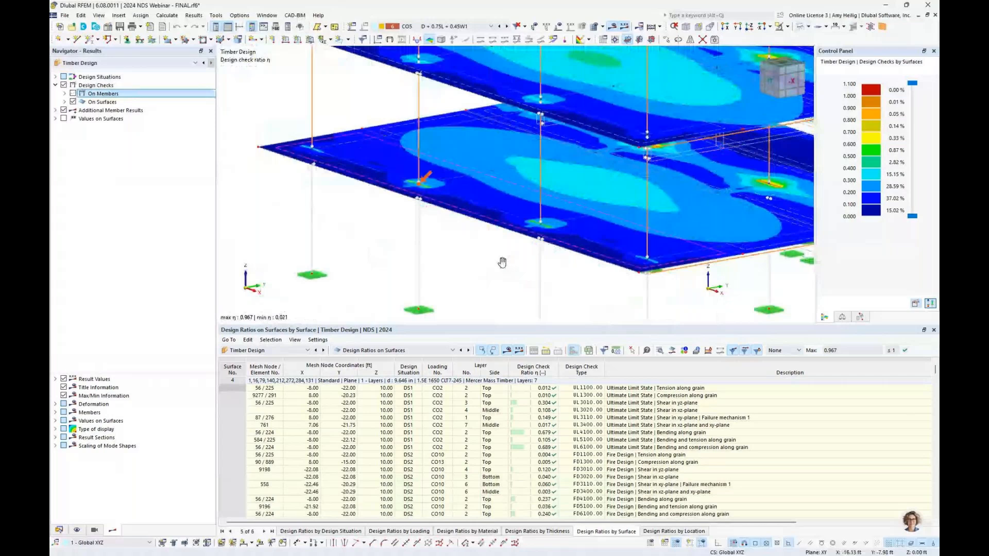
scroll(502, 263, "up", 1)
left_click_drag(509, 326, 510, 257)
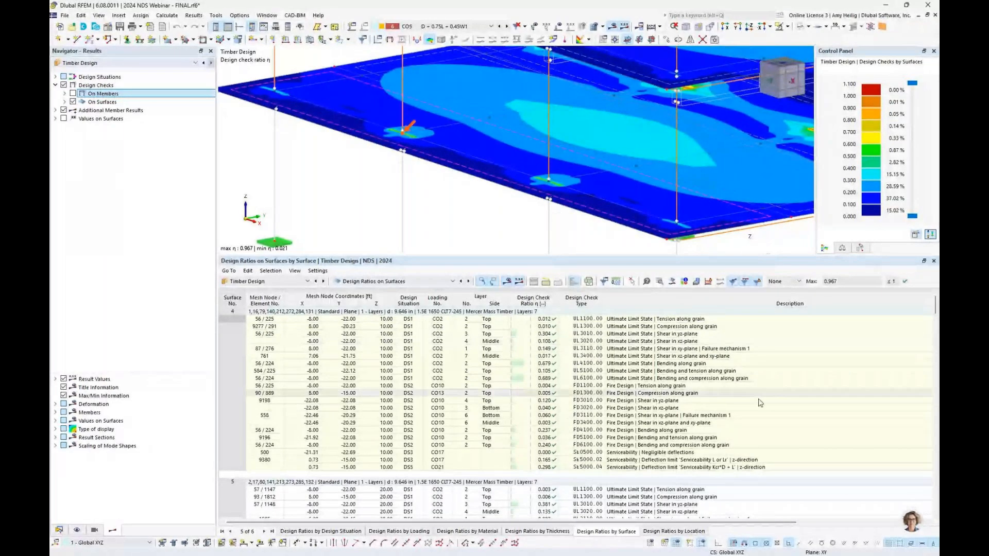
- Open the design check details for surface 4's ultimate limit state shear in yz-plane and enlarge the formulas
left_click(798, 282)
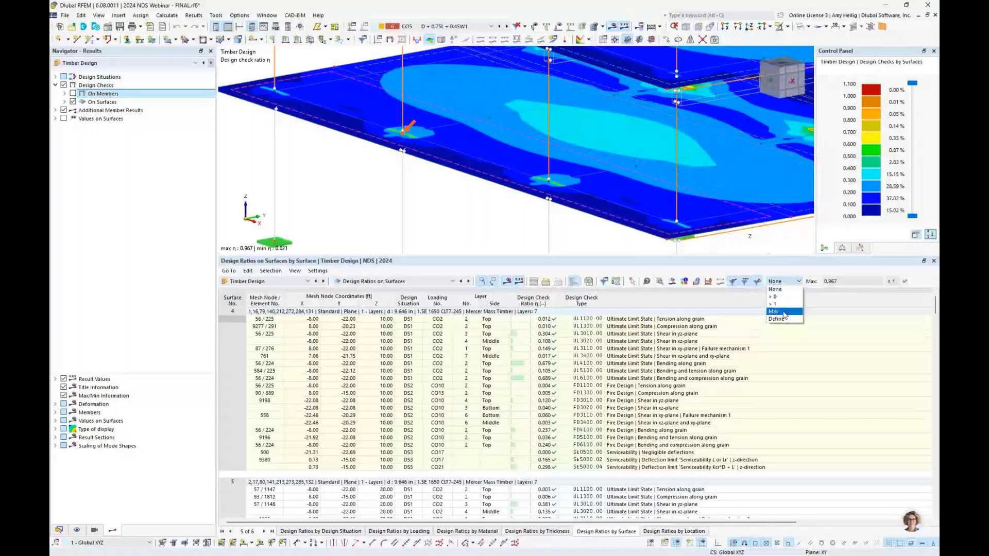
left_click(697, 379)
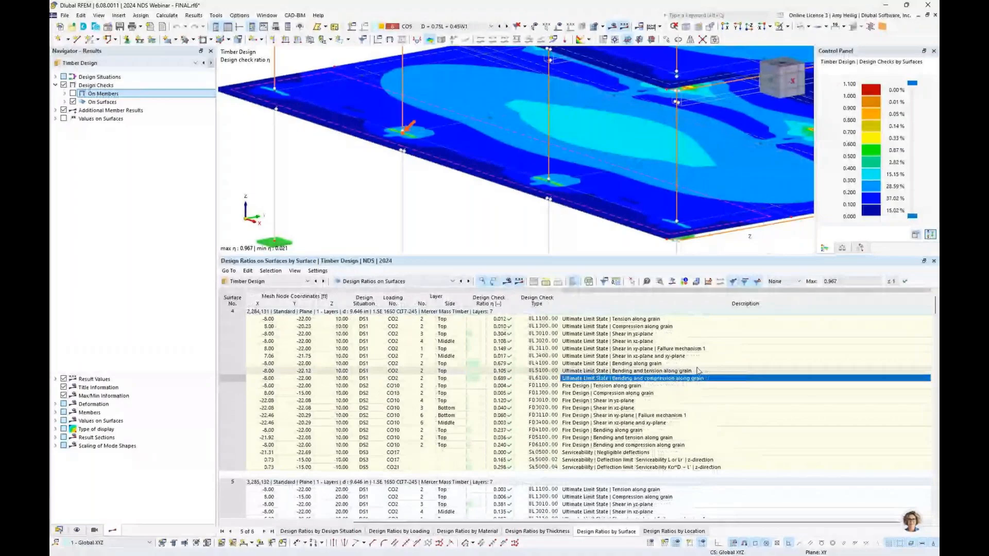
left_click(609, 336)
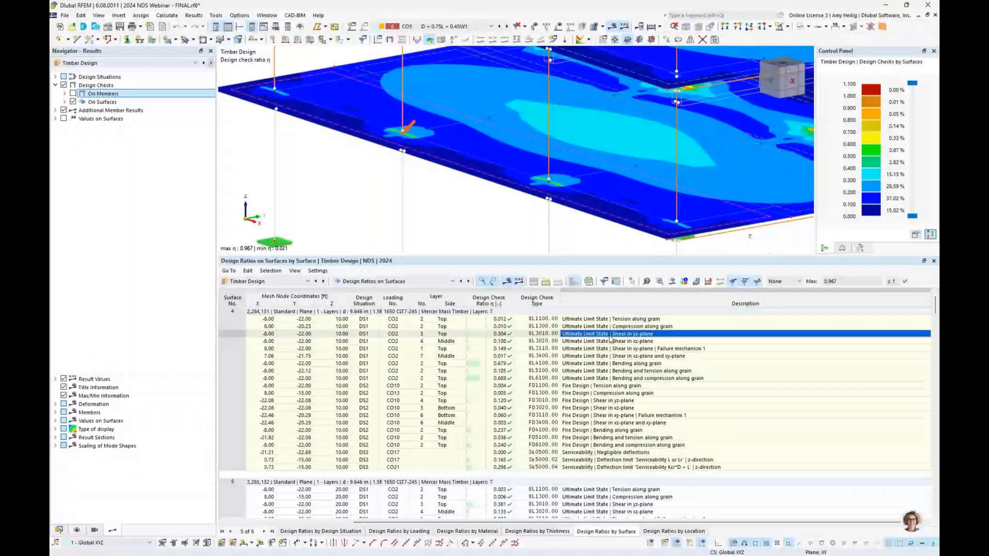
left_click(660, 283)
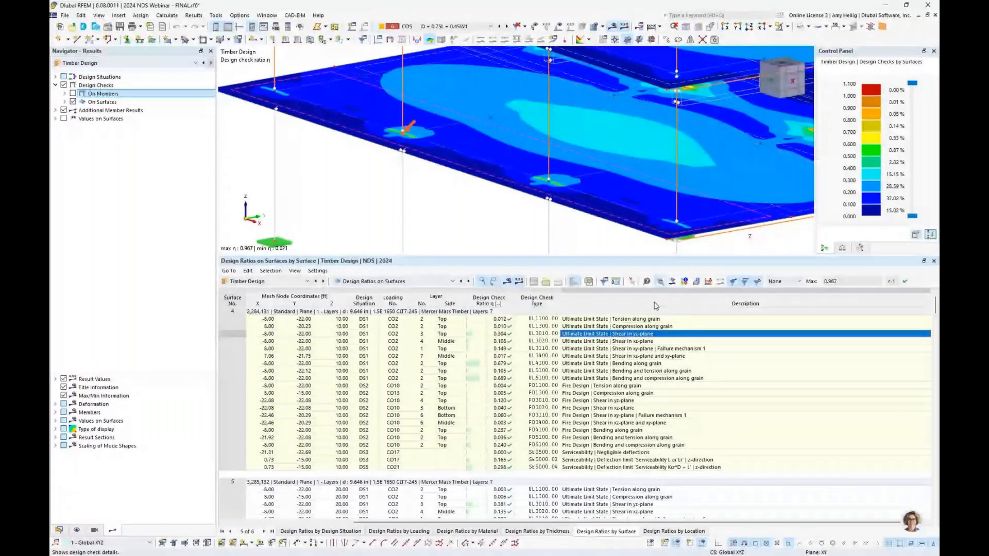
double_click(653, 334)
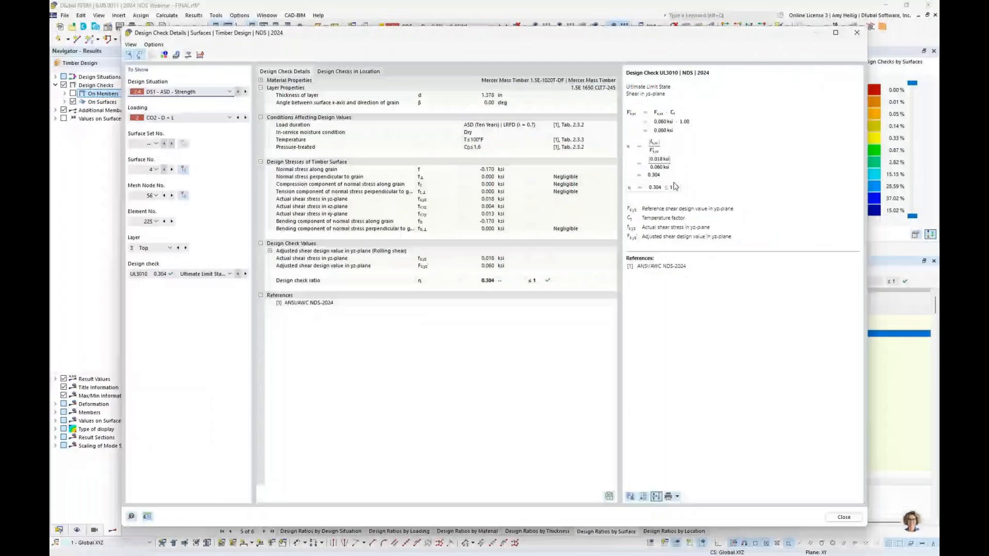
scroll(675, 186, "up", 4, "ctrl")
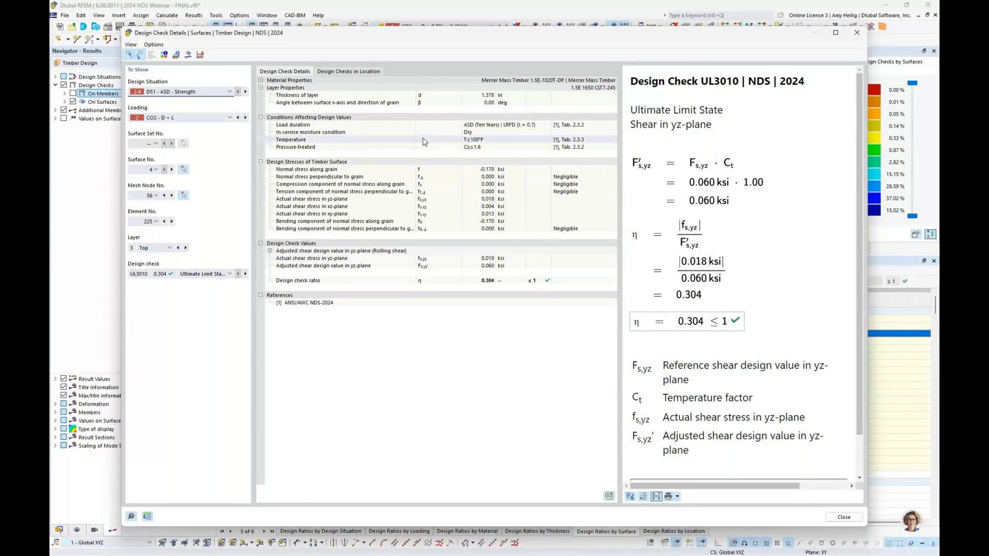
- Examine the layer result diagrams at the surface point, switching from design ratio to normal stress along grain and to yz-plane shear stress
left_click(189, 55)
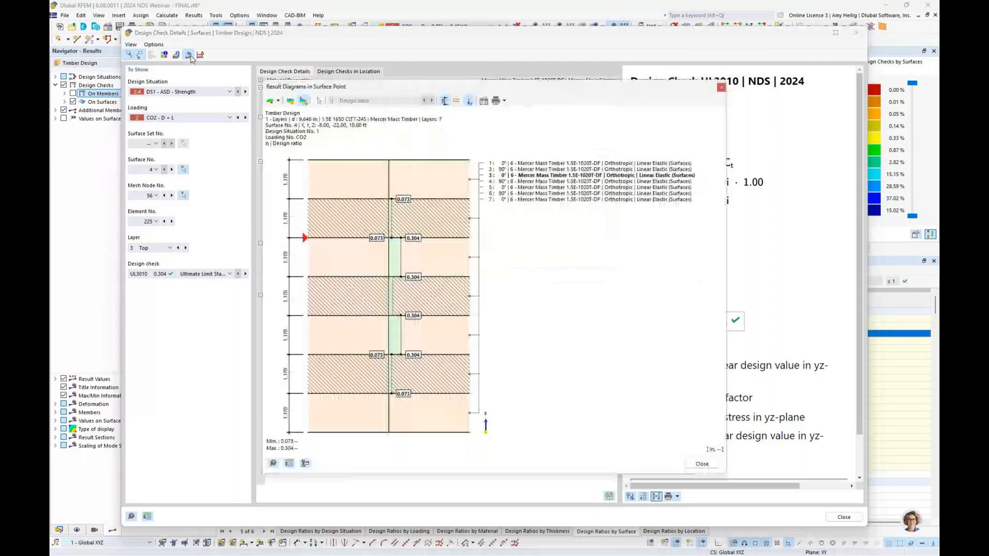
left_click(278, 101)
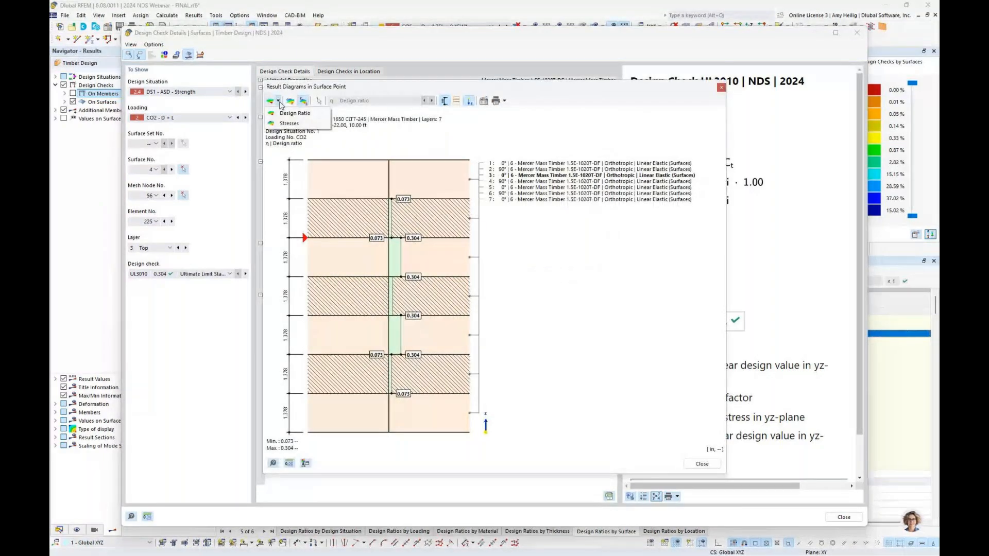
left_click(281, 104)
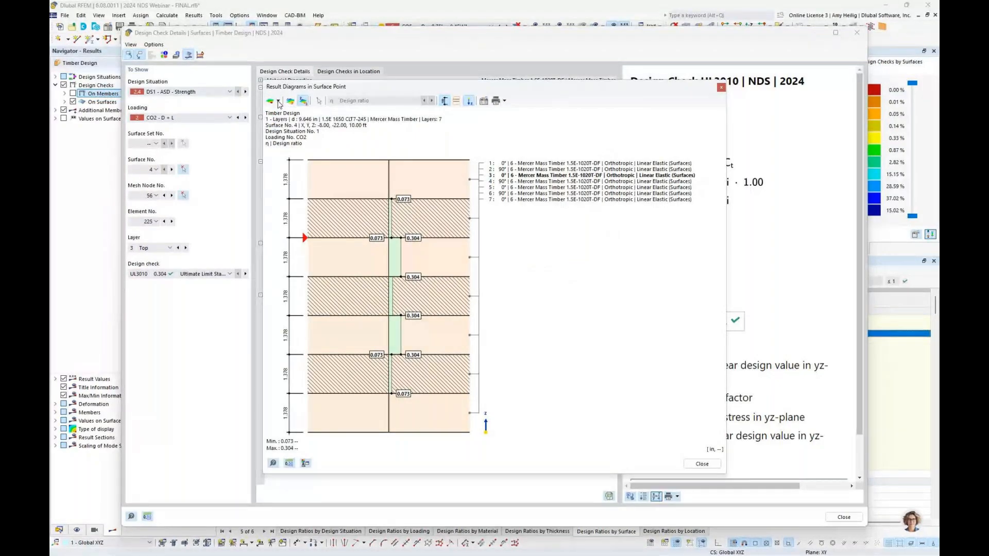
left_click(278, 103)
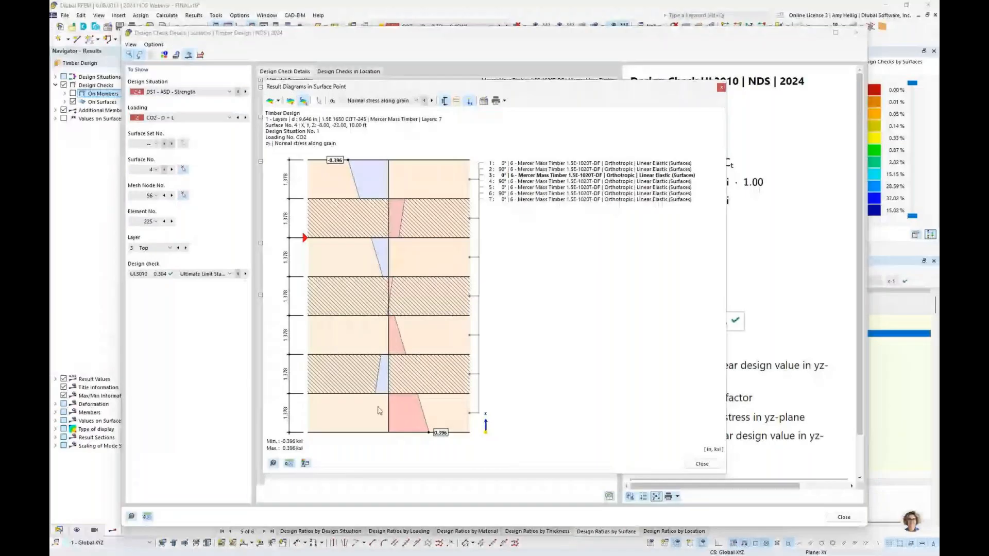
left_click(386, 101)
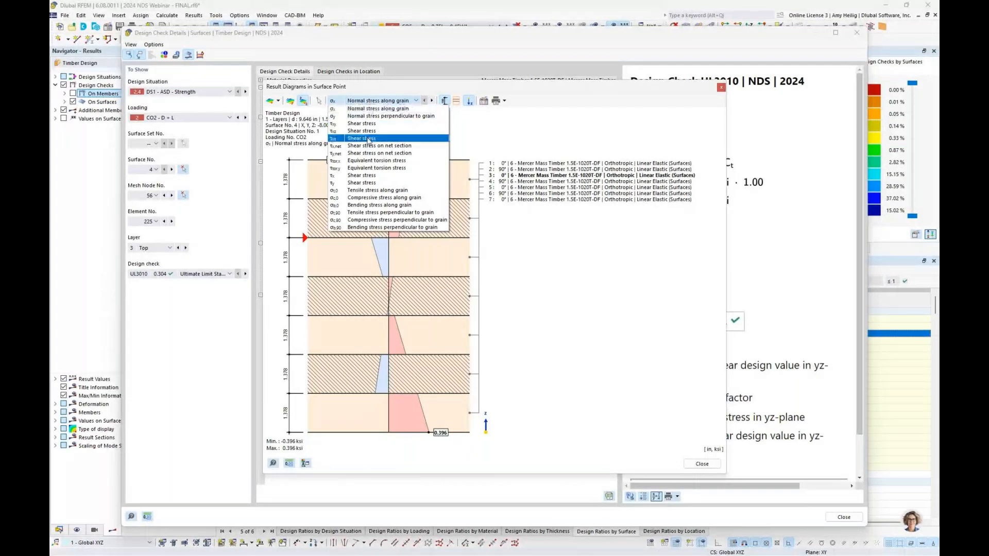
key("Escape")
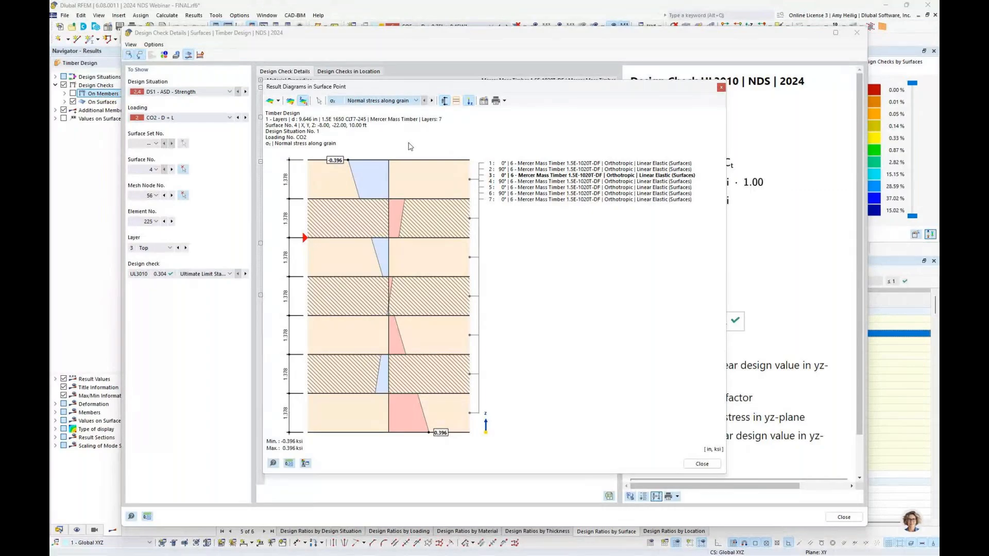
key("Down")
key("Down")
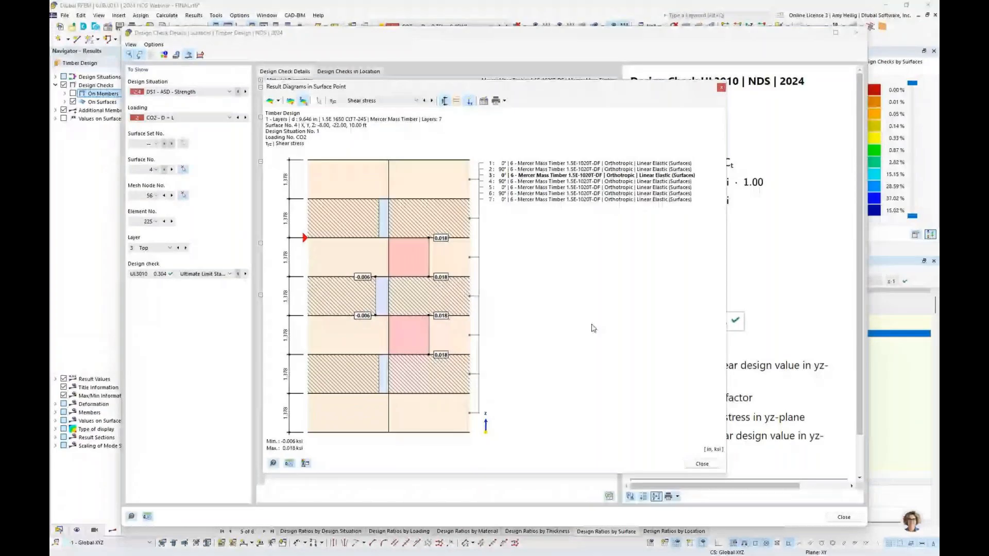
key("Escape")
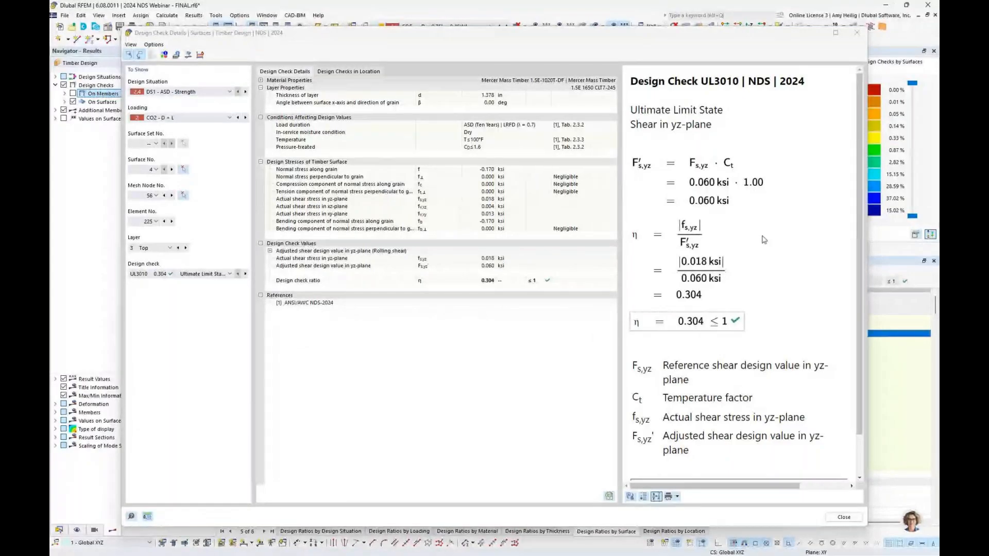
left_click(856, 36)
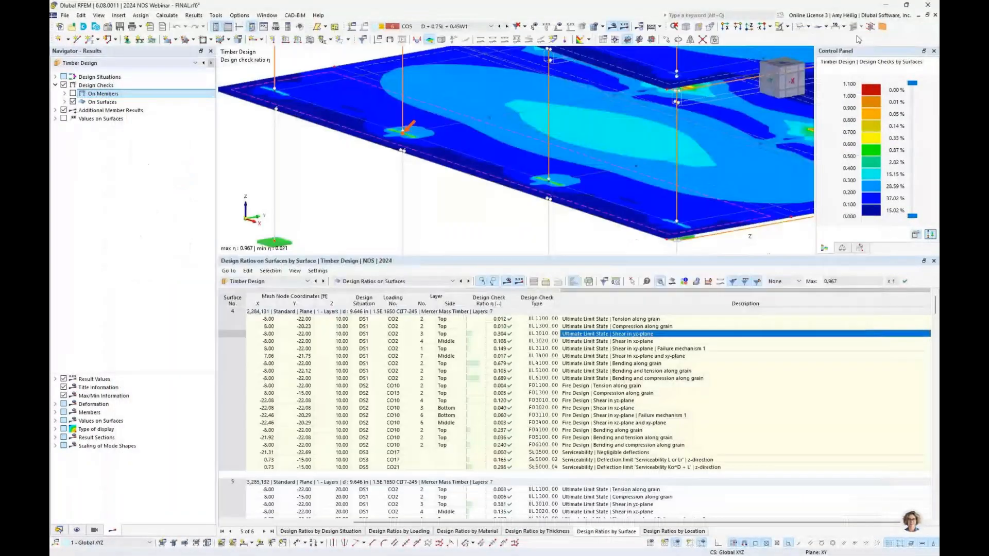
- Open the check details for surface 4's fire design shear in yz-plane and expand the charring depth data for layer no. 1
left_click(600, 401)
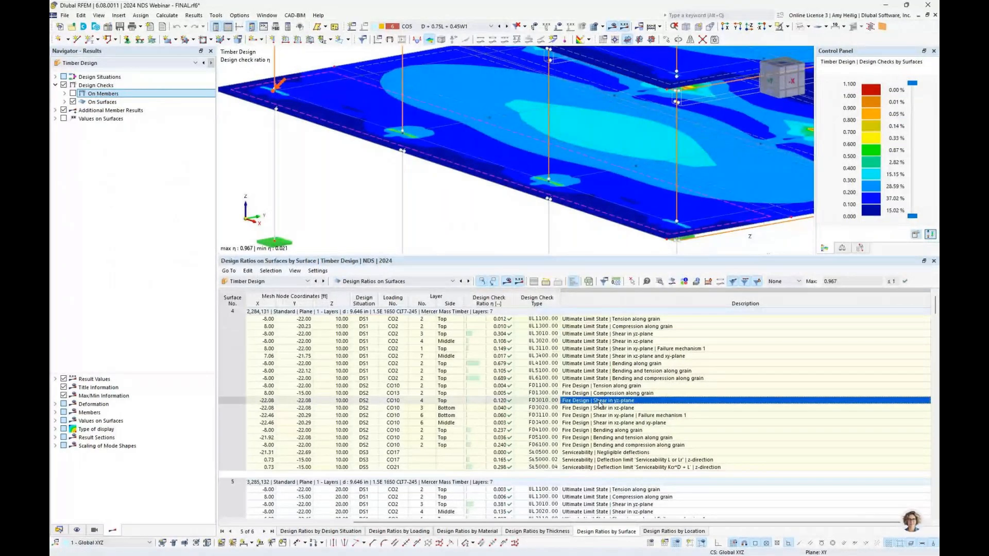
left_click(661, 282)
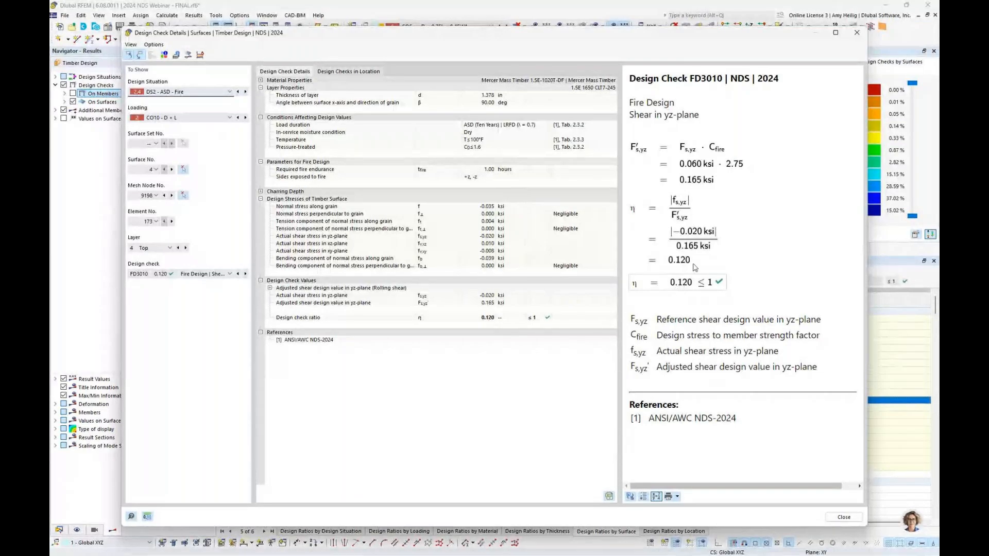
left_click(261, 192)
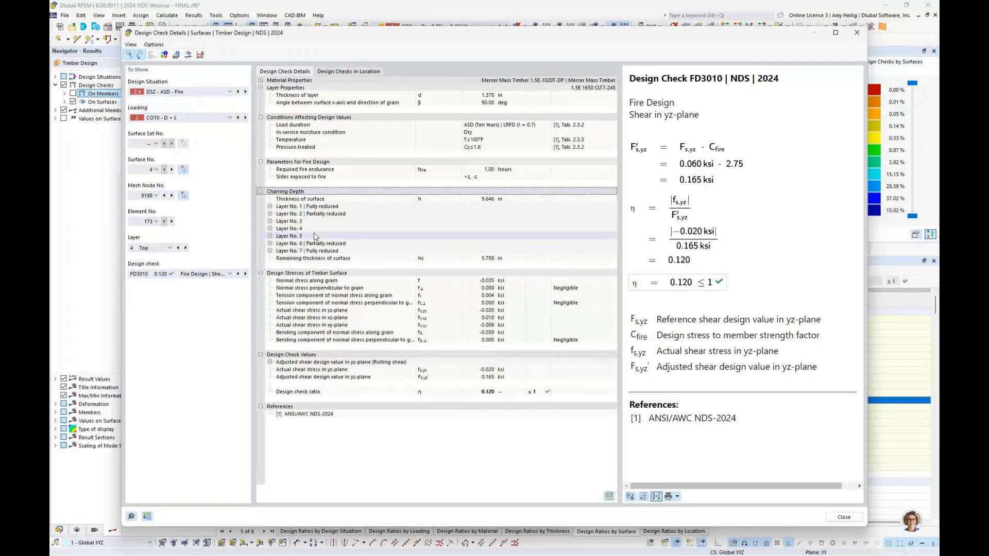
left_click(273, 207)
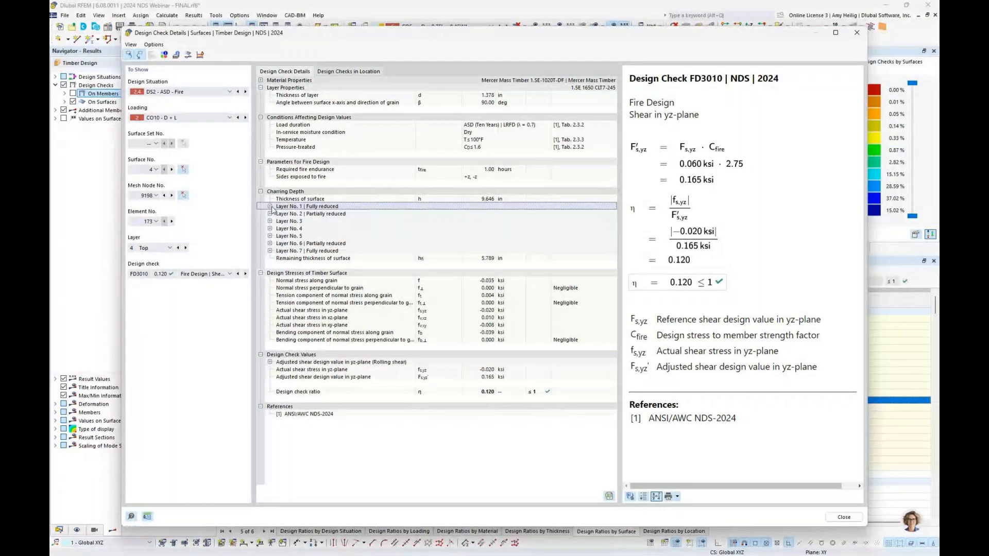
left_click(270, 207)
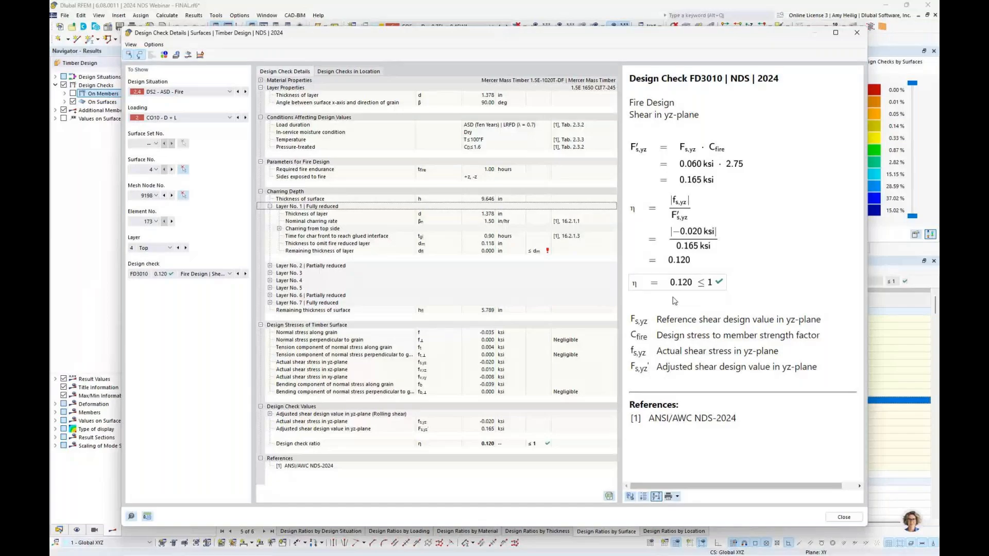
- View the charring depth-time diagram for surface 4's fire design check, and close the diagram and the check details
left_click(200, 55)
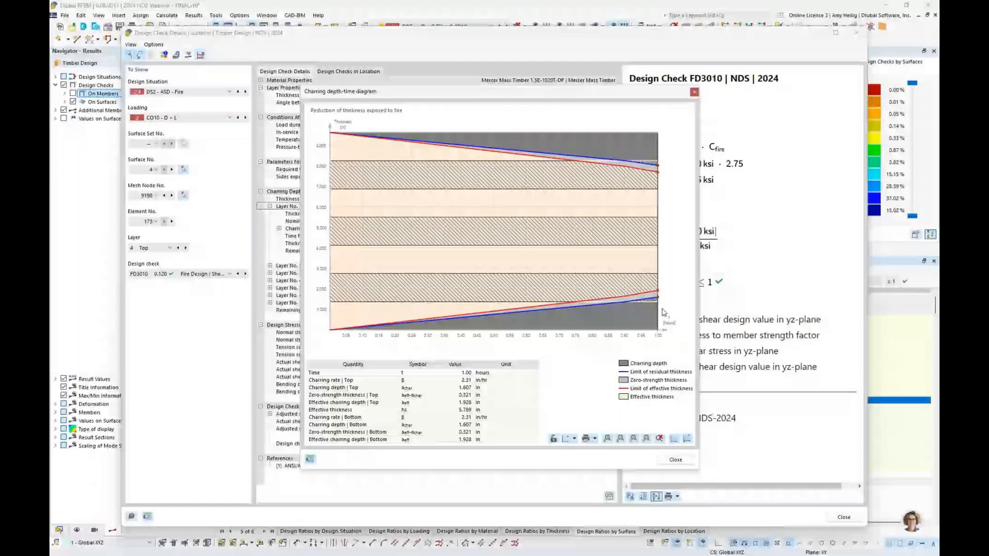
left_click(672, 461)
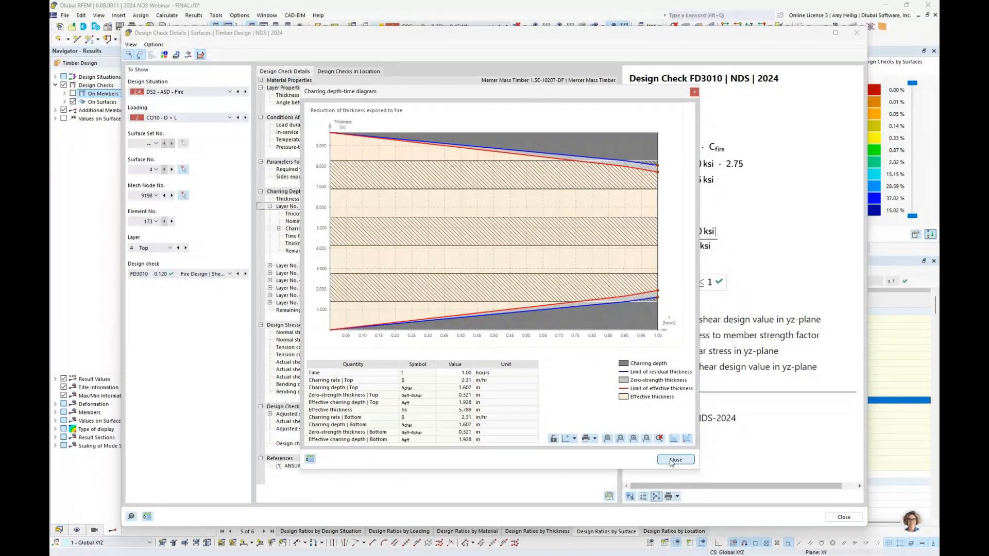
left_click(856, 34)
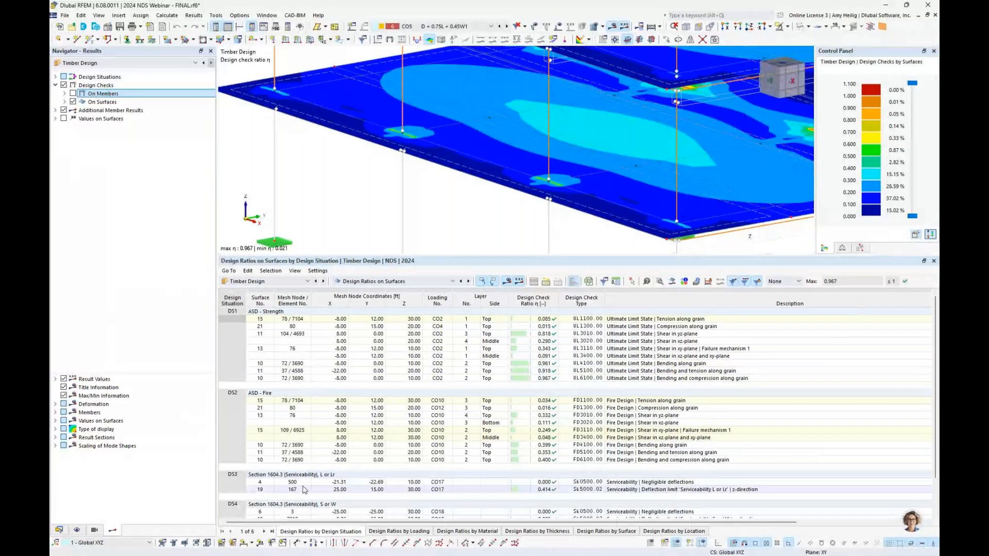
- List the timber design ratios on members and display the design checks on members instead of surfaces in the model
left_click(381, 283)
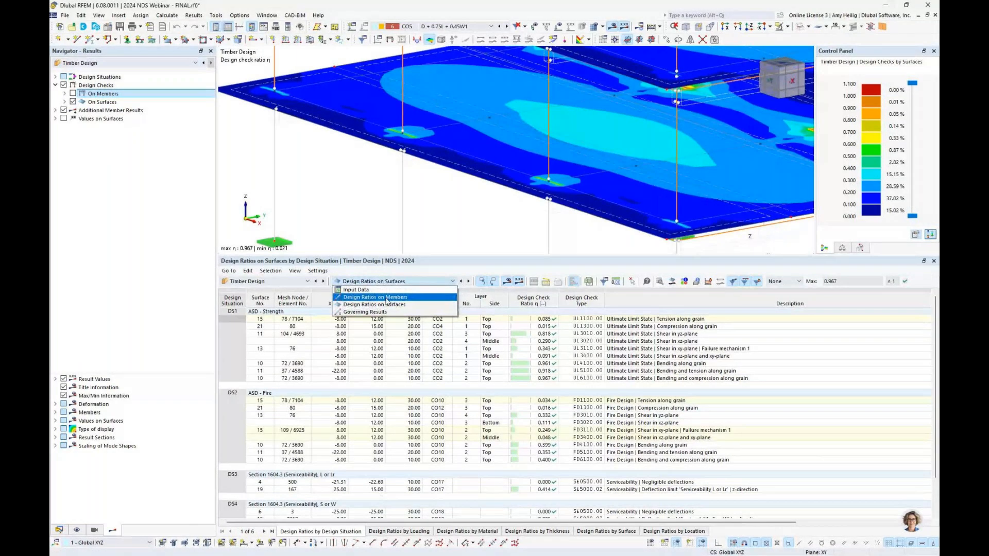
left_click(386, 298)
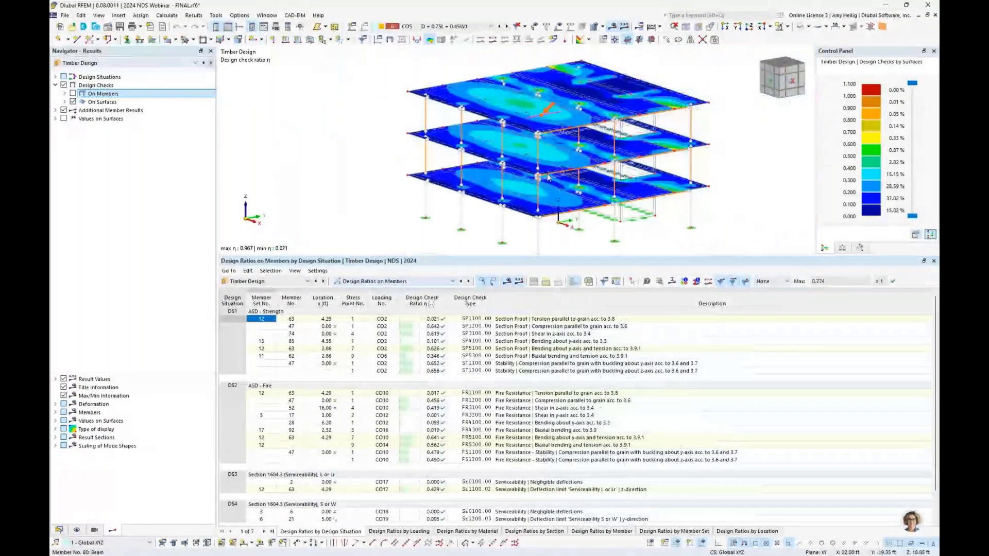
left_click(73, 101)
left_click(72, 93)
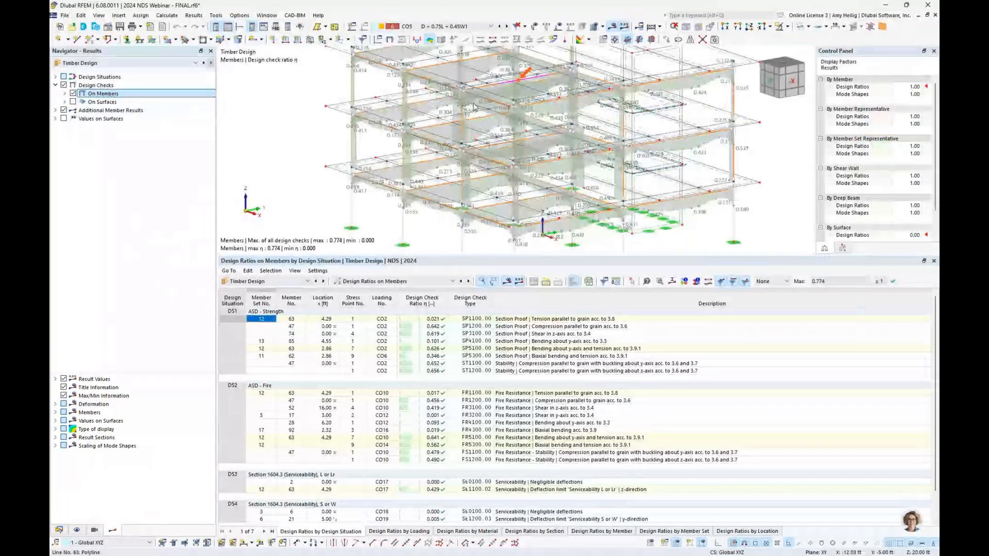
middle_click_drag(444, 170, 454, 171)
scroll(453, 170, "down", 1)
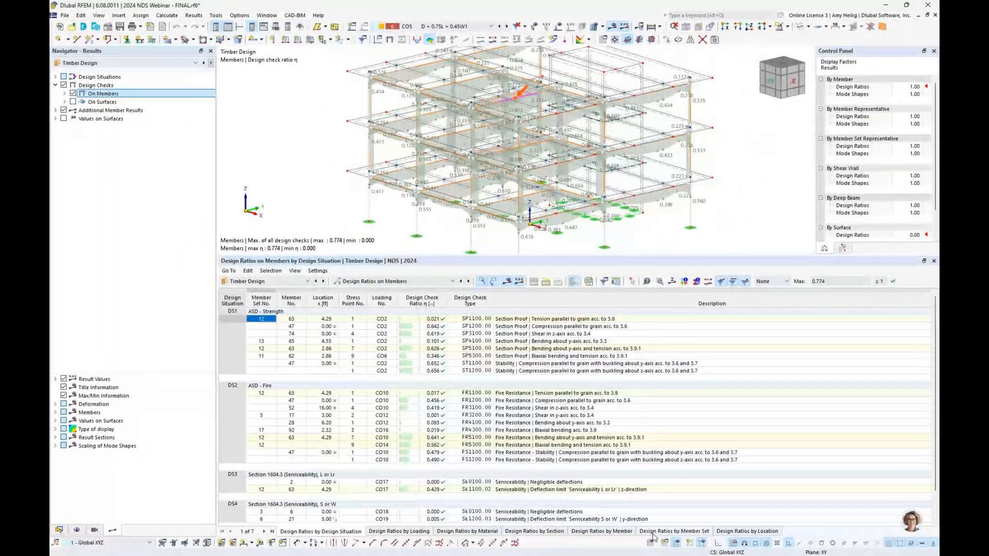
- List the member design ratios by member set, zoom in on member set 1 in the model and enlarge the results table
left_click(651, 534)
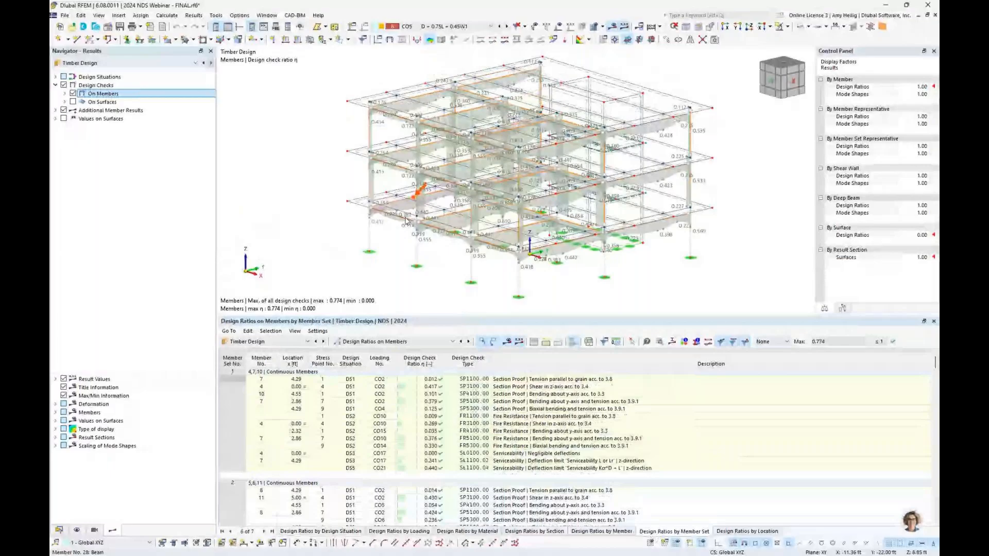
scroll(405, 220, "up", 3)
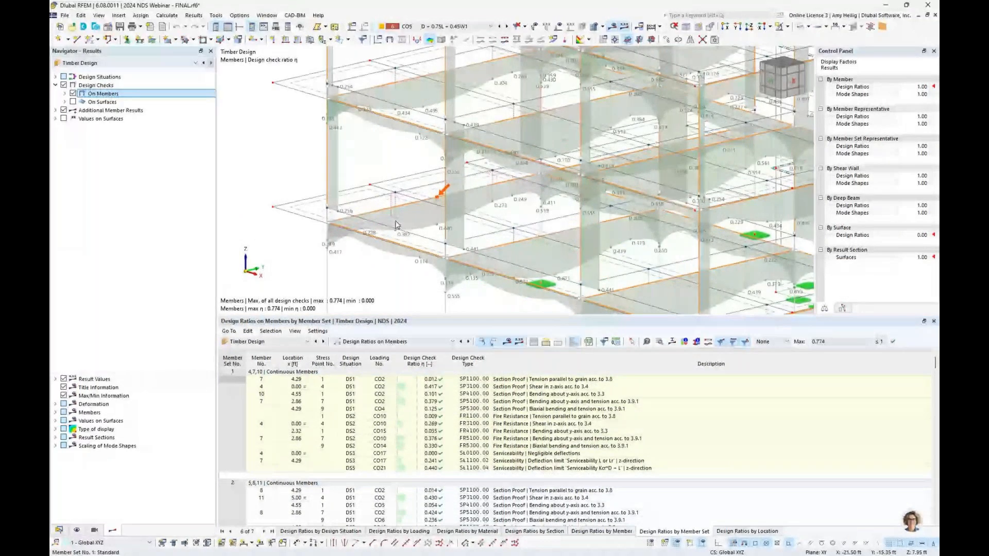
scroll(361, 262, "down", 2)
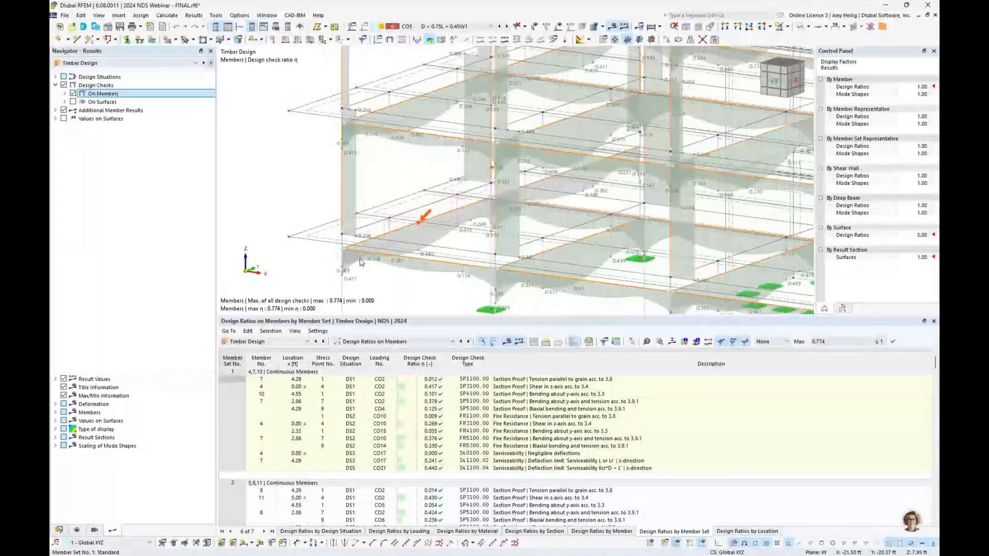
scroll(360, 263, "up", 1)
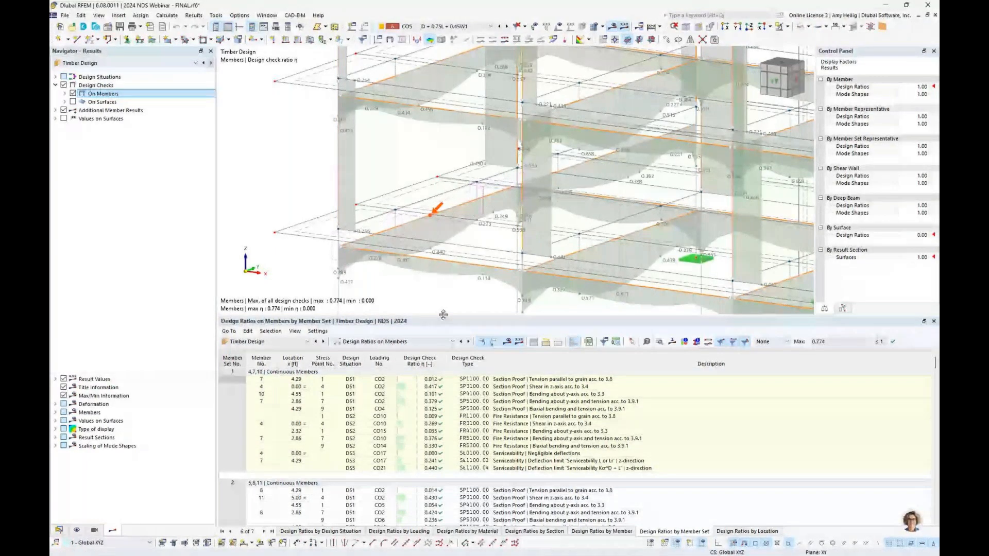
left_click_drag(442, 314, 443, 292)
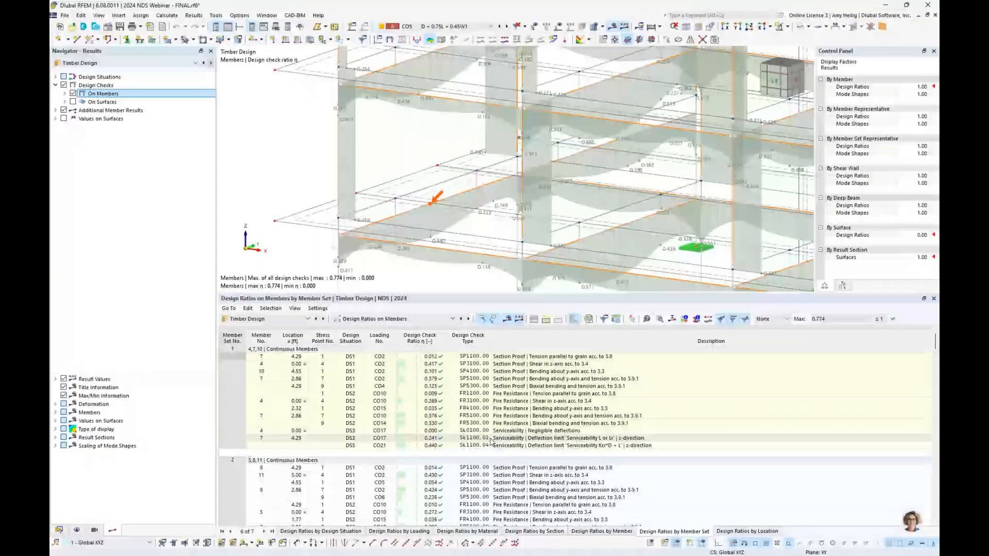
- Open the check details for member set 1's fire resistance bending about y-axis and tension, and enlarge and read through the formulas
left_click(538, 401)
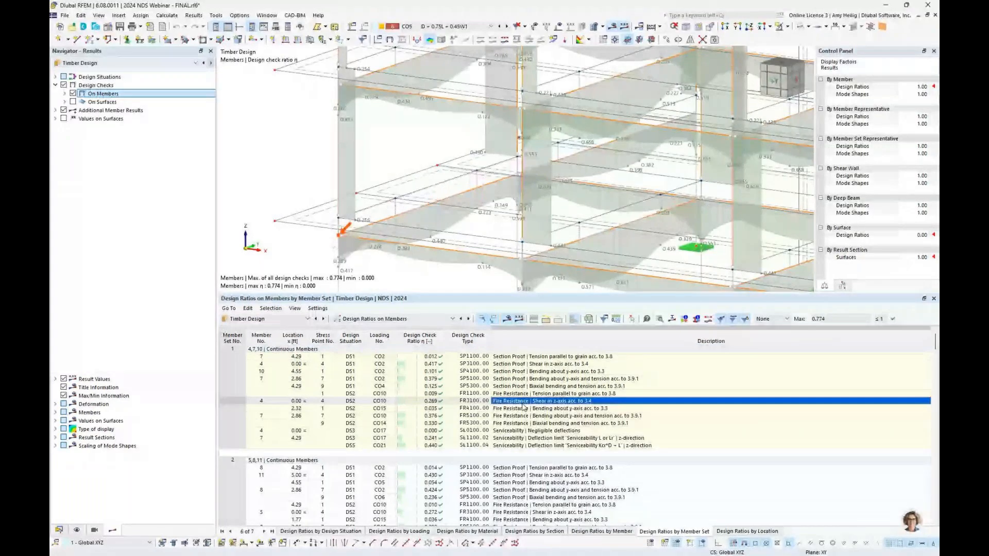
left_click(558, 416)
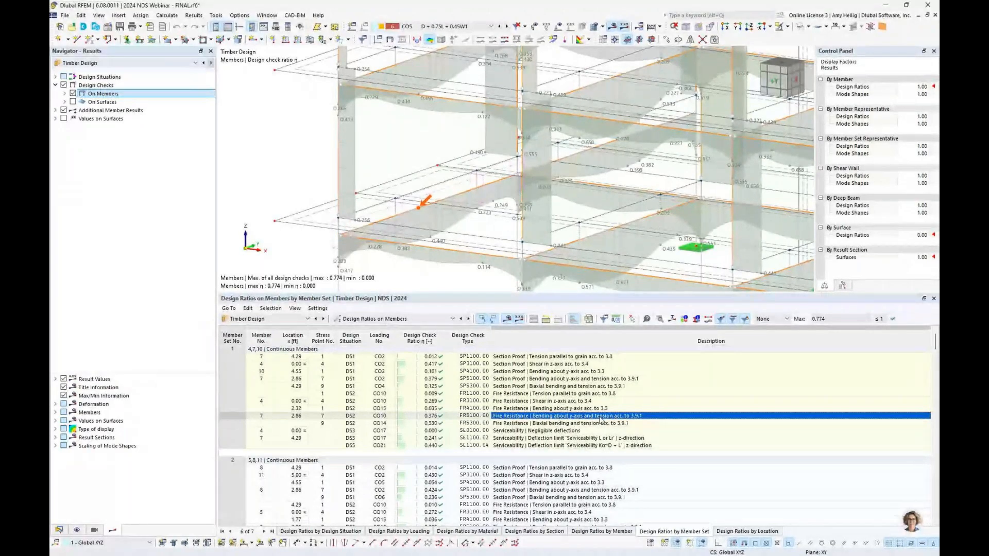
left_click(661, 320)
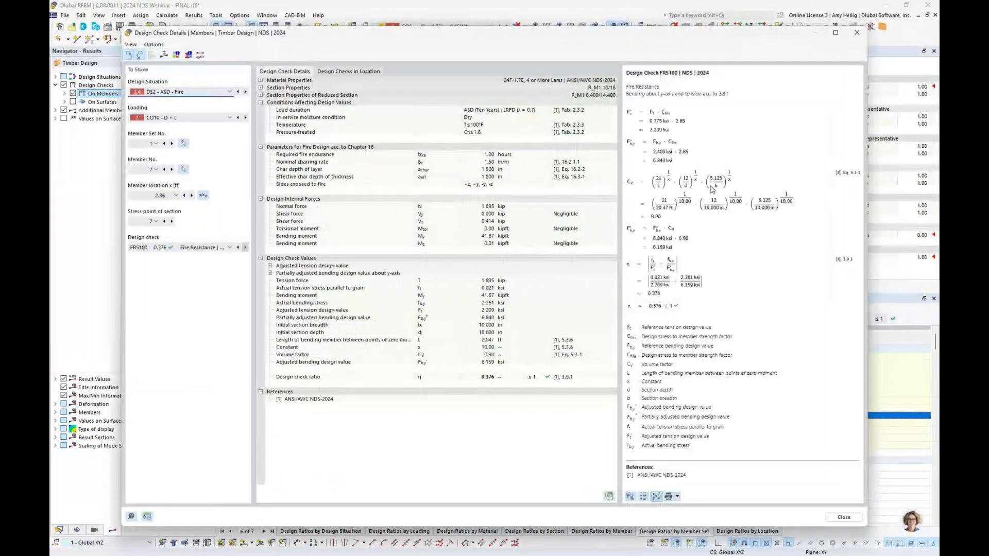
scroll(683, 183, "up", 2, "ctrl")
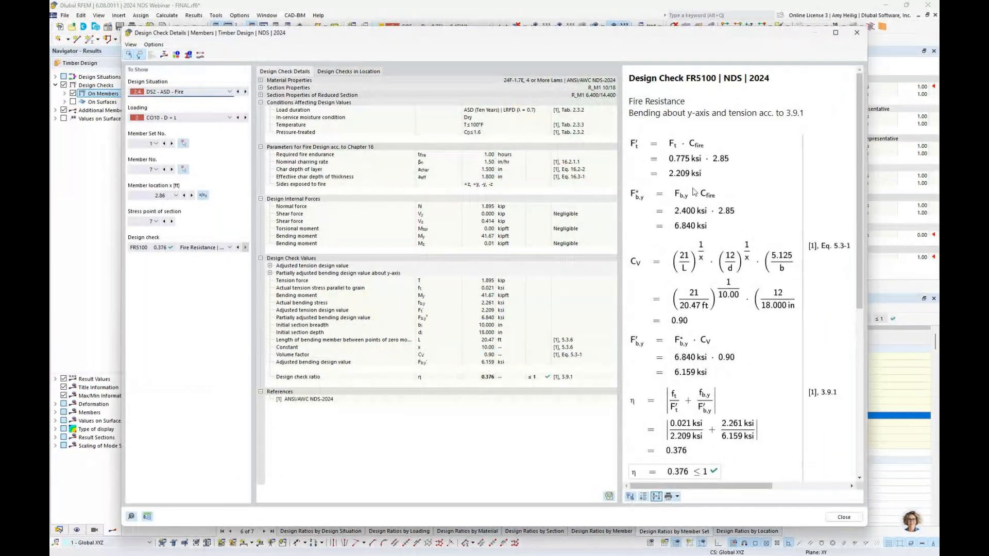
scroll(713, 214, "down", 3)
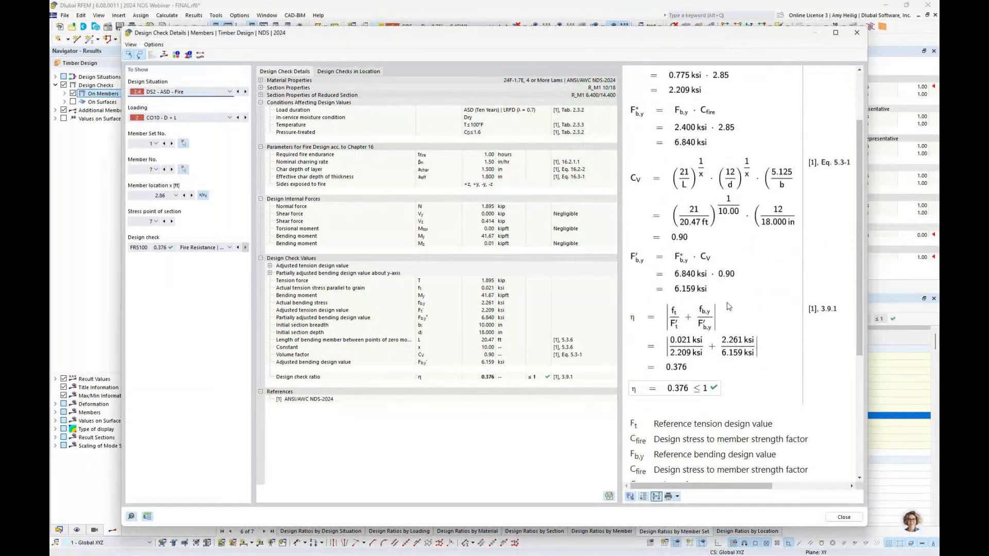
scroll(726, 312, "down", 2)
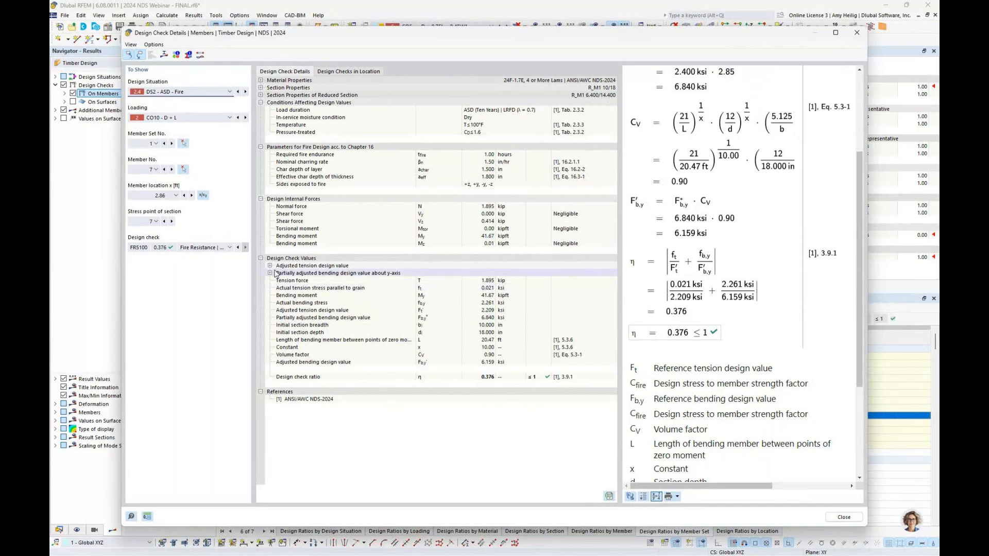
- Expand the reduced section's properties in the check details and review them along with the fire design parameters and internal forces
left_click(260, 95)
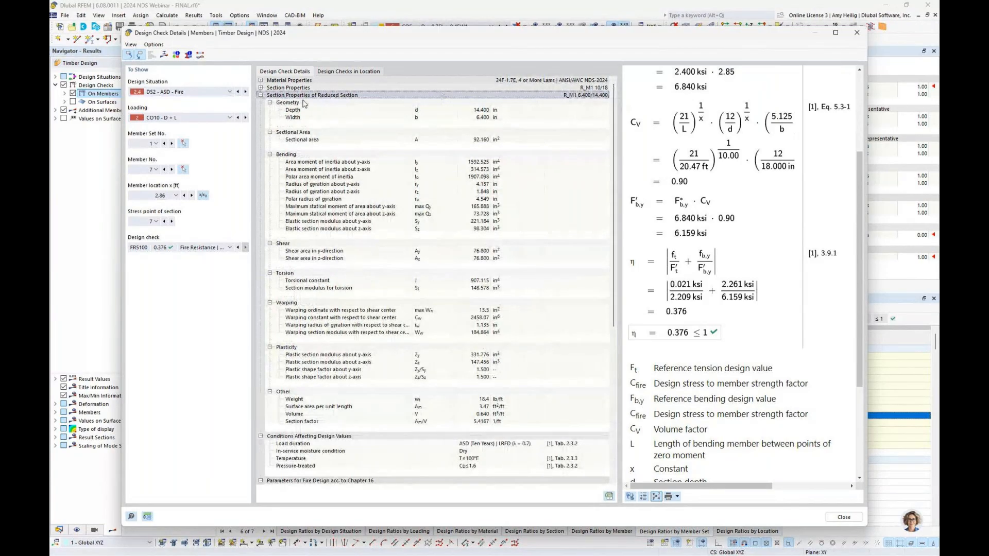
scroll(367, 179, "down", 4)
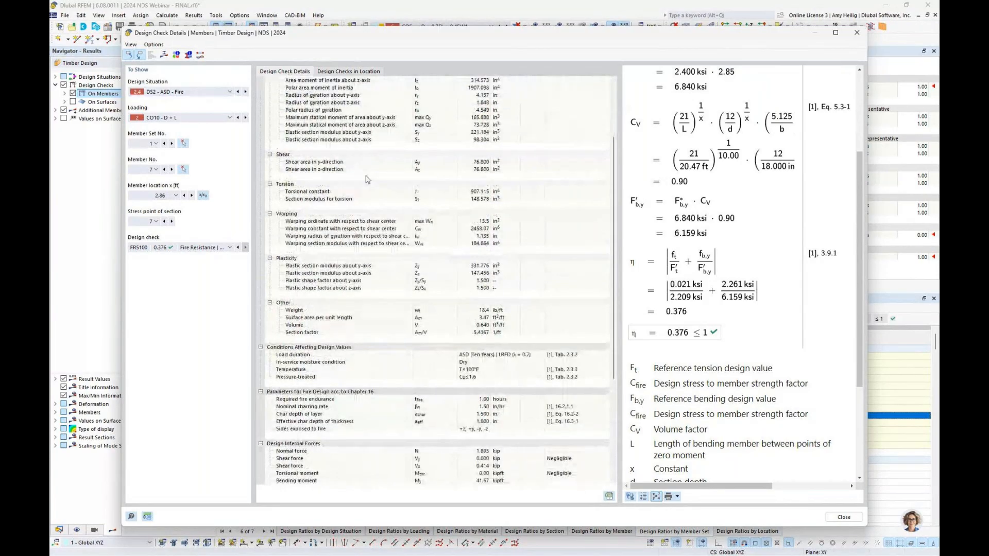
scroll(367, 179, "down", 3)
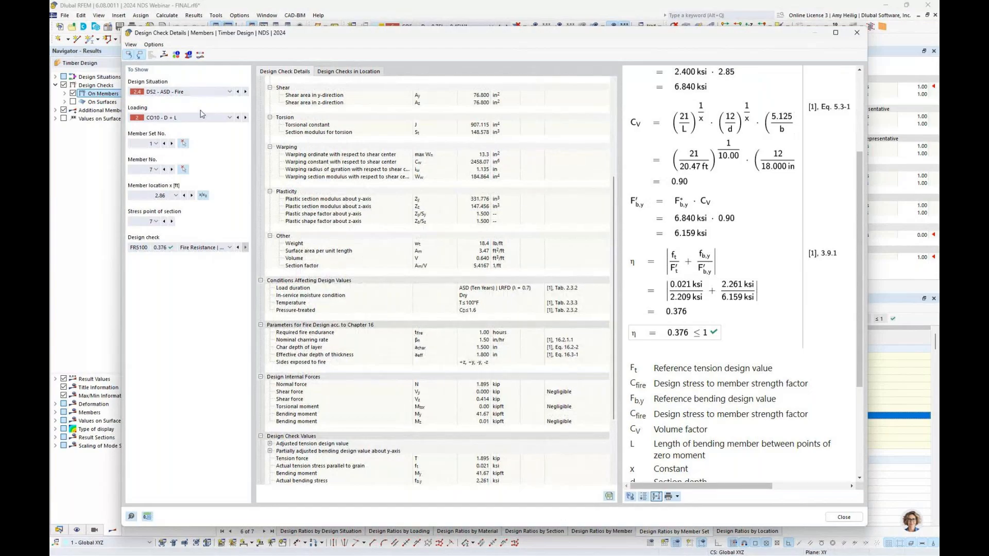
scroll(429, 249, "down", 4)
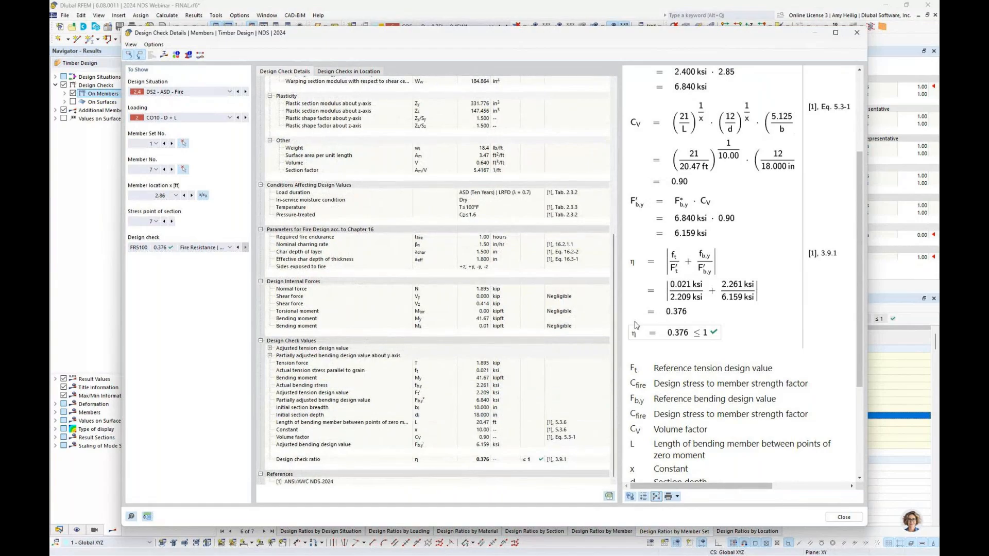
- Examine the reduced section's result diagrams for design ratio, axial normal stress, total normal stress and total shear stress, and close the check details
left_click(164, 55)
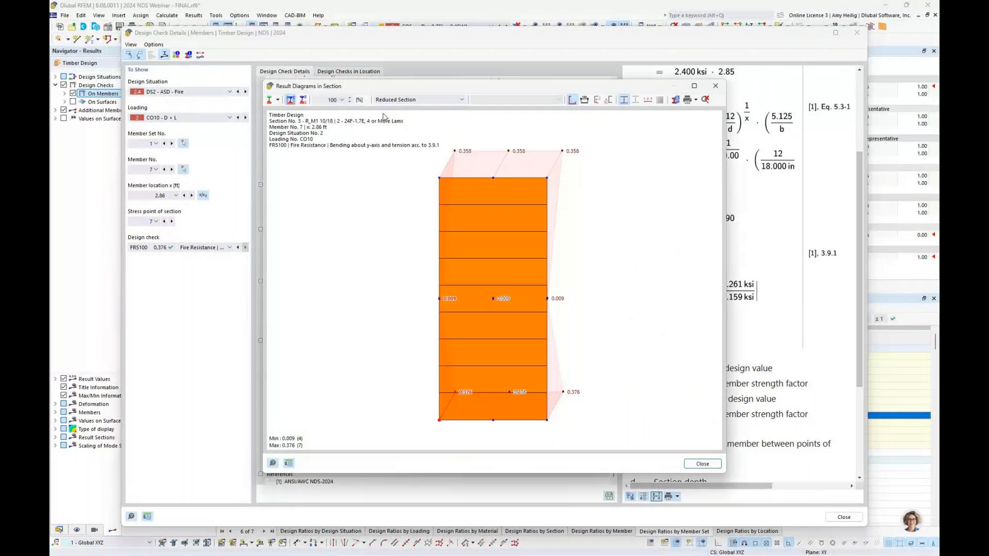
left_click(277, 100)
left_click(284, 124)
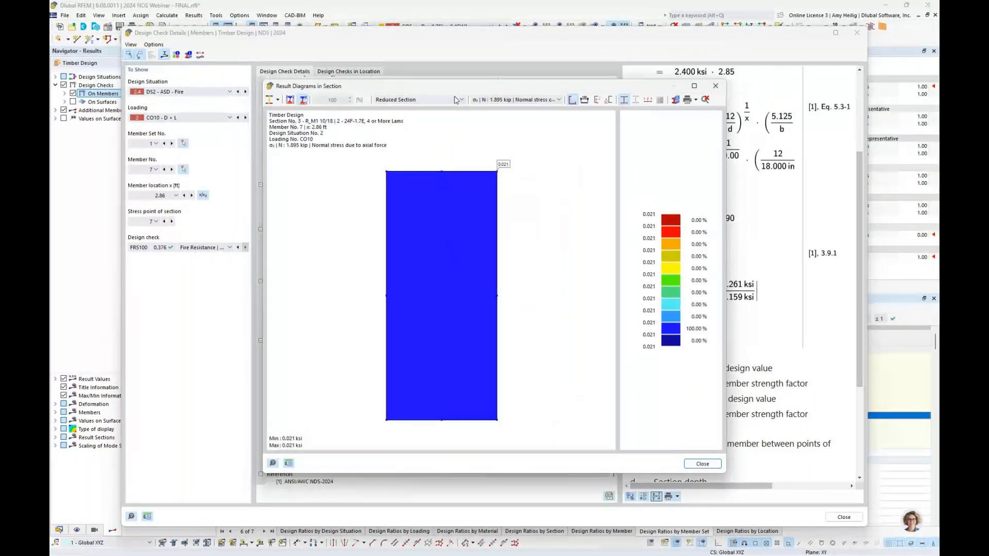
left_click(498, 102)
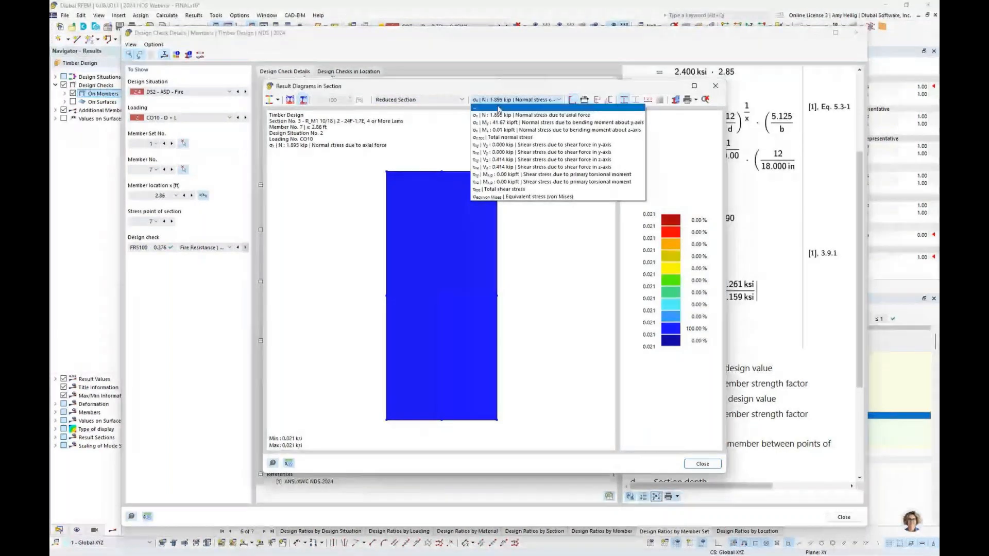
left_click(492, 138)
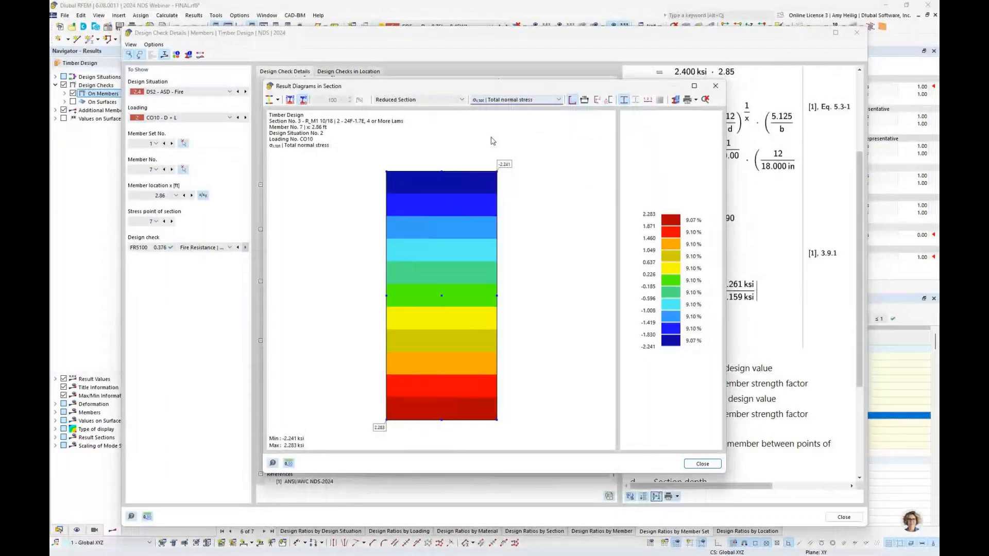
left_click(494, 100)
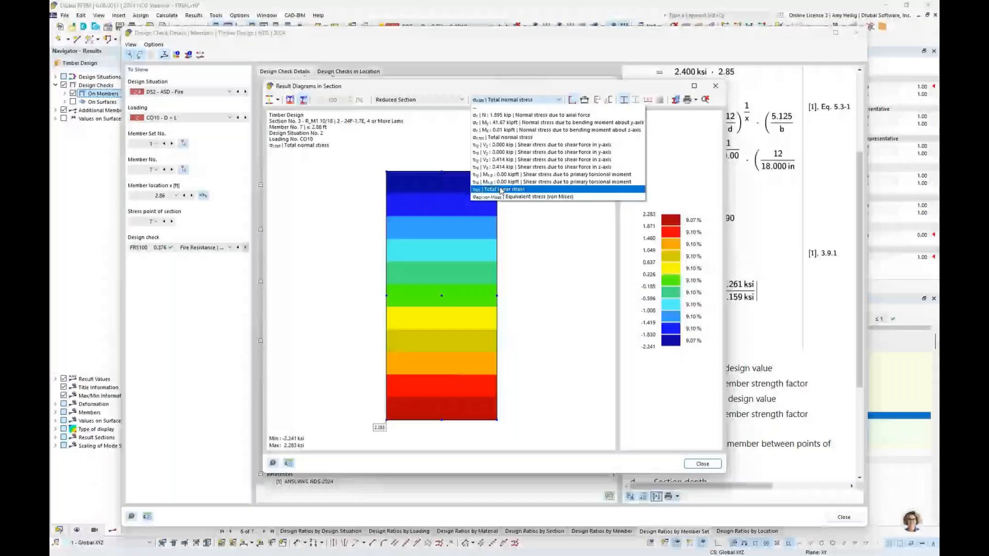
left_click(501, 190)
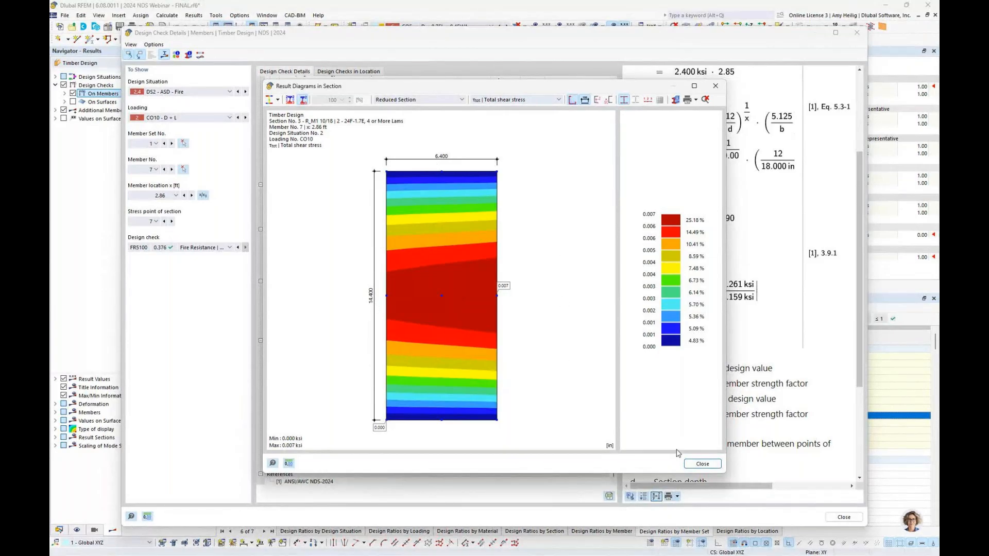
left_click(696, 465)
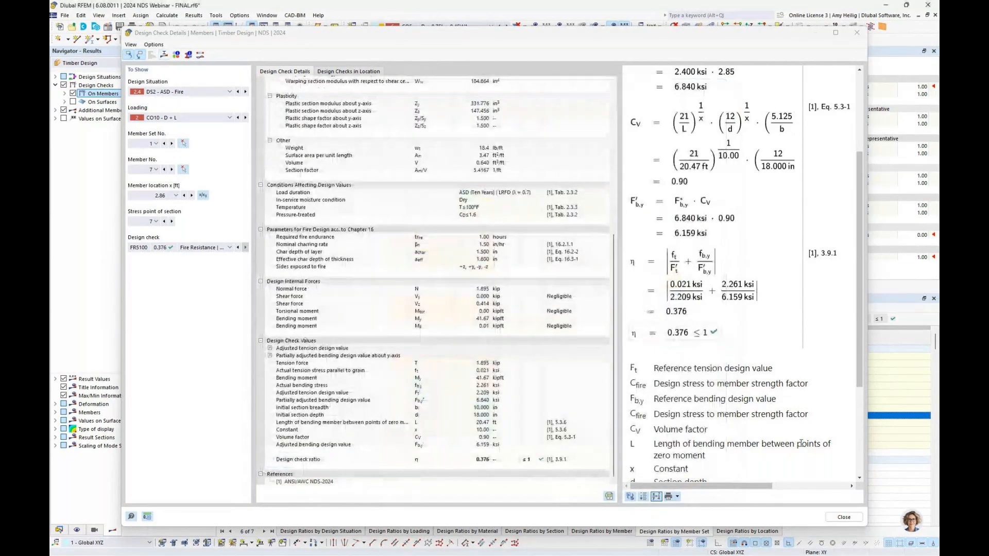
left_click(842, 518)
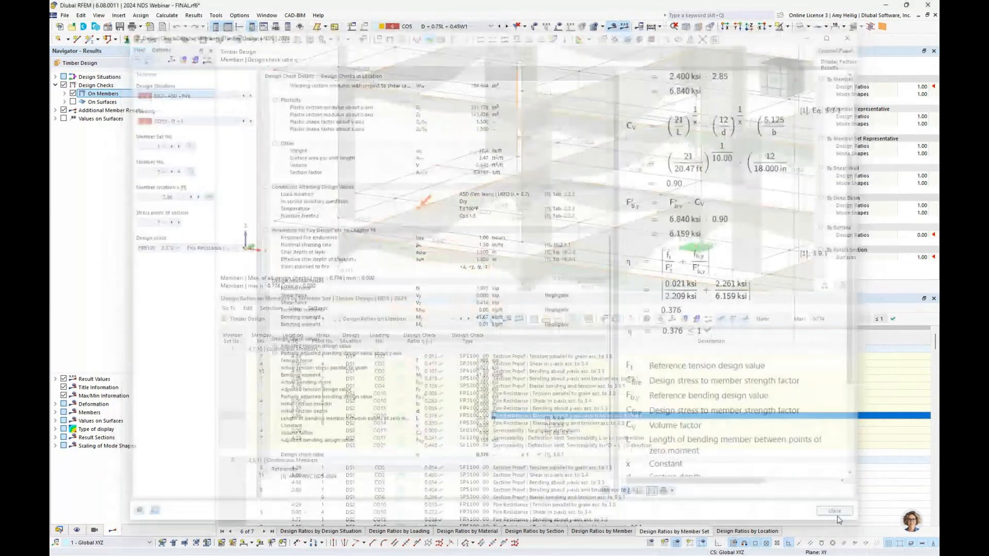
- Switch the displayed results from timber design to static analysis and look through the available load cases and combinations
scroll(422, 201, "down", 3)
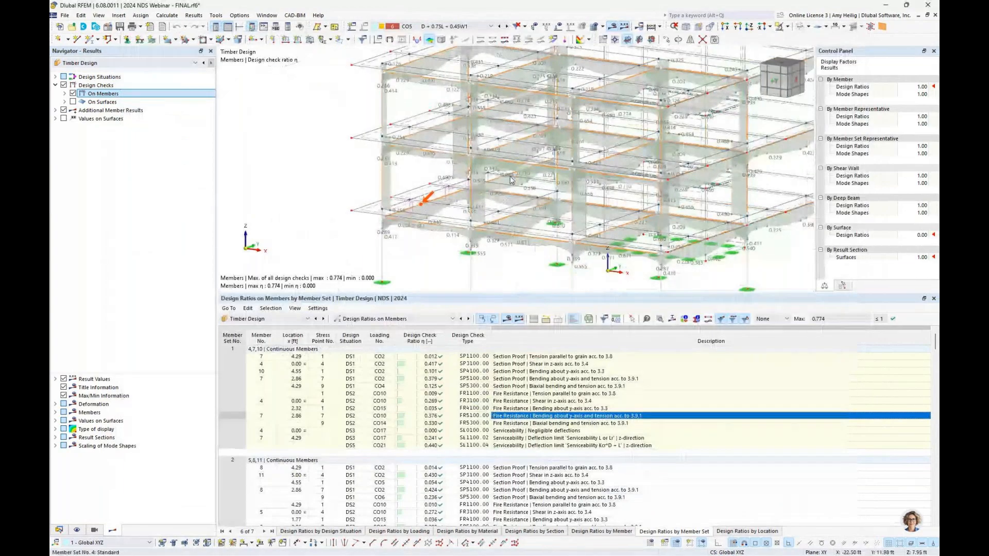
scroll(510, 176, "down", 3)
left_click(135, 62)
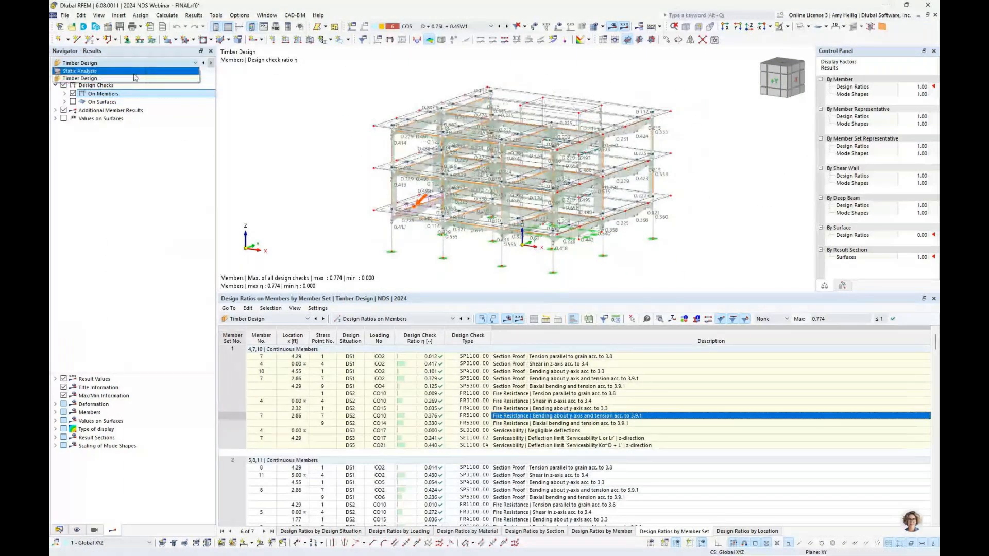
left_click(135, 77)
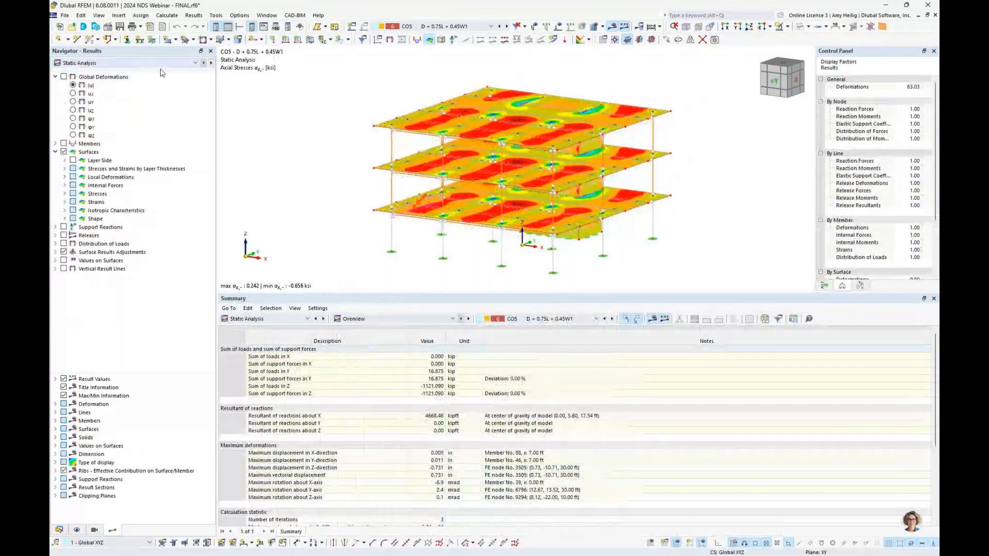
left_click(446, 27)
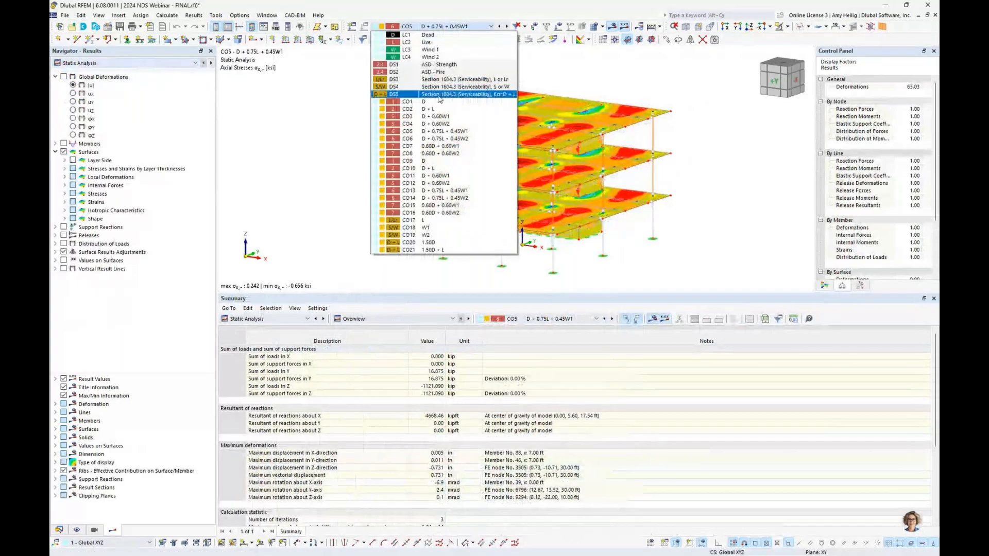
left_click(437, 112)
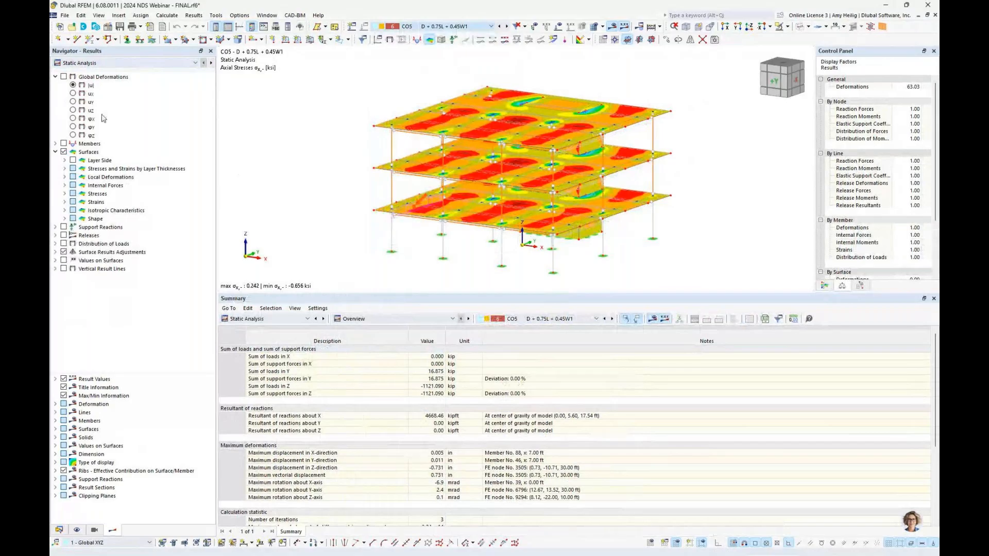
- Display the global deformations |u| for load combination CO2 (D + L) and inspect the deflected building with the results table reduced in height
left_click(64, 76)
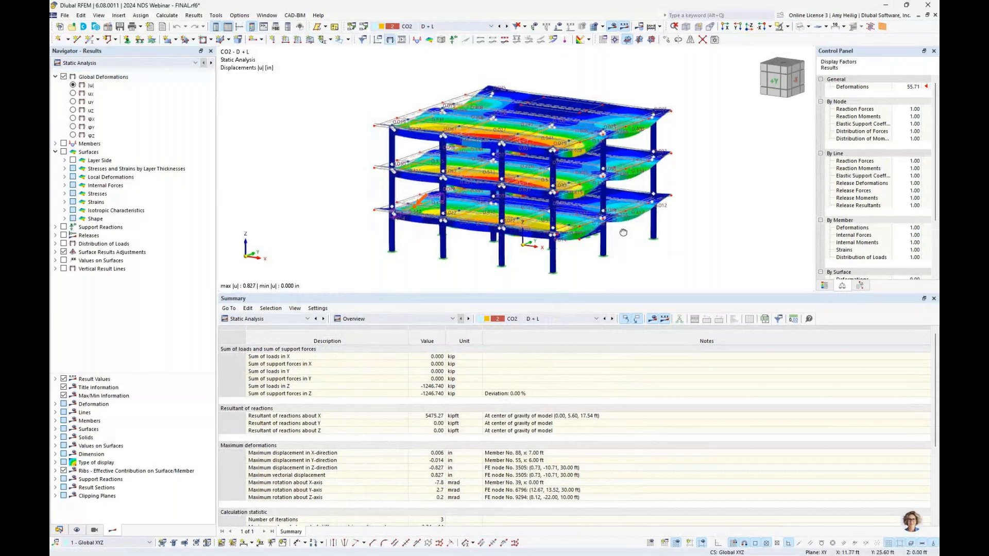
middle_click_drag(584, 232, 584, 236, "ctrl")
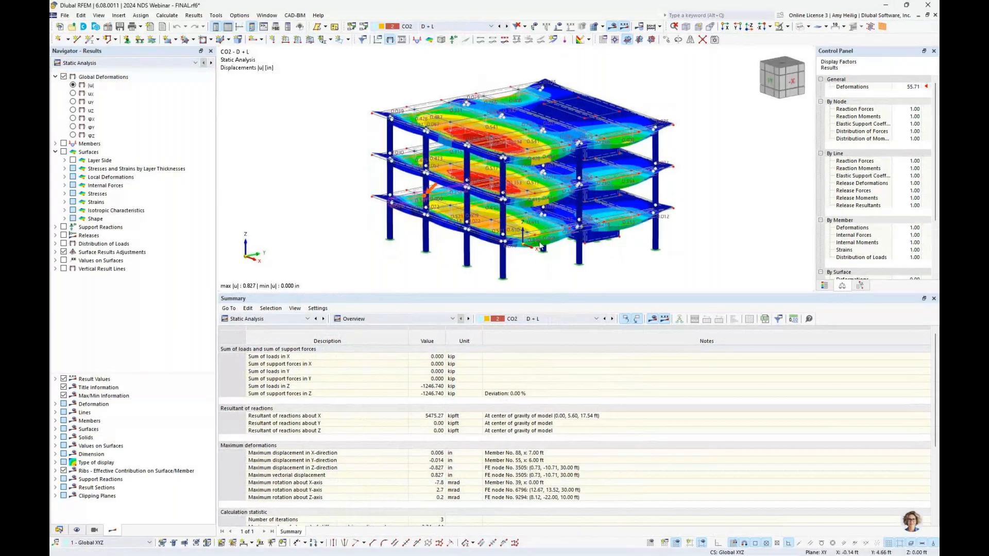
left_click_drag(548, 294, 548, 381)
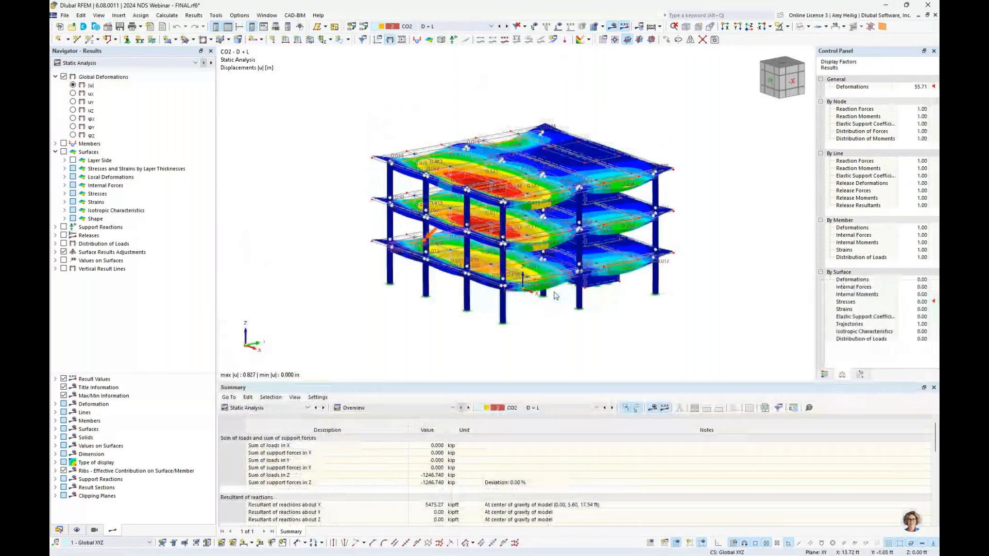
scroll(556, 295, "up", 2)
scroll(556, 270, "up", 2)
left_click(55, 77)
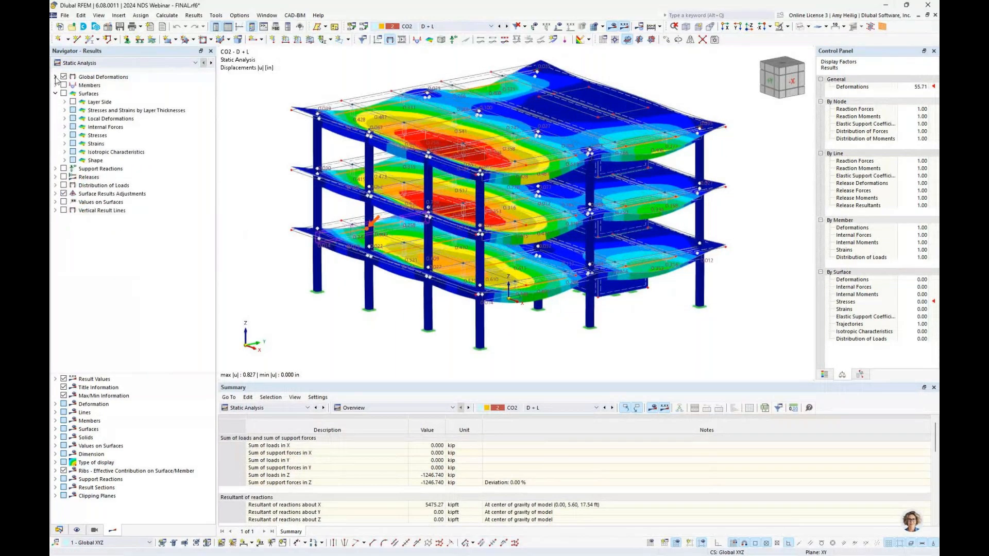
- Display the members' internal forces, inspect the My bending moment diagrams, and hide the member results
left_click(63, 85)
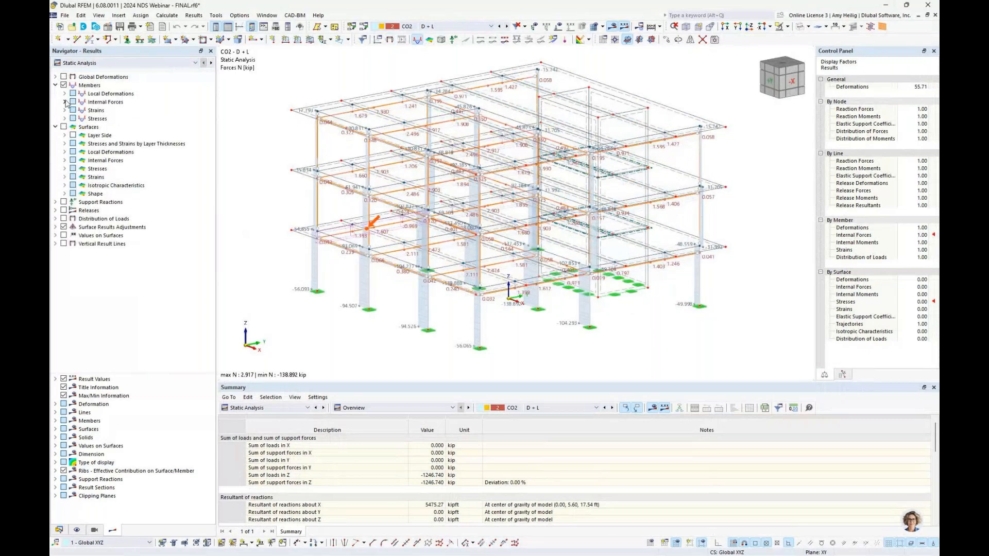
left_click(65, 102)
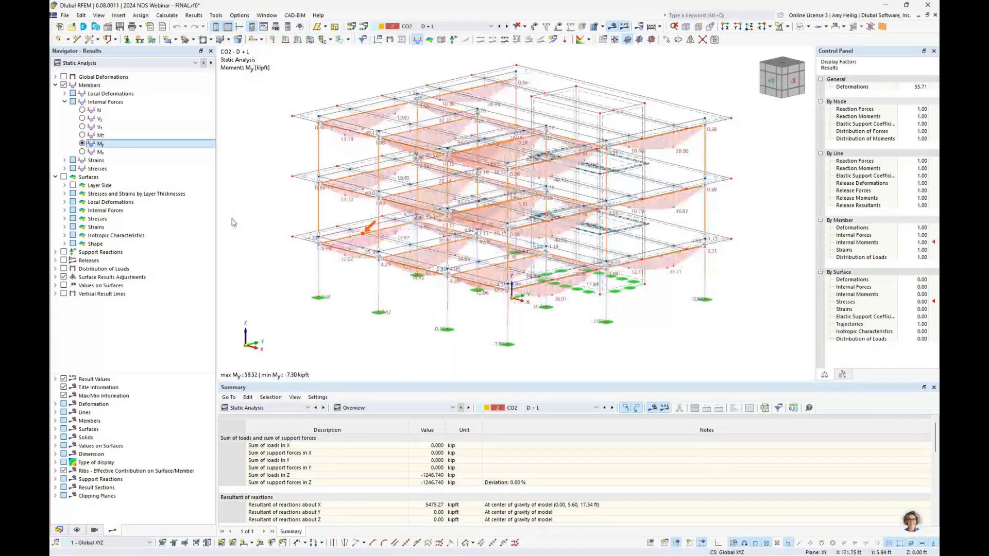
left_click(55, 85)
left_click(63, 85)
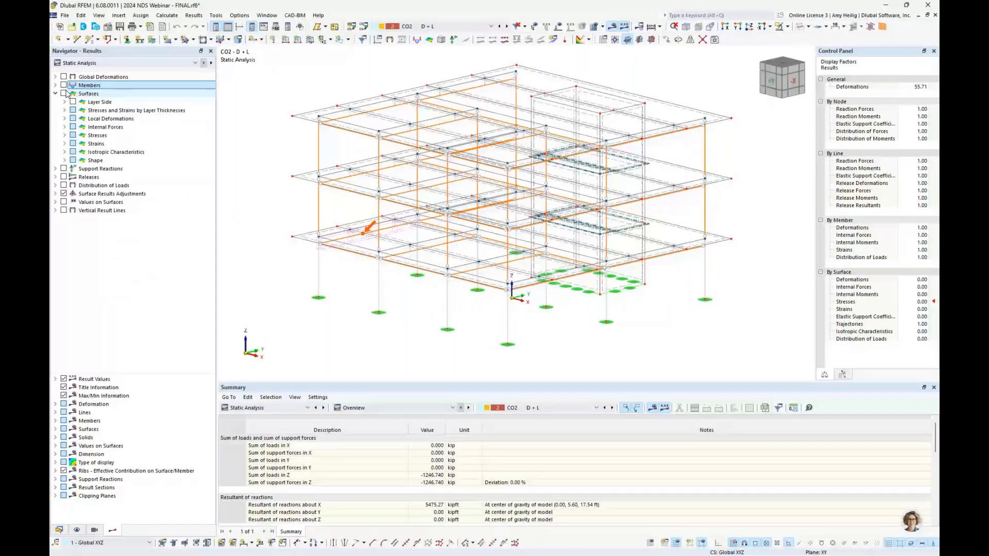
- Display the surface results and list the options for layer side, stresses by layer thickness and basic stresses
left_click(66, 93)
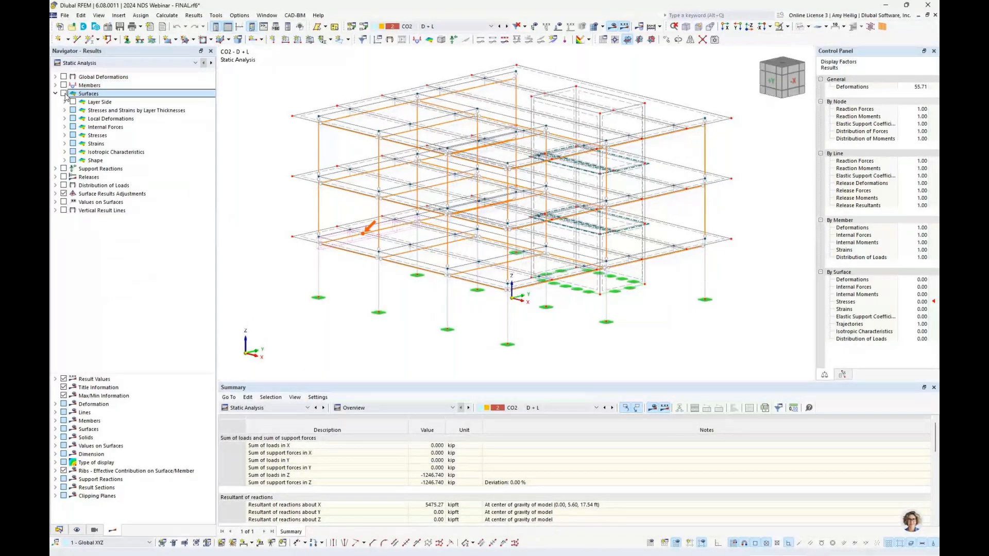
left_click(64, 94)
left_click(64, 103)
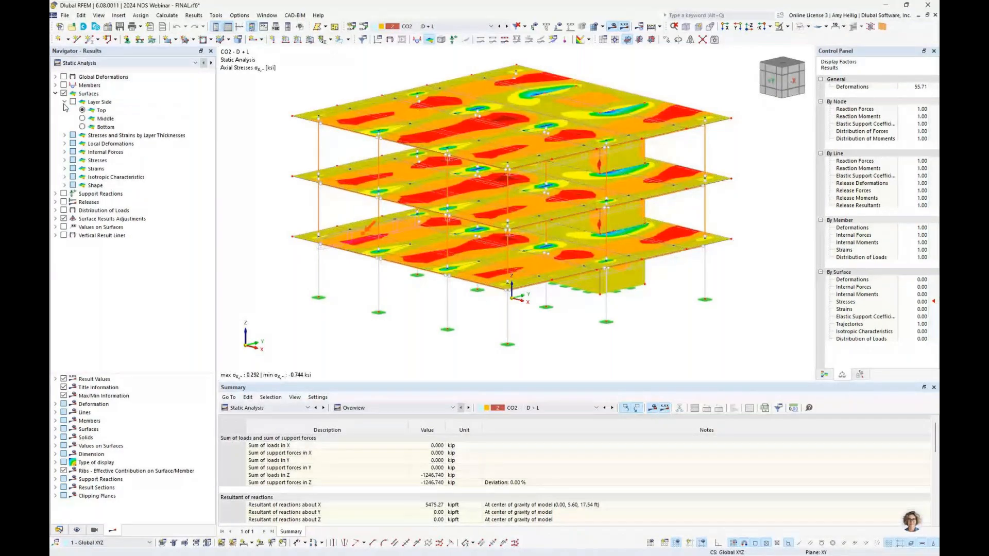
left_click(64, 136)
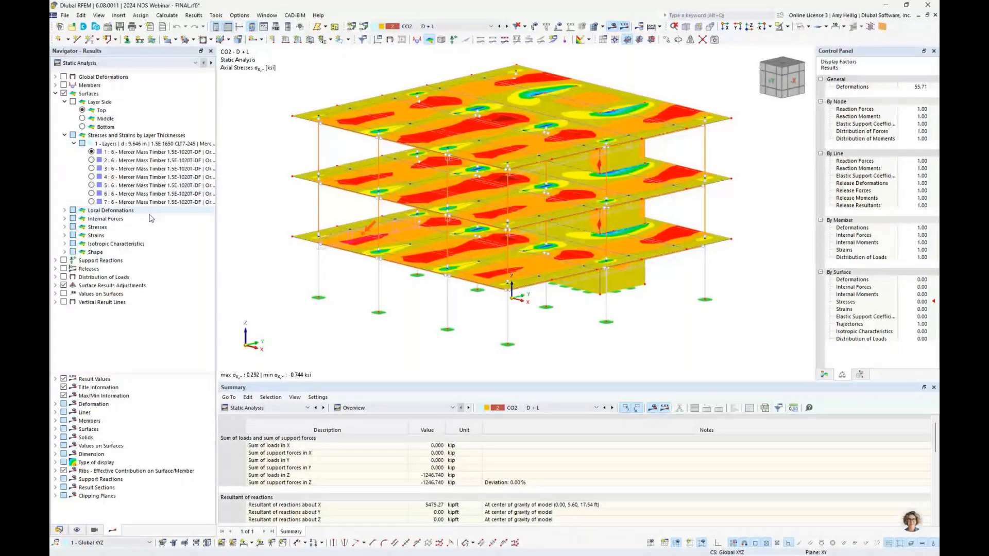
left_click(65, 227)
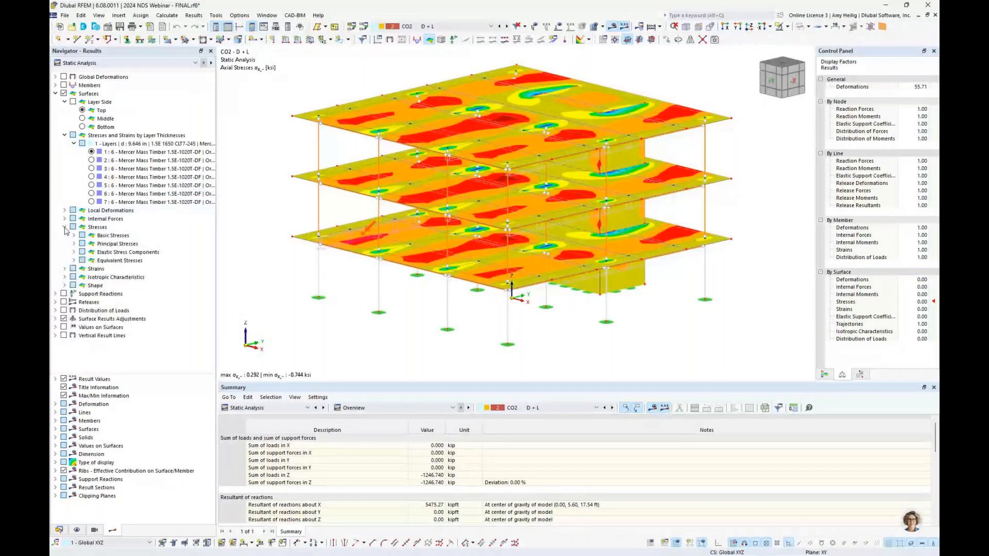
left_click(74, 235)
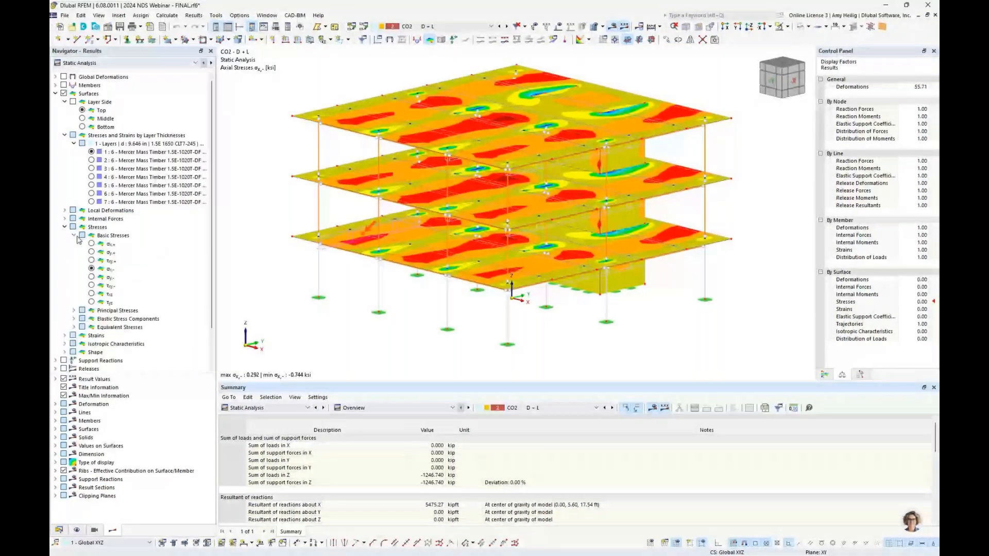
- Show the σx axial stresses by layer side for the bottom of layer 7, together with the color scale
left_click(73, 102)
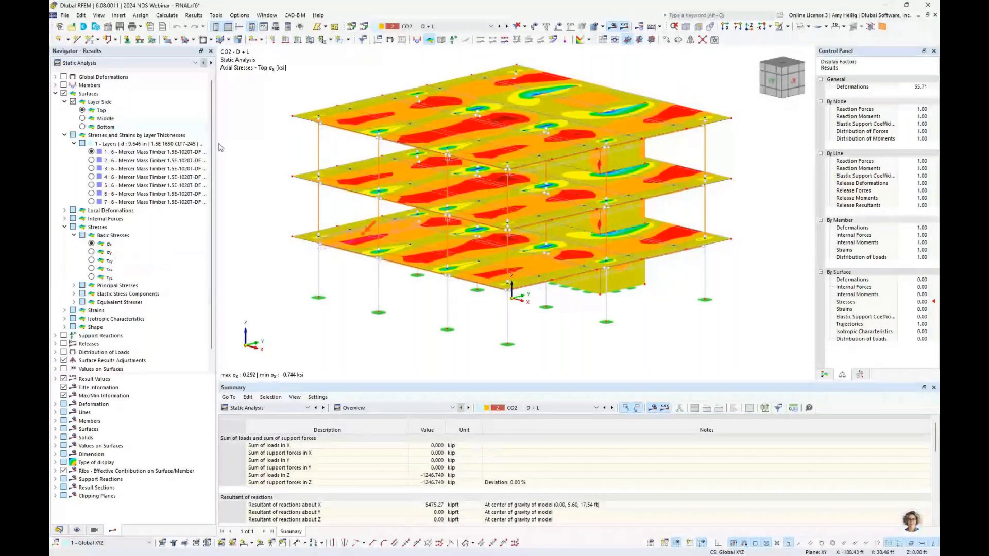
left_click(91, 203)
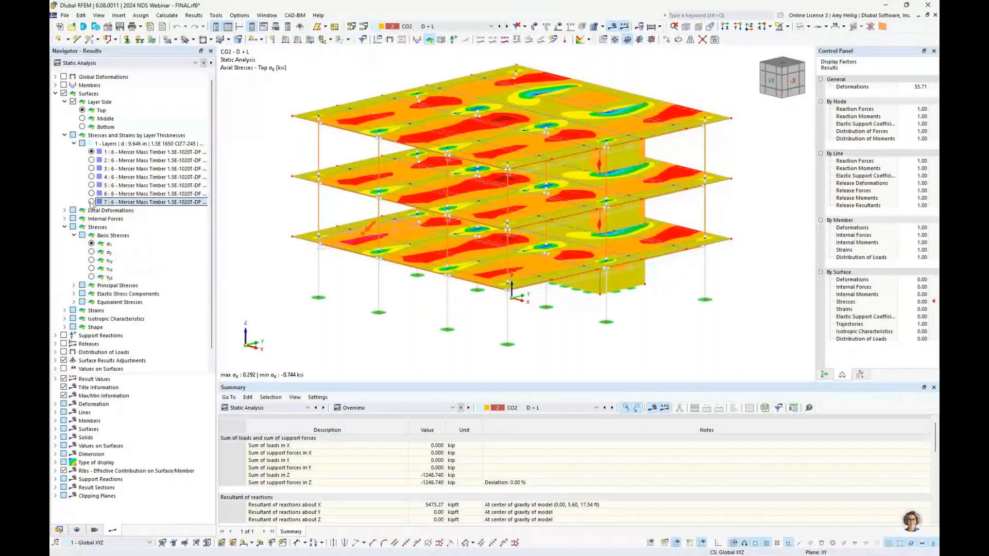
left_click(91, 202)
left_click(83, 127)
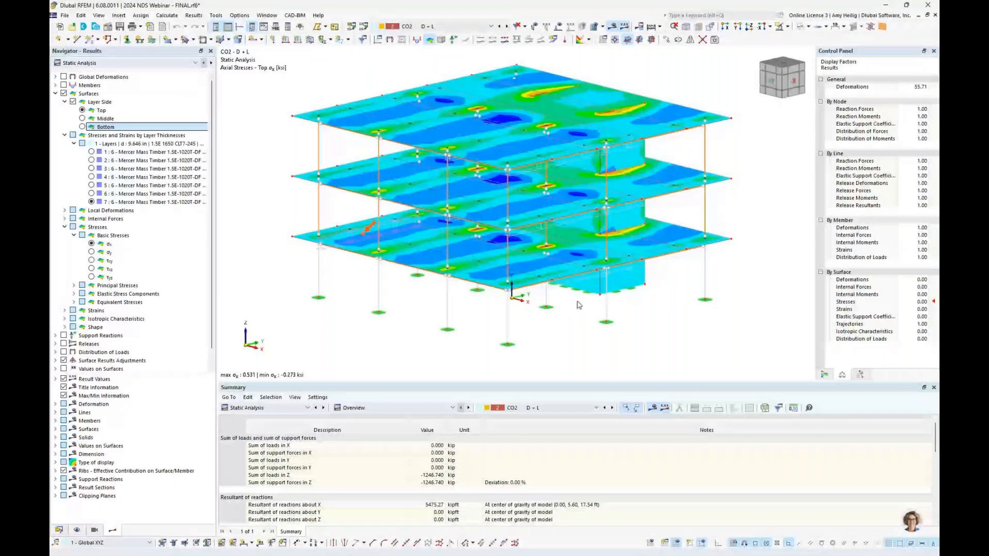
left_click(824, 376)
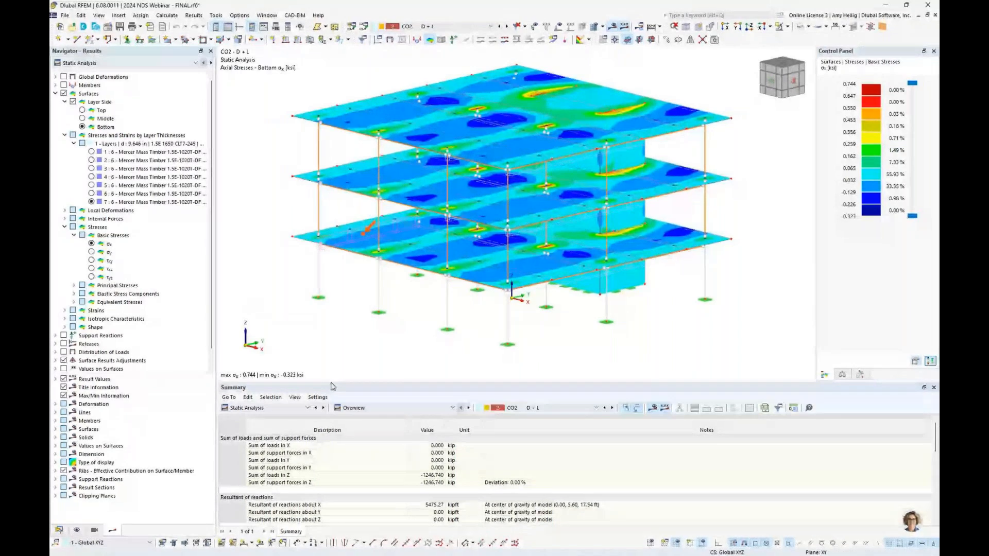
- Enlarge the results table, list the static analysis results by surface, and review the basic stresses at each grid point
left_click_drag(332, 385, 335, 287)
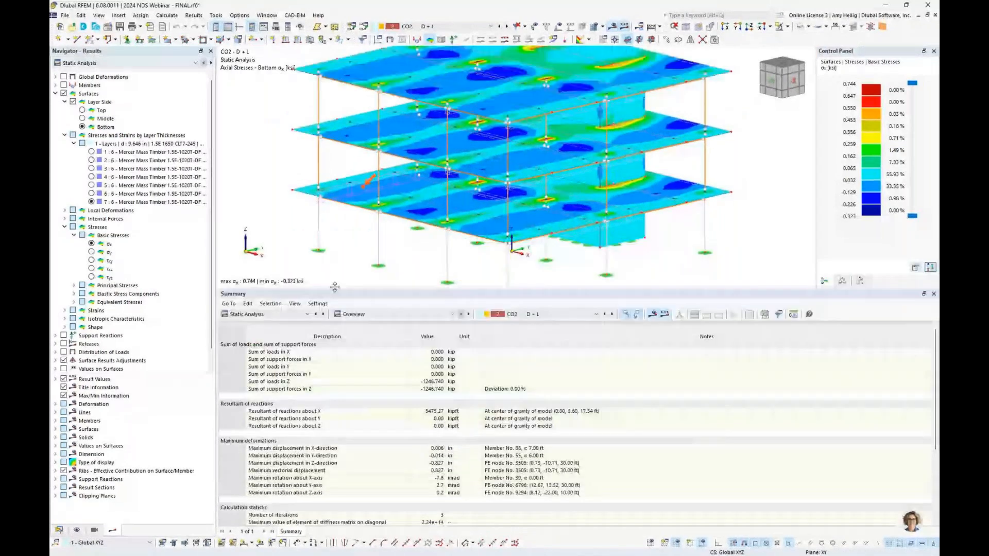
left_click(378, 315)
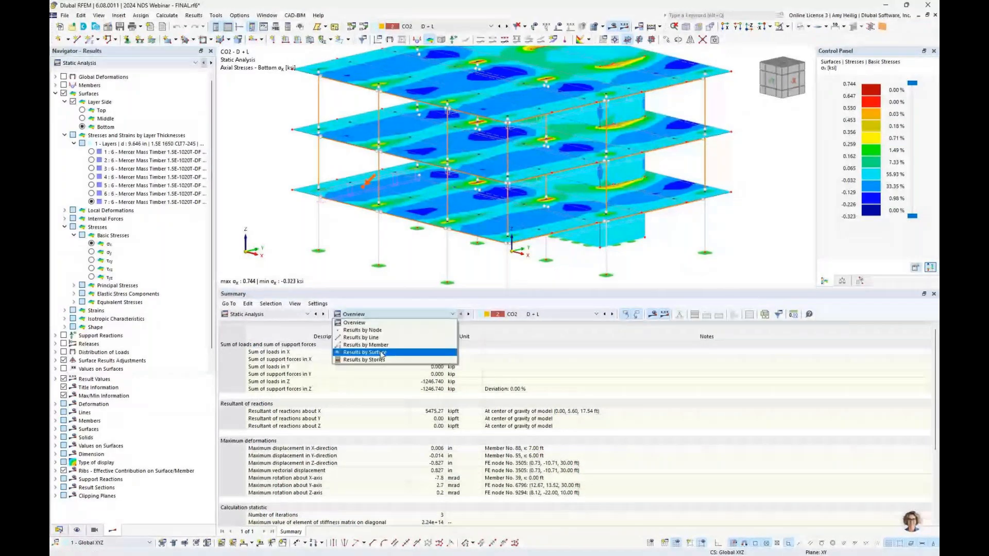
left_click(381, 353)
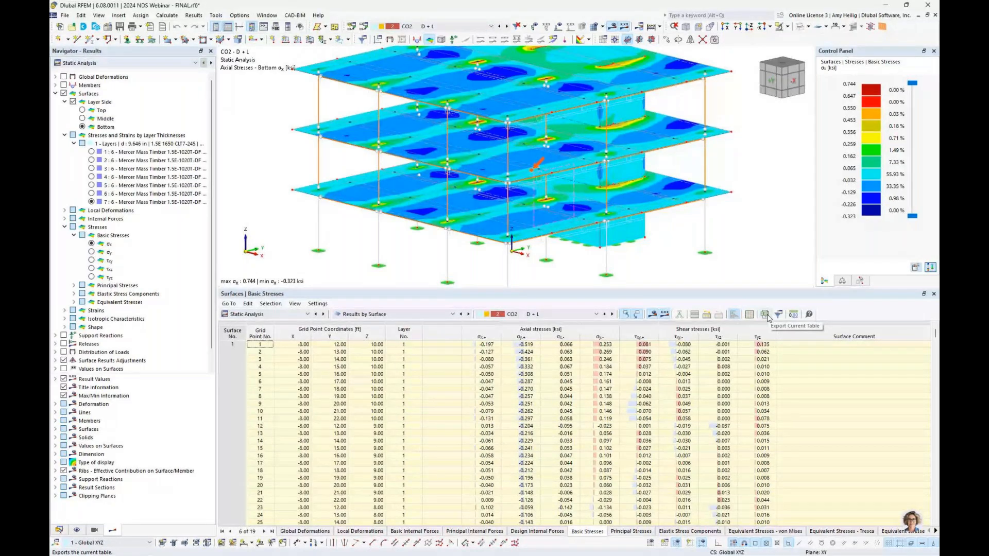
scroll(626, 231, "down", 2)
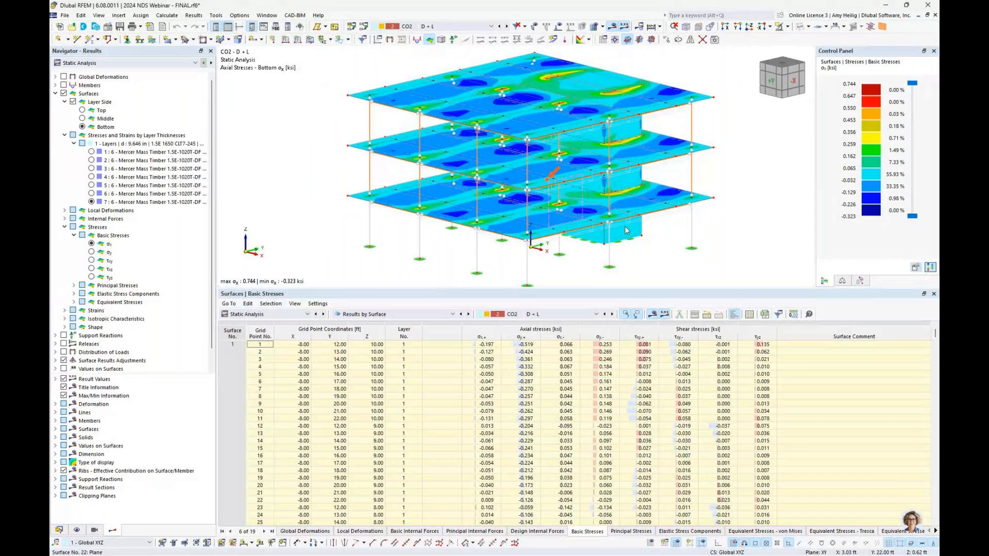
- Switch to the PowerPoint slide show and advance to the online demo contact slide
key("super+Tab")
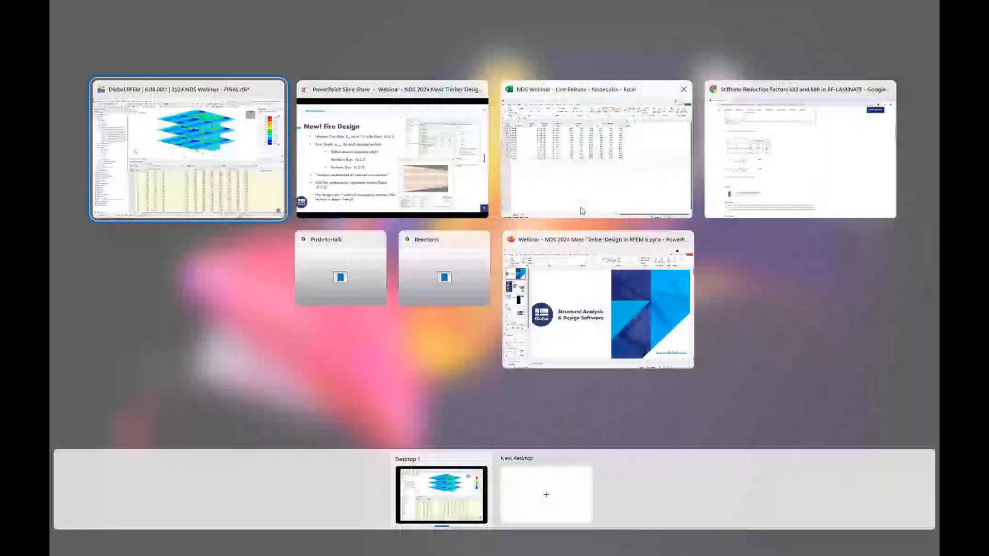
left_click(428, 158)
left_click(428, 158)
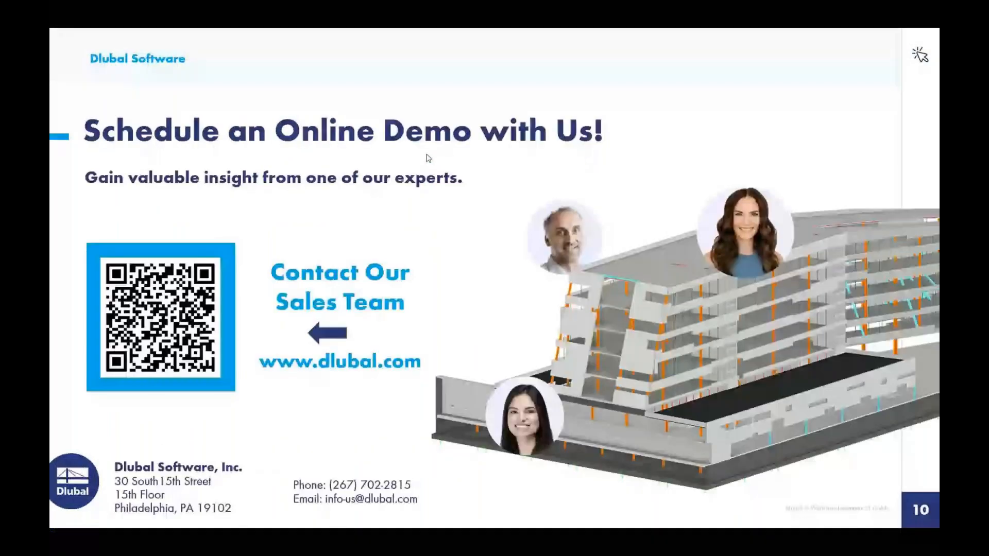